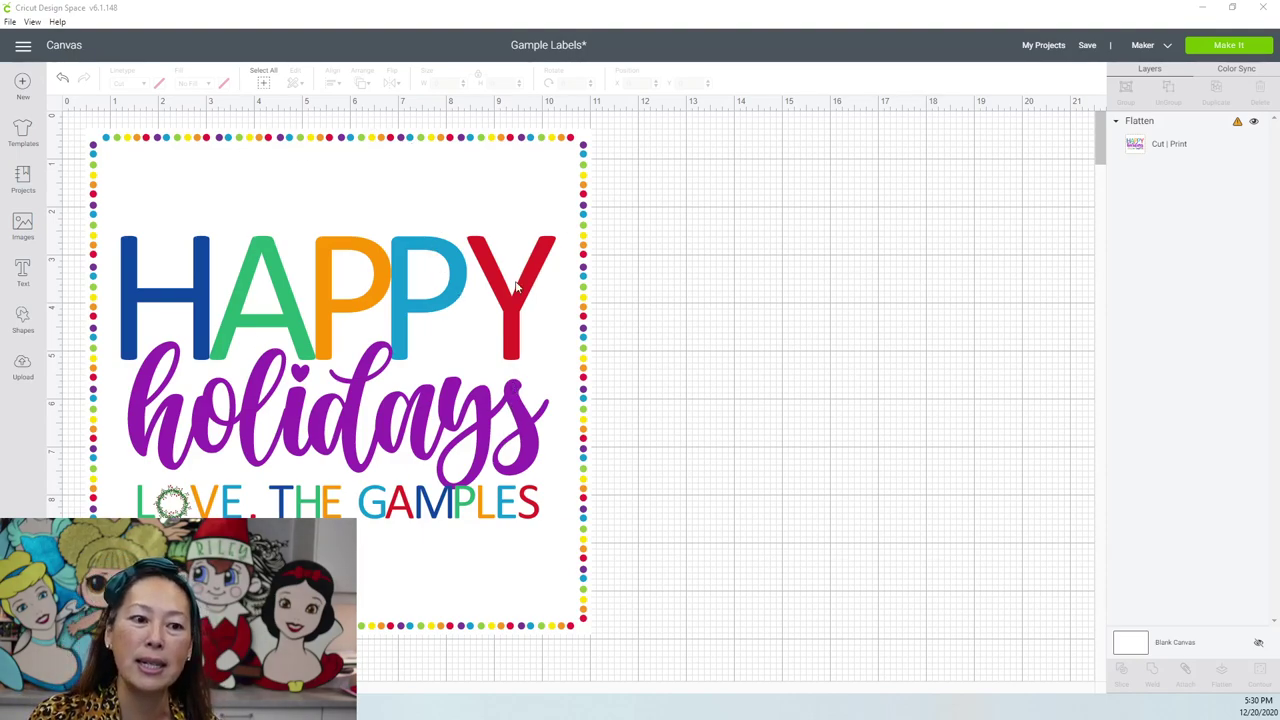
Start a new text object and set its font to Calibri.
click(23, 274)
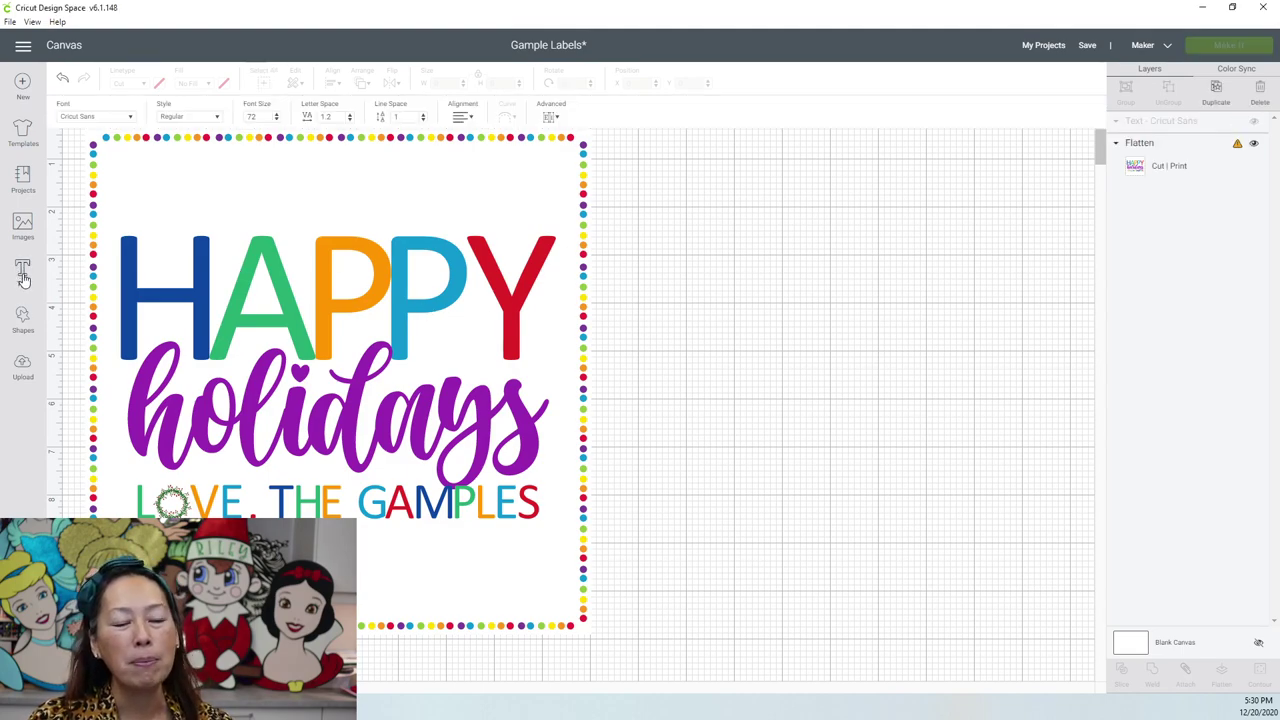
click(104, 118)
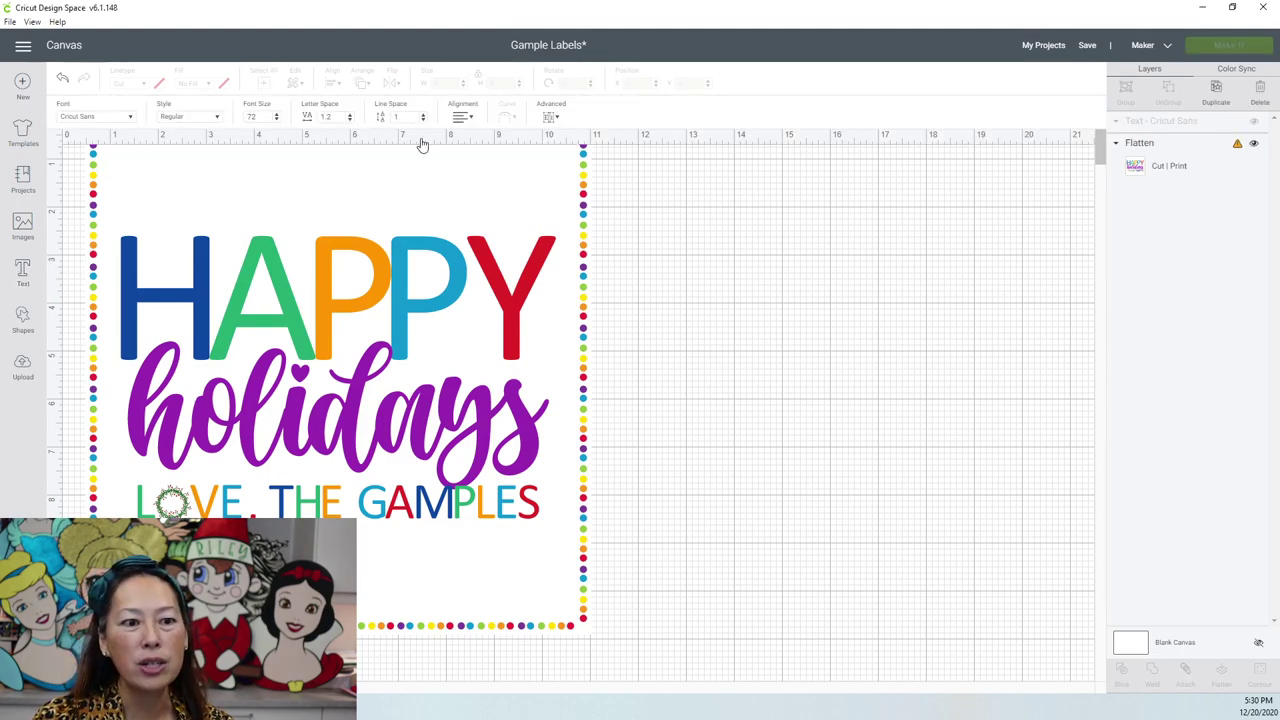
click(930, 84)
text(califo)
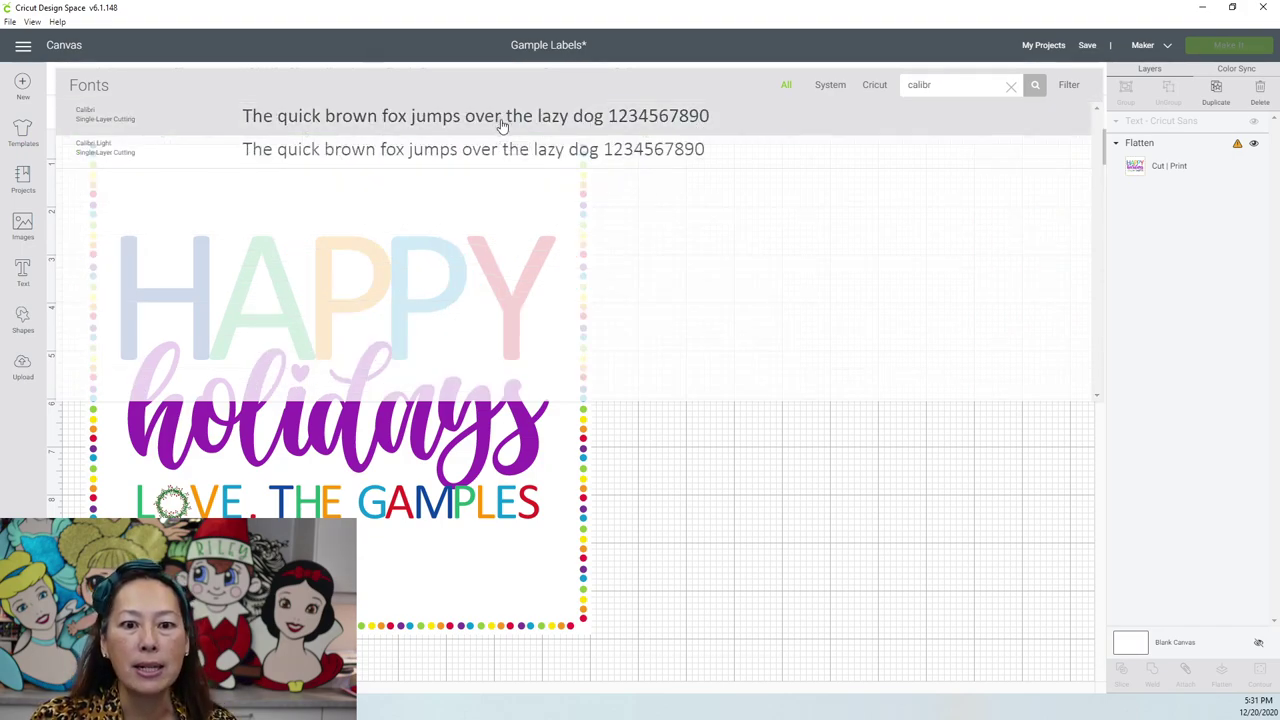
click(567, 155)
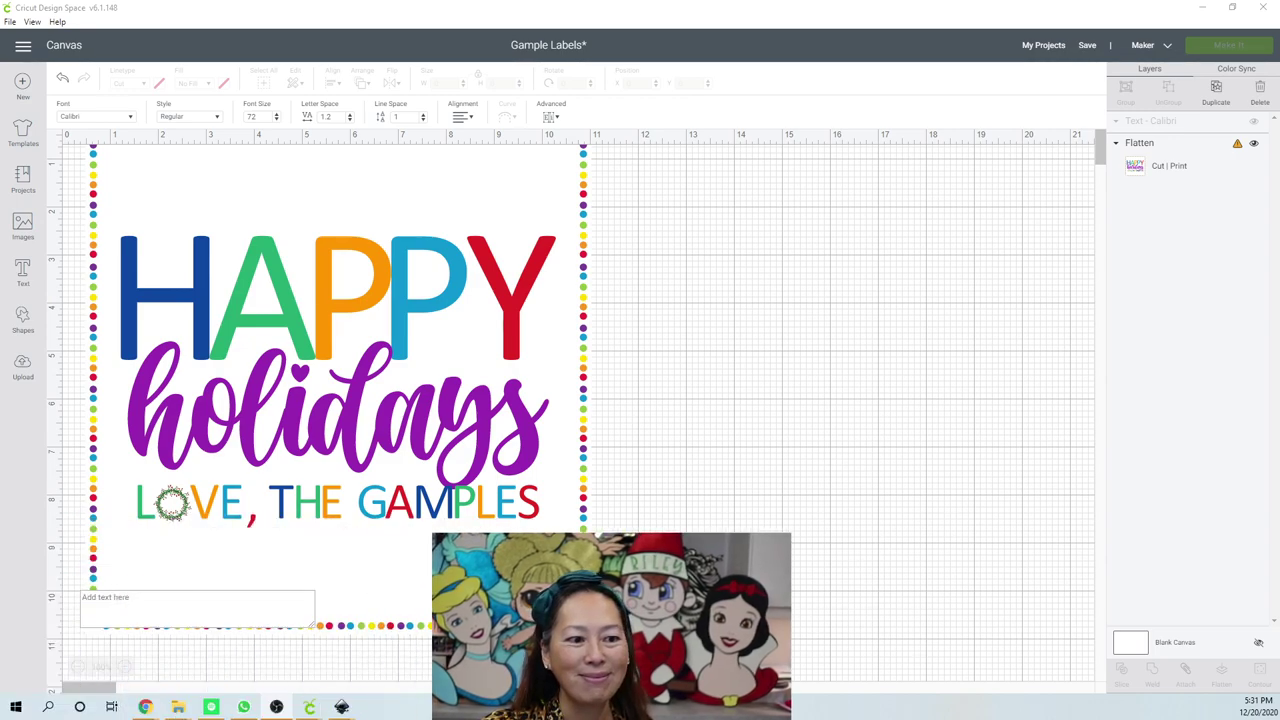
Enter "HAPPY" as the text and place it on the empty canvas beside the finished label design.
click(184, 607)
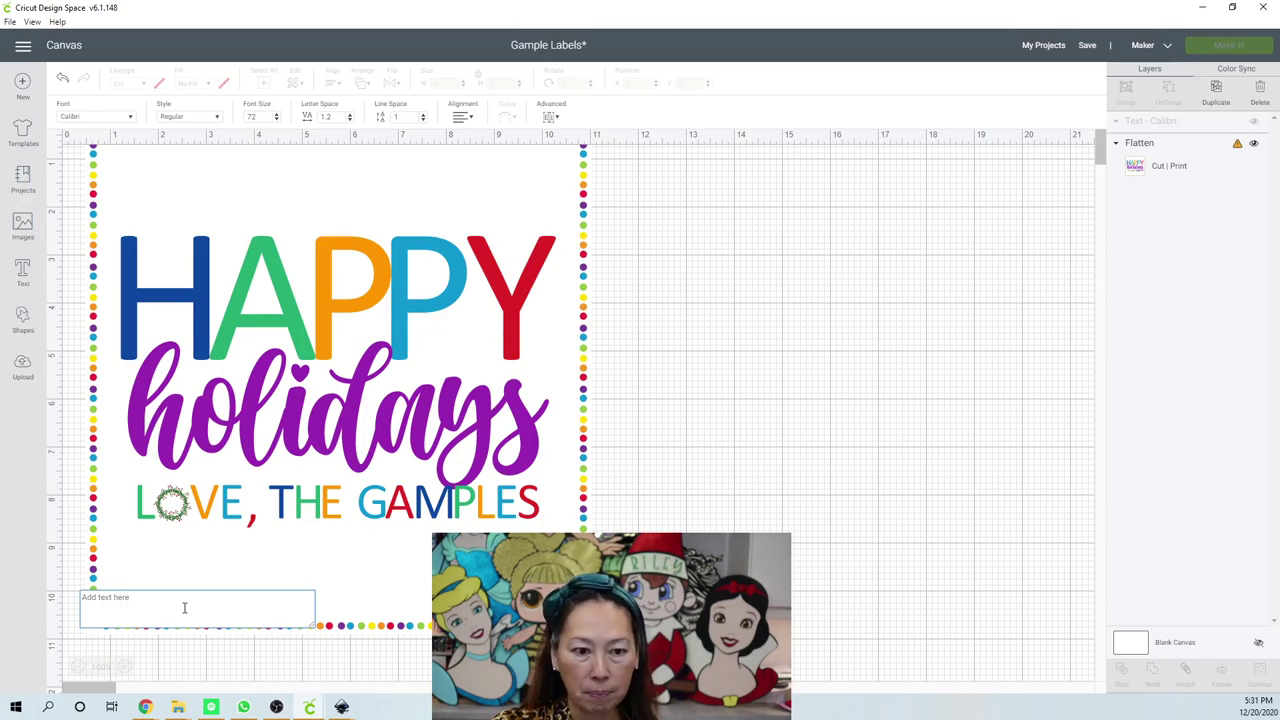
text(HAPPY)
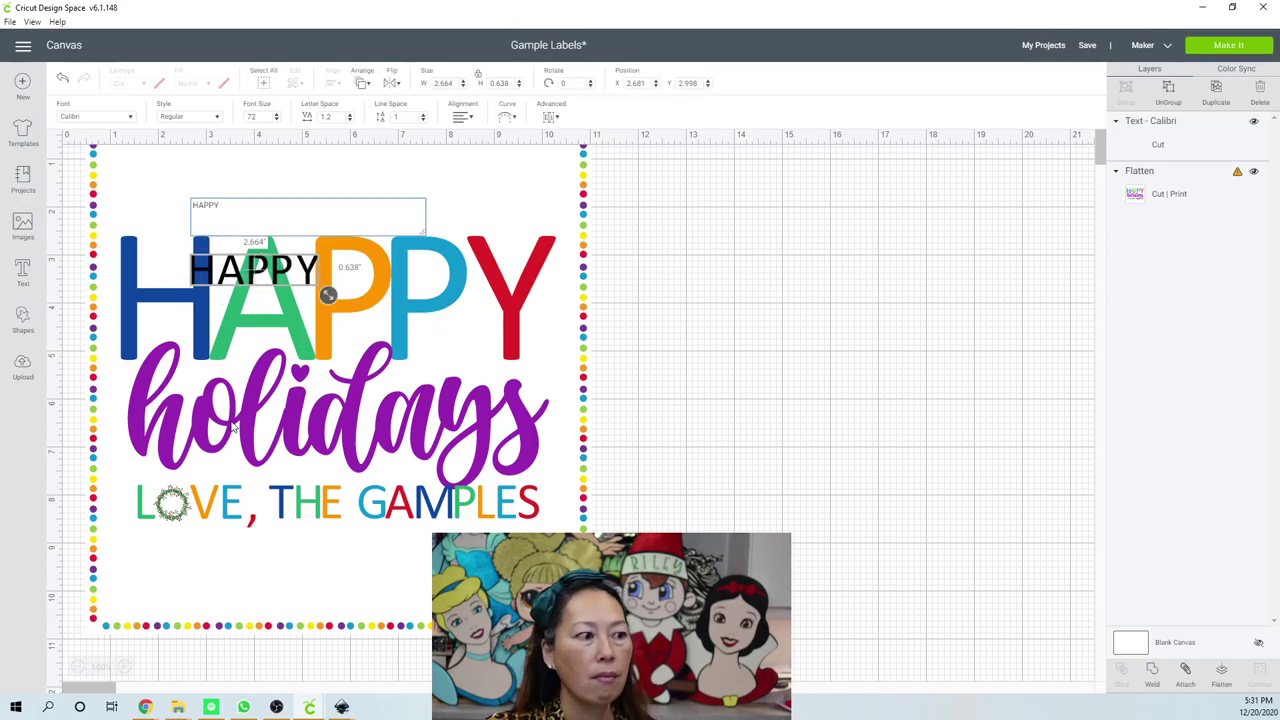
drag(285, 275, 895, 272)
click(817, 369)
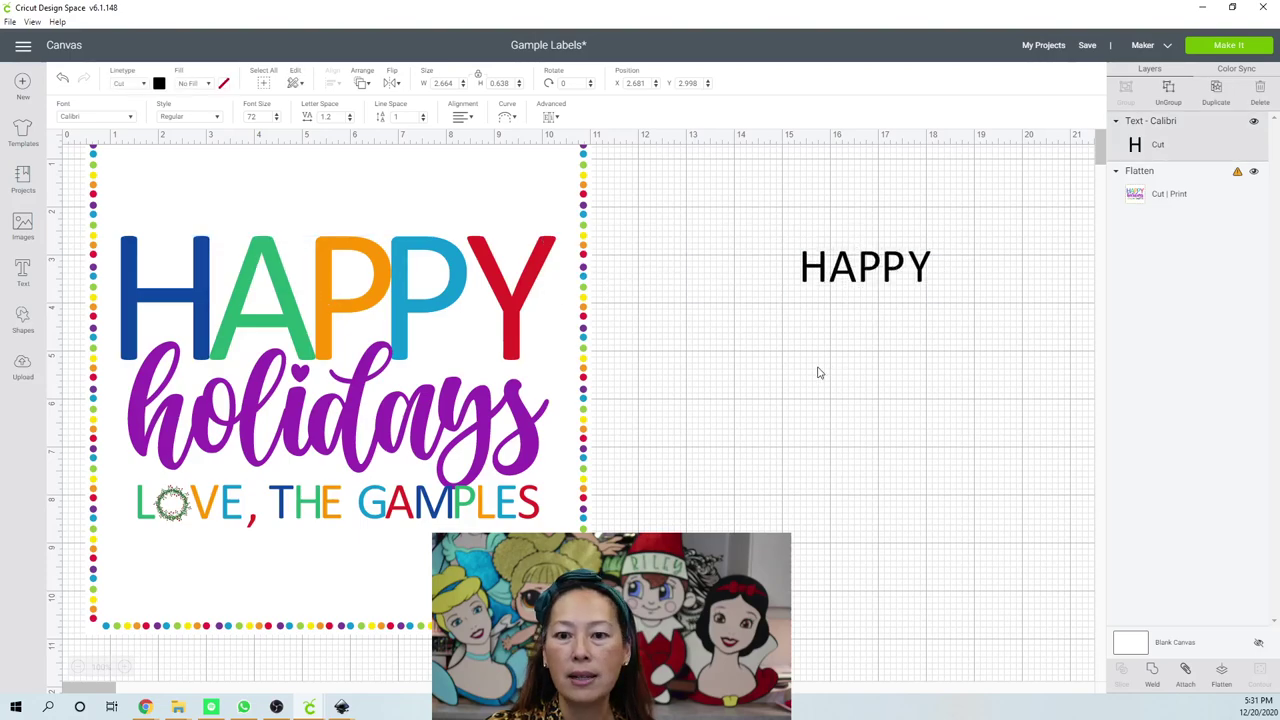
Add a second Calibri text object reading "L VE" in capitals, leaving a wide gap in place of the O.
click(28, 280)
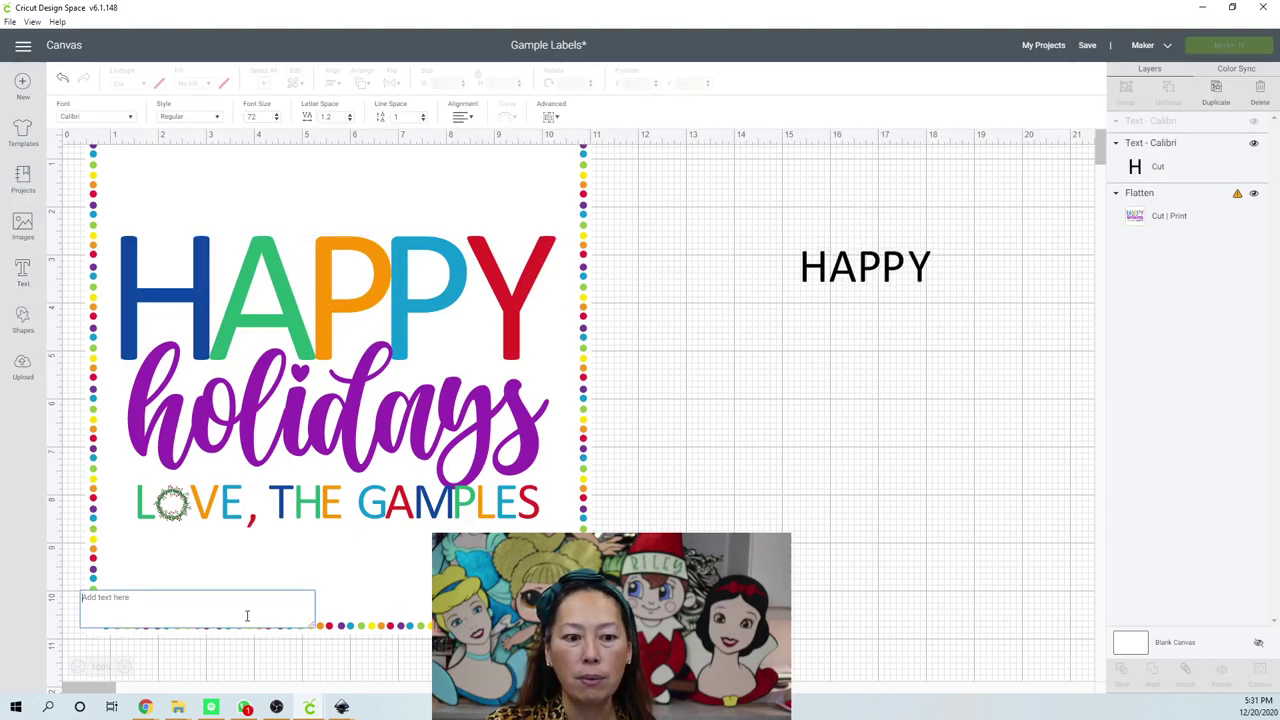
text(Love,)
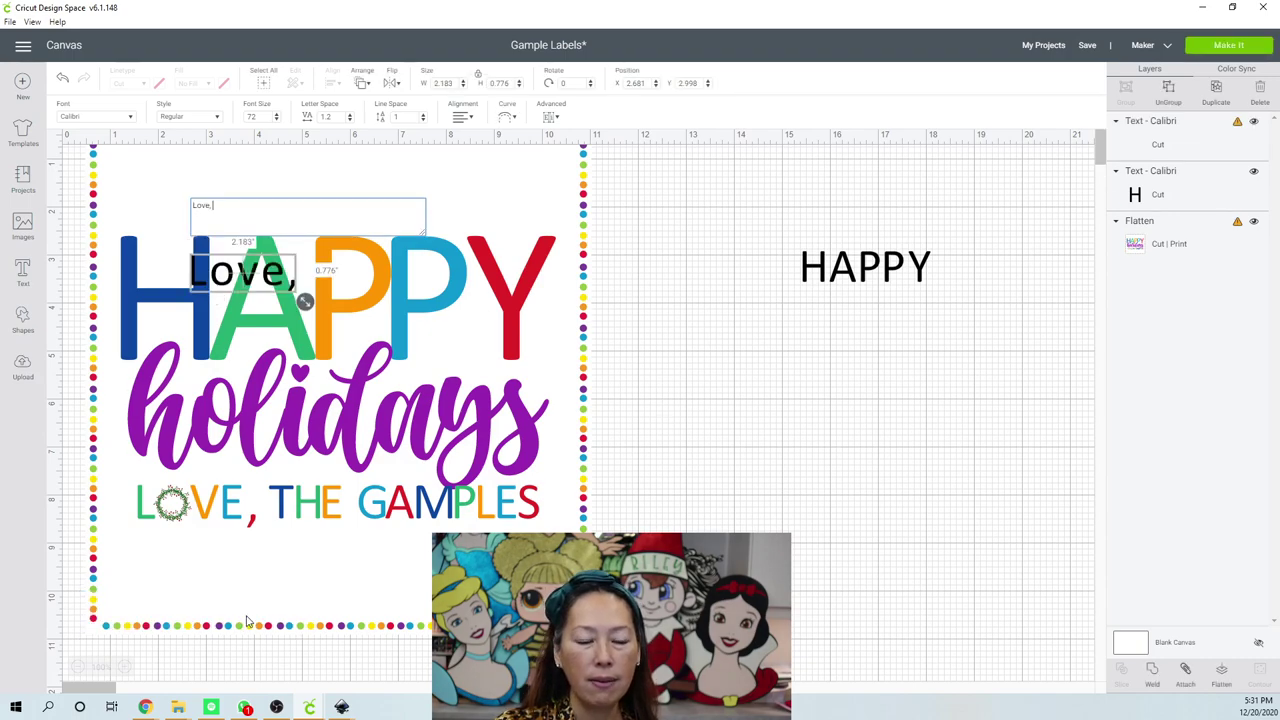
key(BackSpace)
key(BackSpace)
key(BackSpace)
key(BackSpace)
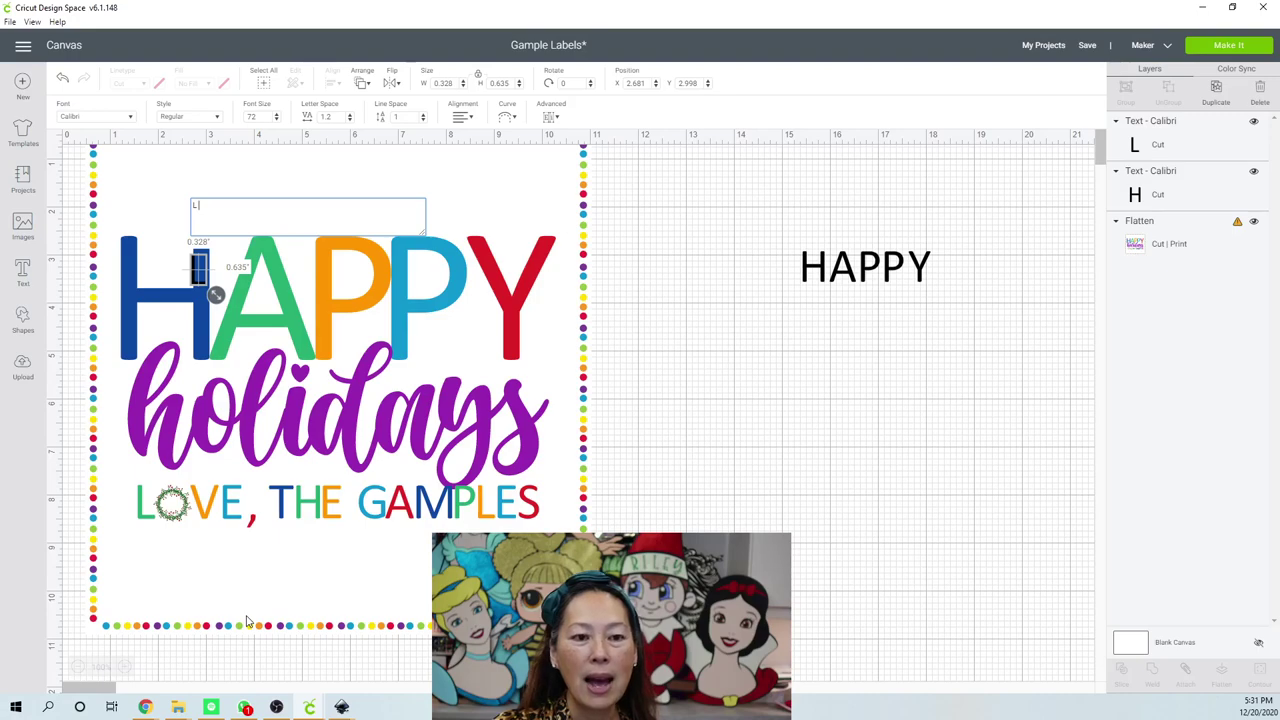
text(VE)
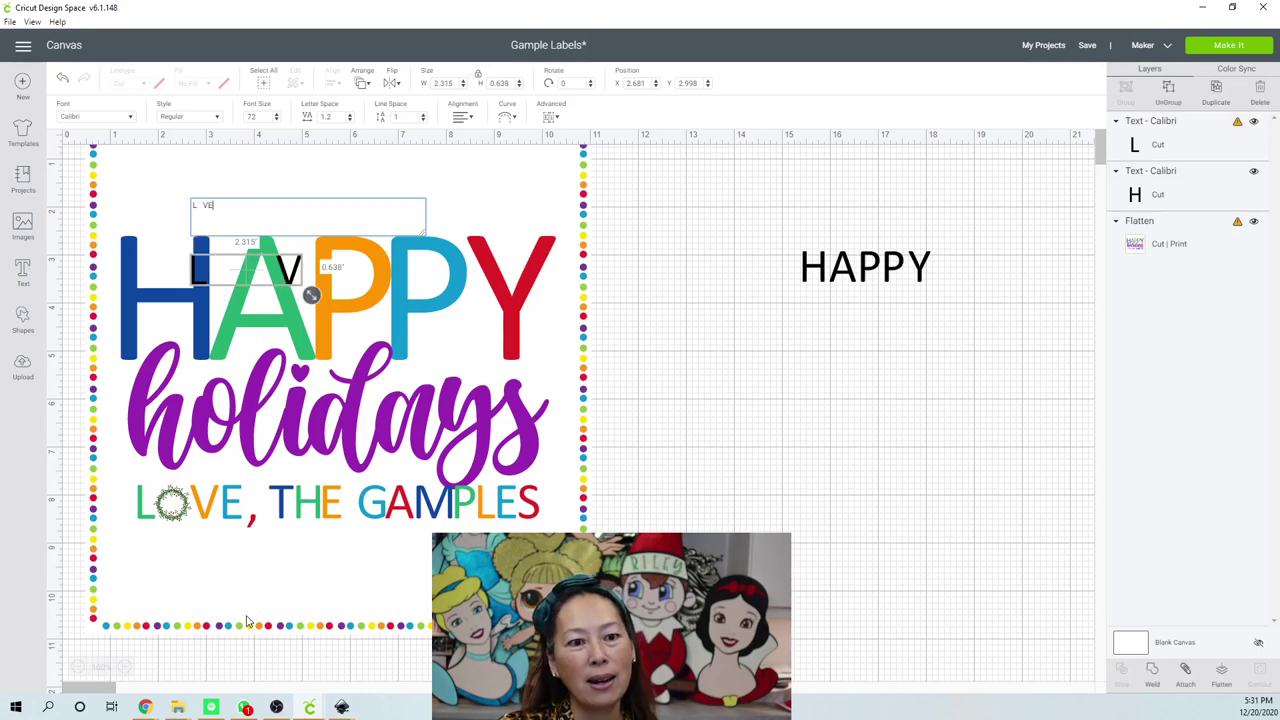
Complete the line with ", THE" and the family name in capitals, and place it below the black HAPPY text.
text(, The Ga)
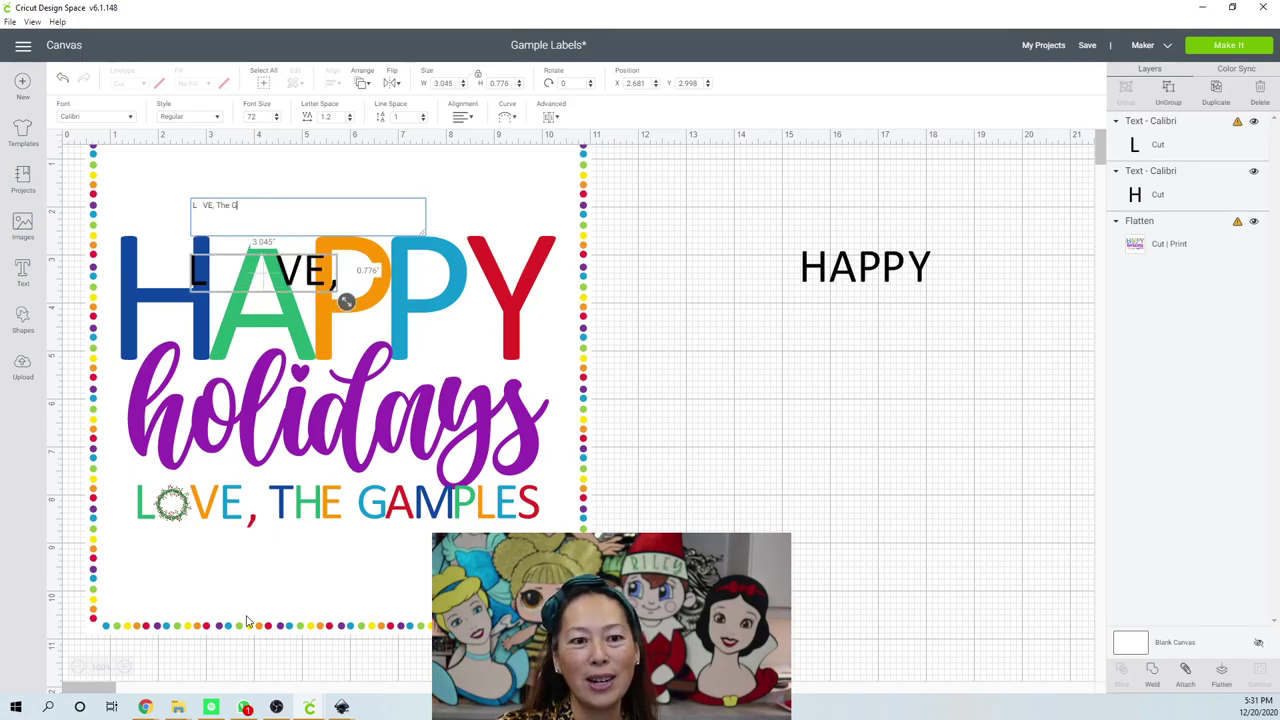
key(BackSpace)
key(BackSpace)
key(BackSpace)
key(BackSpace)
key(BackSpace)
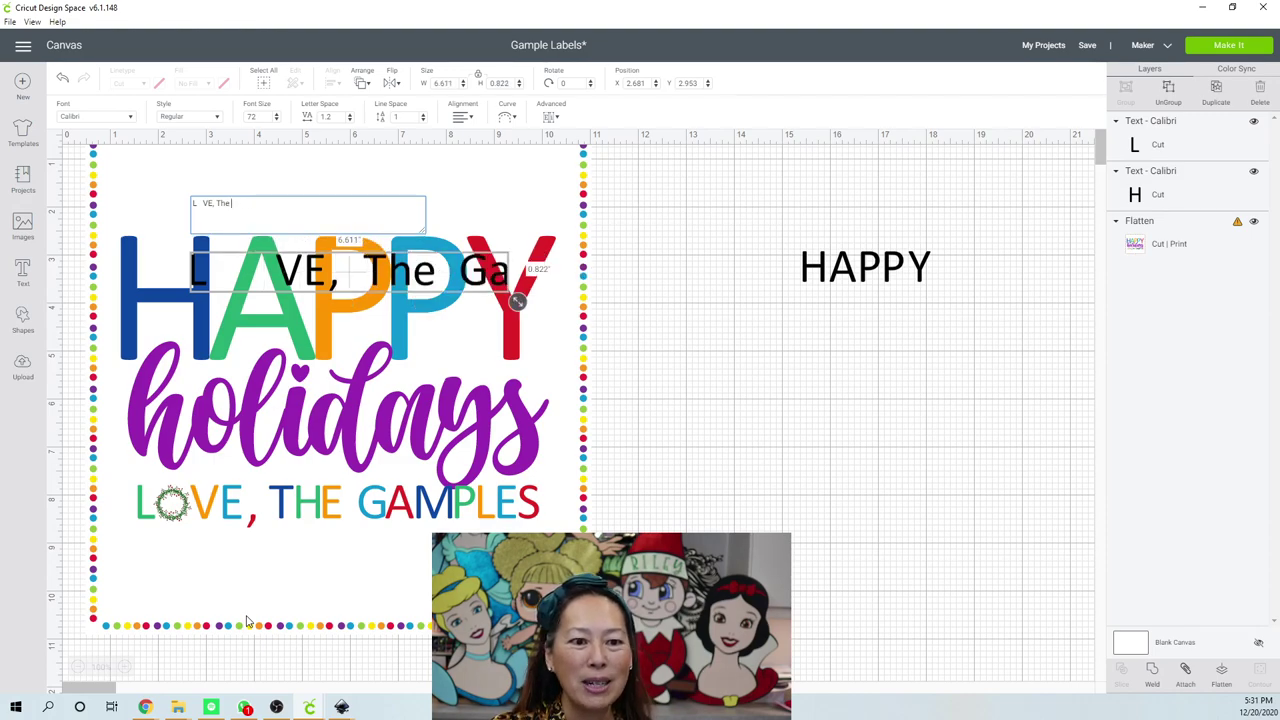
text(HE GAMPLES)
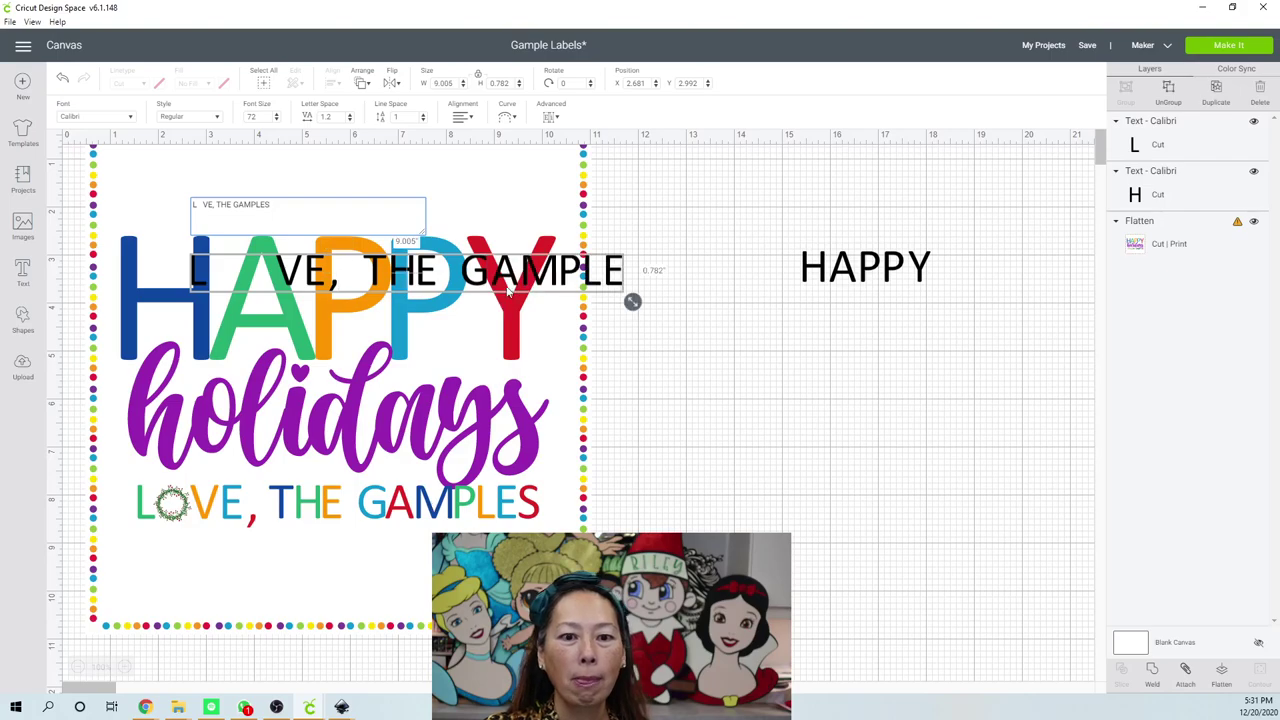
drag(600, 285, 958, 504)
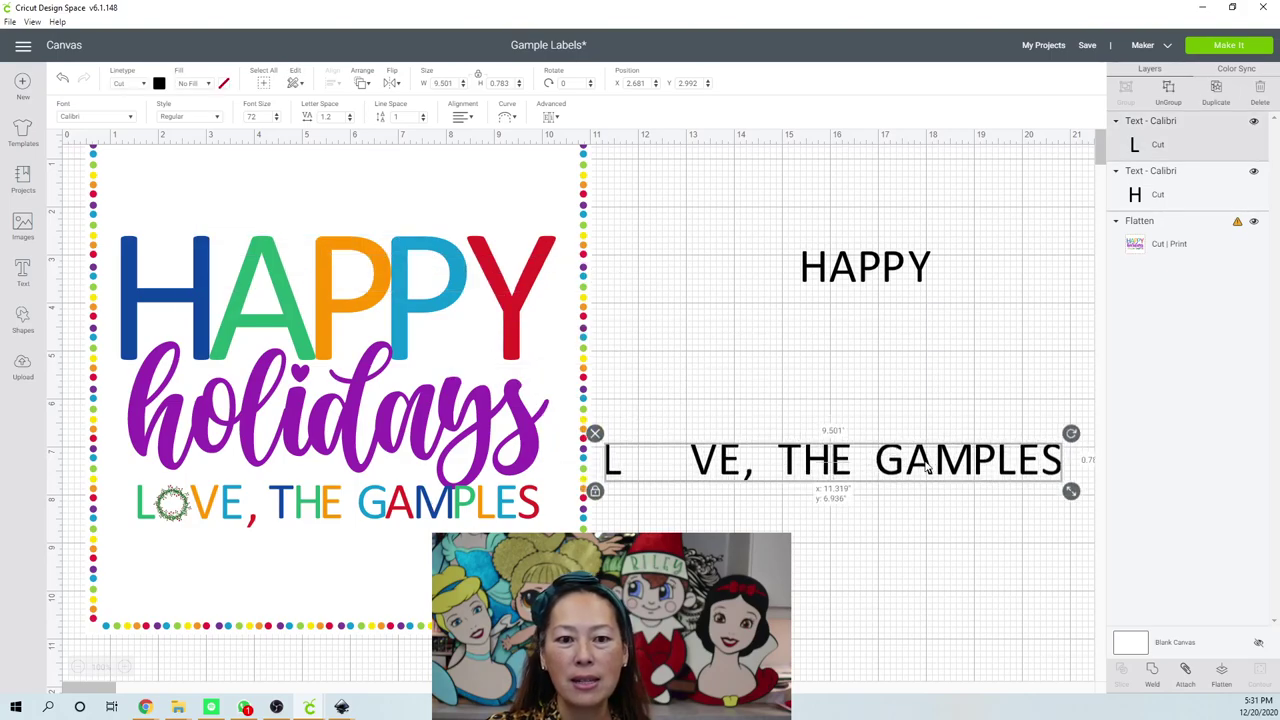
click(757, 349)
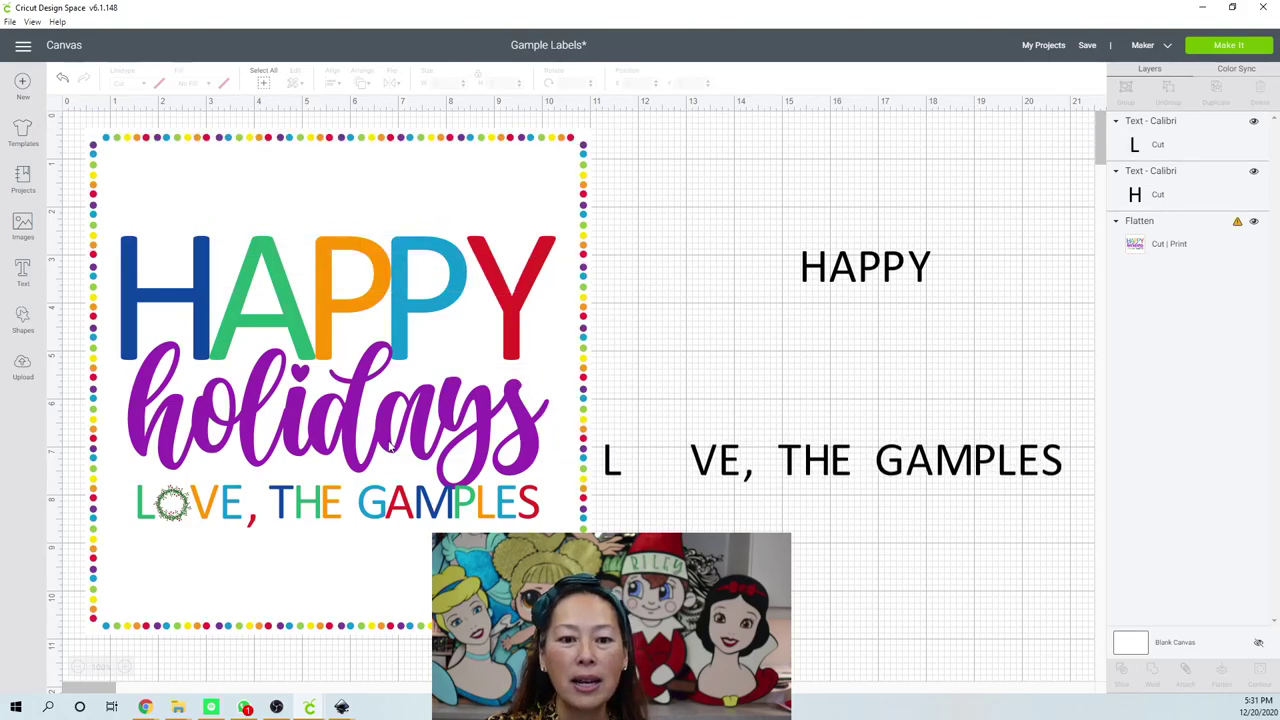
click(23, 276)
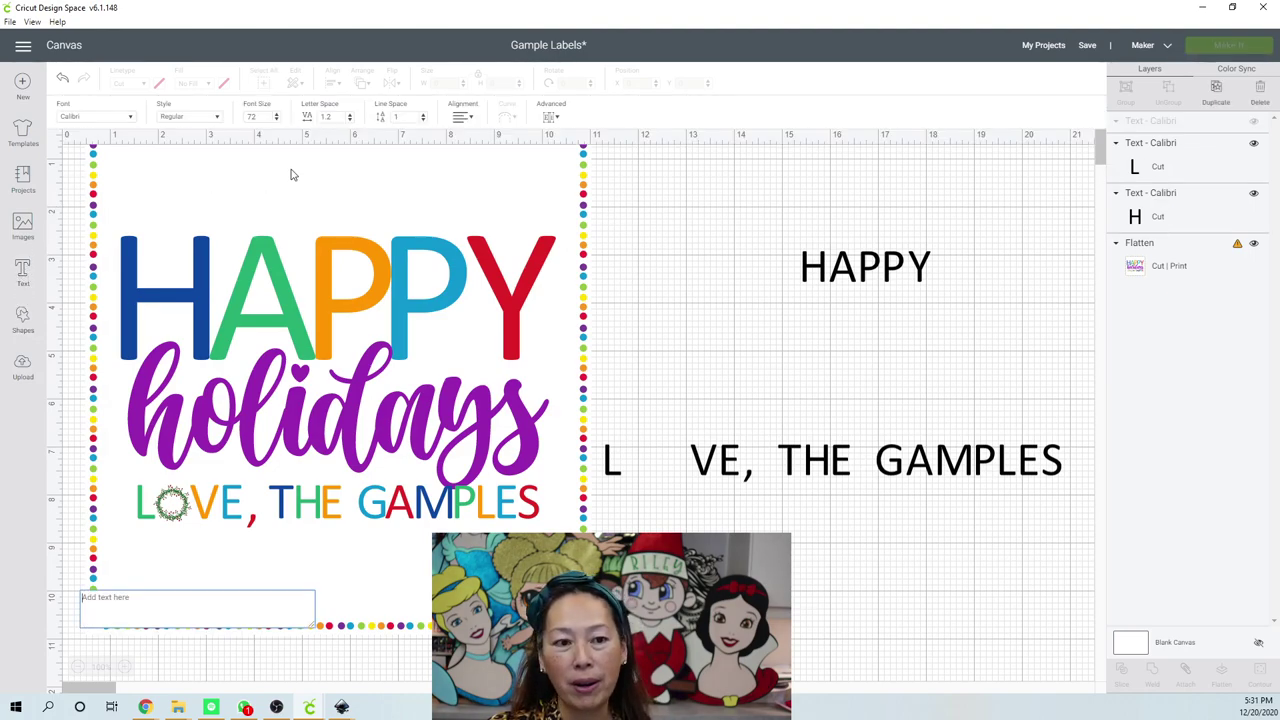
click(86, 119)
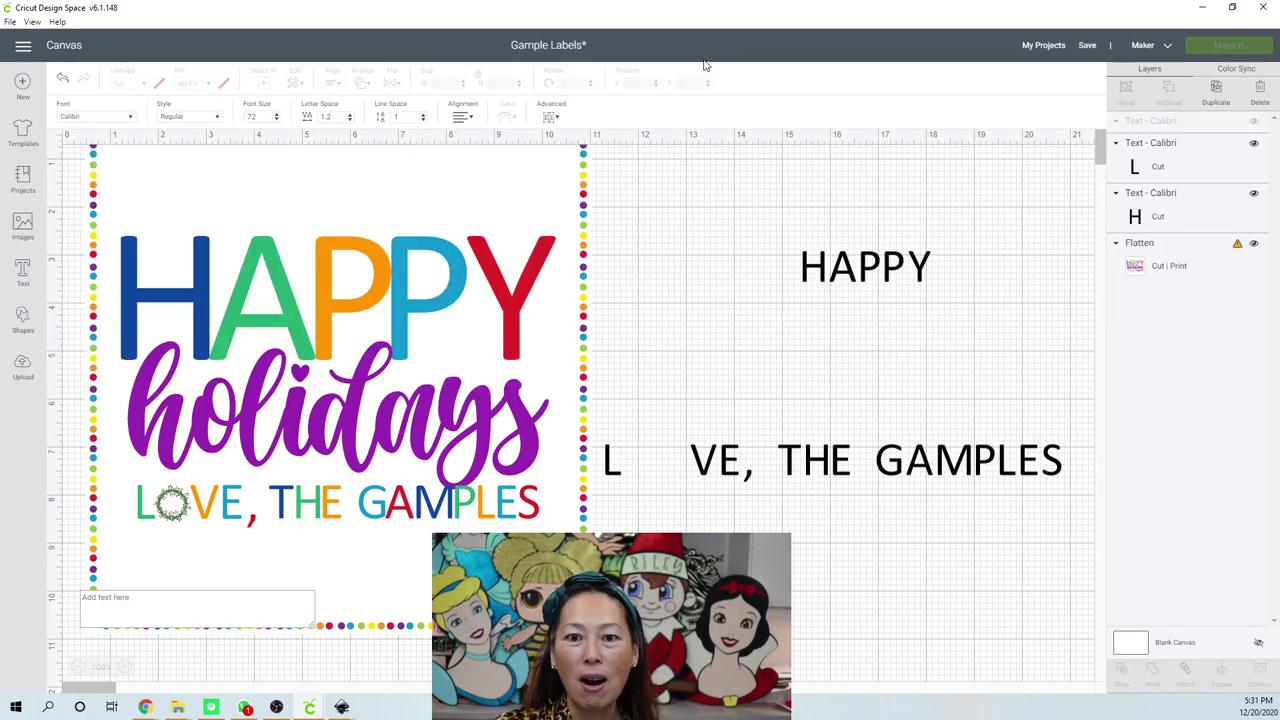
click(704, 65)
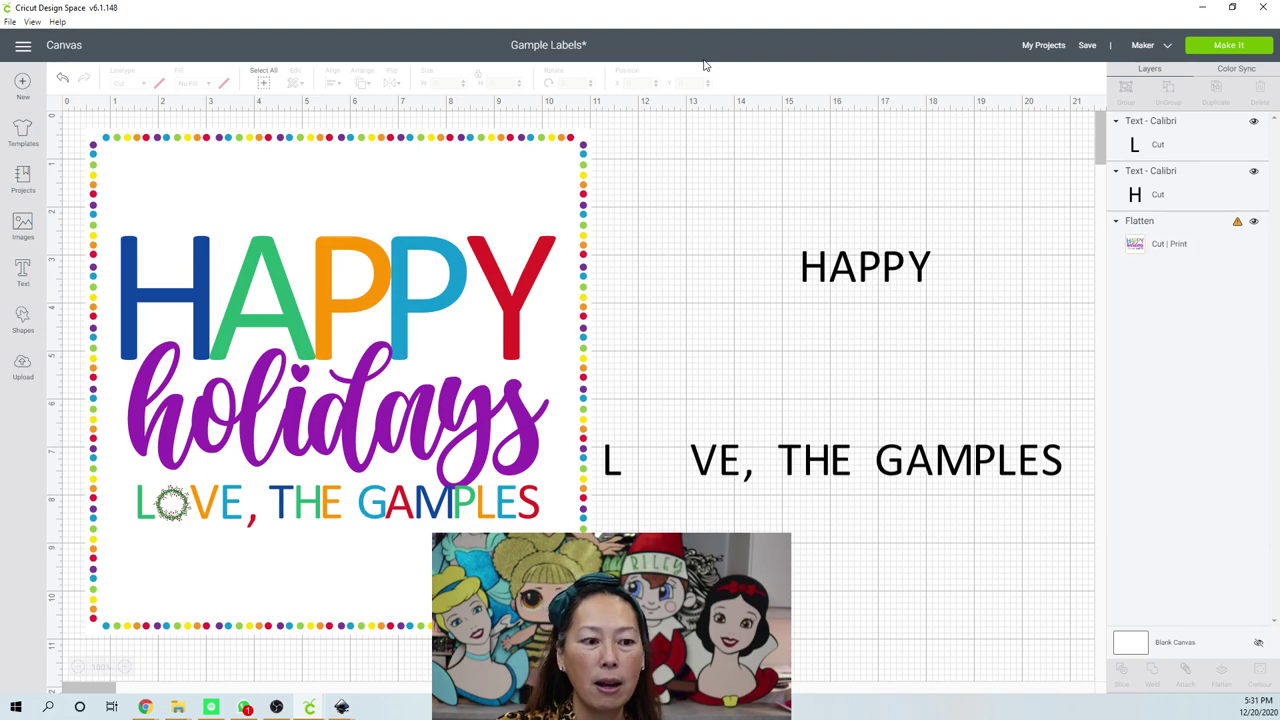
Add a third text object containing the placeholder text "haniberr".
click(26, 276)
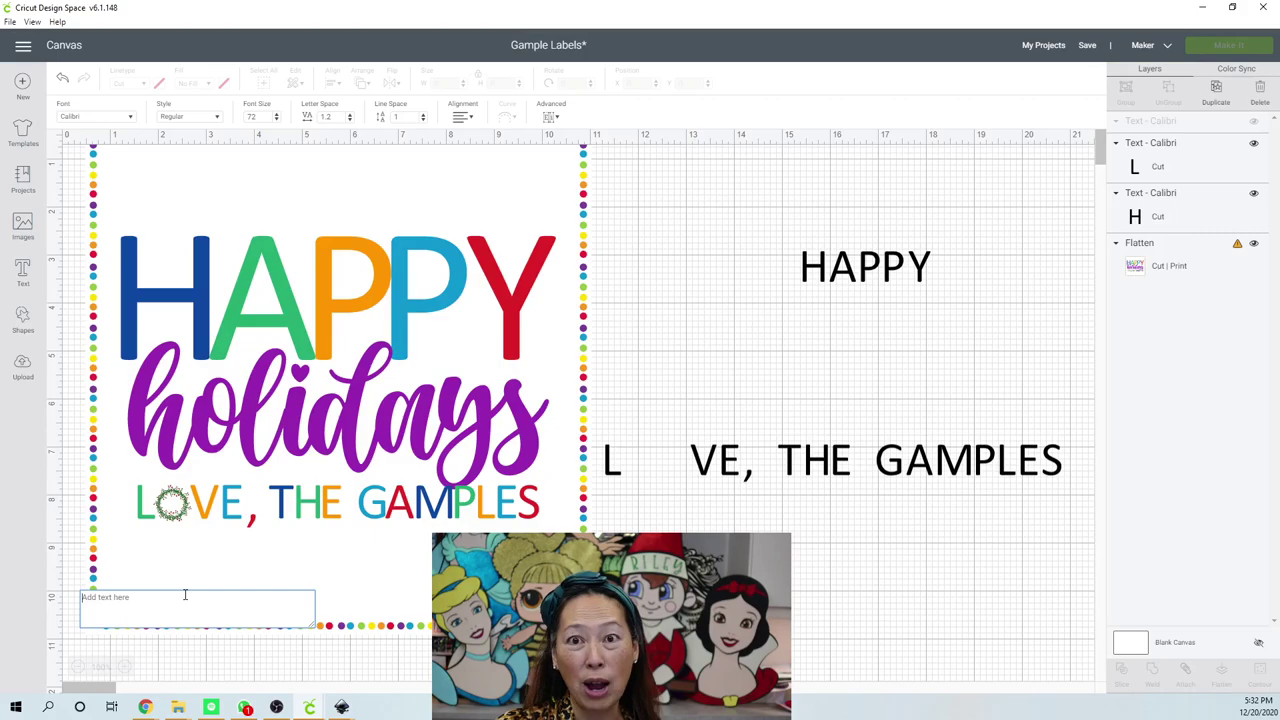
text(han)
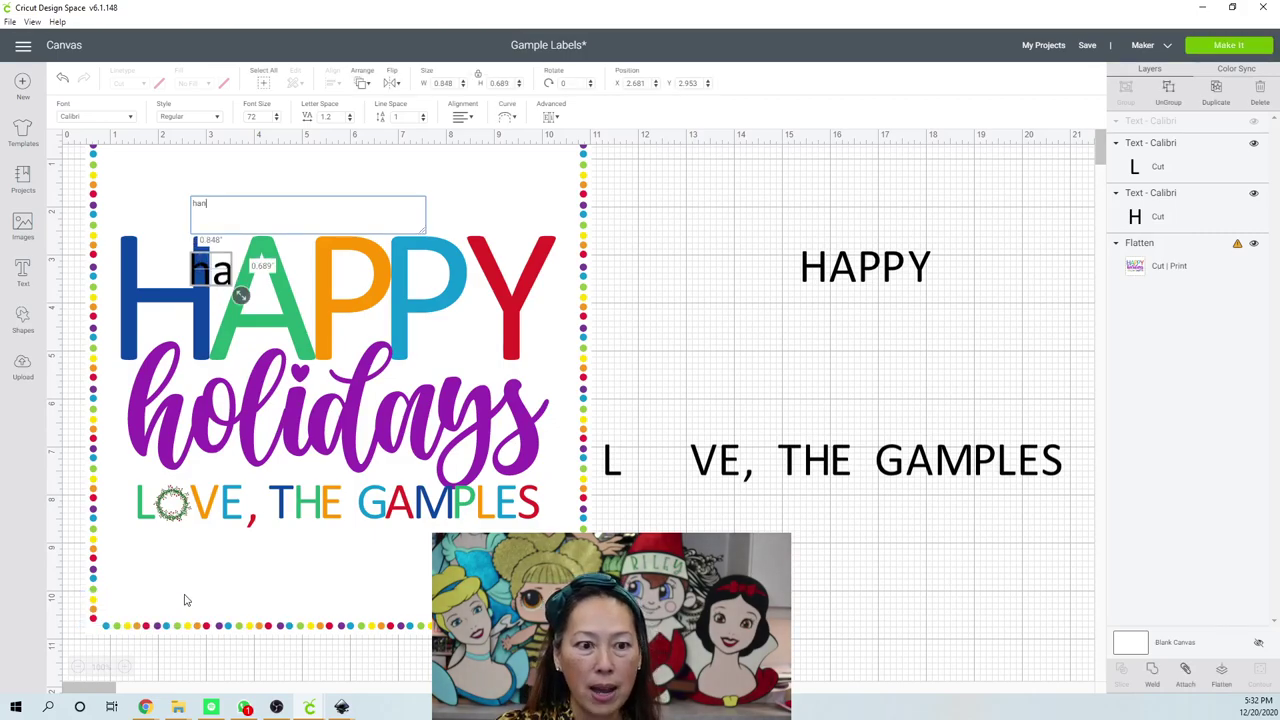
key(BackSpace)
text(mb)
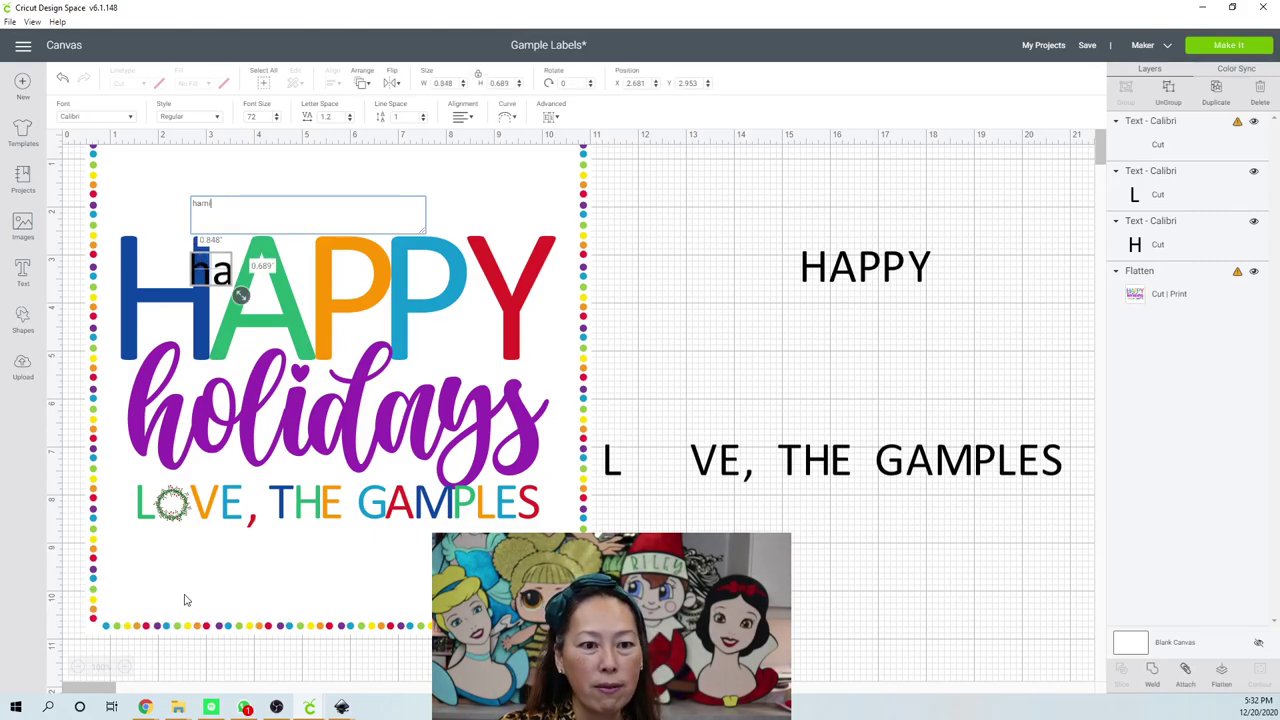
key(BackSpace)
key(BackSpace)
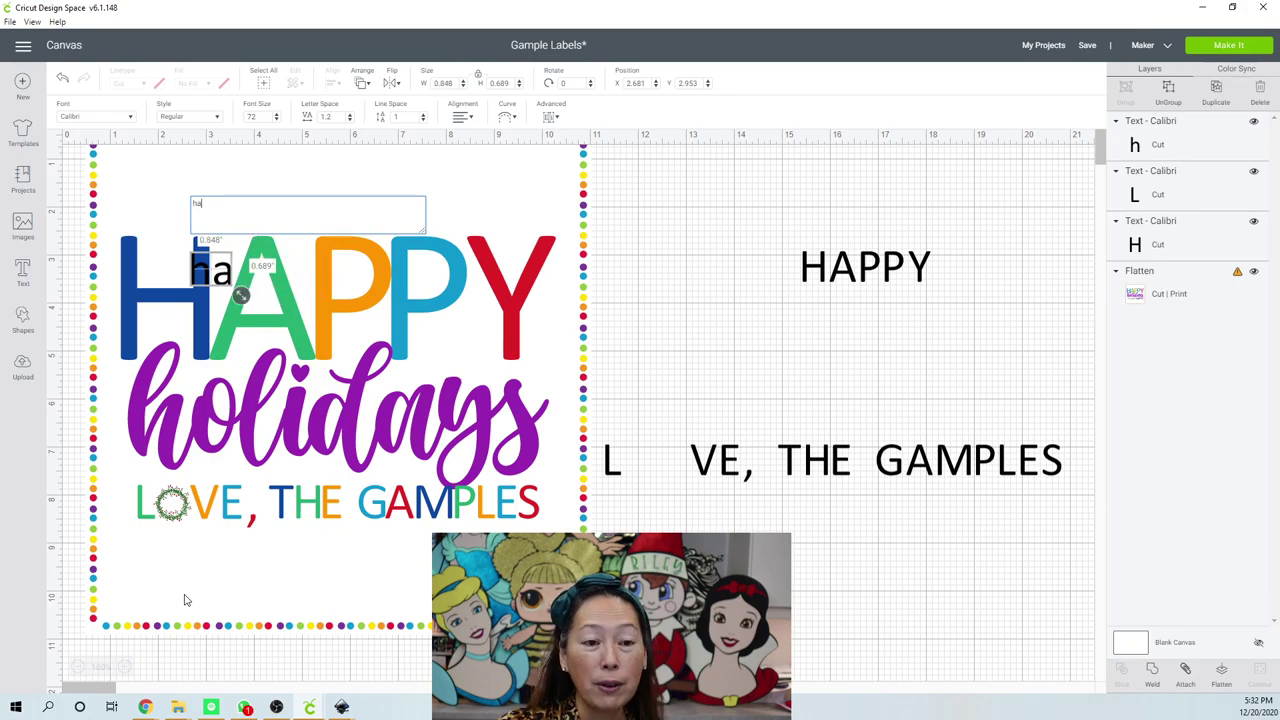
text(niben)
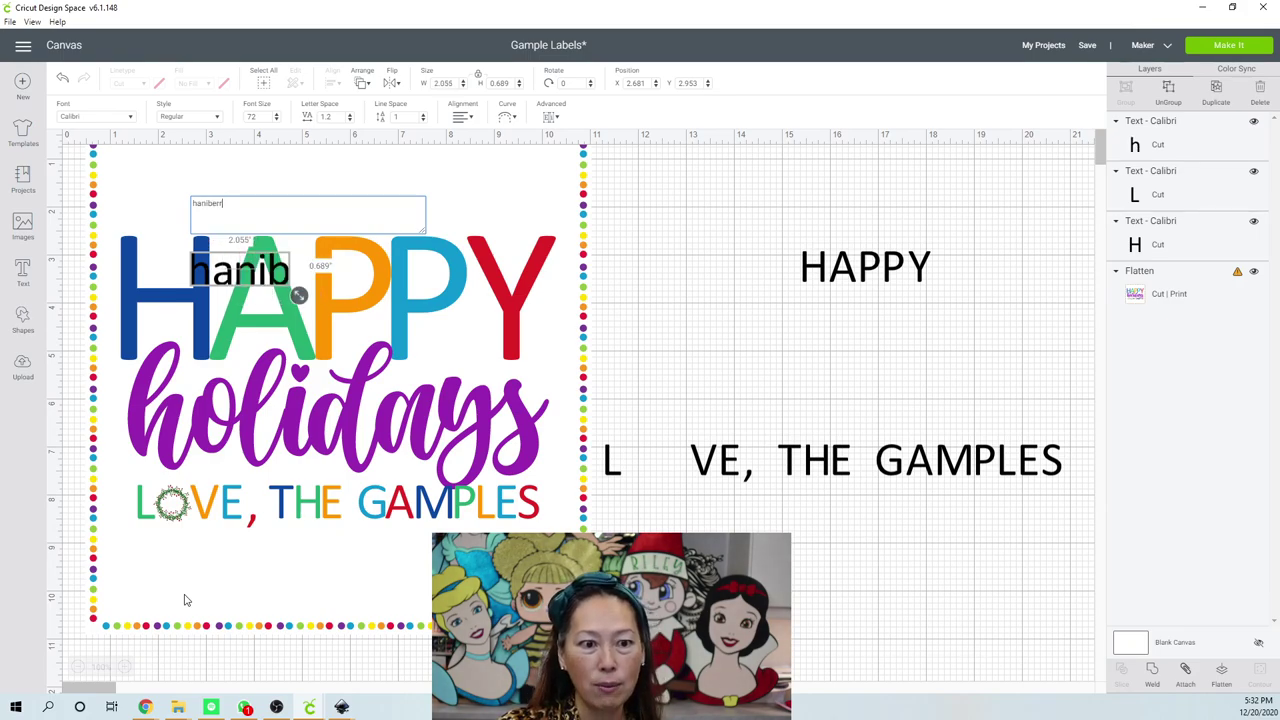
text(r)
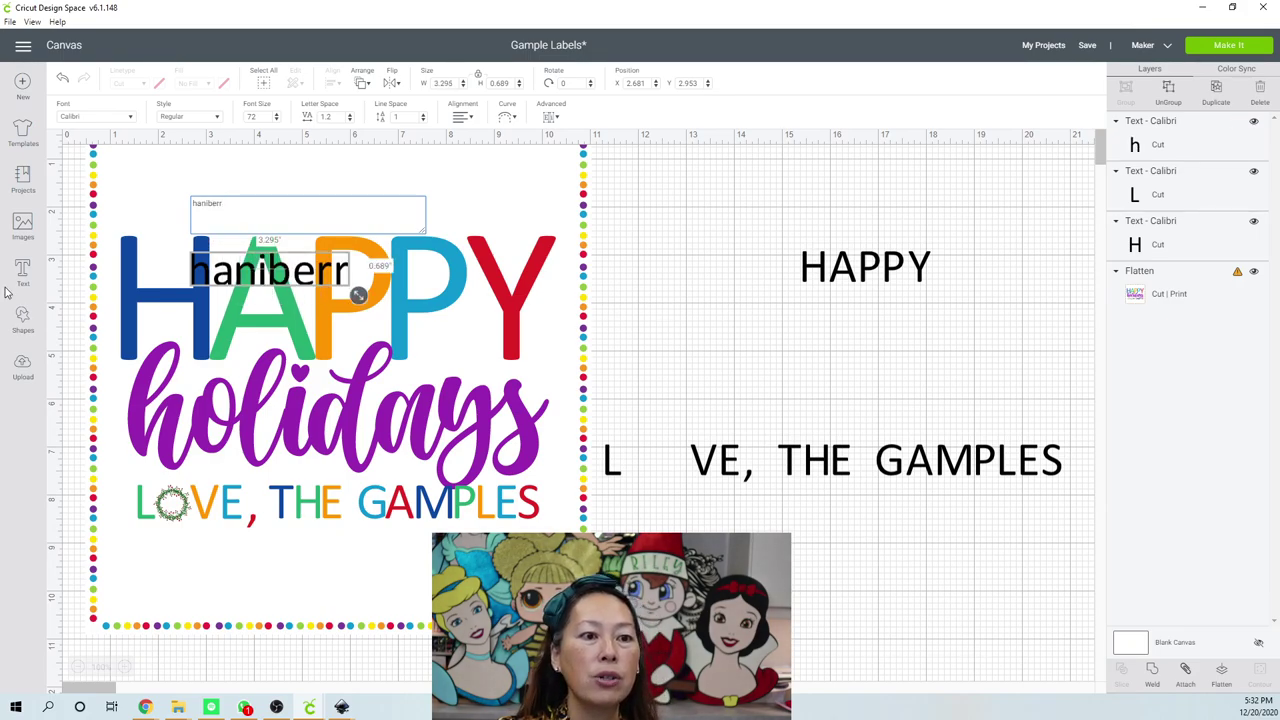
Search the fonts for "haniberryku" and apply Haniberryku to the placeholder text.
click(120, 118)
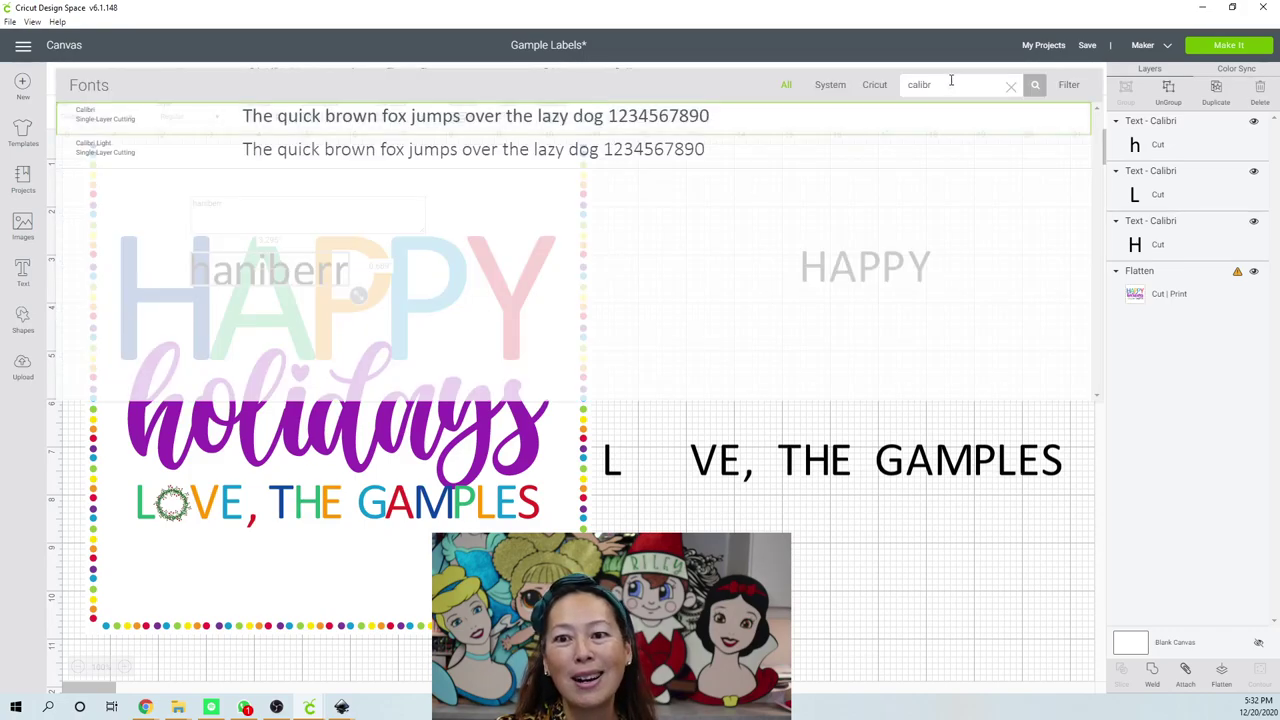
key(ctrl+a)
text(haniberryk)
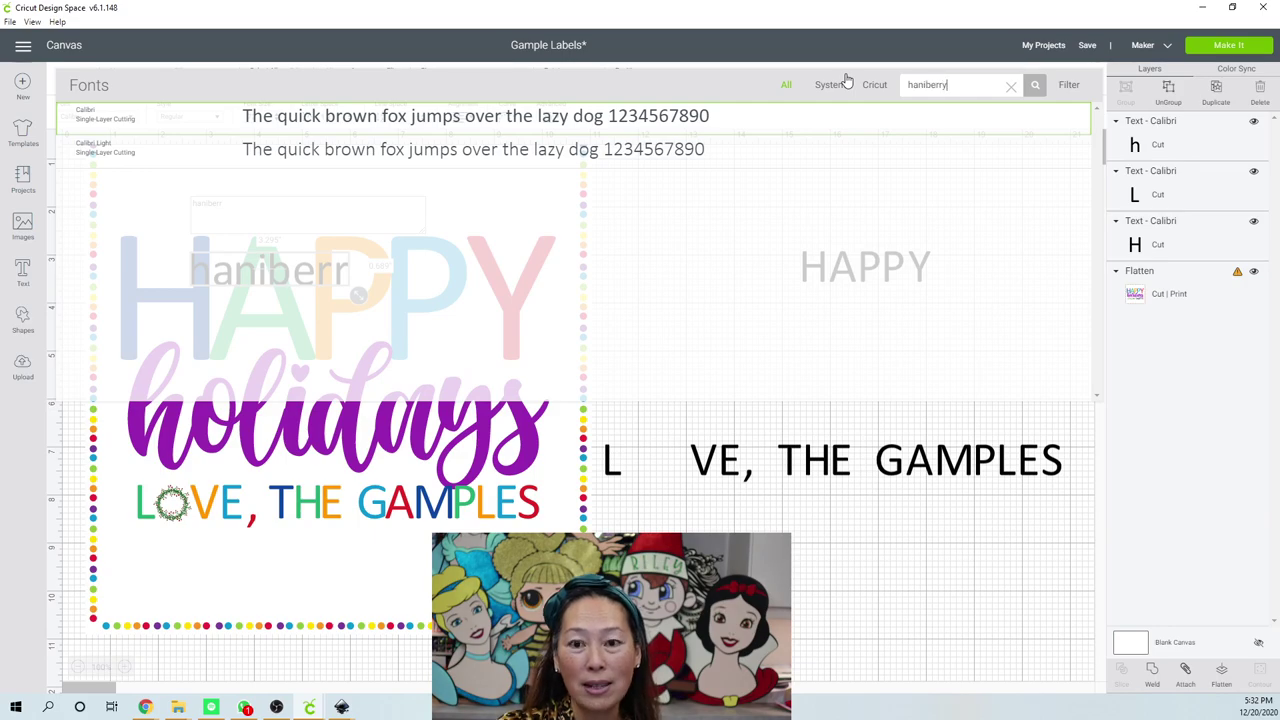
text(u)
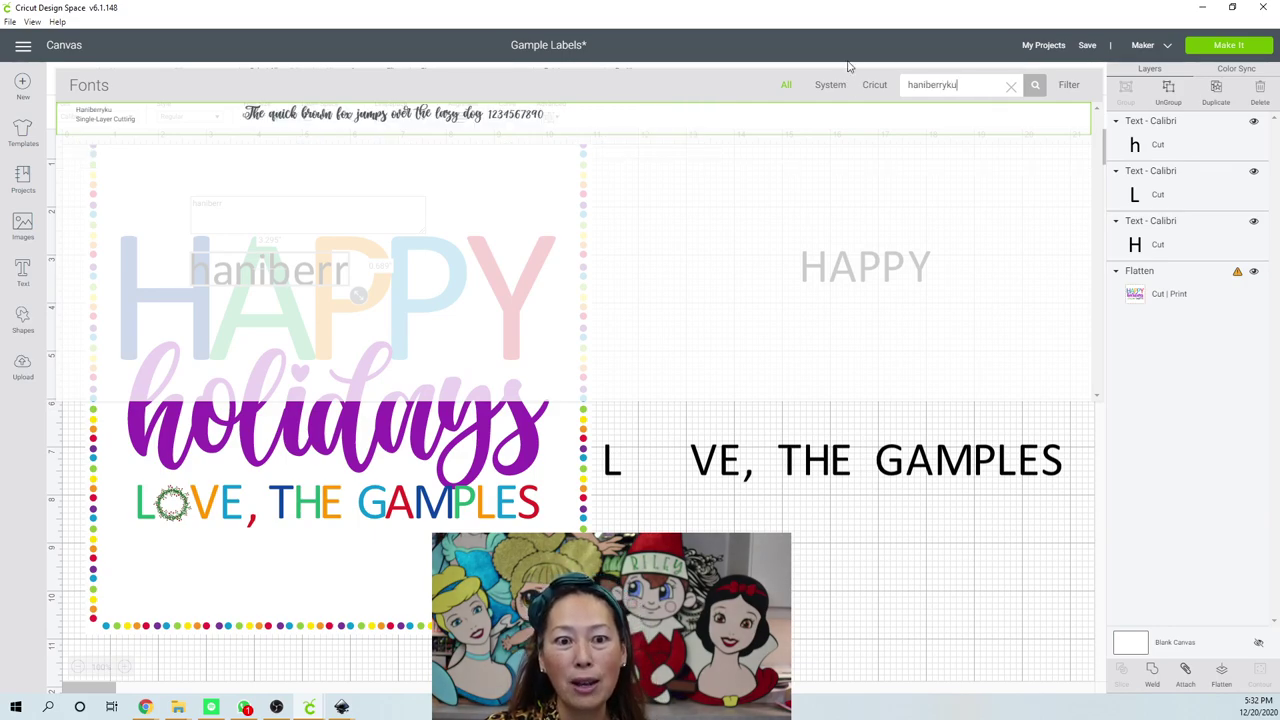
click(620, 128)
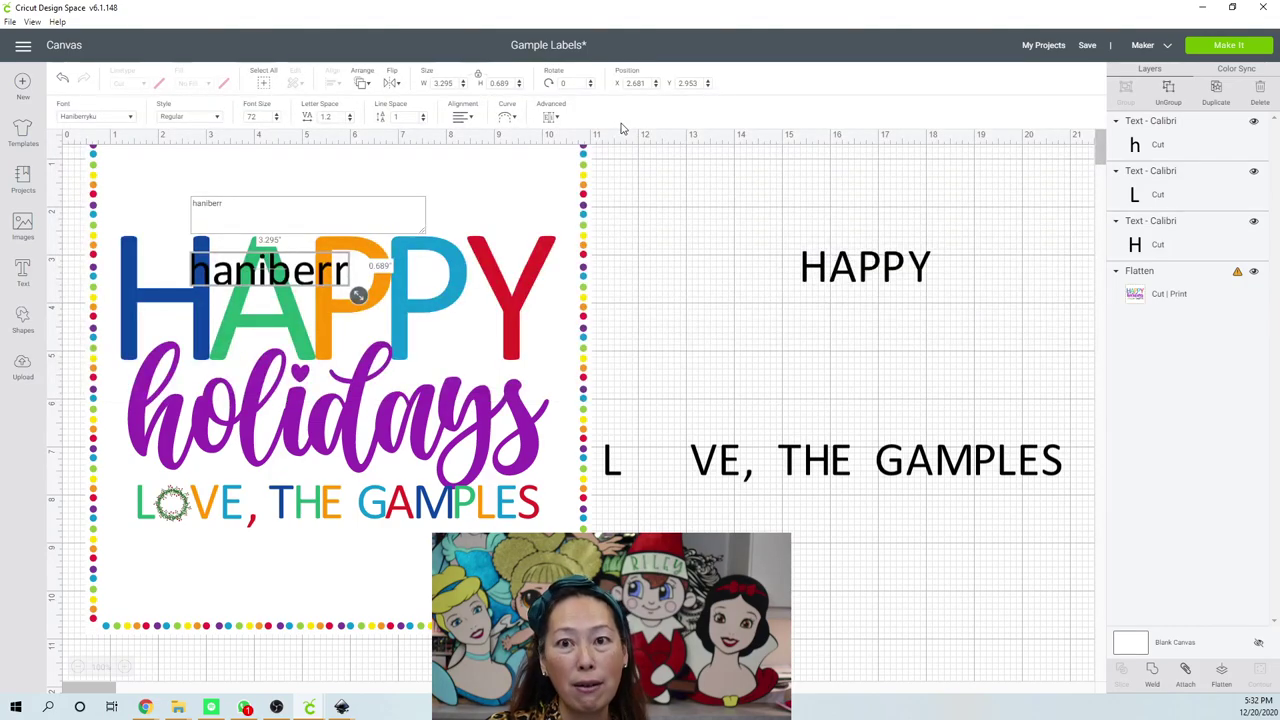
Replace the placeholder text with "holidays" and place it, enlarged to about 7.5 in wide, between the two black Calibri lines.
drag(261, 209, 170, 204)
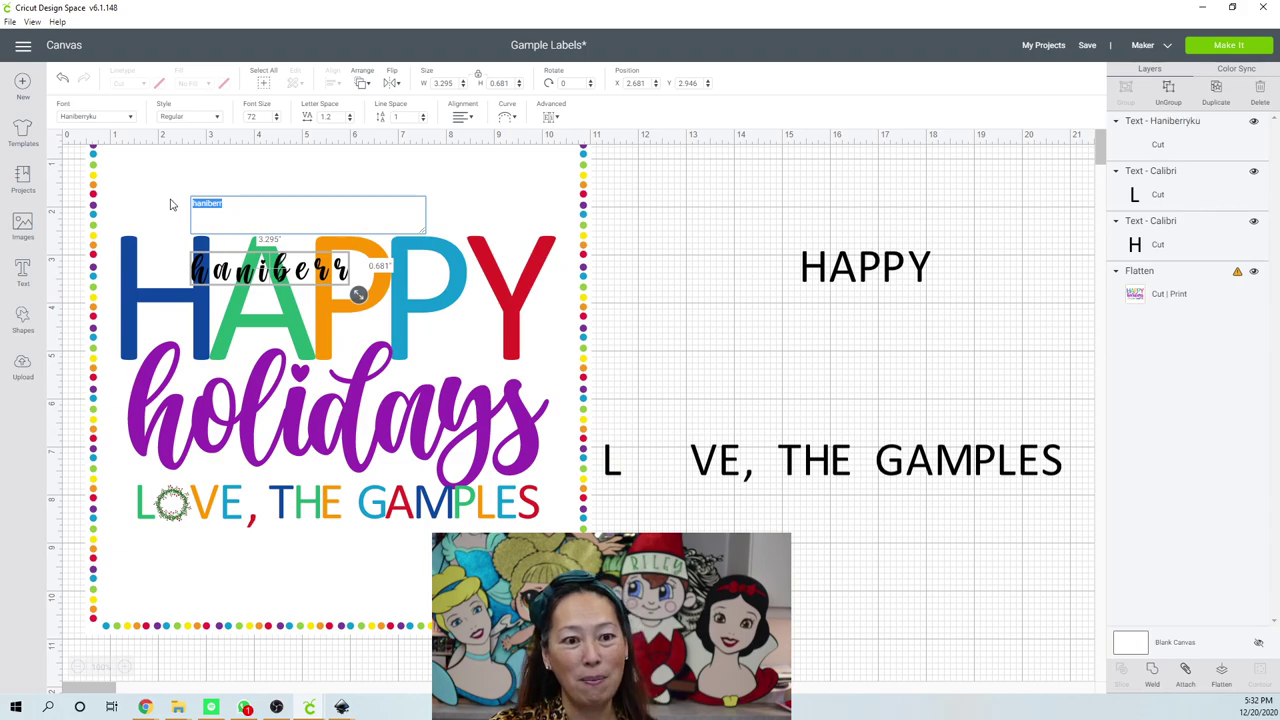
text(holidays)
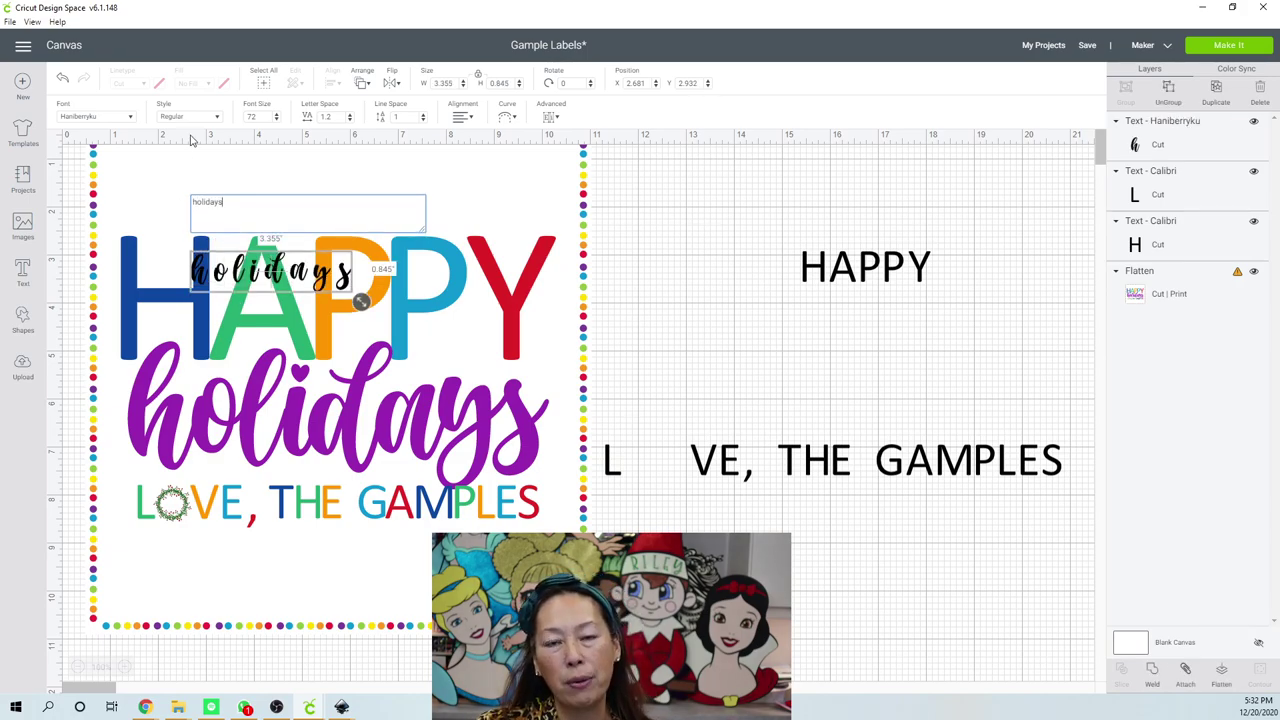
drag(350, 277, 1024, 396)
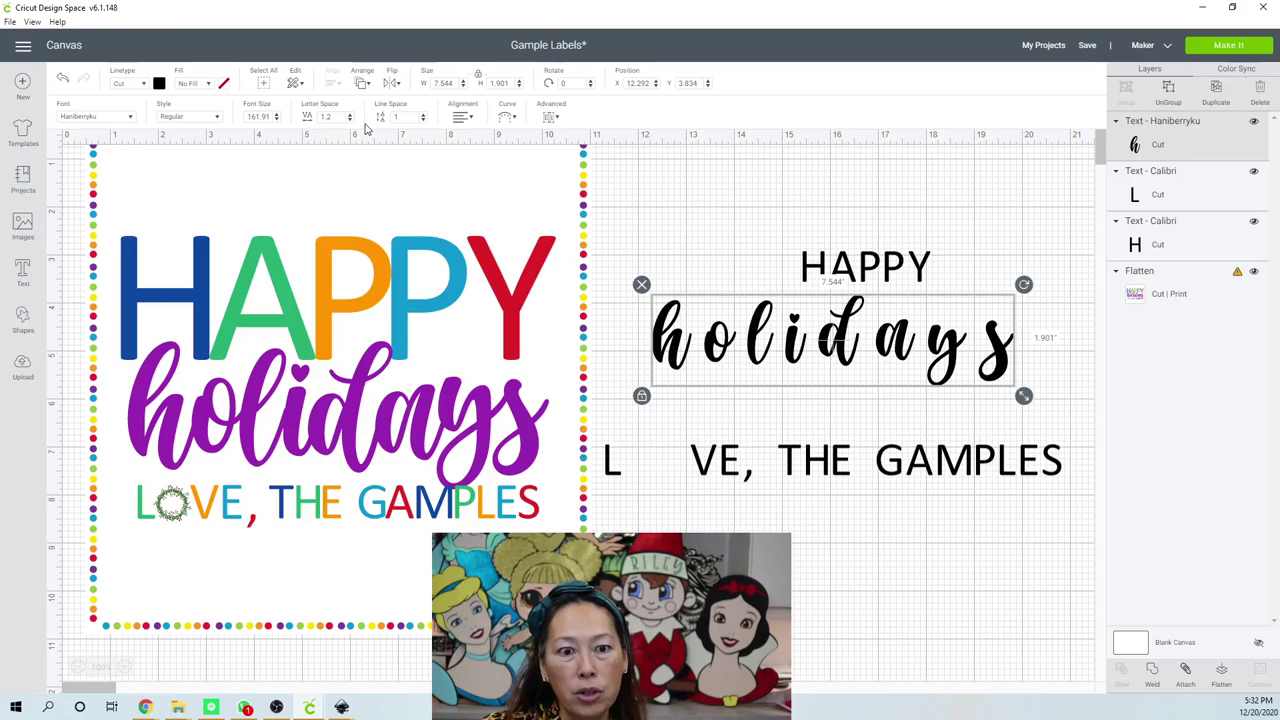
Set the line space of the "holidays" text to 0.8 and reduce its letter space to 0.
click(423, 120)
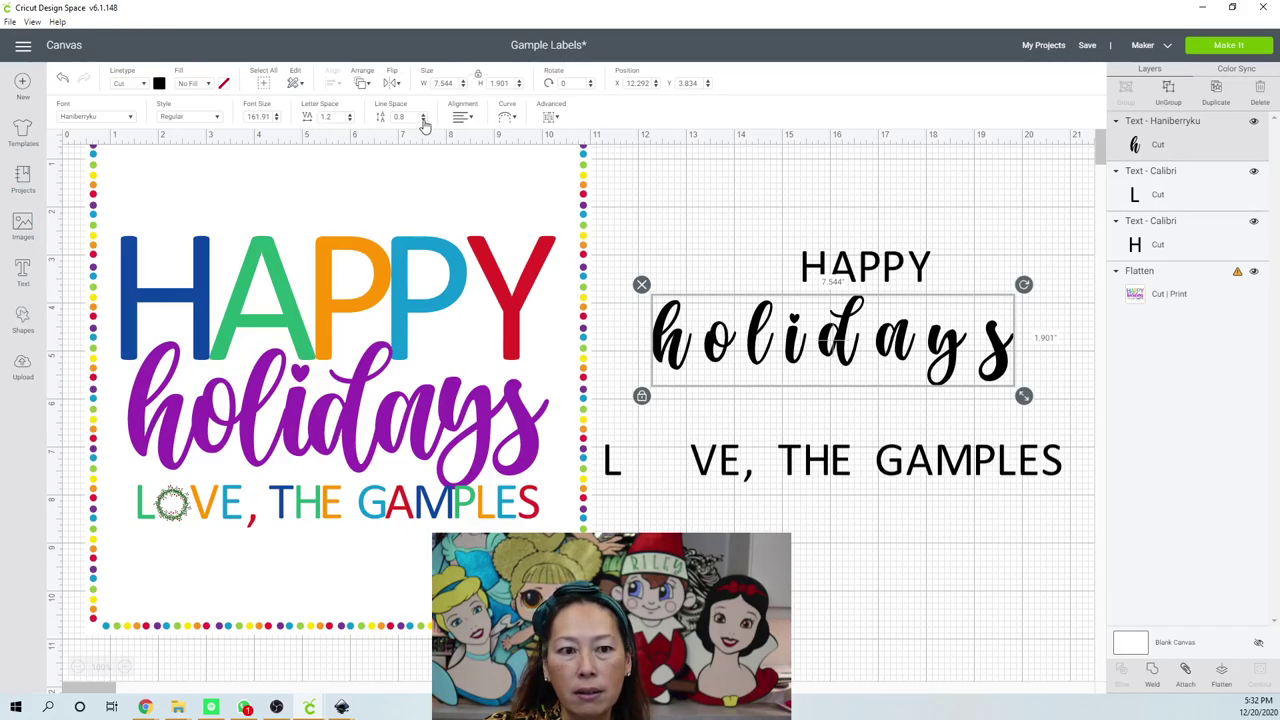
click(350, 121)
click(350, 121)
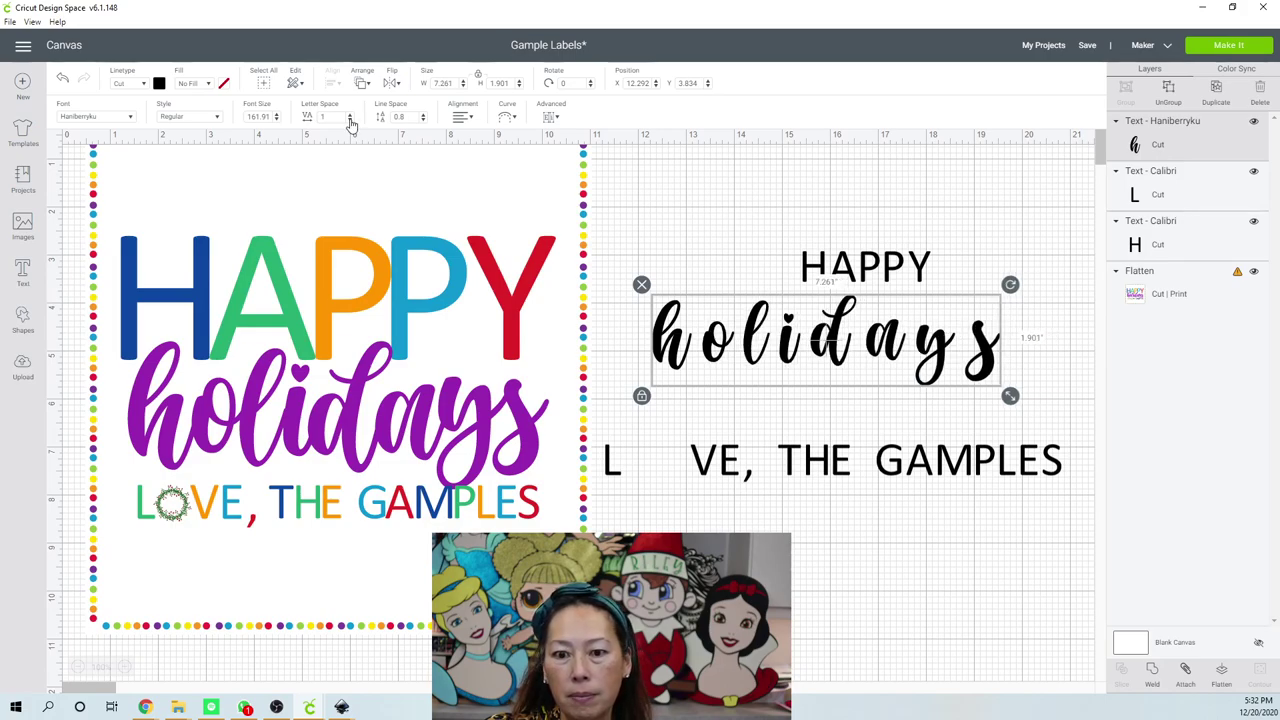
click(350, 121)
click(350, 121)
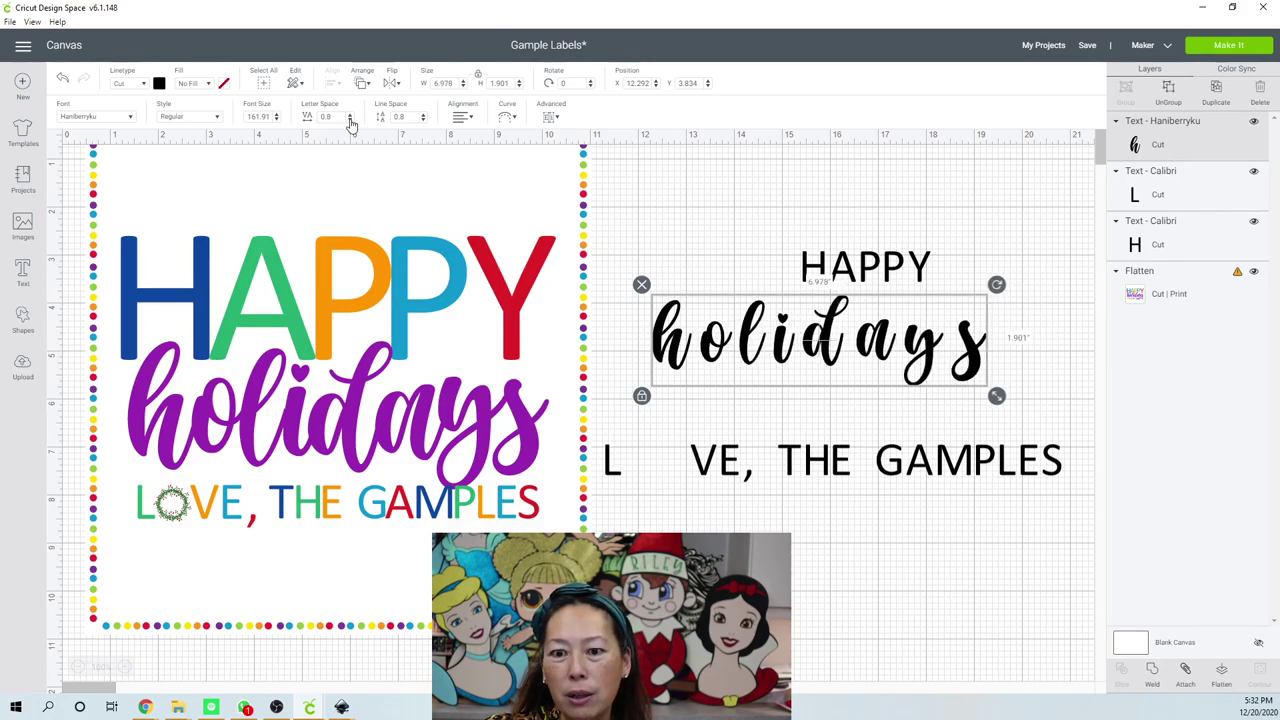
click(350, 121)
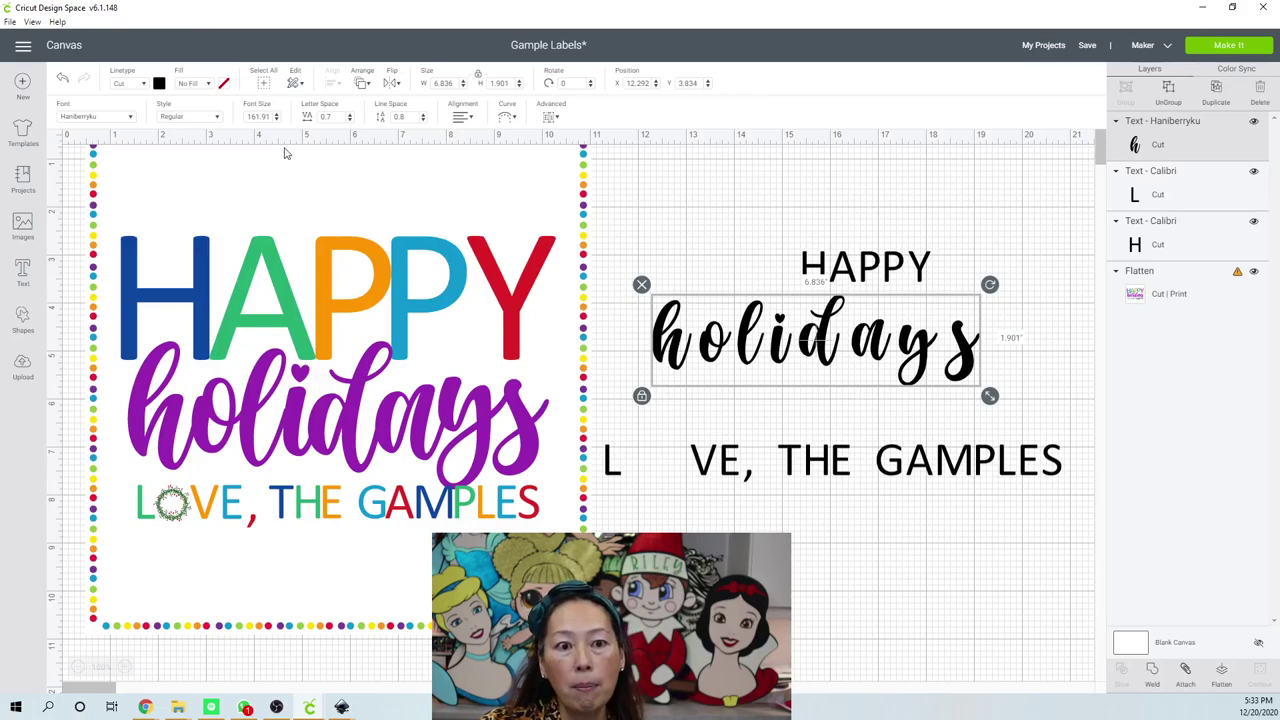
click(350, 121)
click(350, 121)
click(350, 121)
click(350, 121)
click(350, 121)
click(350, 121)
click(350, 121)
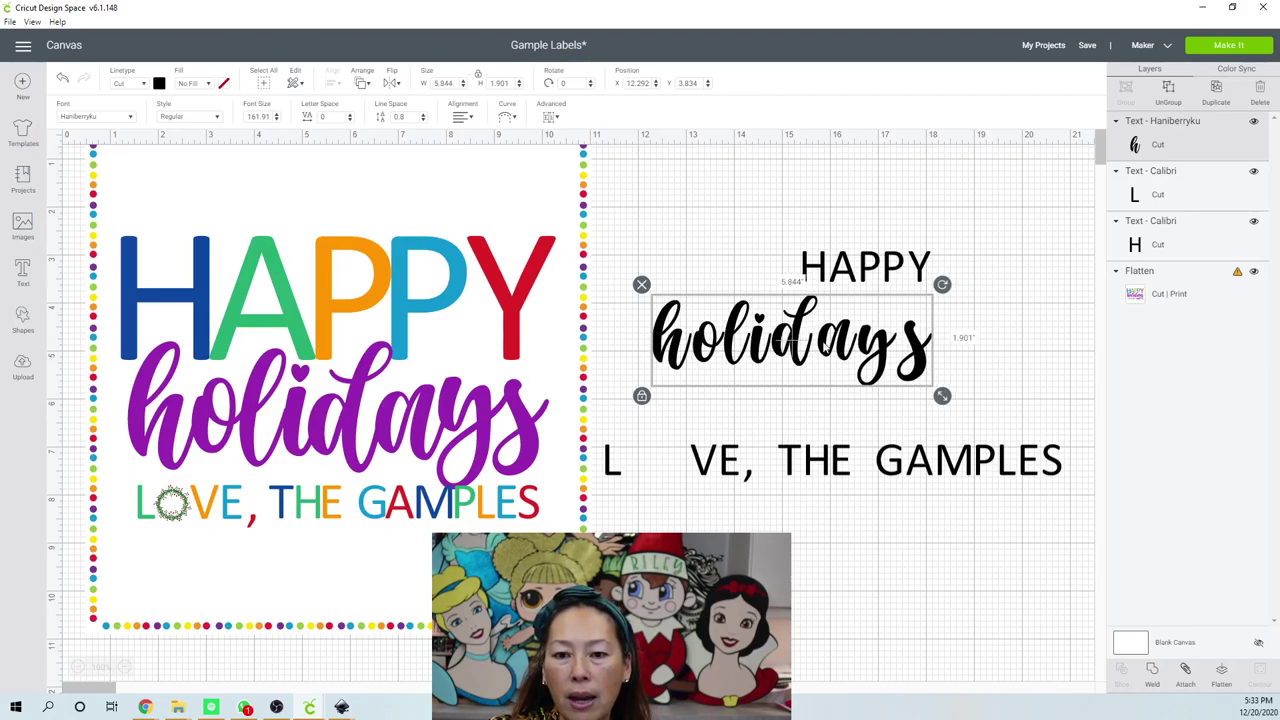
Ungroup "holidays" into separate letters and move them together so the script strokes connect.
click(1168, 92)
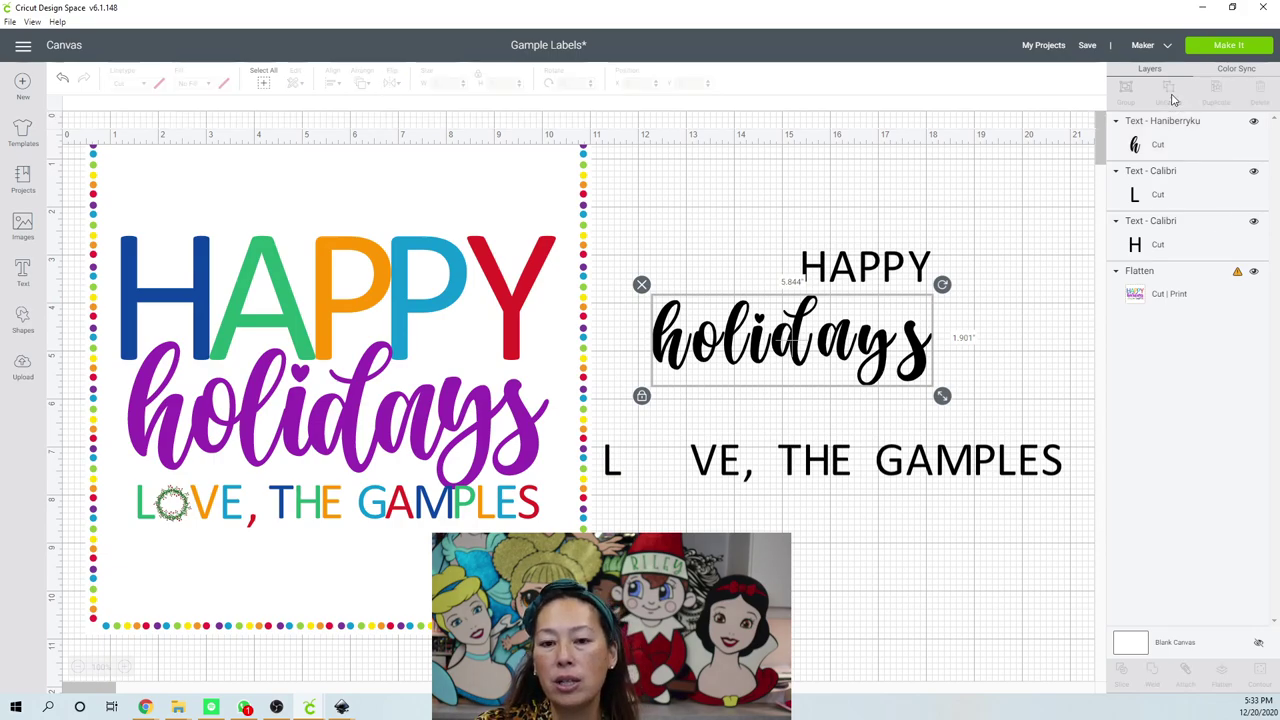
click(706, 345)
drag(708, 345, 745, 345)
click(757, 340)
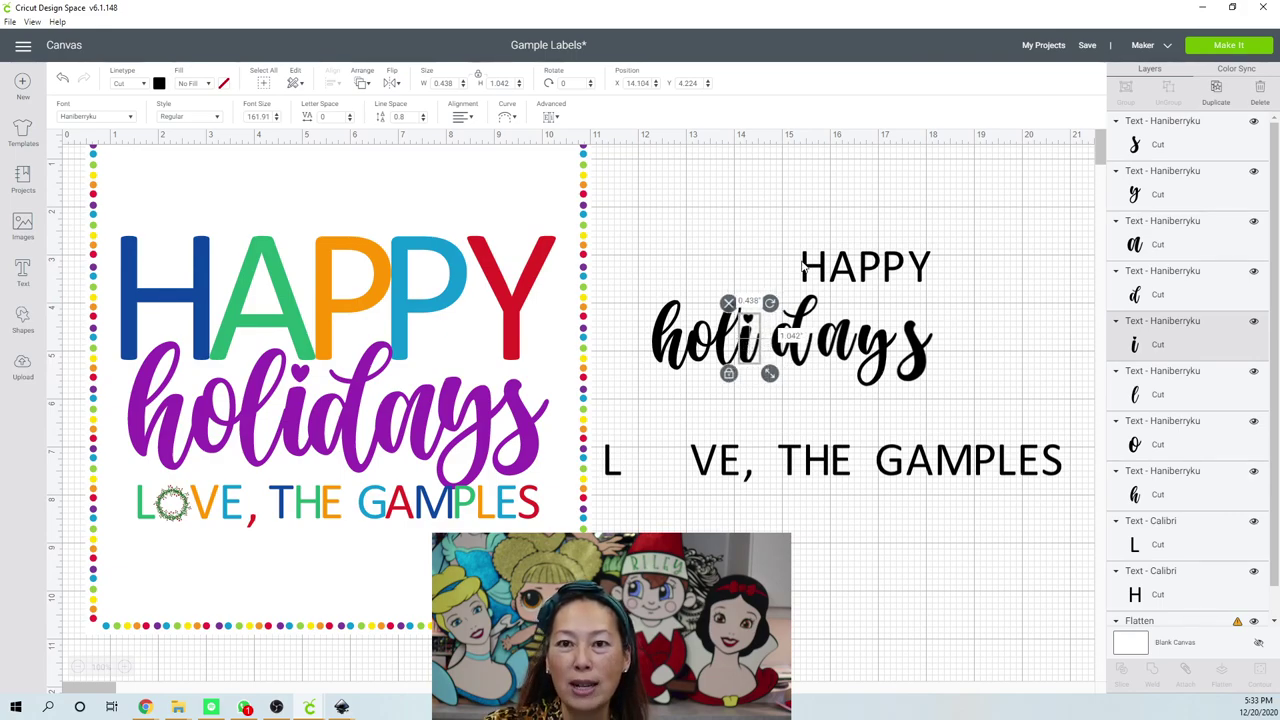
click(800, 355)
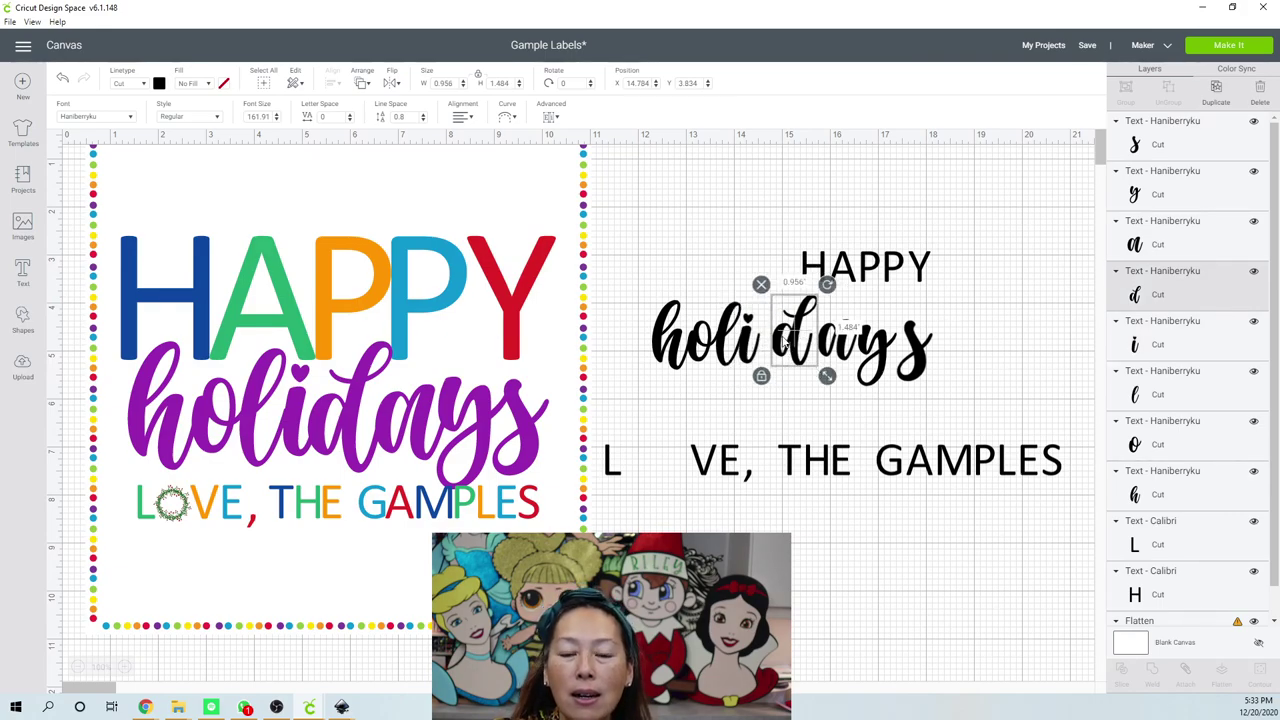
drag(788, 340, 876, 340)
click(913, 350)
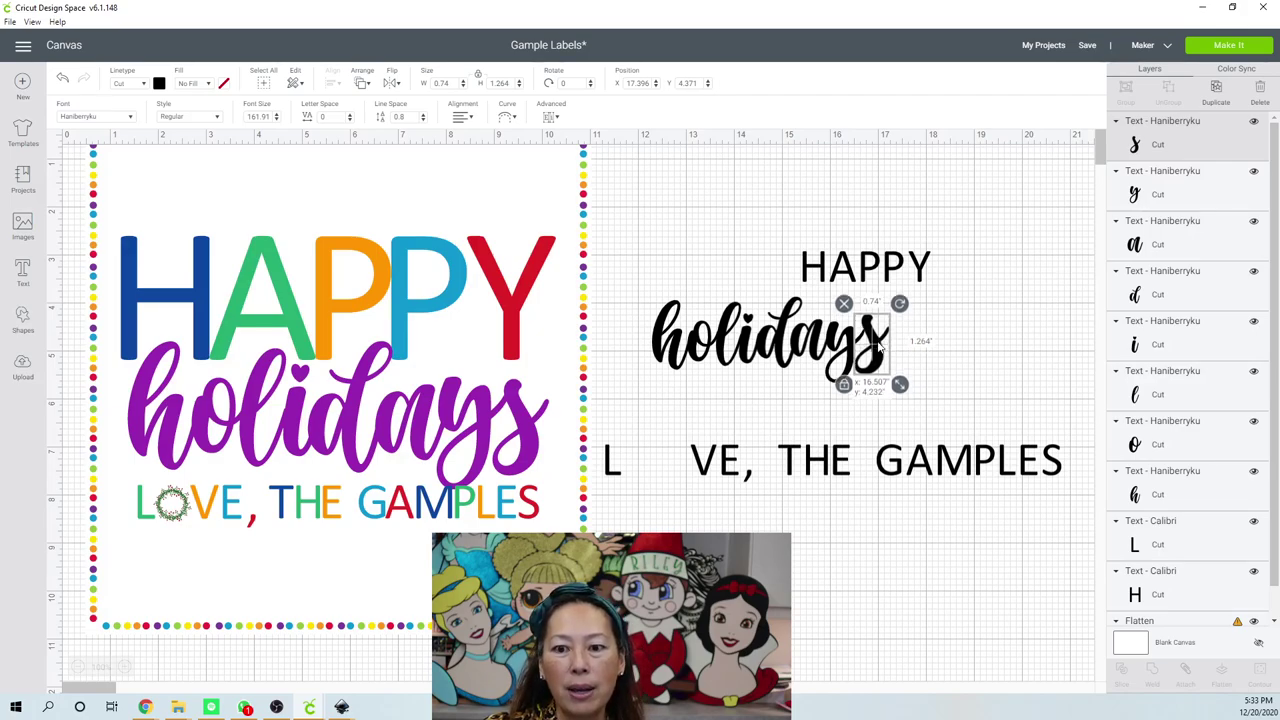
Shrink the s of "holidays" to about 0.63 in wide and adjust the letter positions so the strokes join neatly.
drag(899, 384, 874, 360)
click(971, 385)
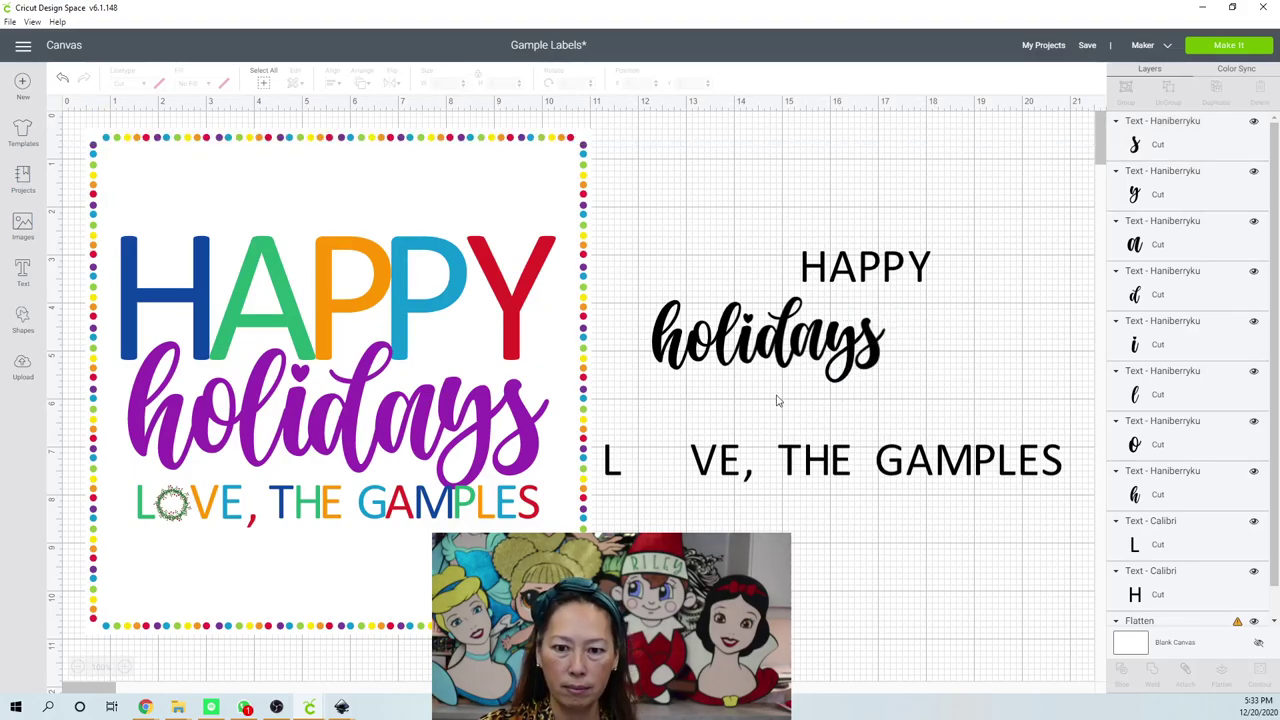
drag(768, 349, 767, 347)
click(815, 431)
click(818, 355)
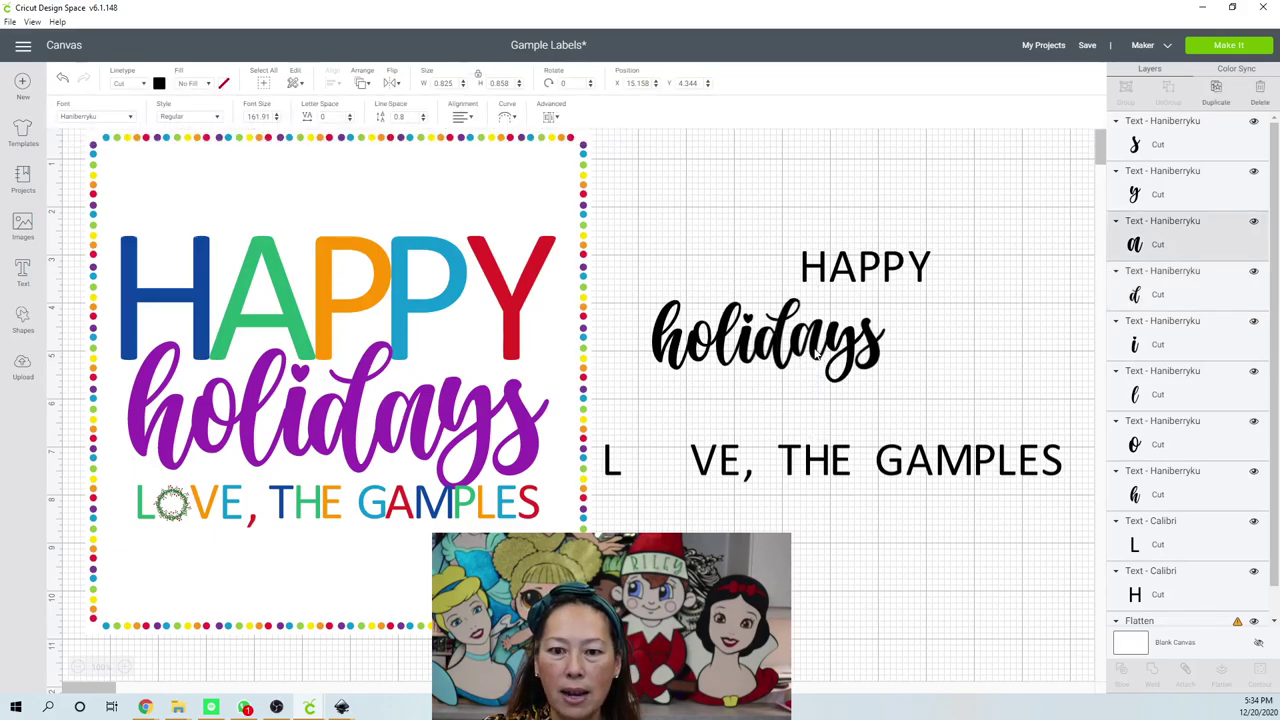
drag(815, 349, 866, 352)
click(920, 388)
click(963, 374)
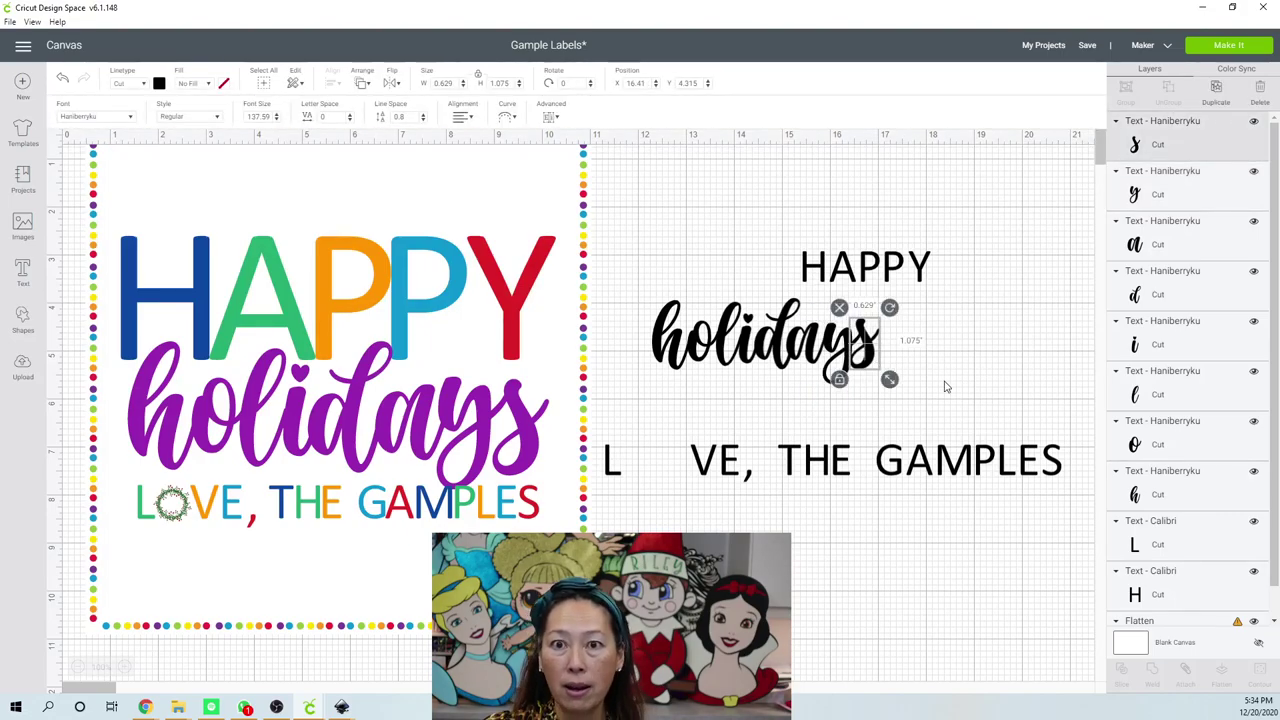
click(946, 387)
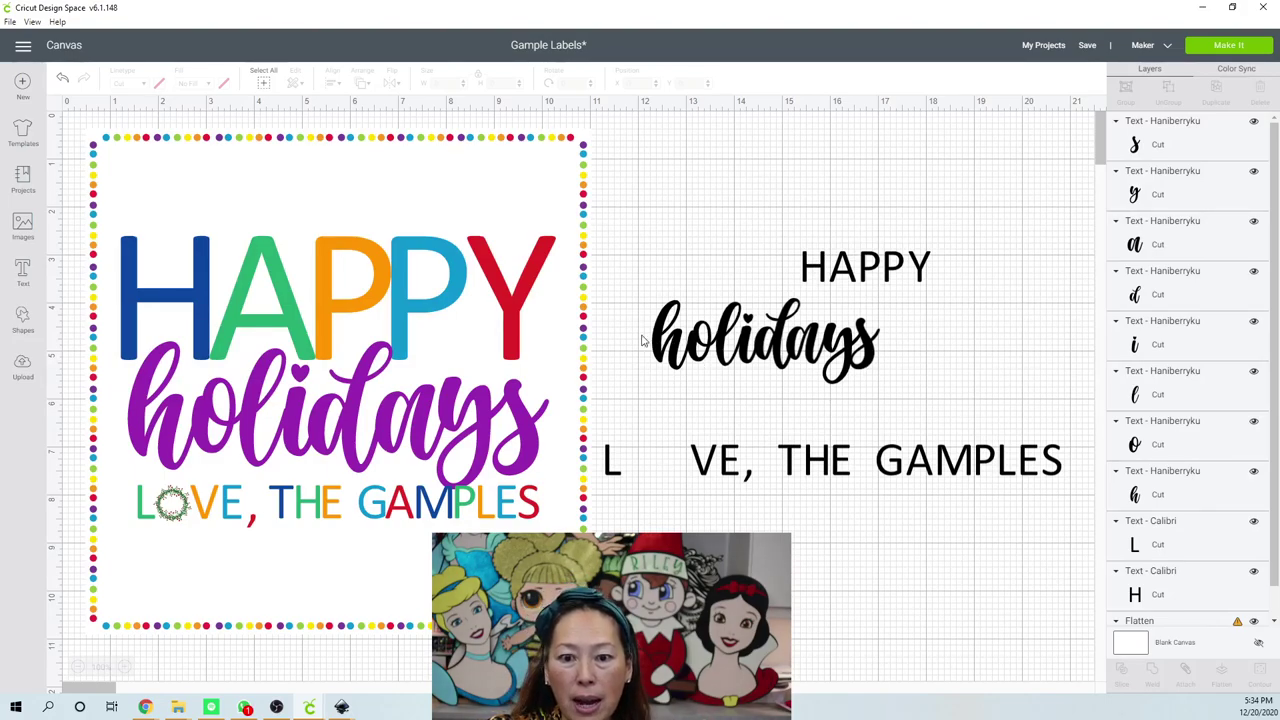
Weld all the letters of "holidays" into a single shape.
drag(632, 324, 965, 398)
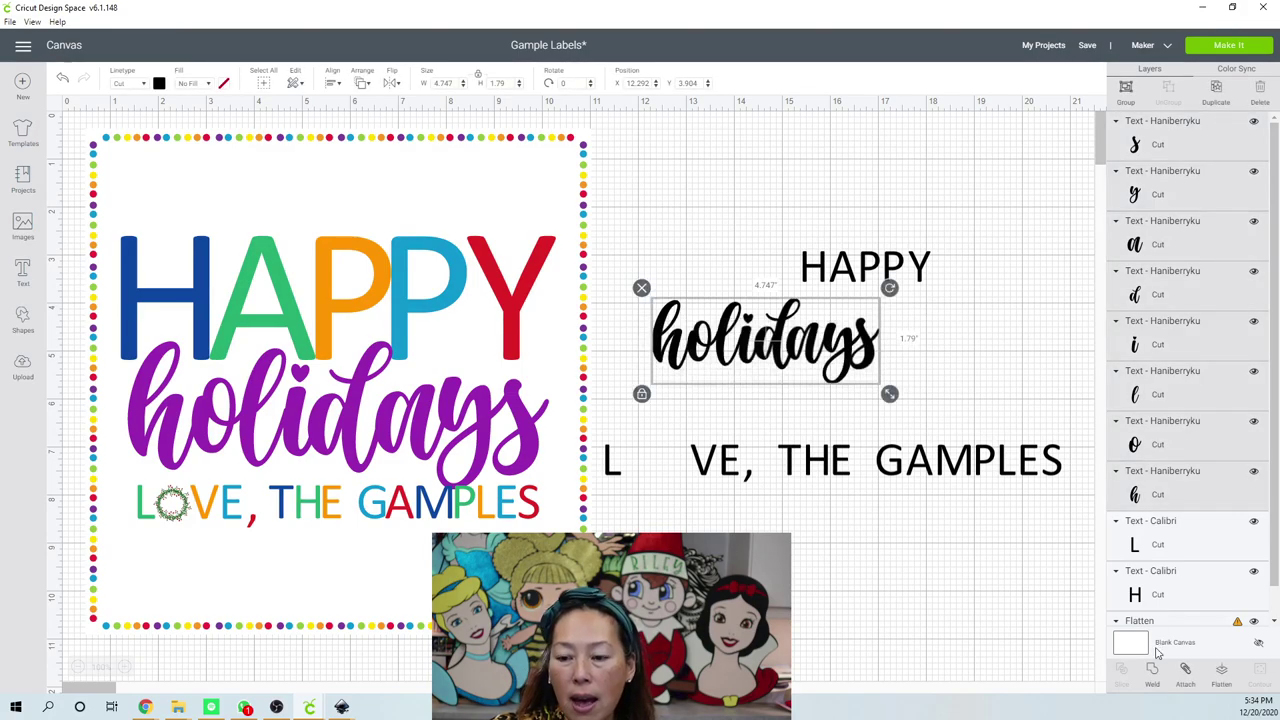
click(877, 513)
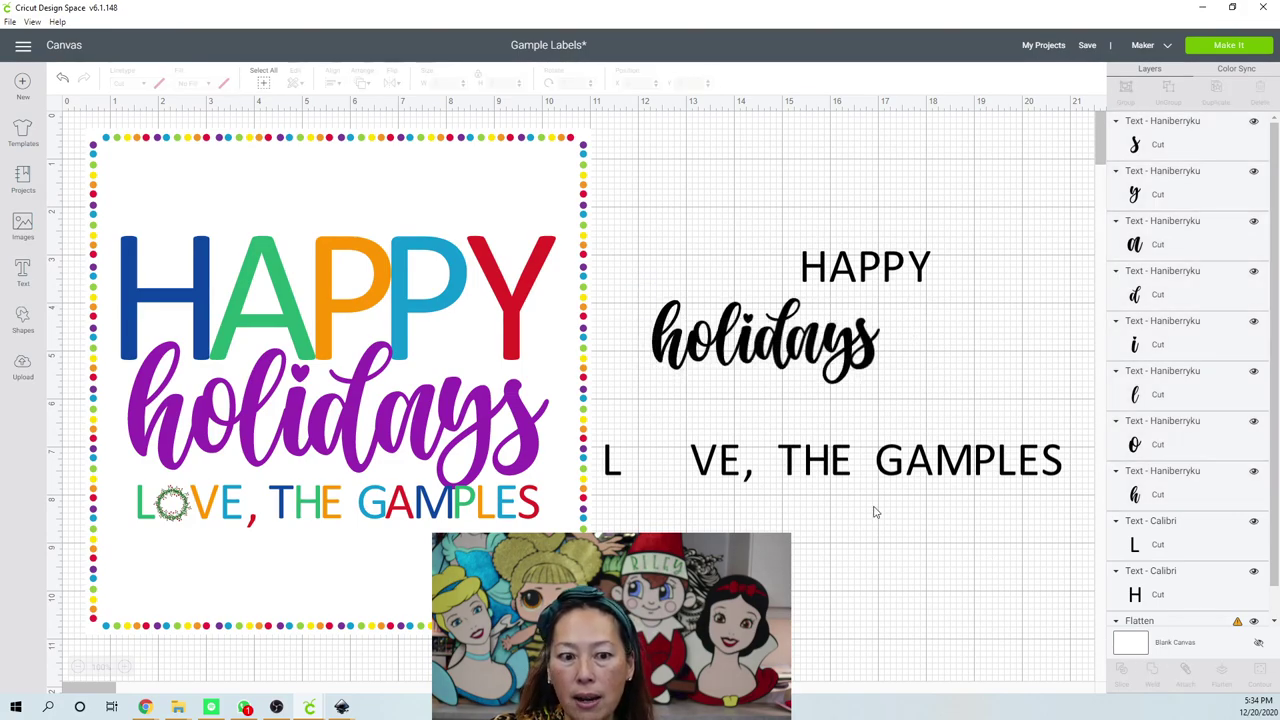
click(720, 360)
key(Delete)
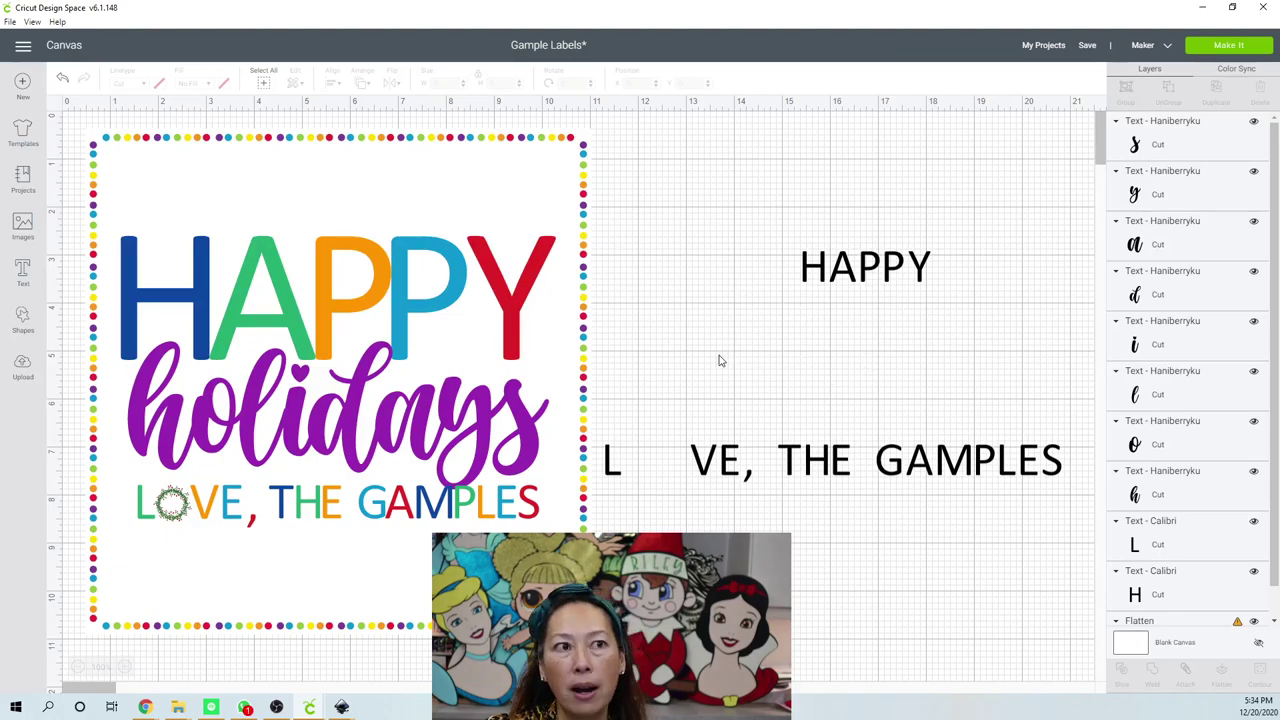
key(ctrl+z)
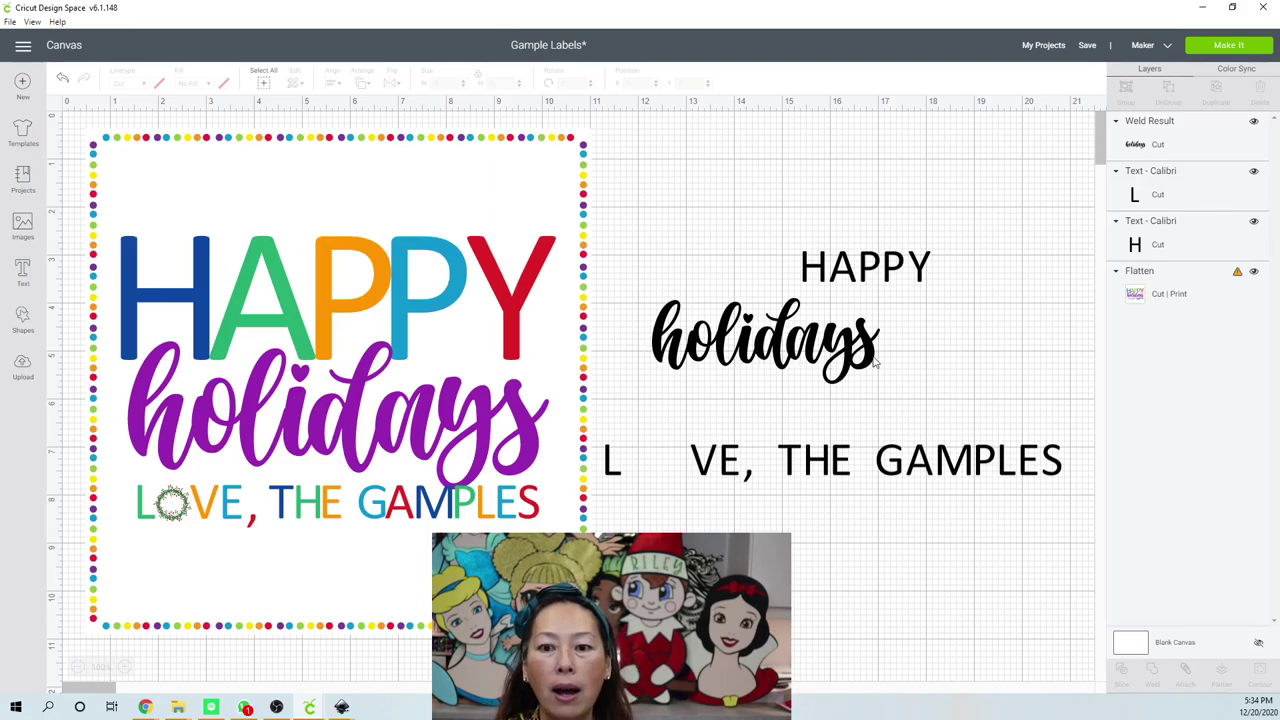
Move the welded "holidays" beneath the black HAPPY text and colour it purple.
drag(786, 352, 866, 352)
click(161, 86)
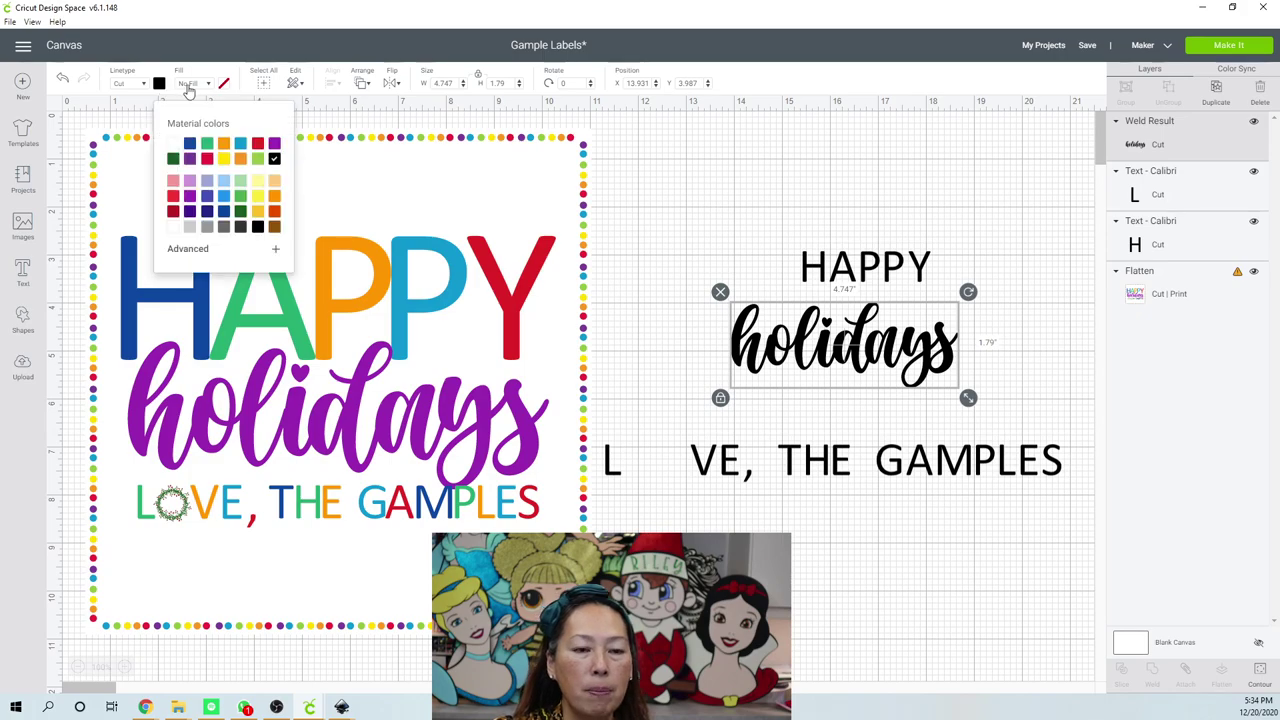
click(274, 146)
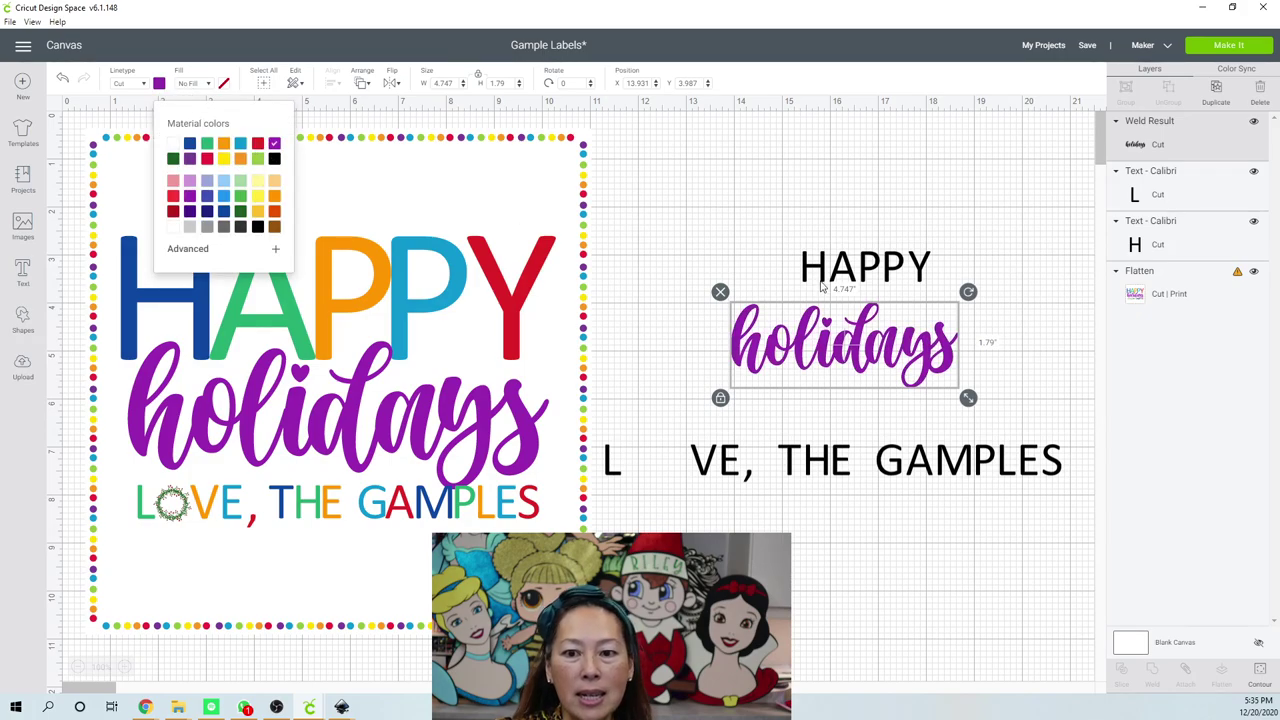
Ungroup the black HAPPY text and the family name line into individual letters.
click(870, 265)
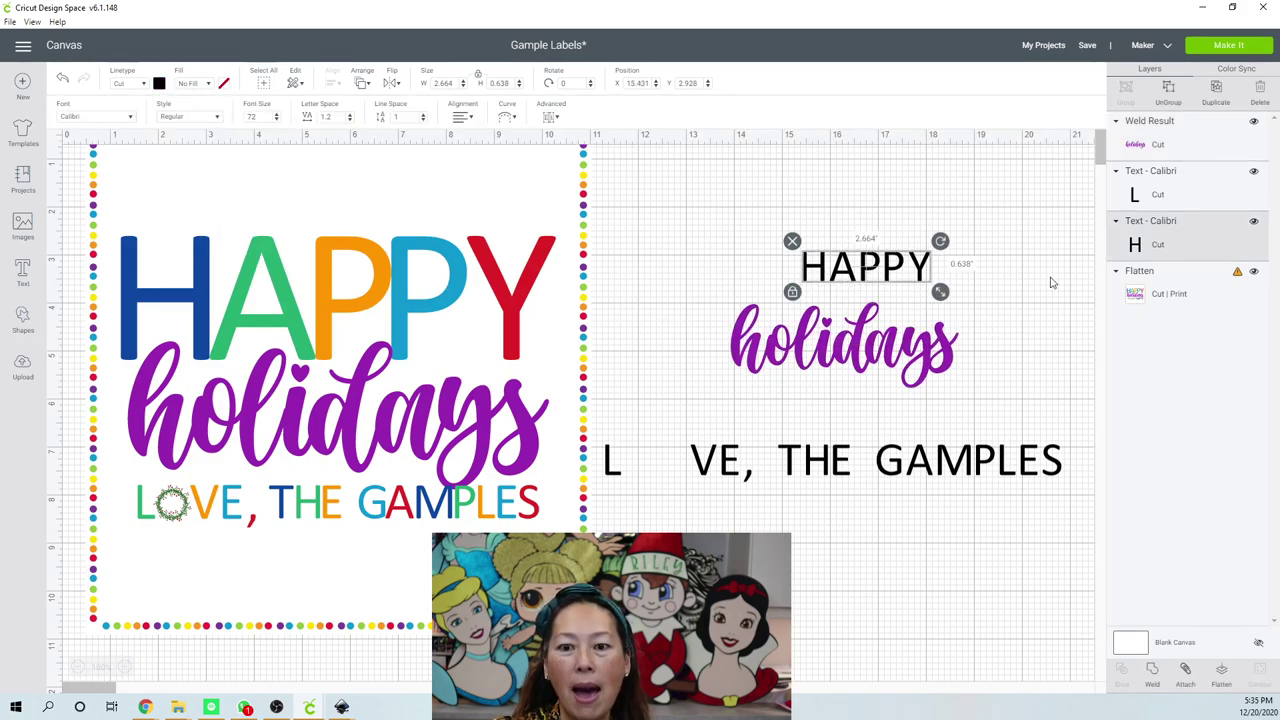
click(1170, 90)
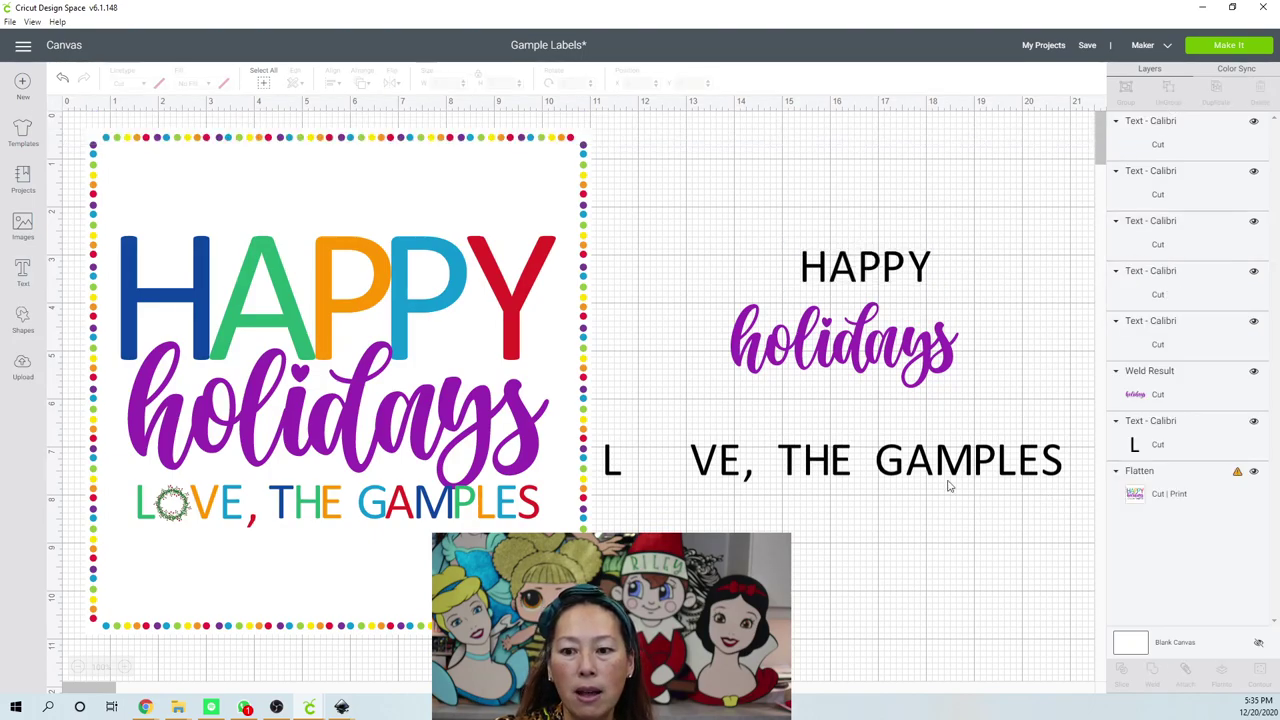
drag(1066, 495, 756, 458)
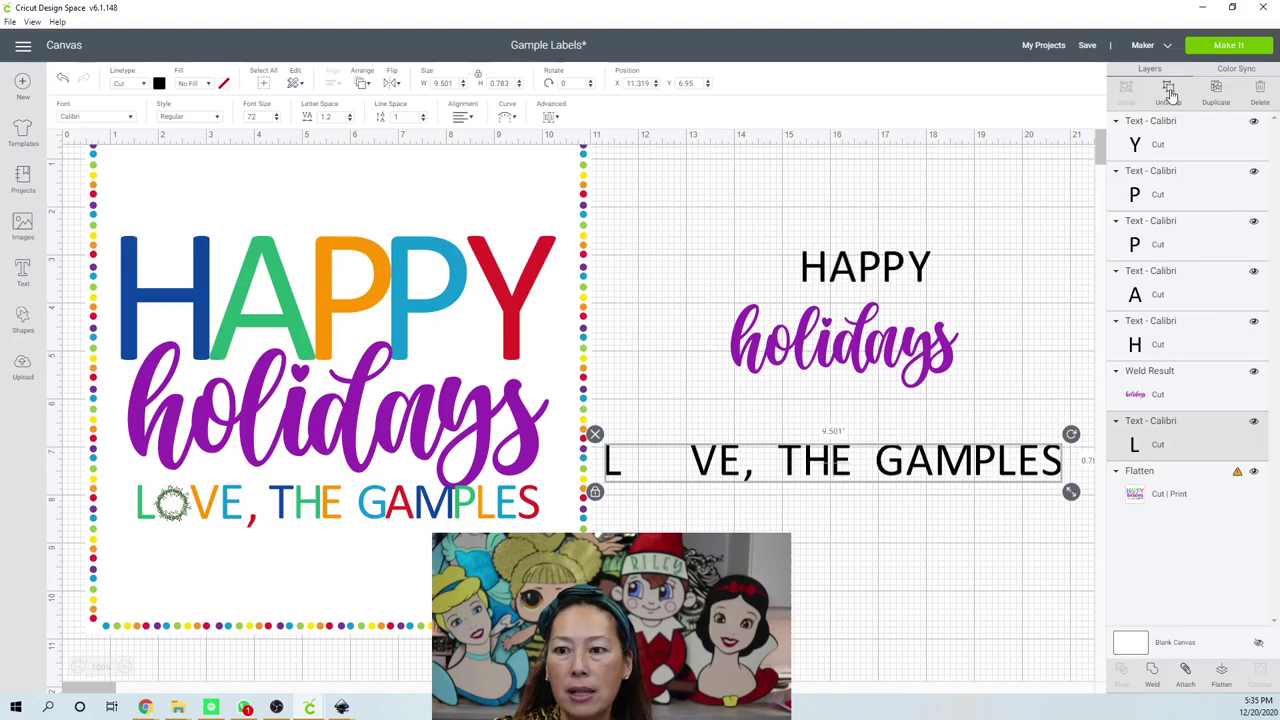
click(616, 380)
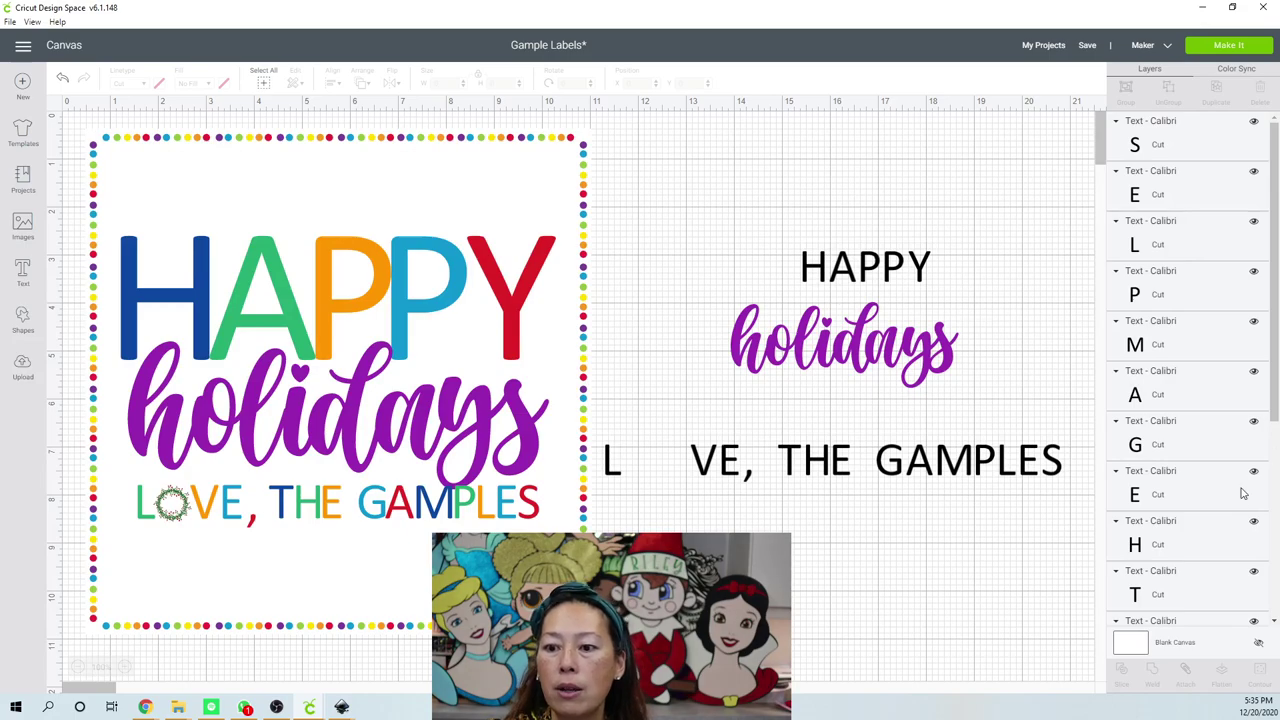
Colour the H of HAPPY, the lower line's first L, the H of THE, and the family name's M and S dark blue.
click(820, 271)
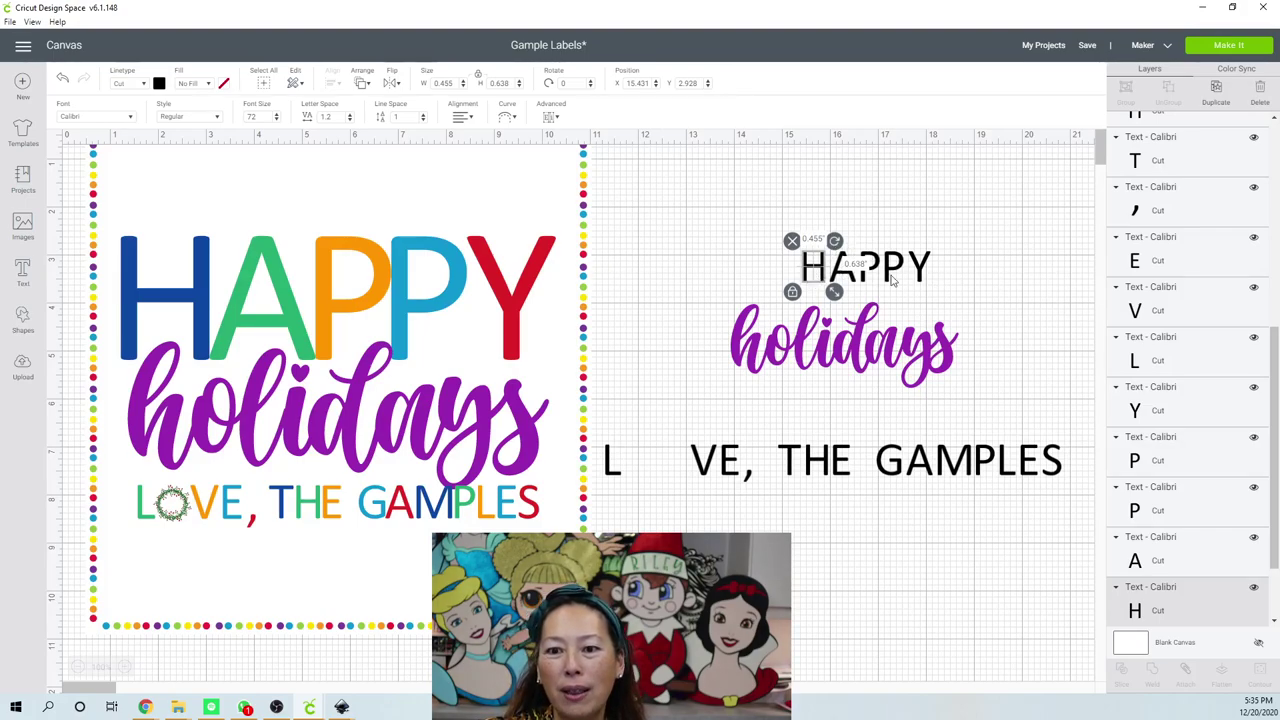
shift+click(613, 470)
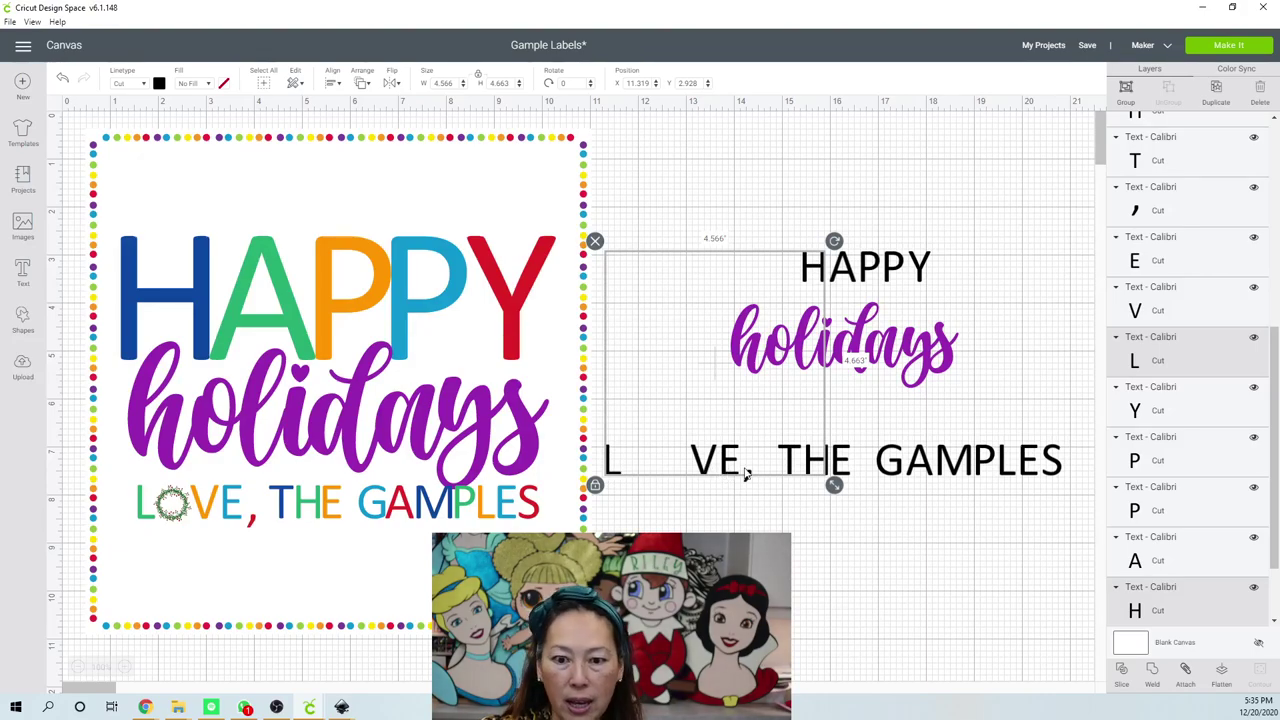
shift+click(829, 466)
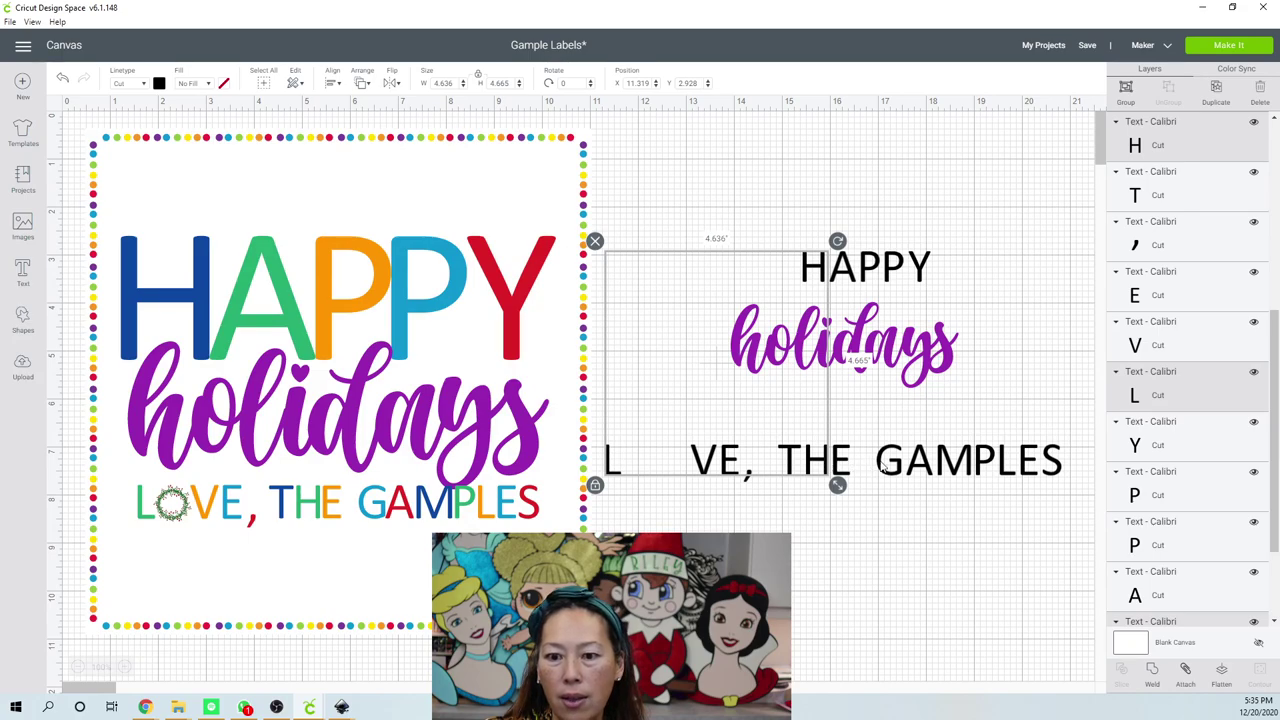
shift+click(950, 468)
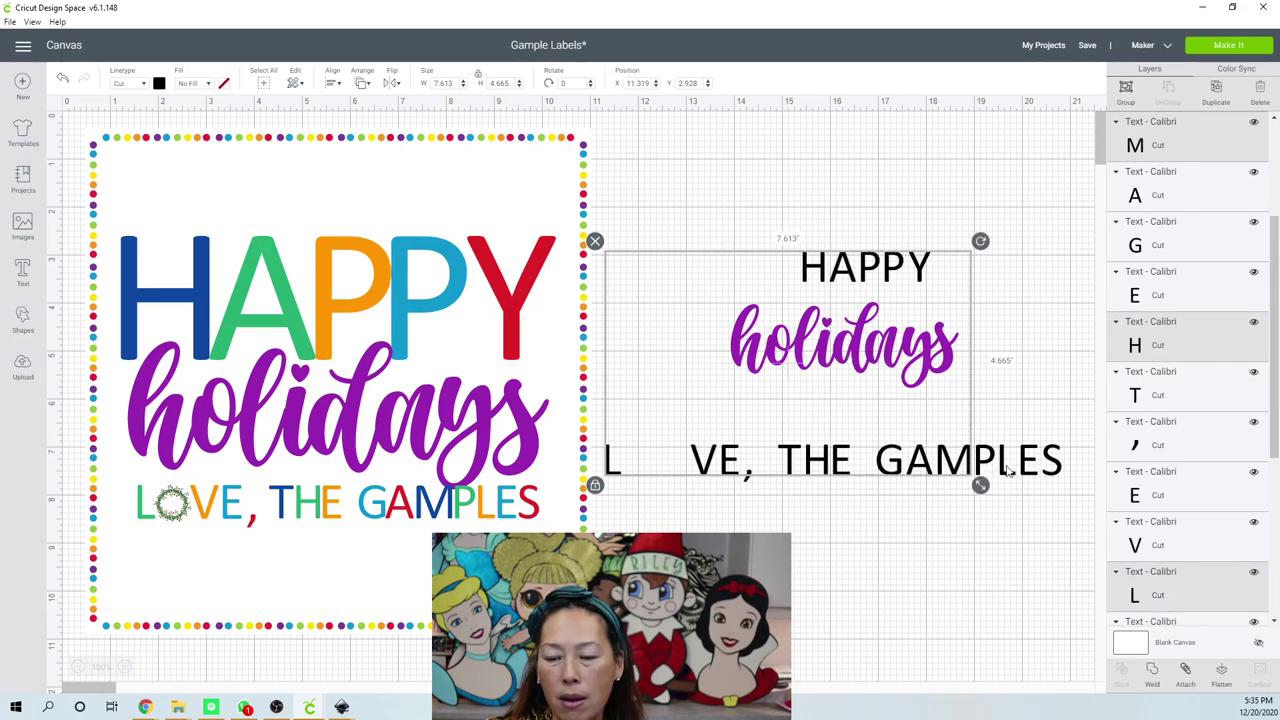
shift+click(1058, 466)
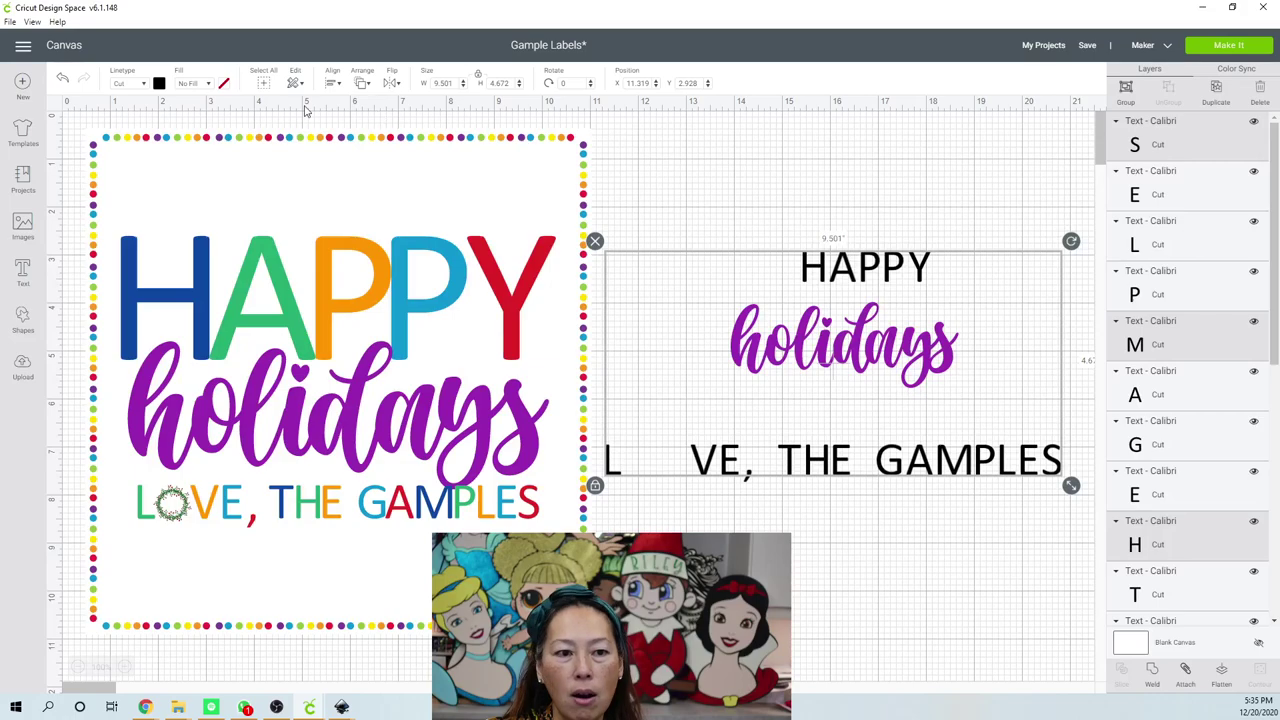
click(160, 86)
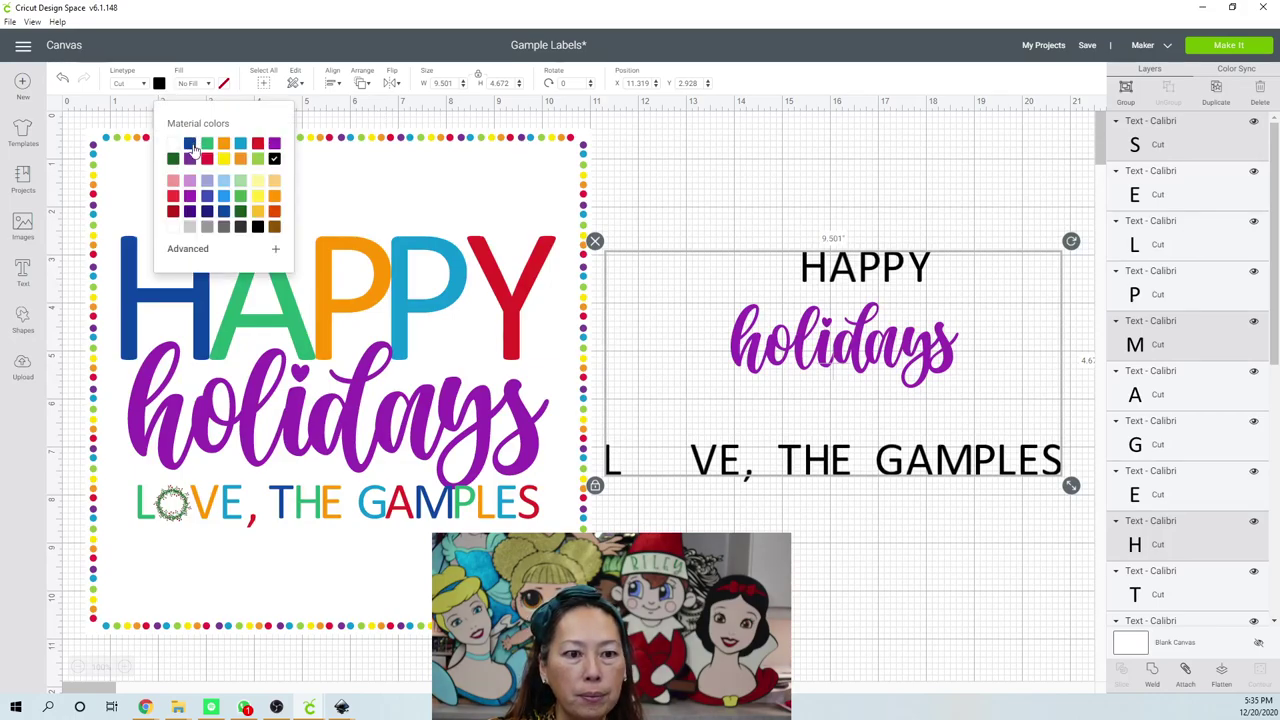
click(851, 211)
Colour the A of HAPPY, the V, the E of THE and the P of the family name green.
click(850, 270)
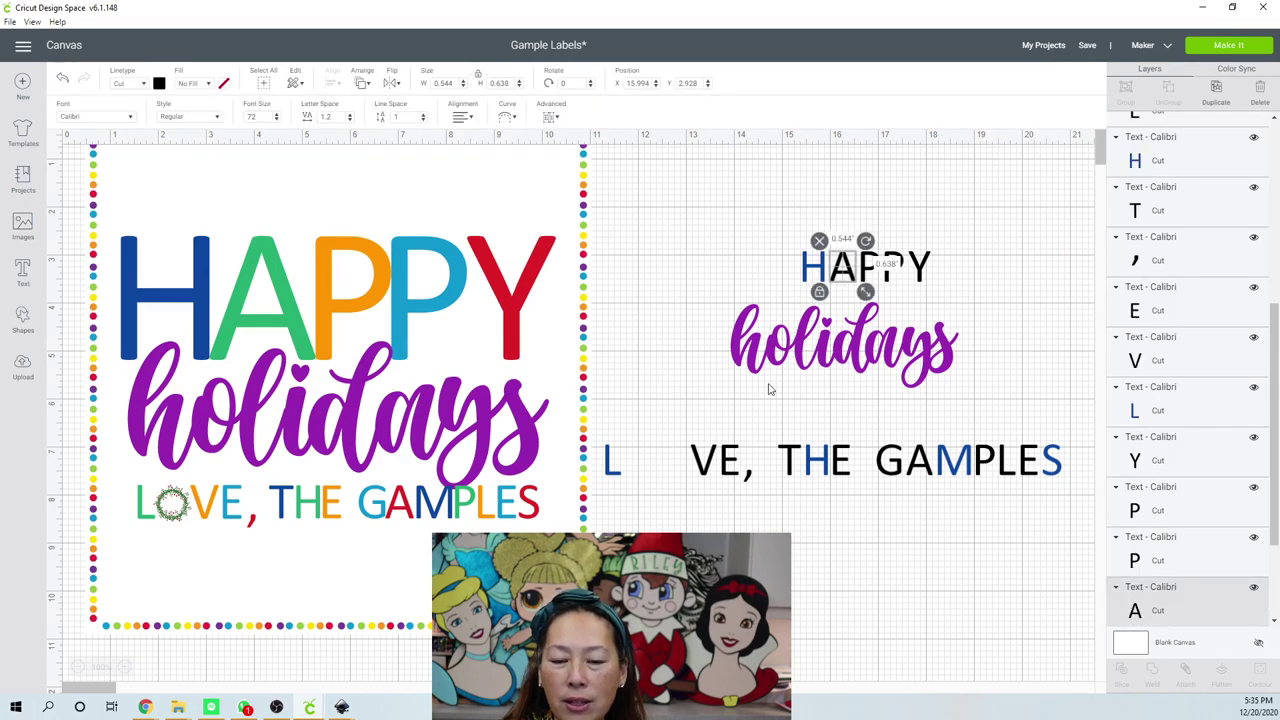
shift+click(703, 474)
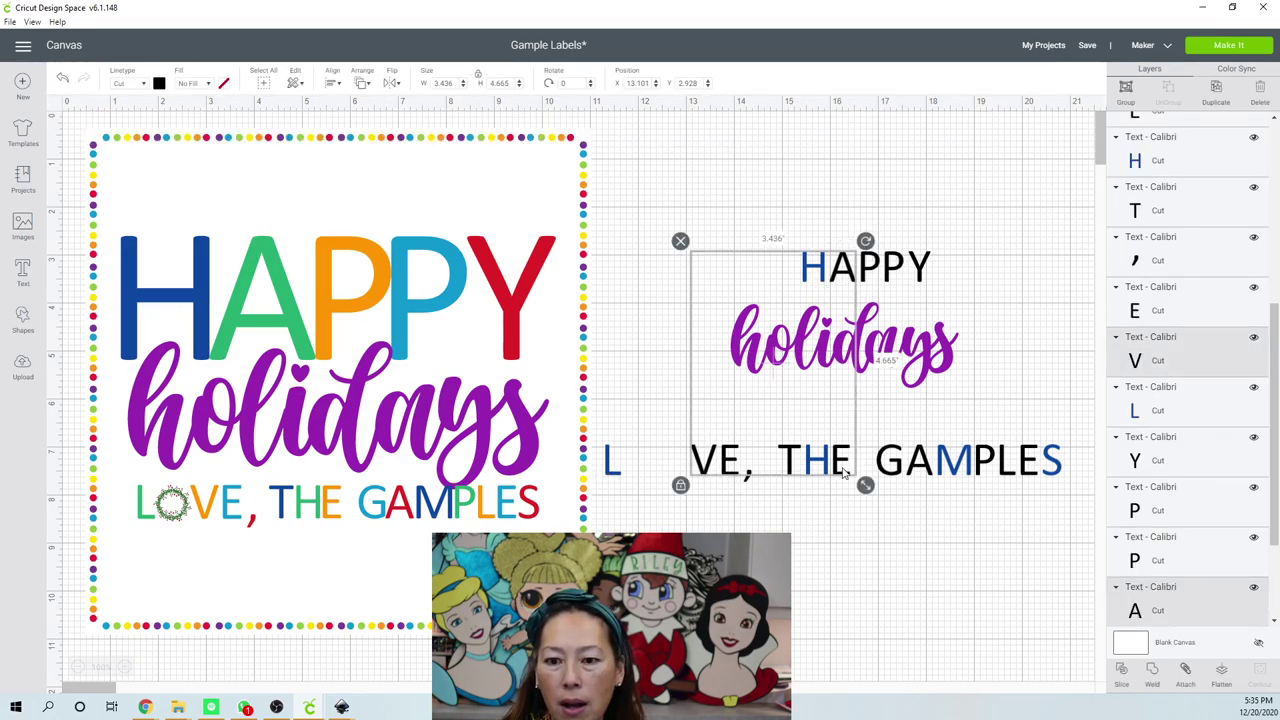
shift+click(984, 468)
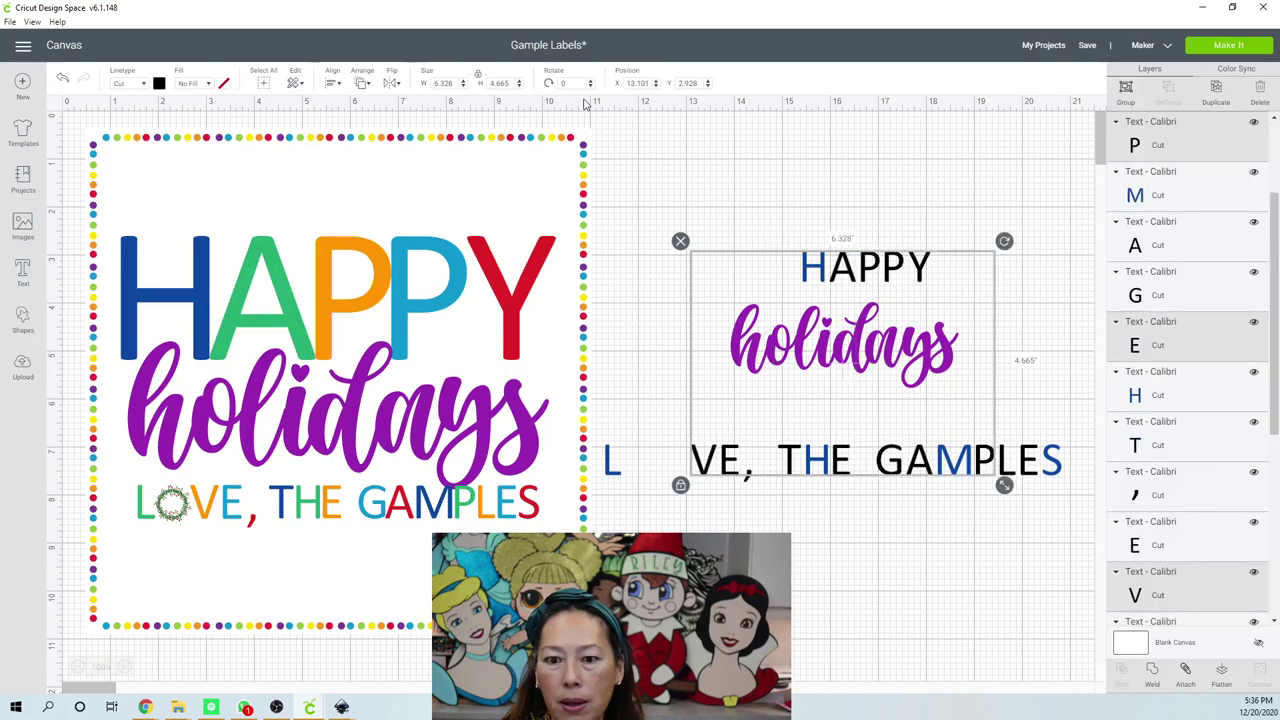
click(159, 85)
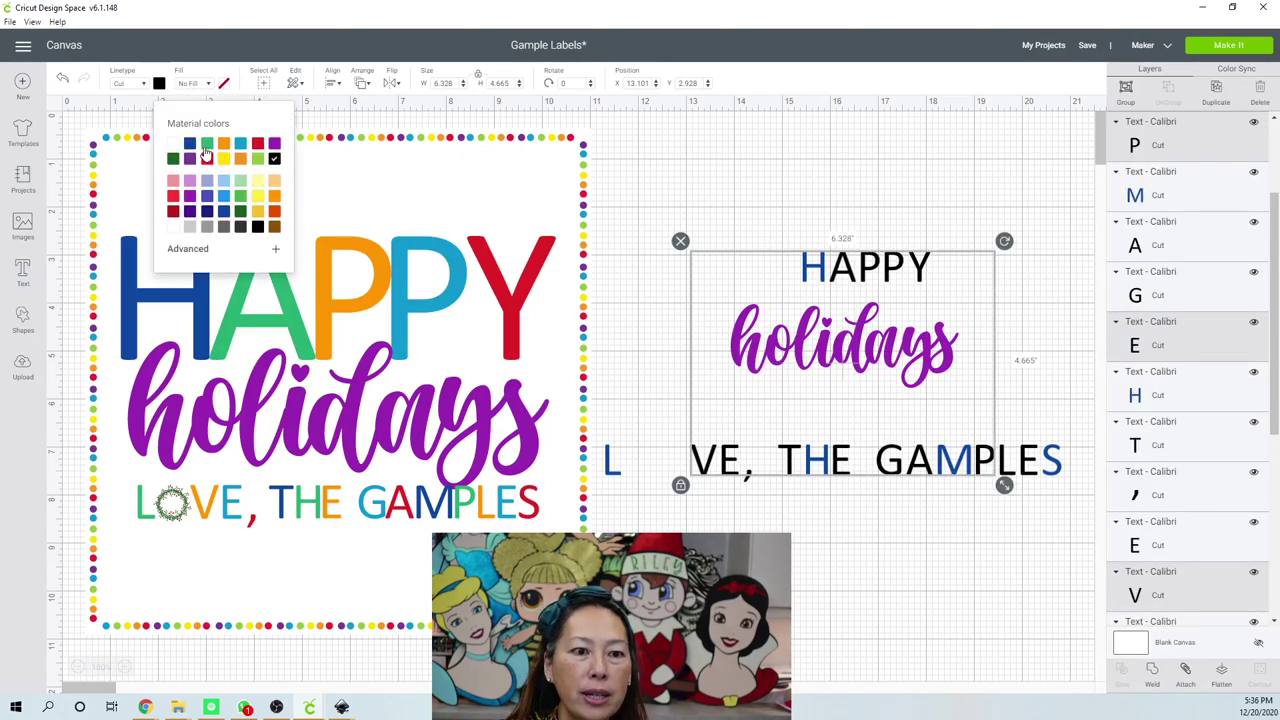
click(206, 145)
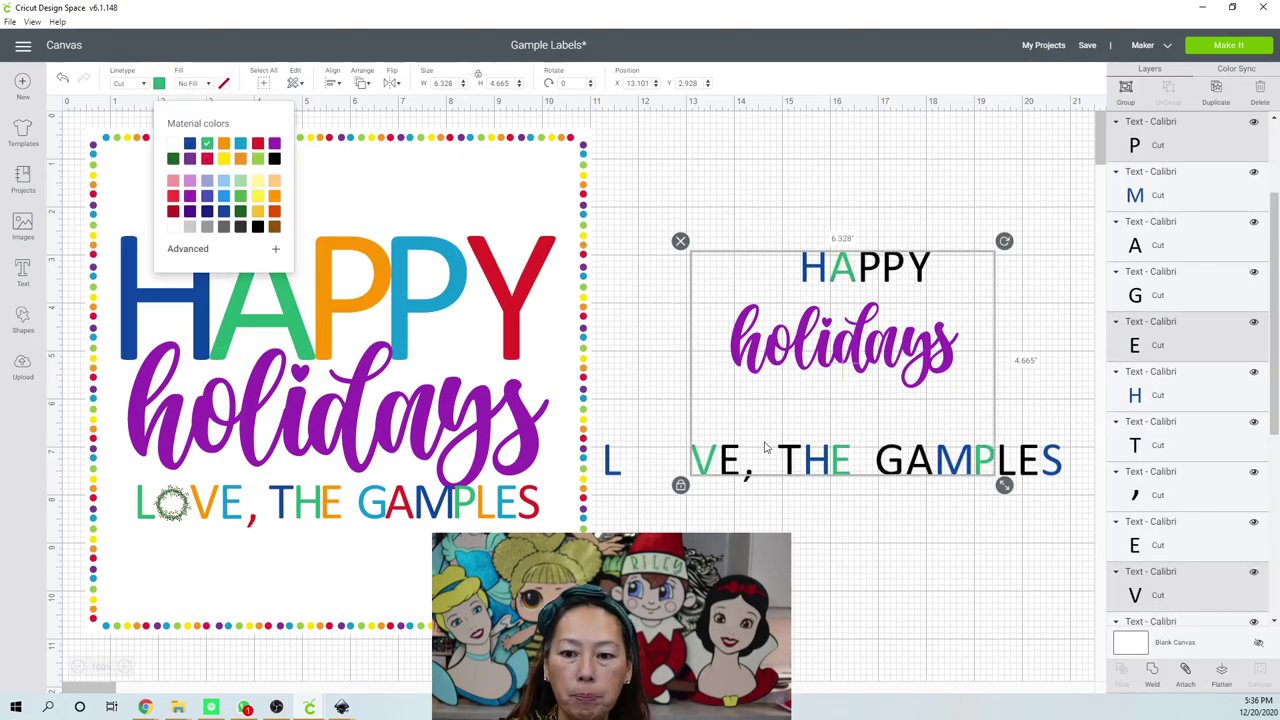
Colour the first P of HAPPY, the E after the V in the lower line, and the family name's G and L orange.
click(873, 272)
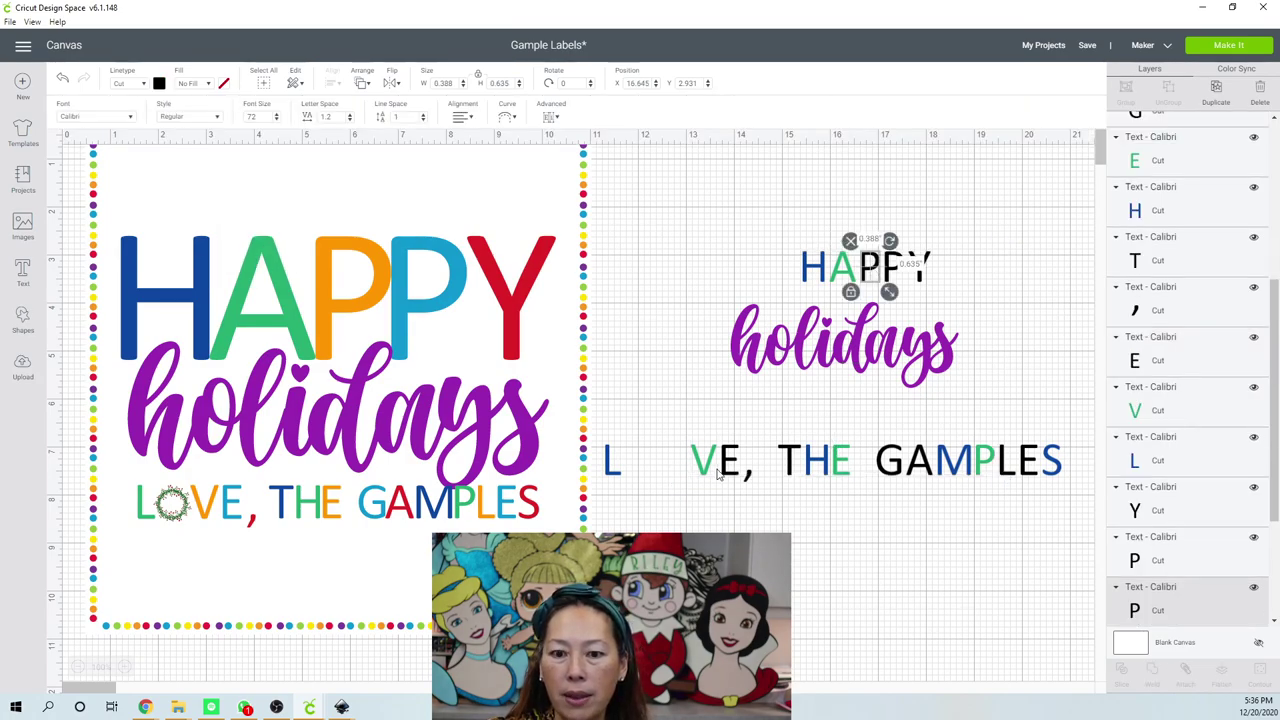
click(716, 475)
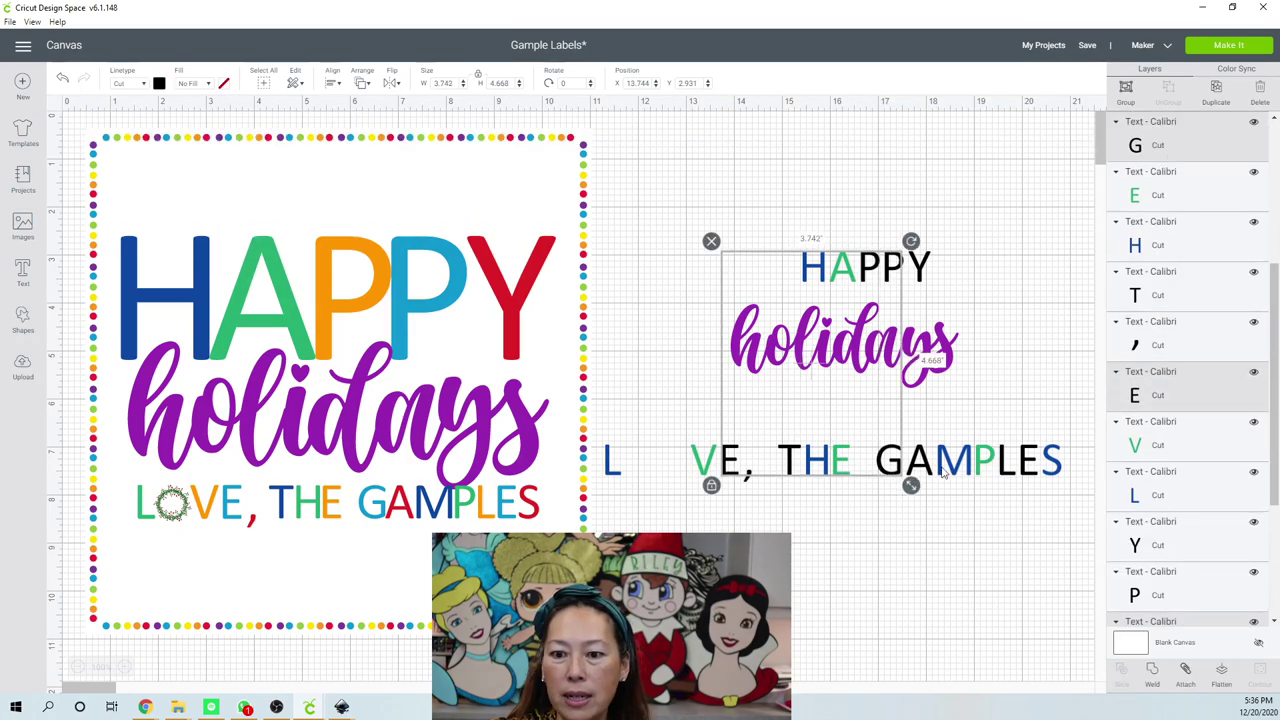
shift+click(1011, 473)
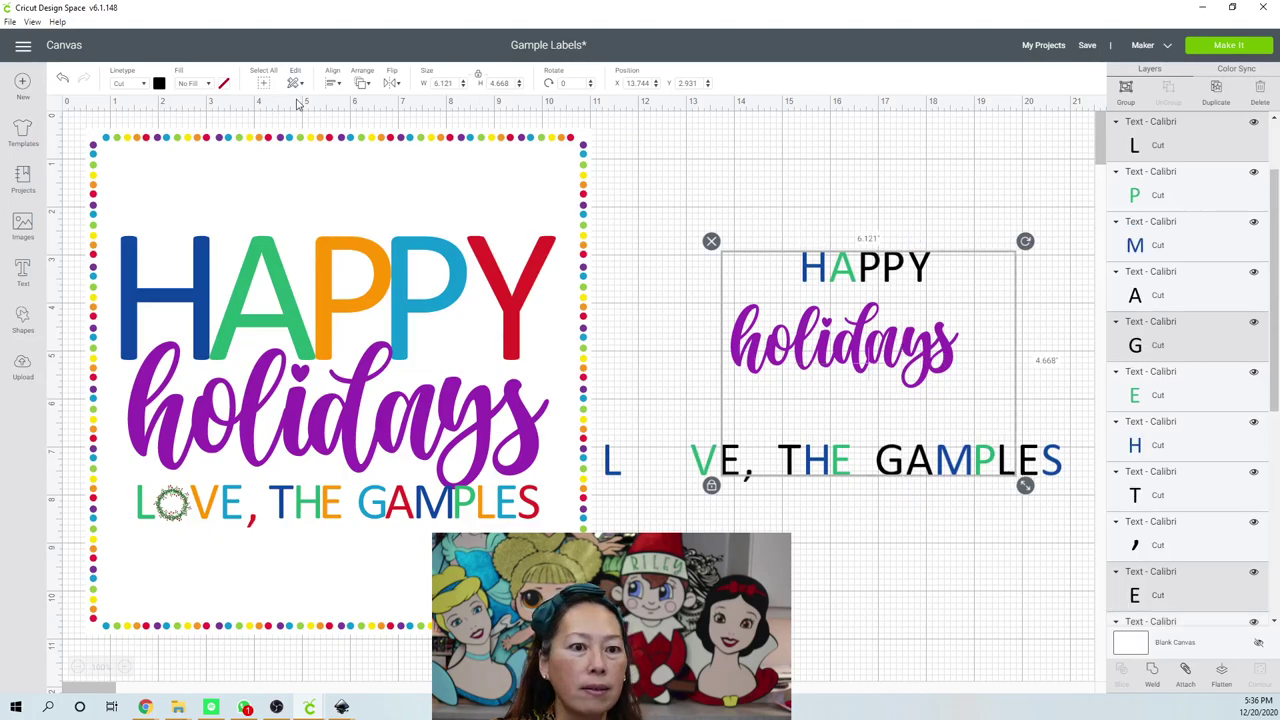
click(159, 84)
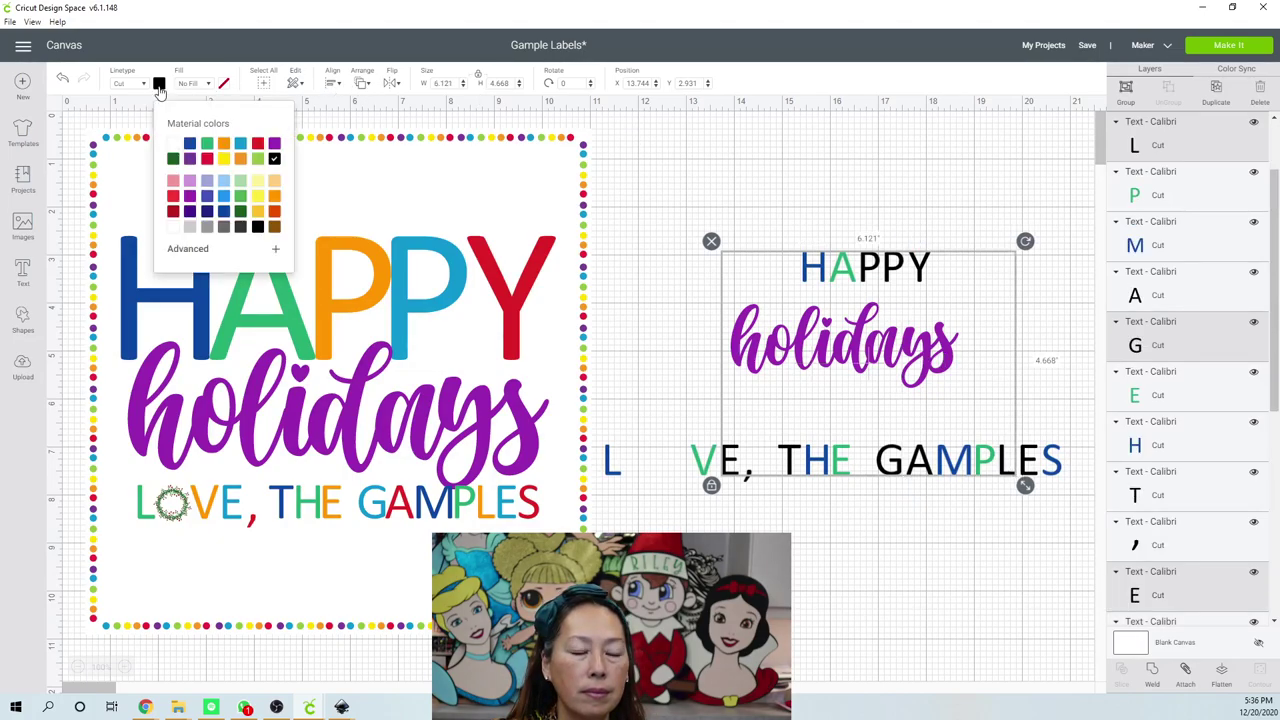
click(228, 146)
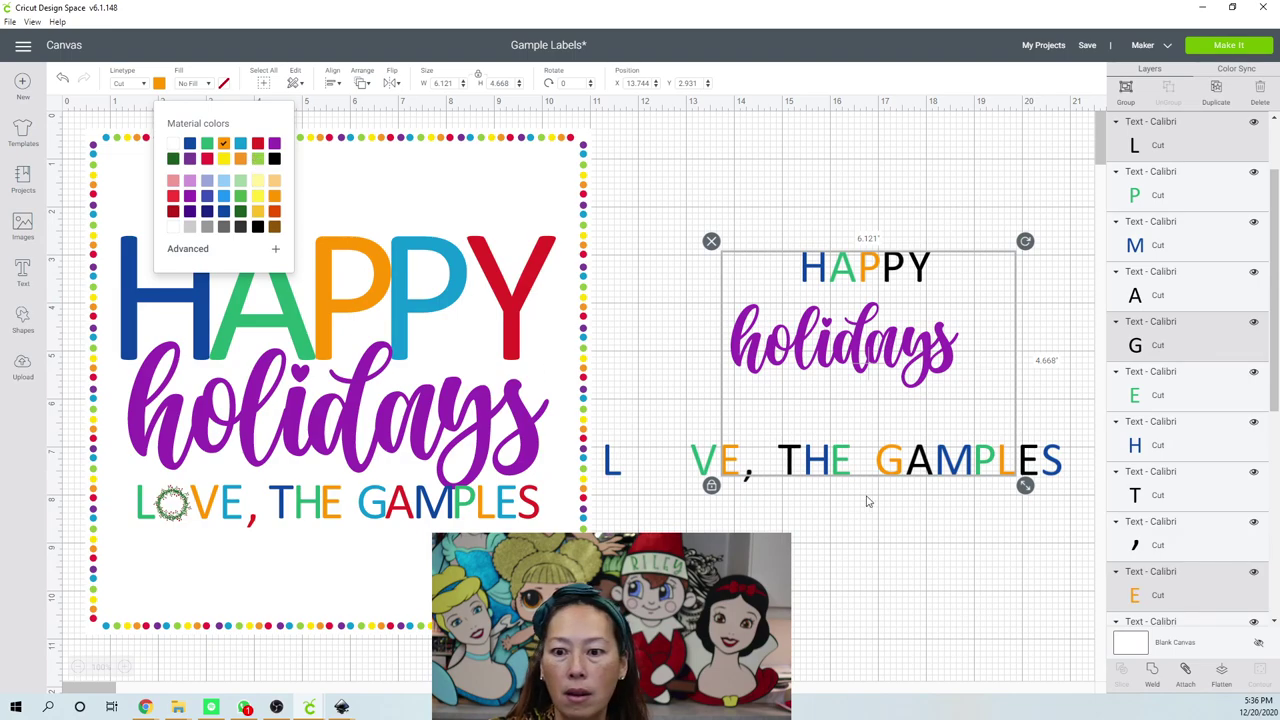
Colour the second P of HAPPY, the T of THE, and the family name's A and E red.
click(892, 270)
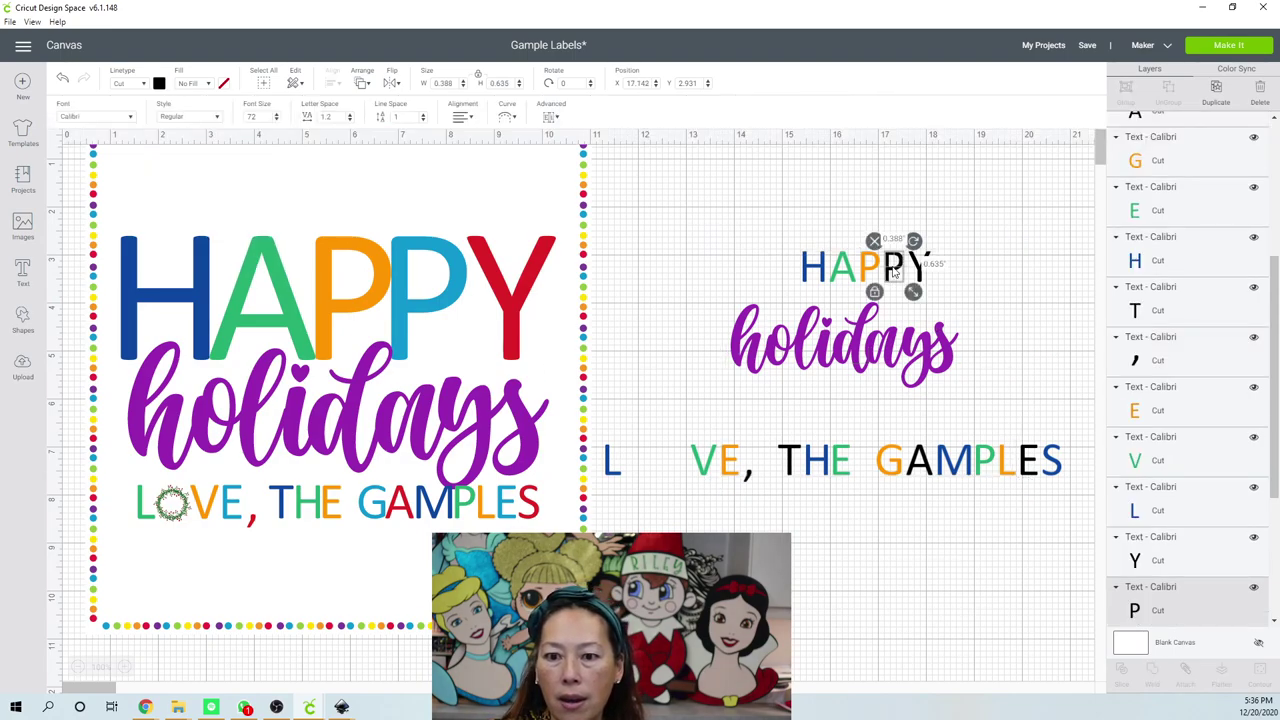
shift+click(790, 463)
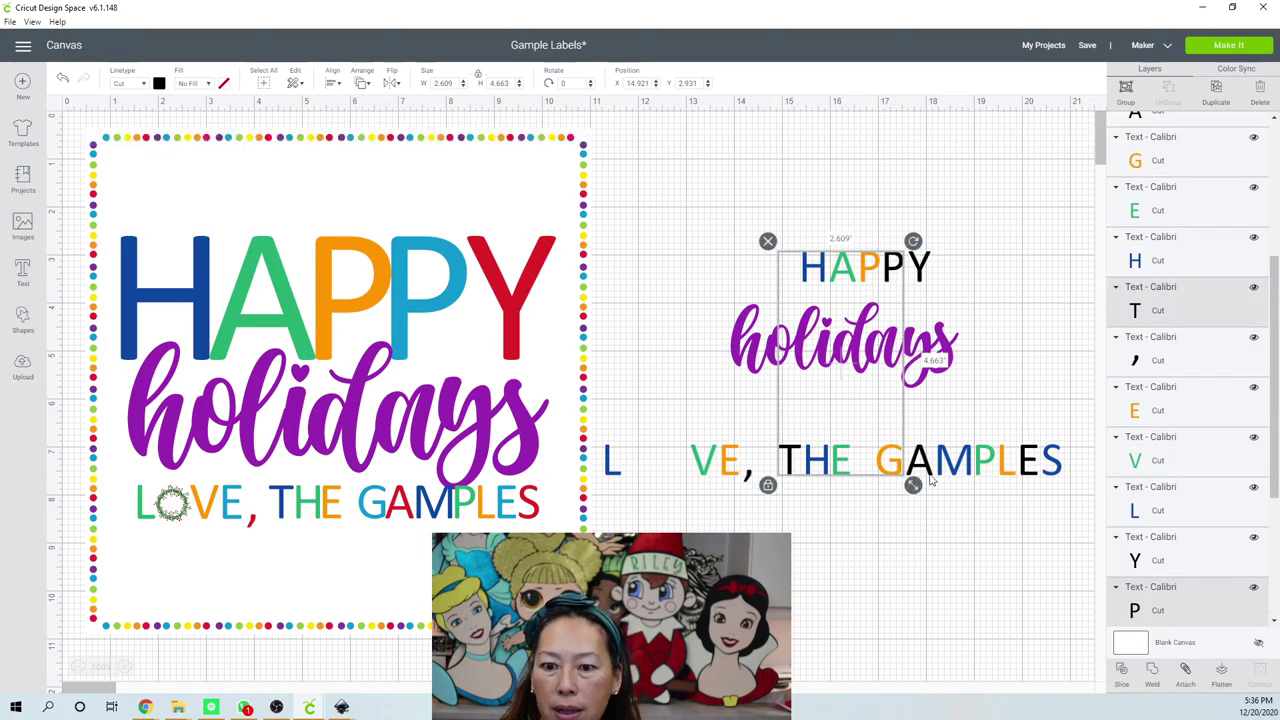
shift+click(926, 470)
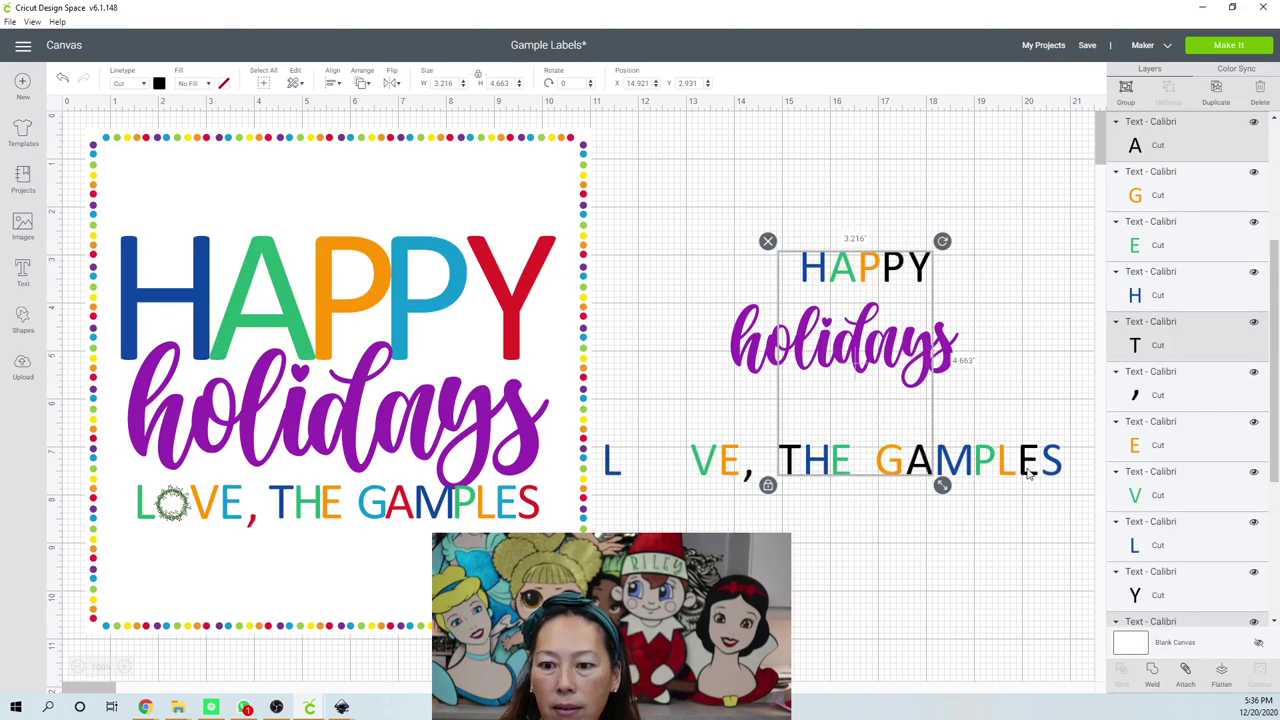
shift+click(1029, 472)
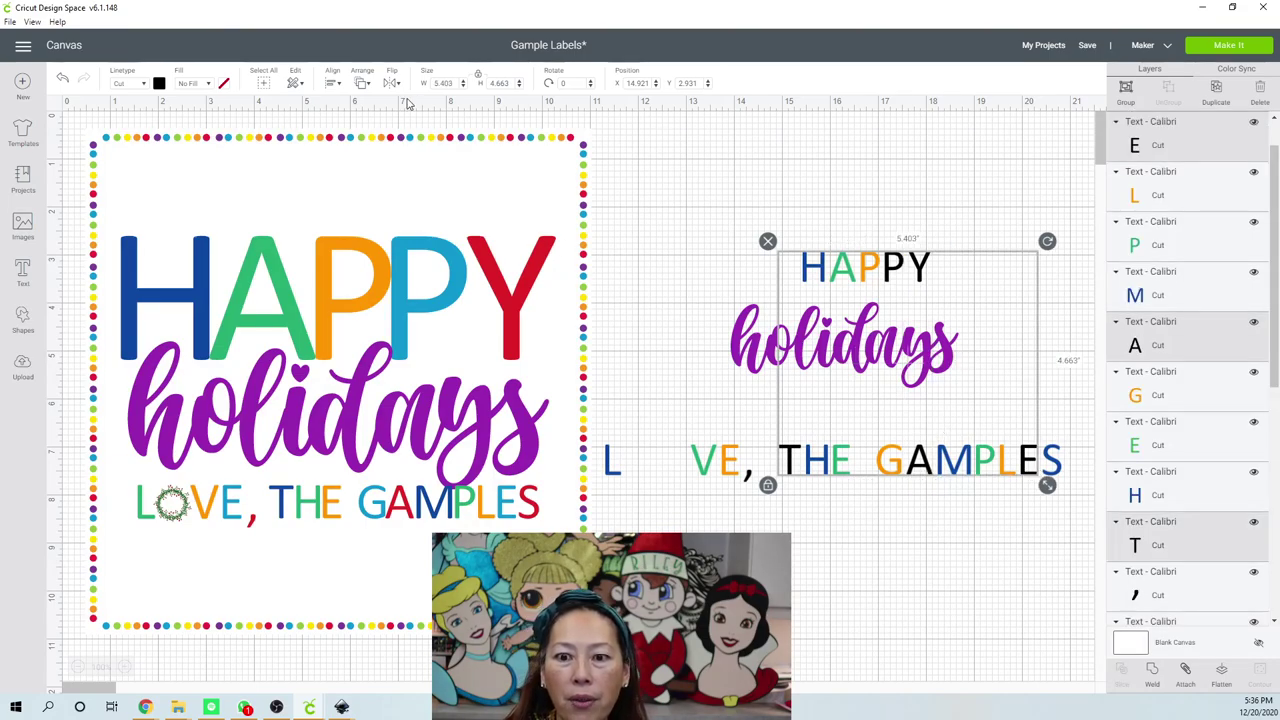
click(158, 84)
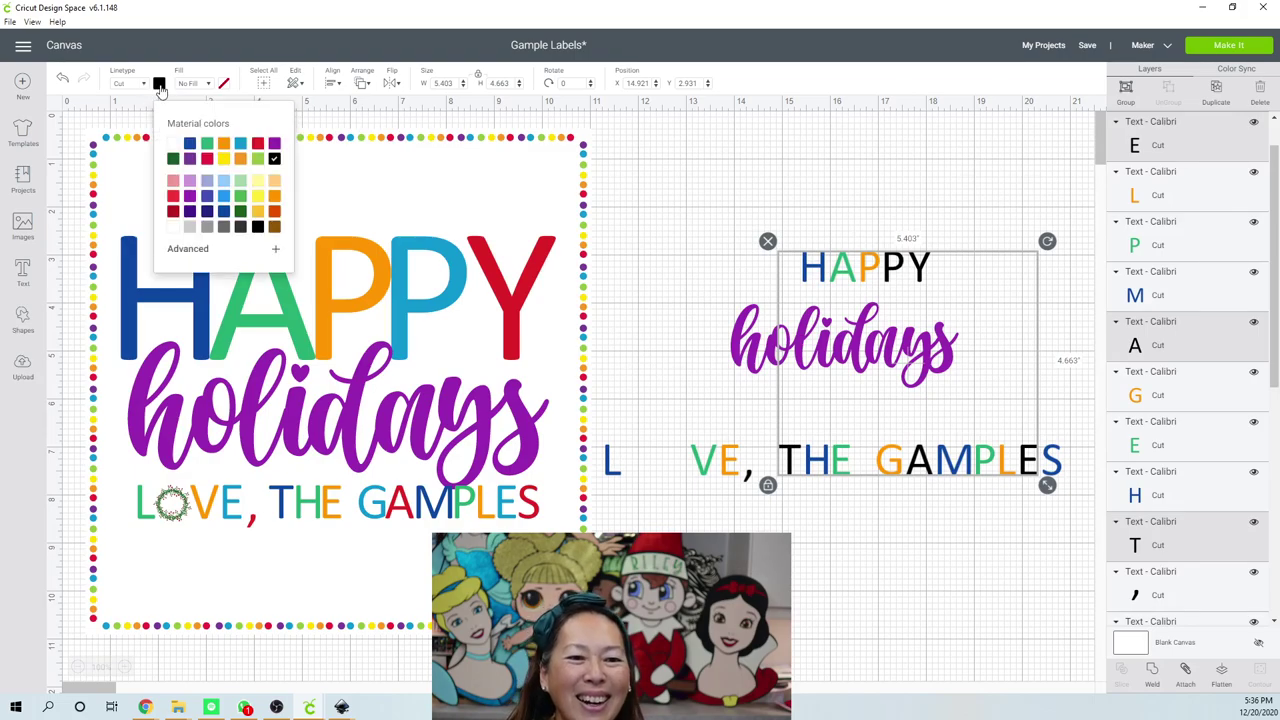
click(258, 144)
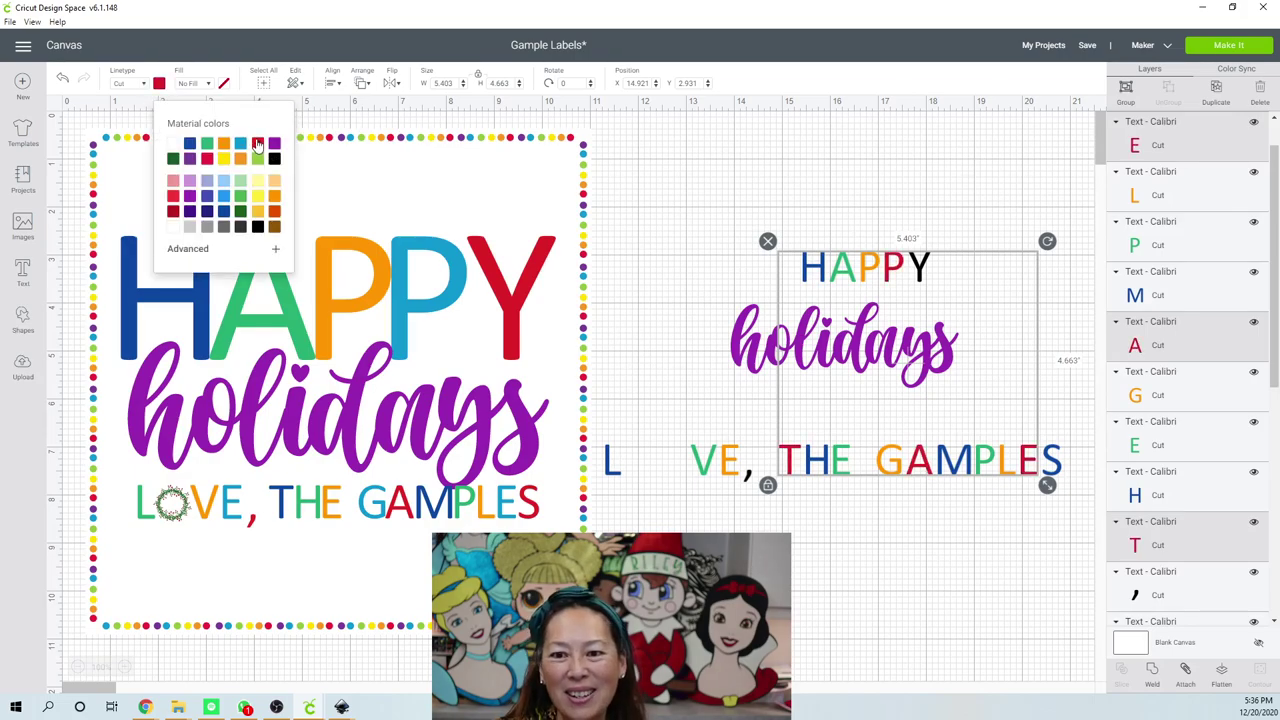
click(815, 557)
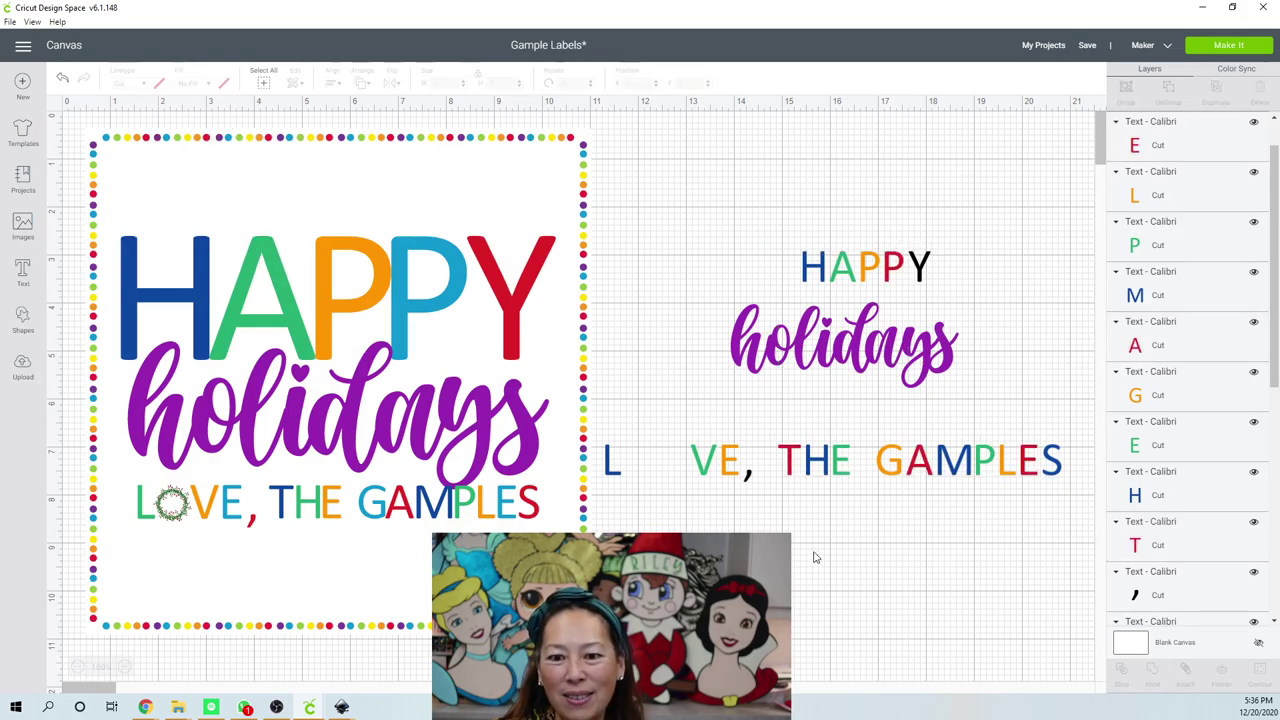
Colour the Y of the small HAPPY dark blue and open the image library.
click(922, 274)
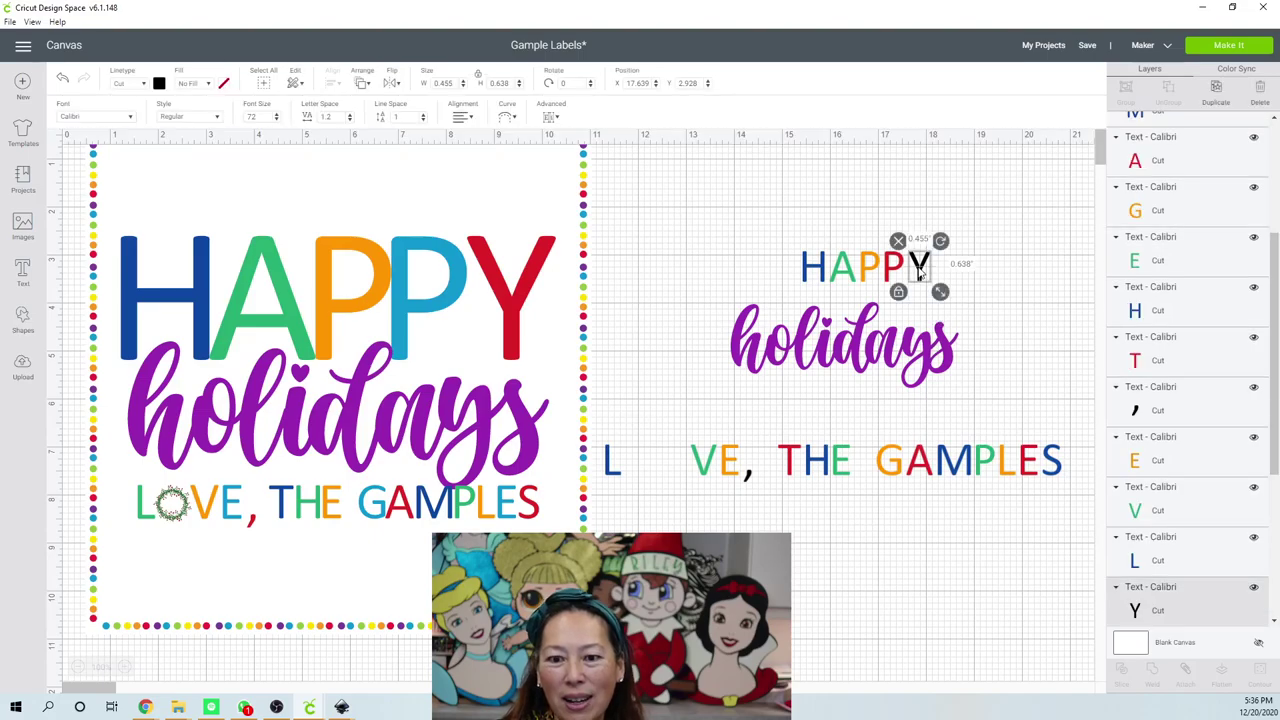
click(160, 84)
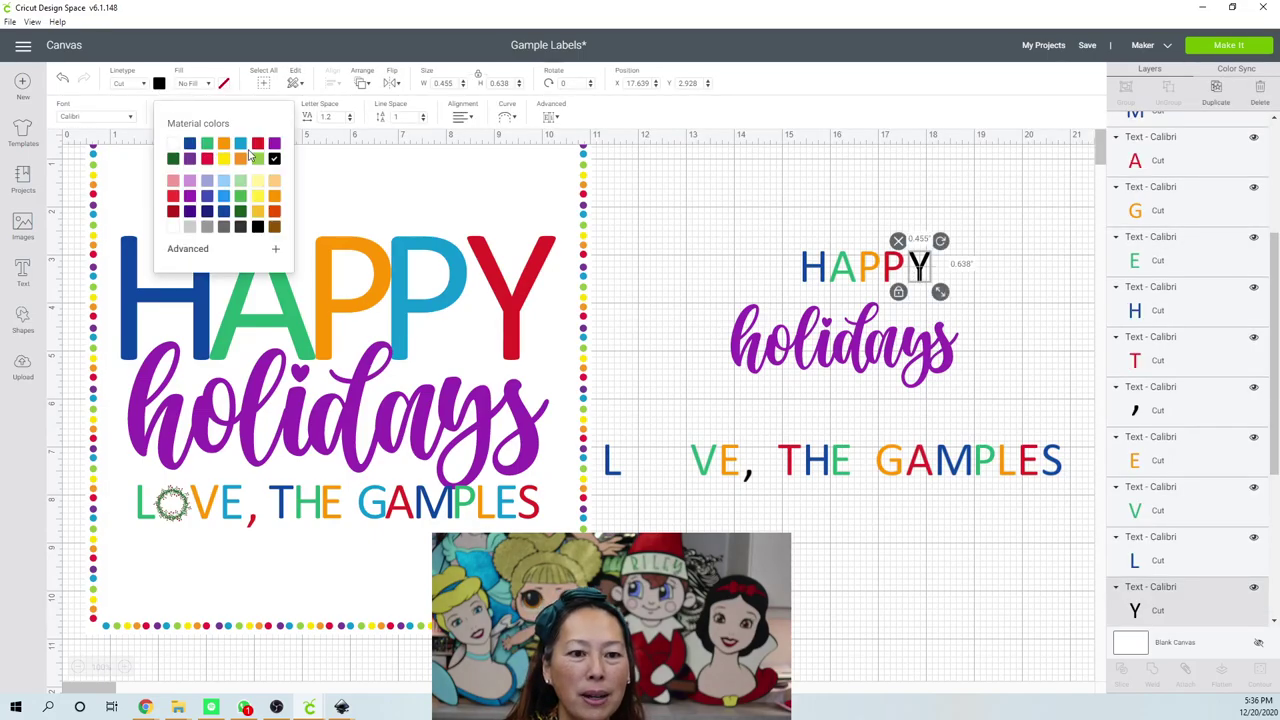
click(190, 143)
click(791, 565)
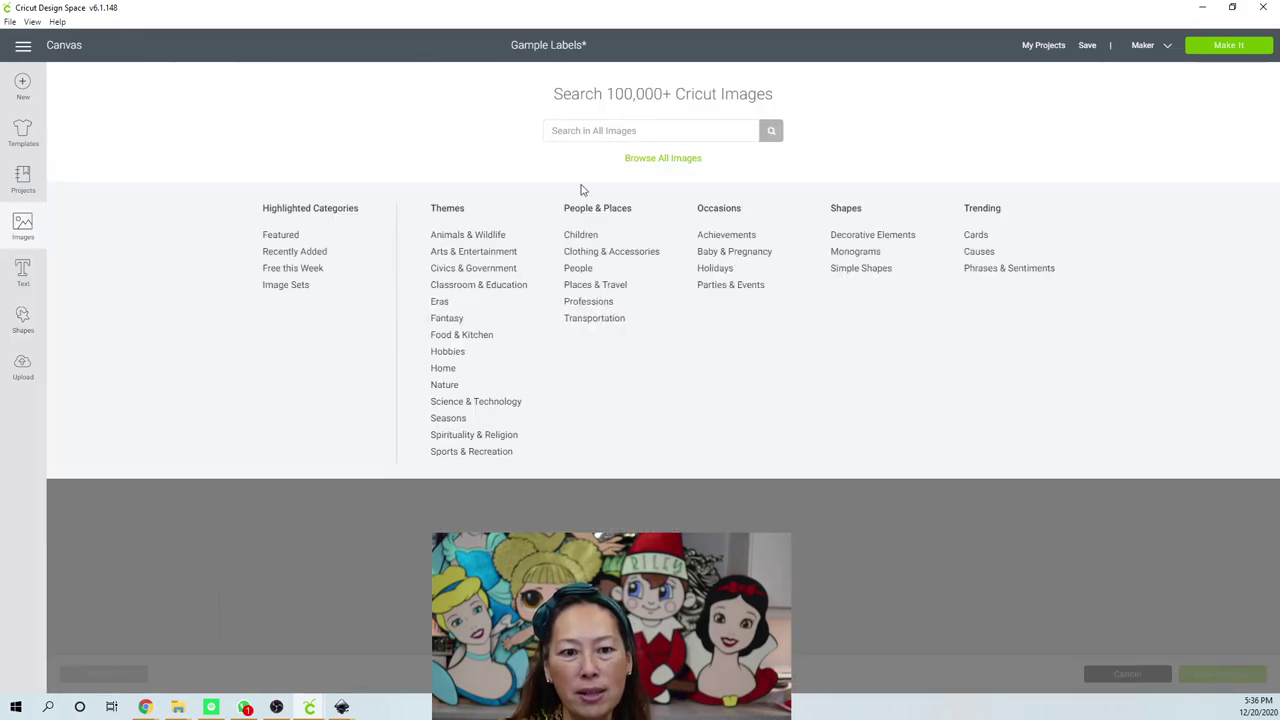
Search the image library for "wreath".
click(628, 130)
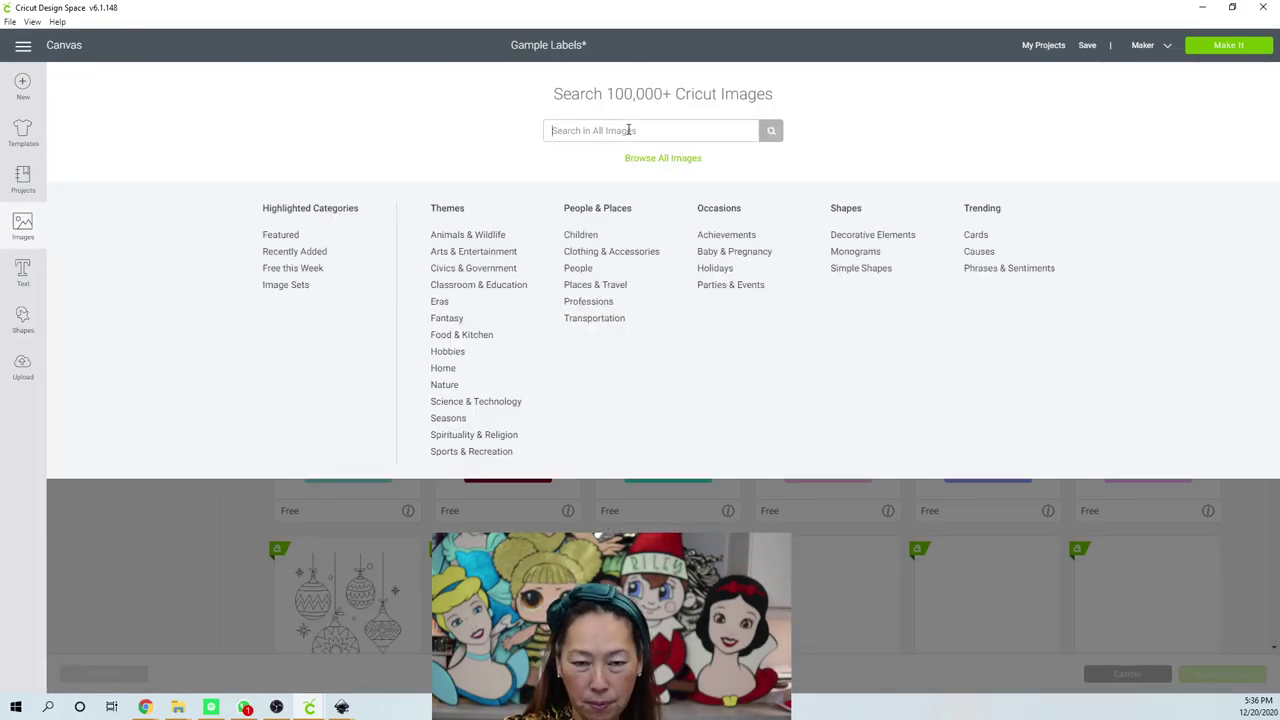
text(wreath)
key(Return)
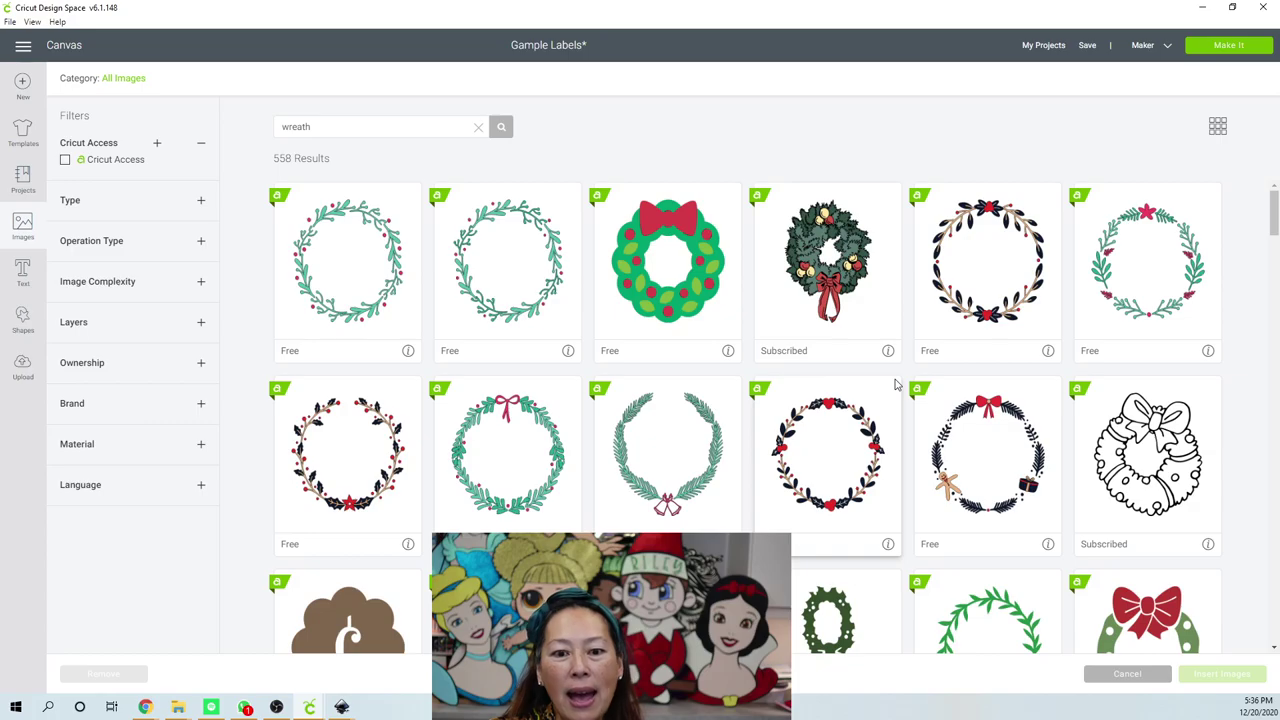
Find the light green wreath with red berries and a red bow on top, and insert it onto the canvas.
scroll(894, 382, down, 3)
scroll(896, 384, down, 4)
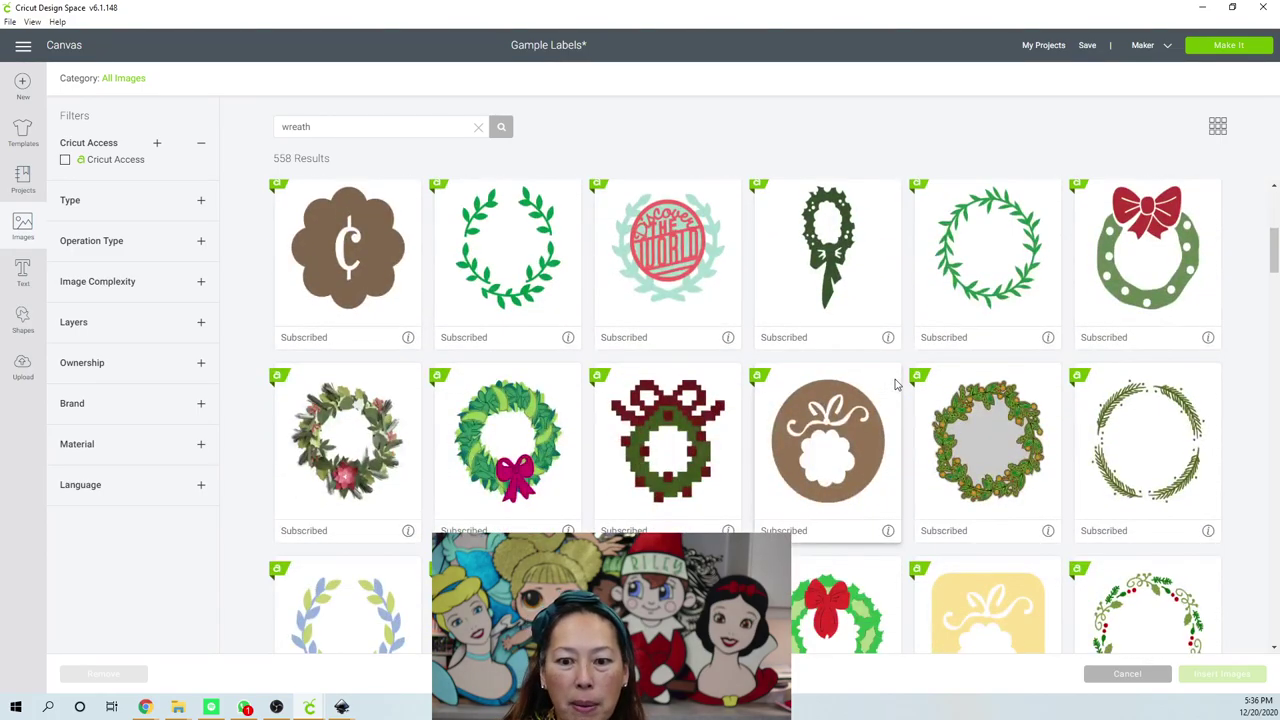
scroll(891, 385, down, 1)
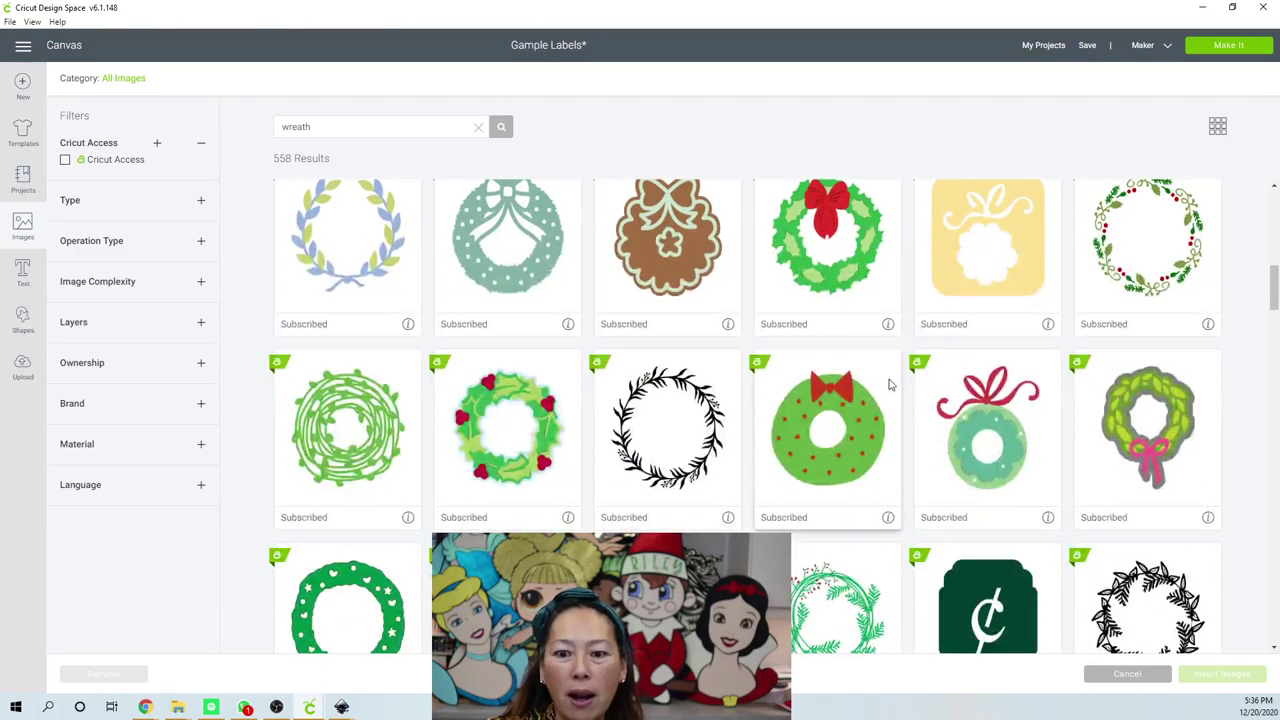
scroll(884, 383, down, 4)
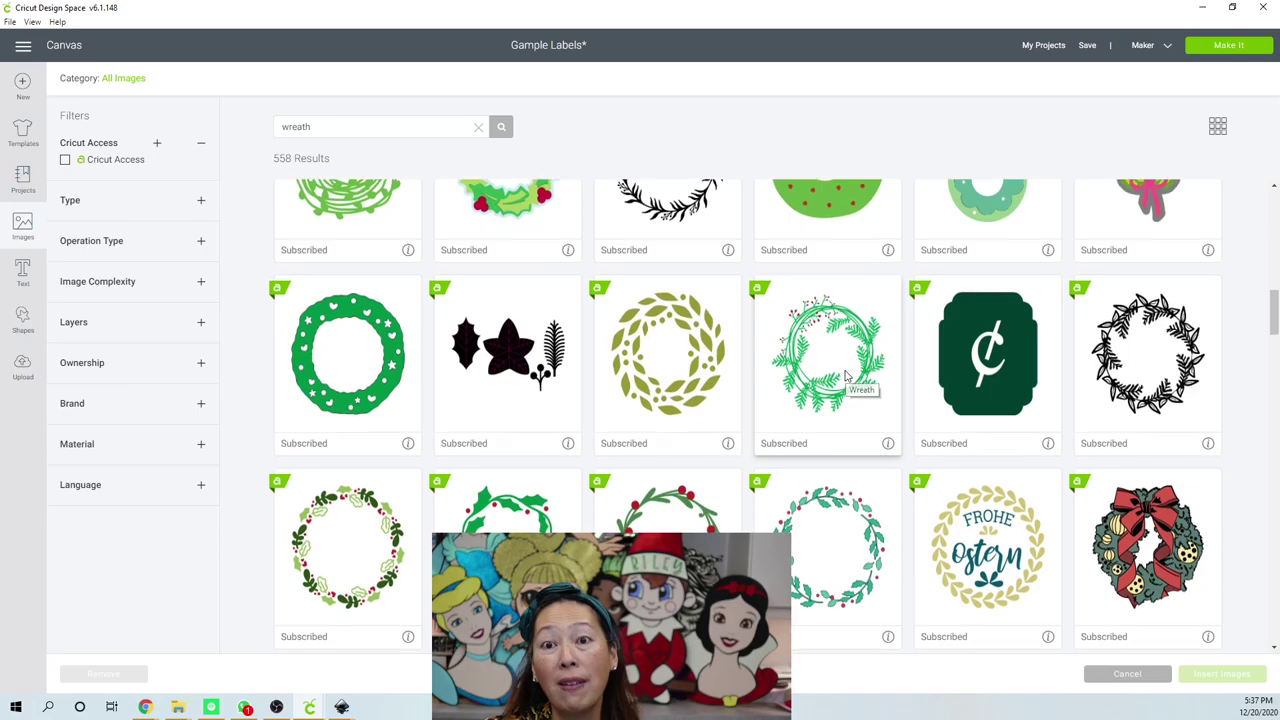
scroll(845, 375, down, 3)
scroll(845, 375, down, 10)
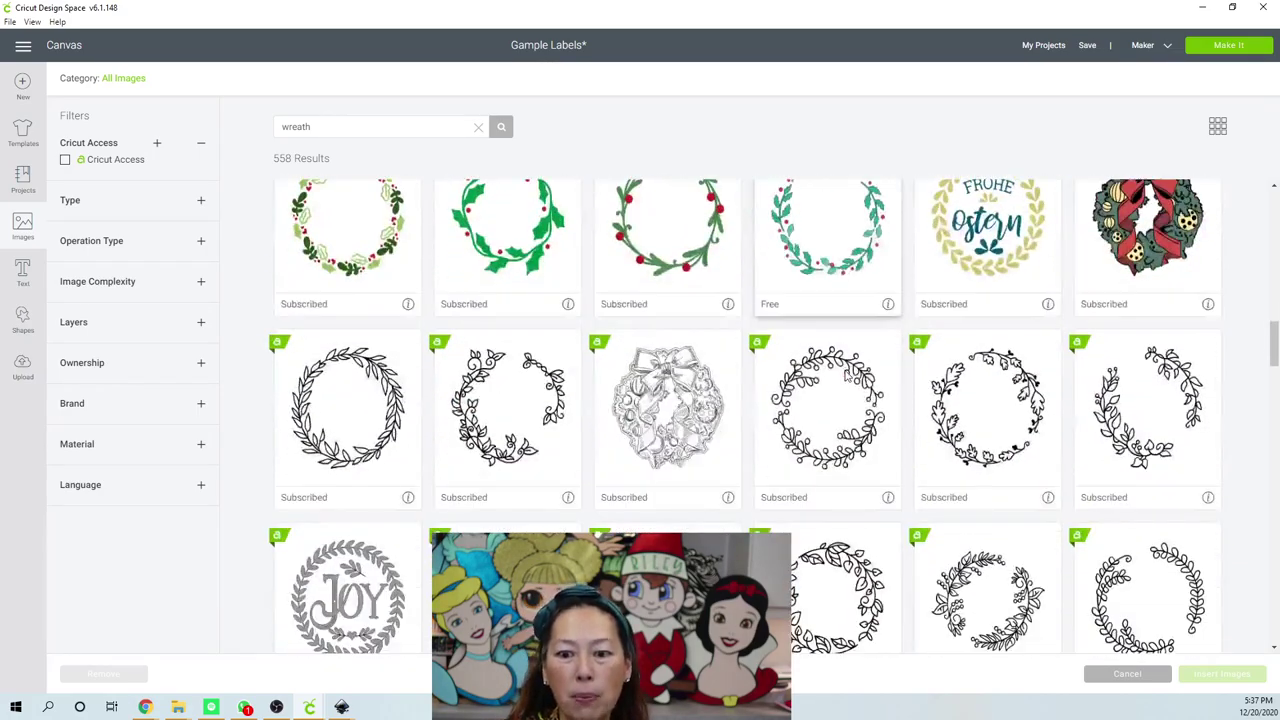
scroll(845, 375, down, 12)
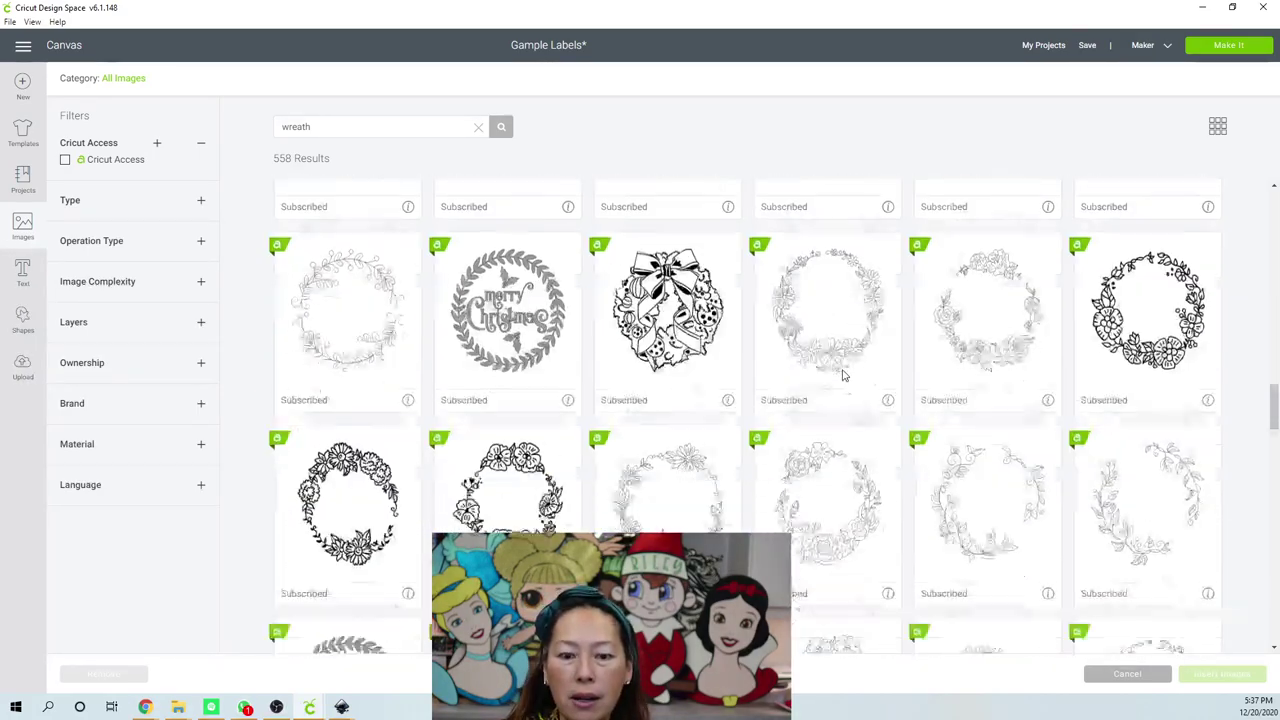
scroll(845, 375, down, 3)
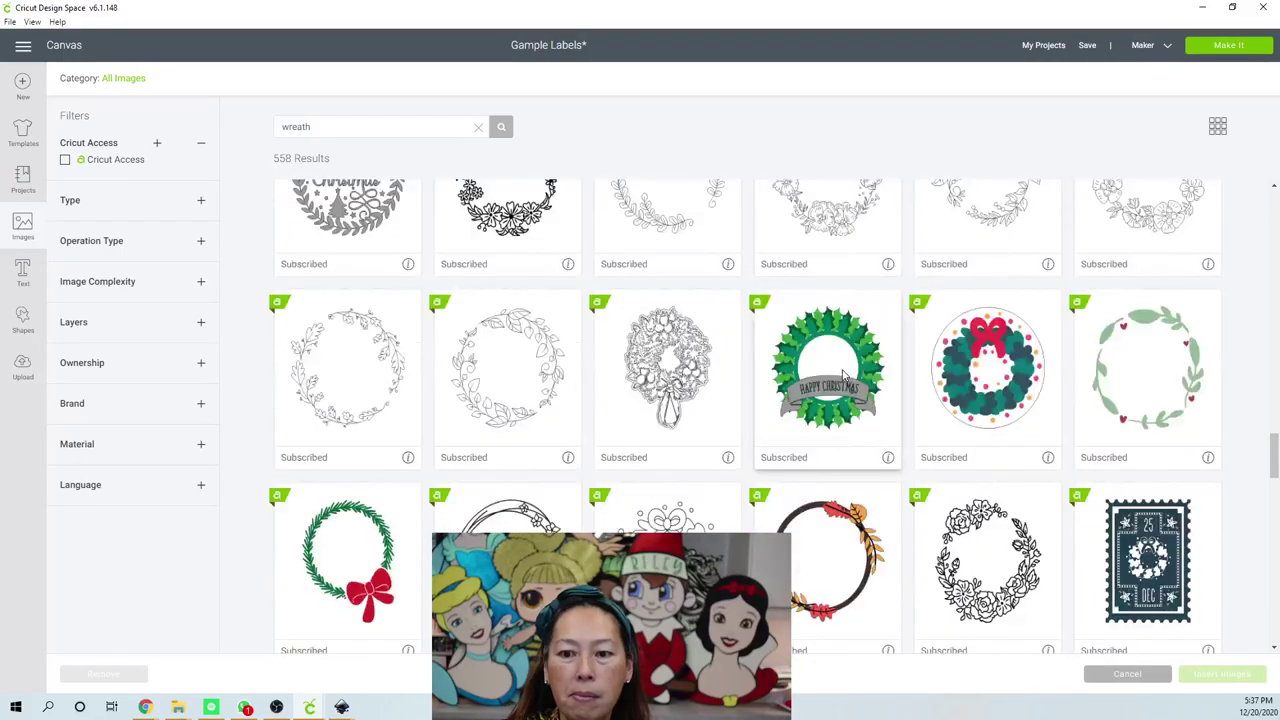
scroll(843, 375, down, 10)
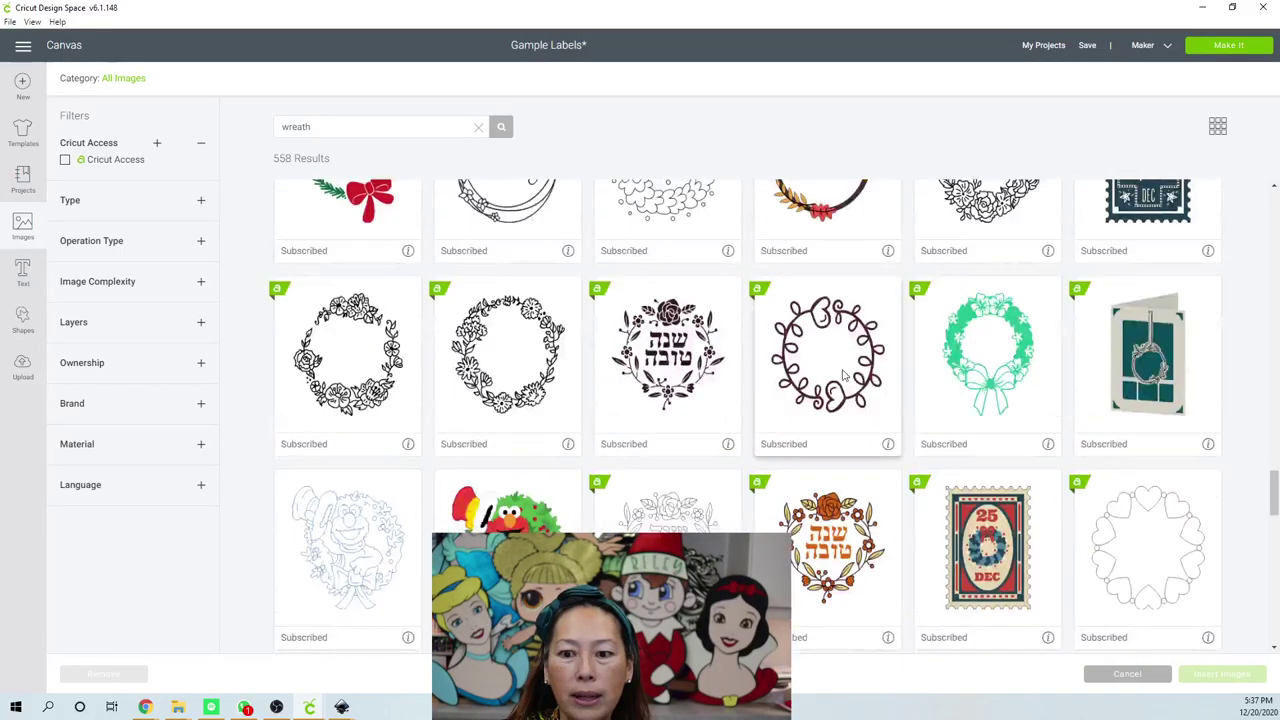
scroll(843, 375, down, 5)
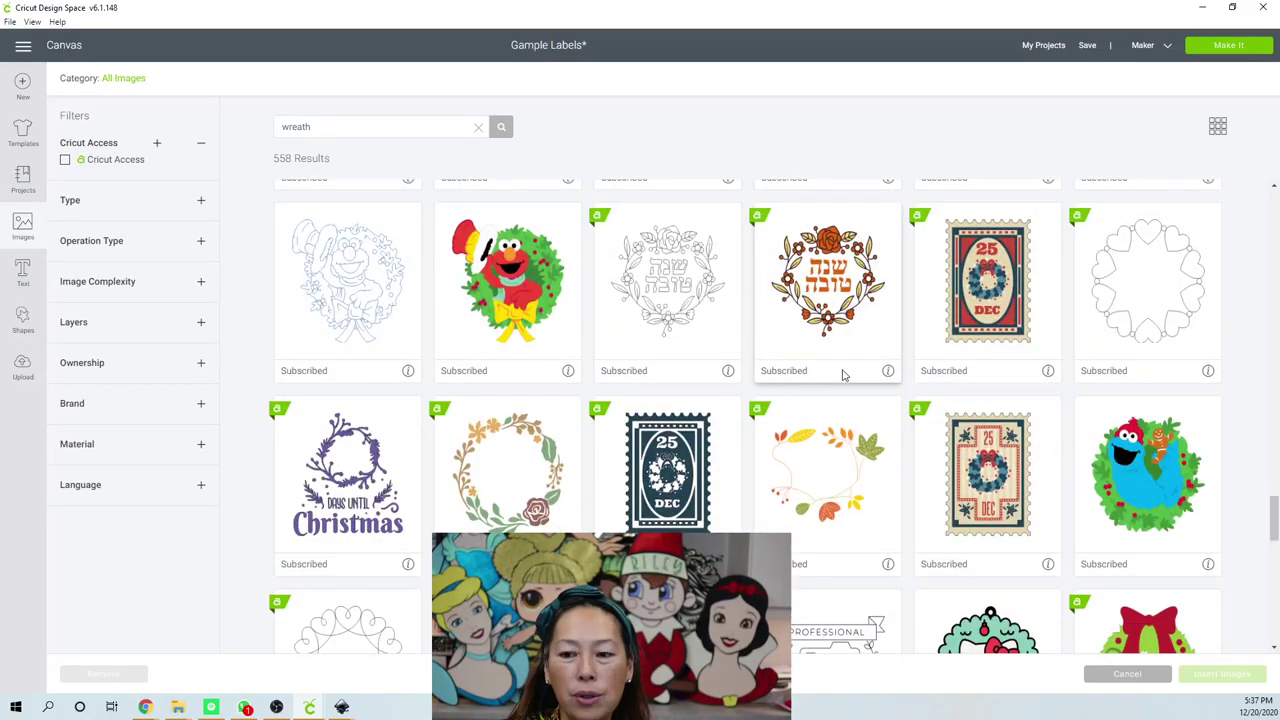
scroll(843, 375, down, 8)
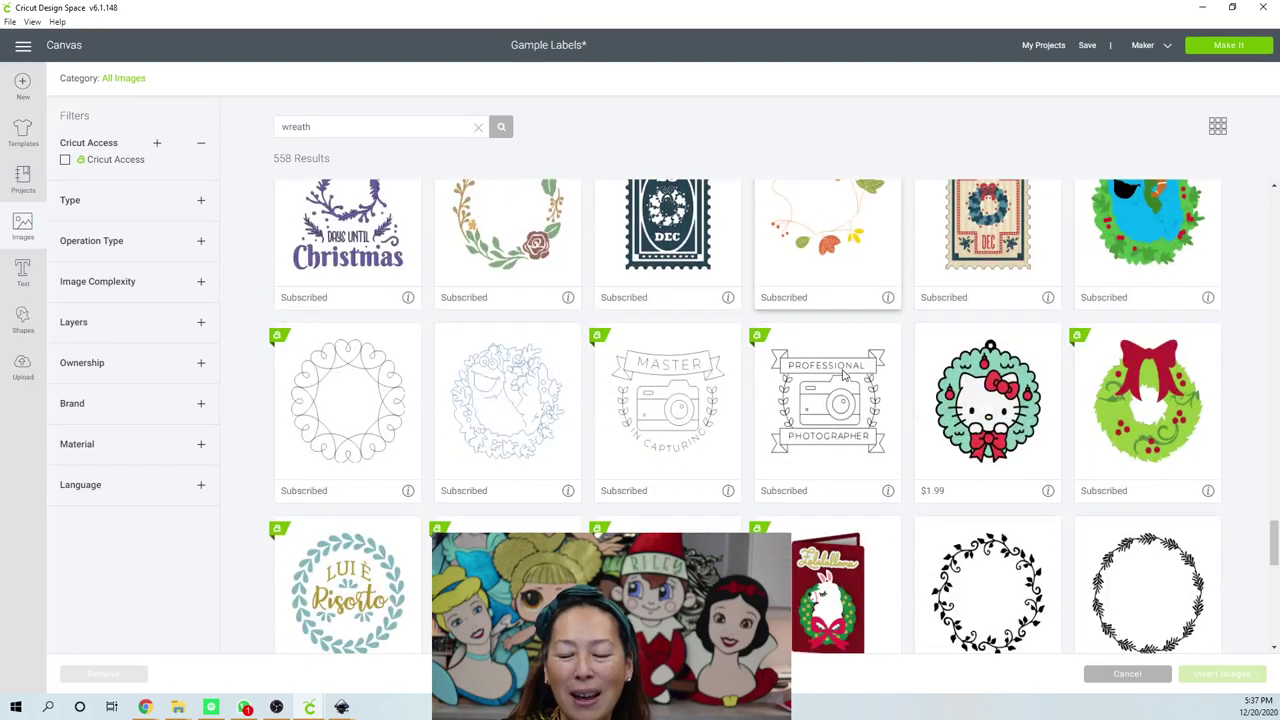
click(1163, 425)
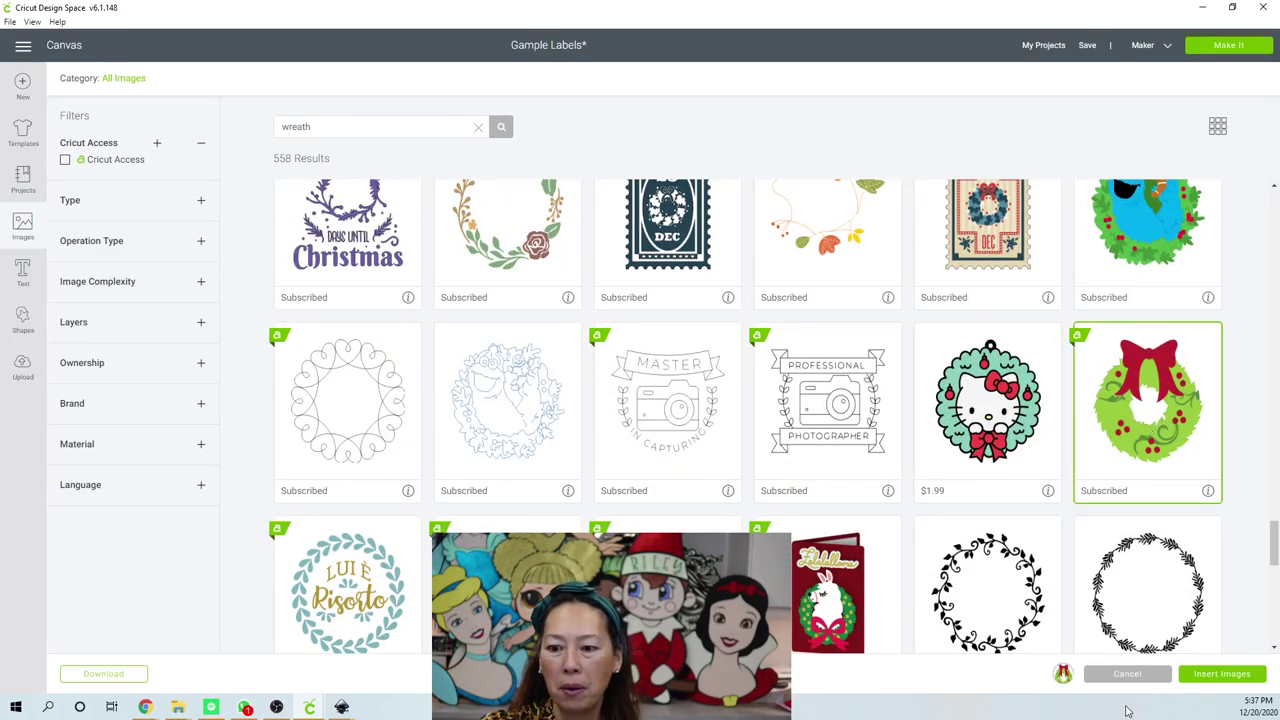
click(1236, 677)
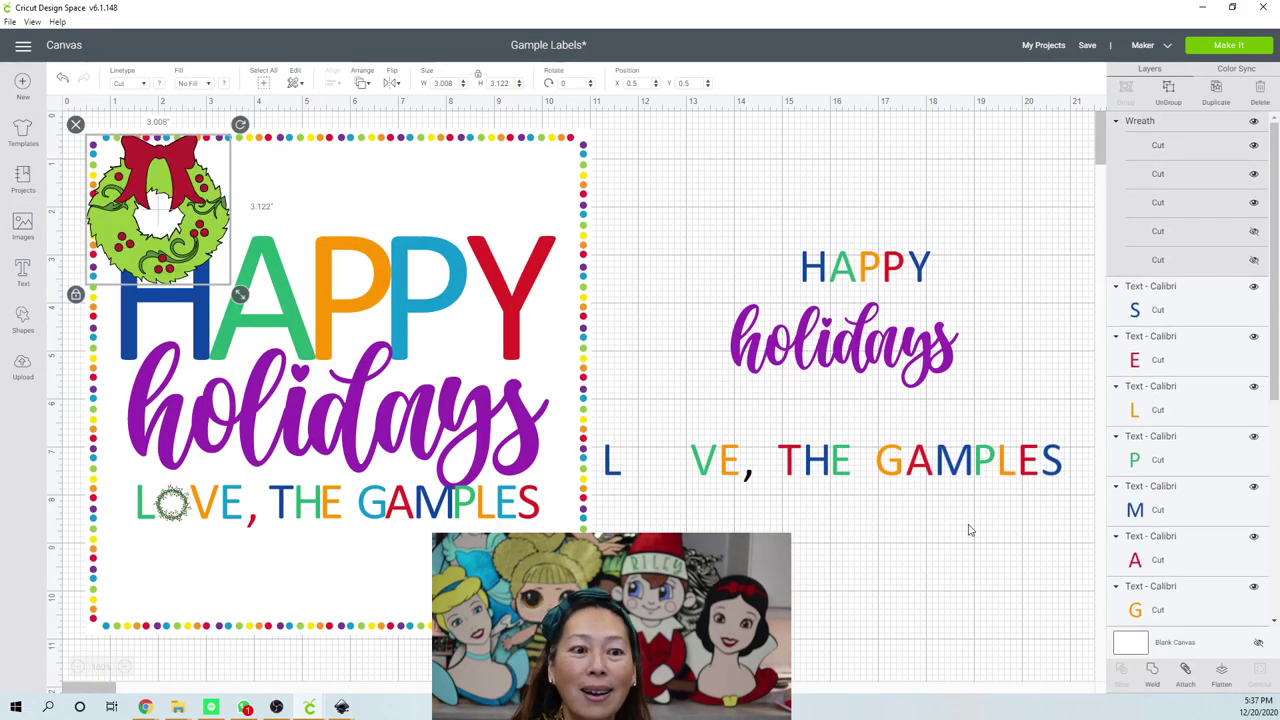
Shrink the wreath to about 0.92 inches wide and place it as the O between the lower line's L and V.
drag(160, 210, 587, 428)
drag(674, 430, 795, 482)
drag(788, 566, 686, 475)
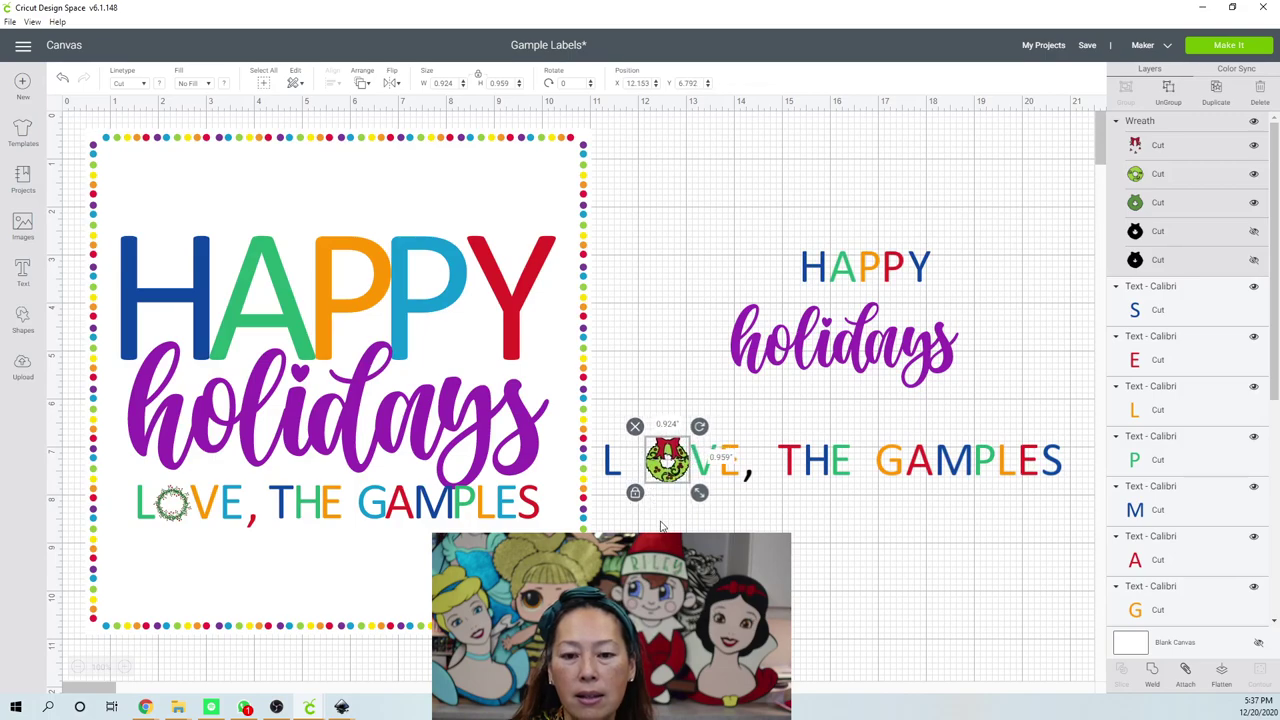
Shift the lower line's first L about 0.4 inches right so it sits close to the wreath.
click(602, 472)
click(607, 466)
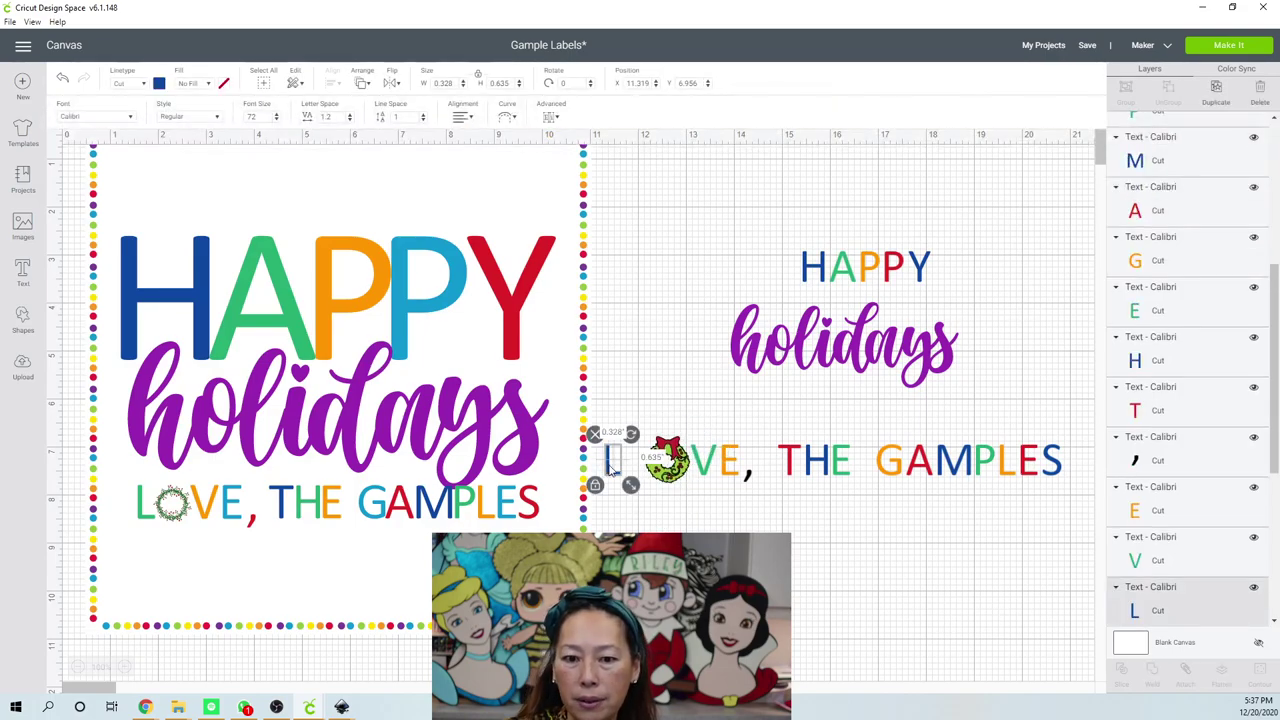
key(Right)
key(Right)
key(Right)
key(Right)
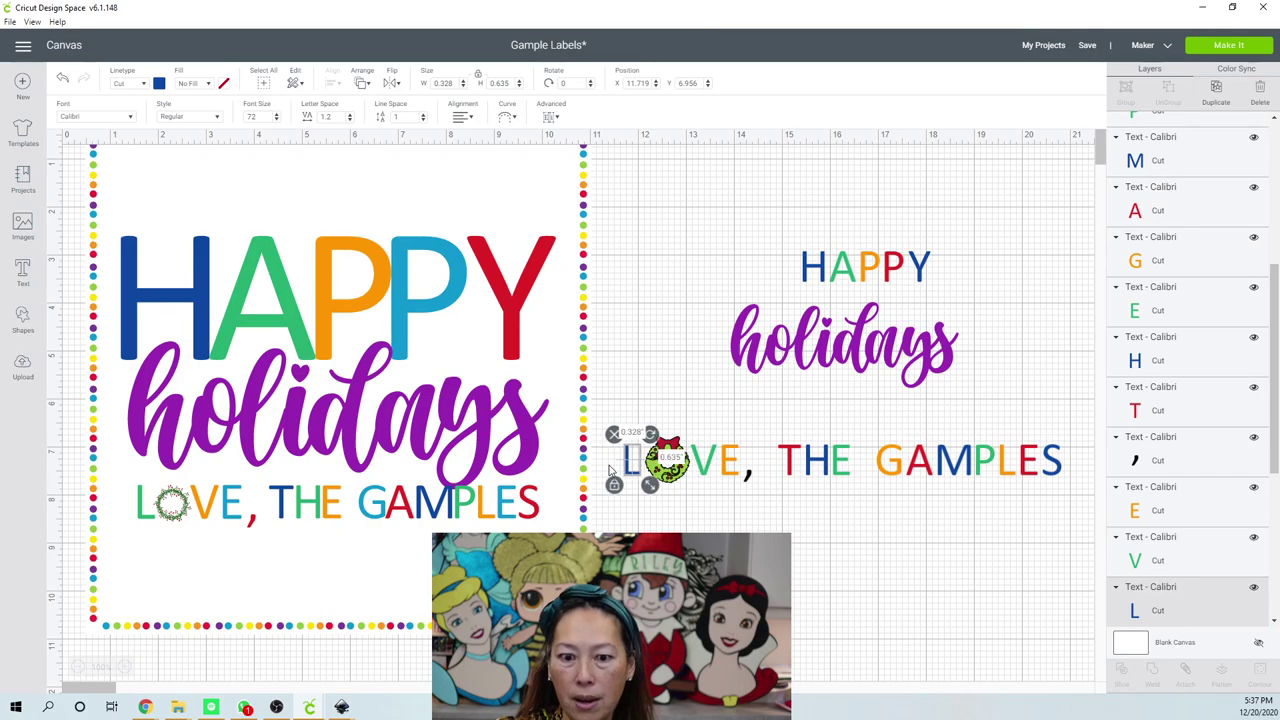
click(946, 527)
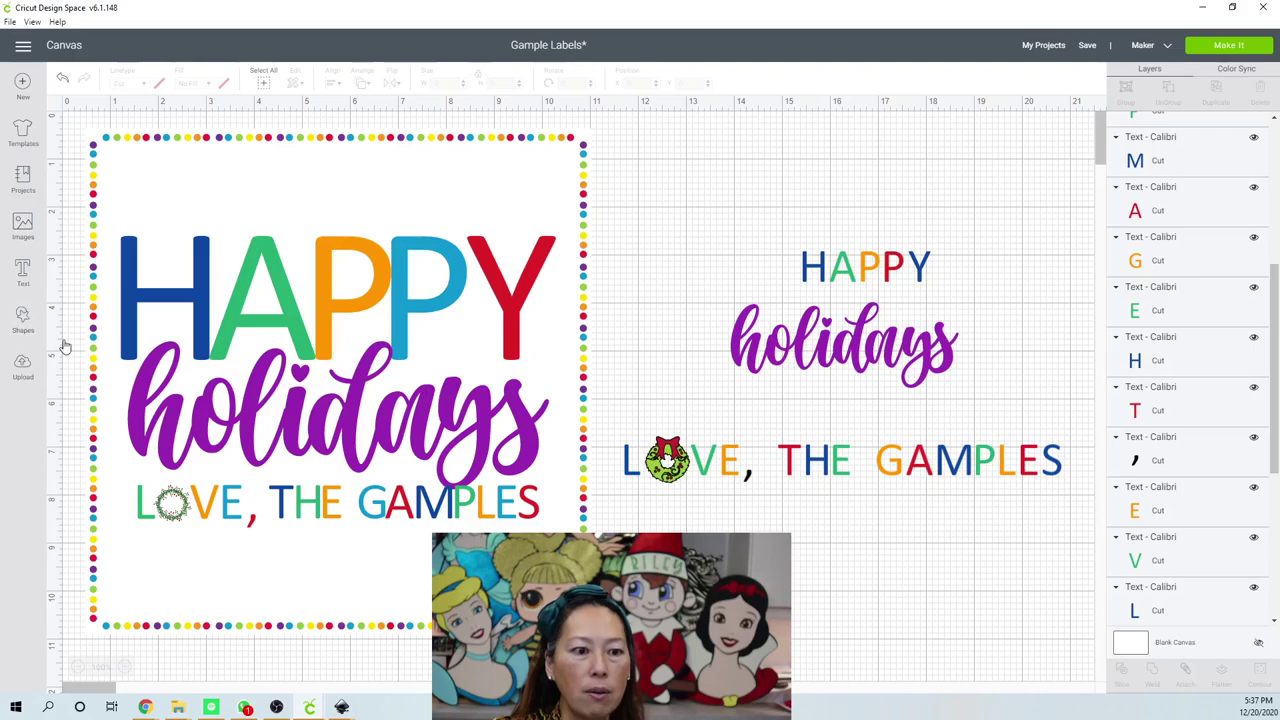
Add a circle shape and move it into the empty area above and to the left of the small HAPPY.
click(21, 320)
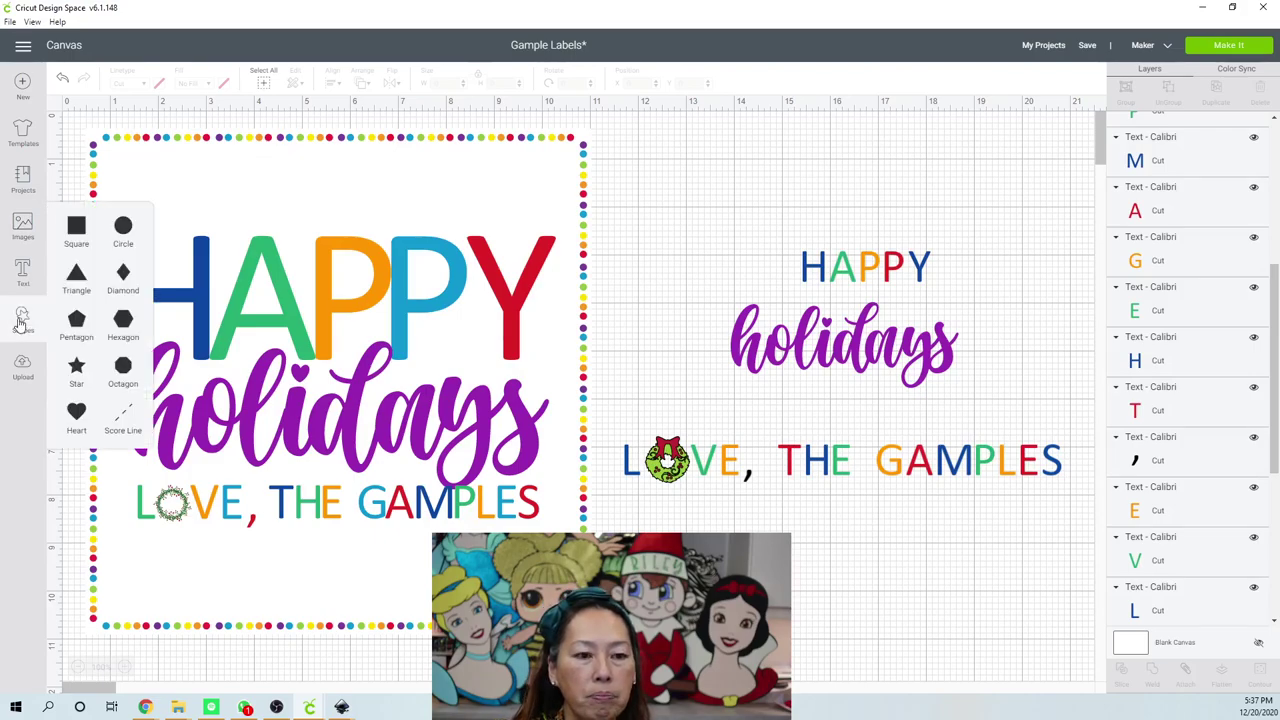
click(123, 232)
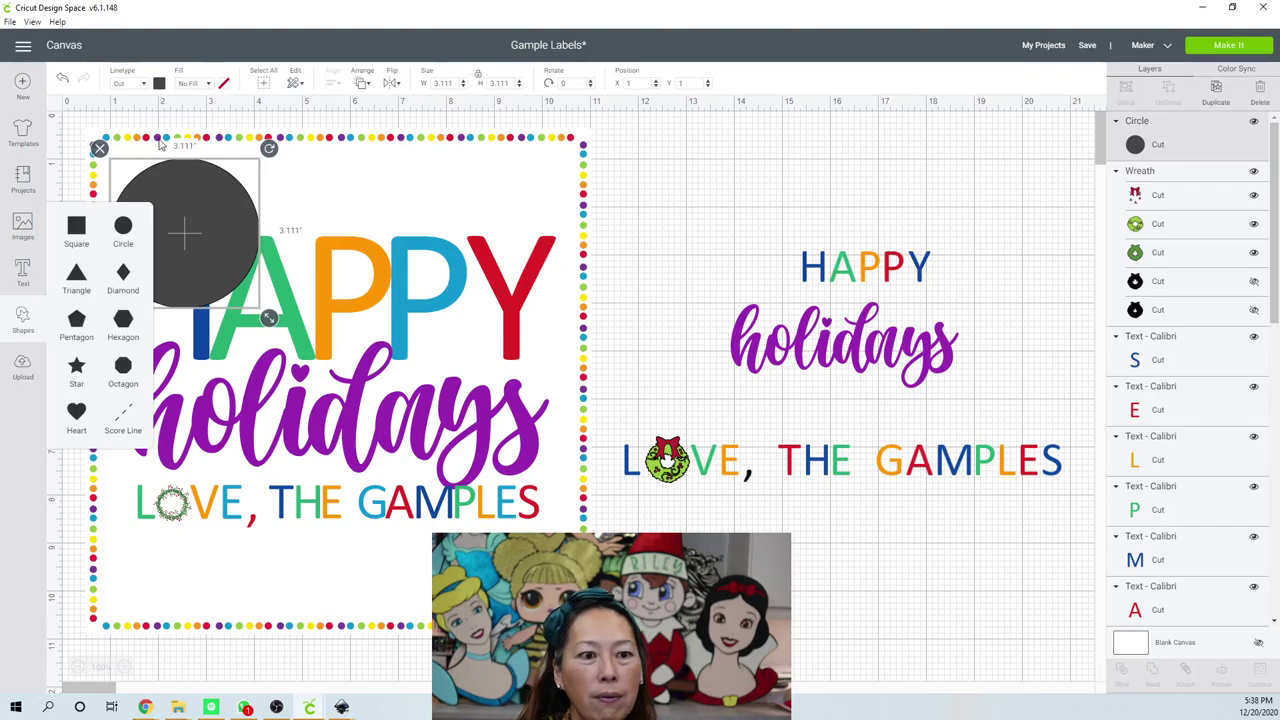
drag(182, 230, 715, 214)
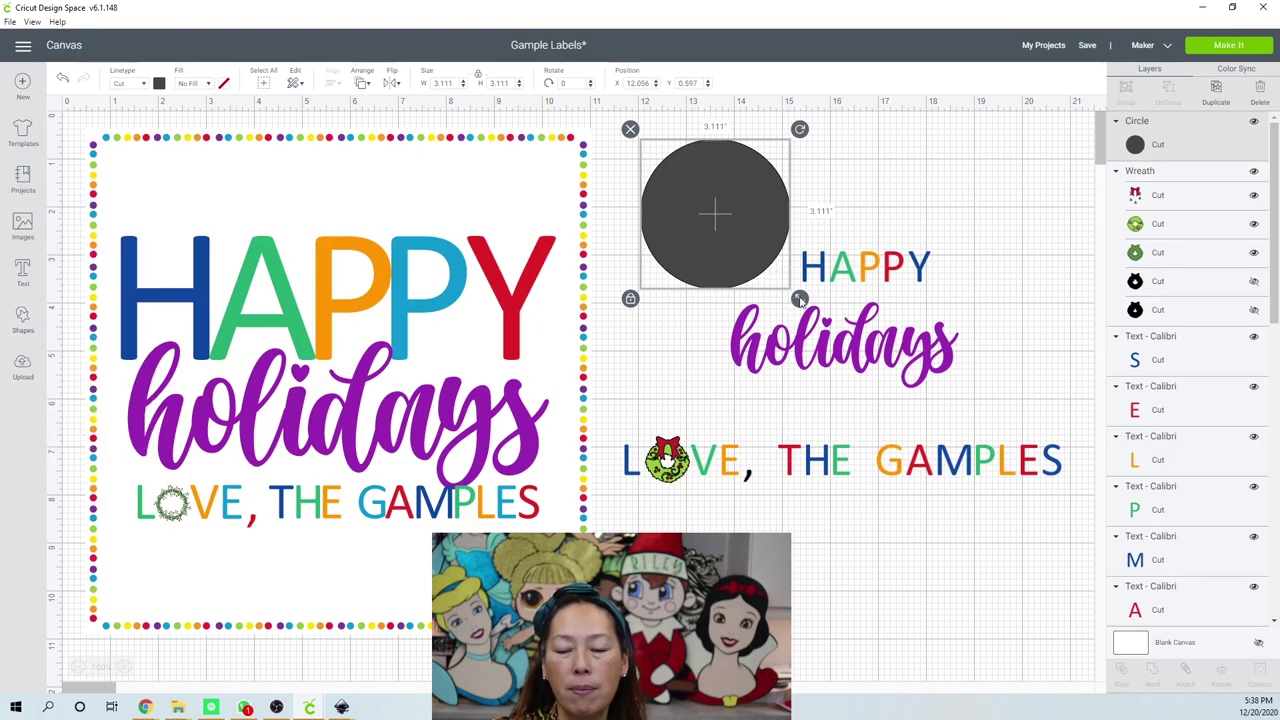
Shrink the dark circle to about 0.208 inches and place a duplicate right beside it.
drag(799, 298, 784, 283)
drag(763, 230, 667, 137)
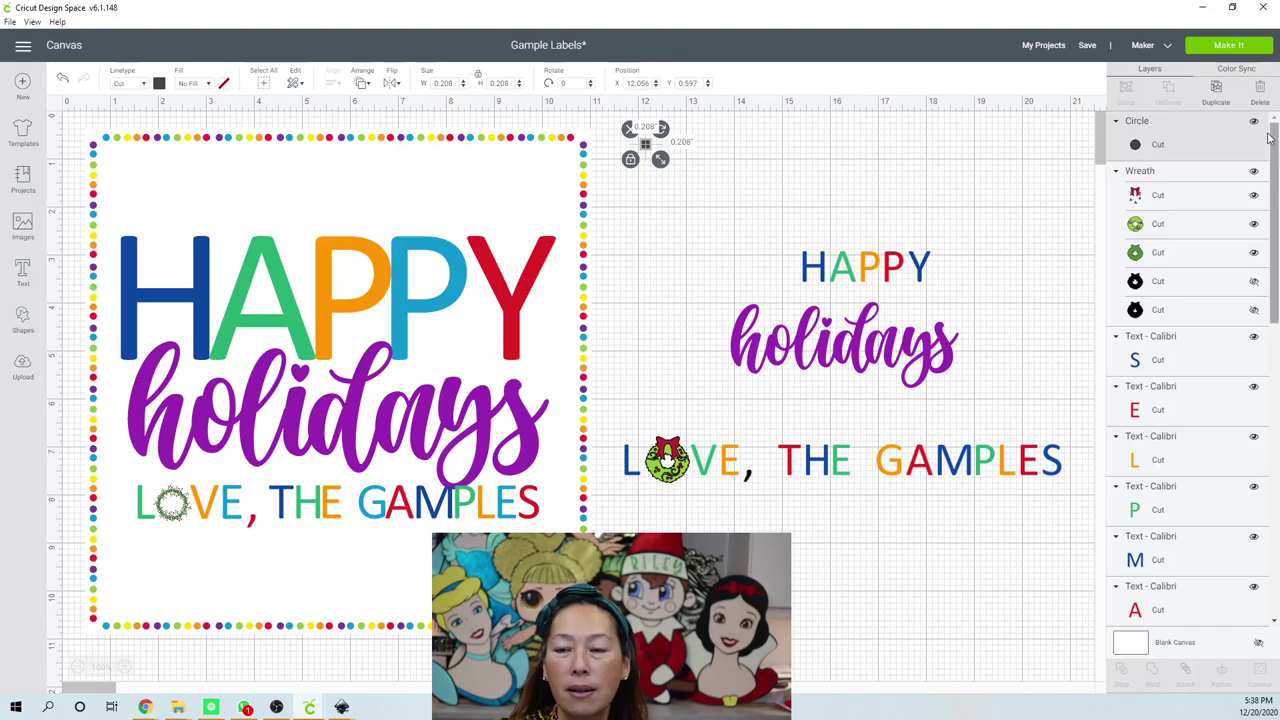
key(ctrl+d)
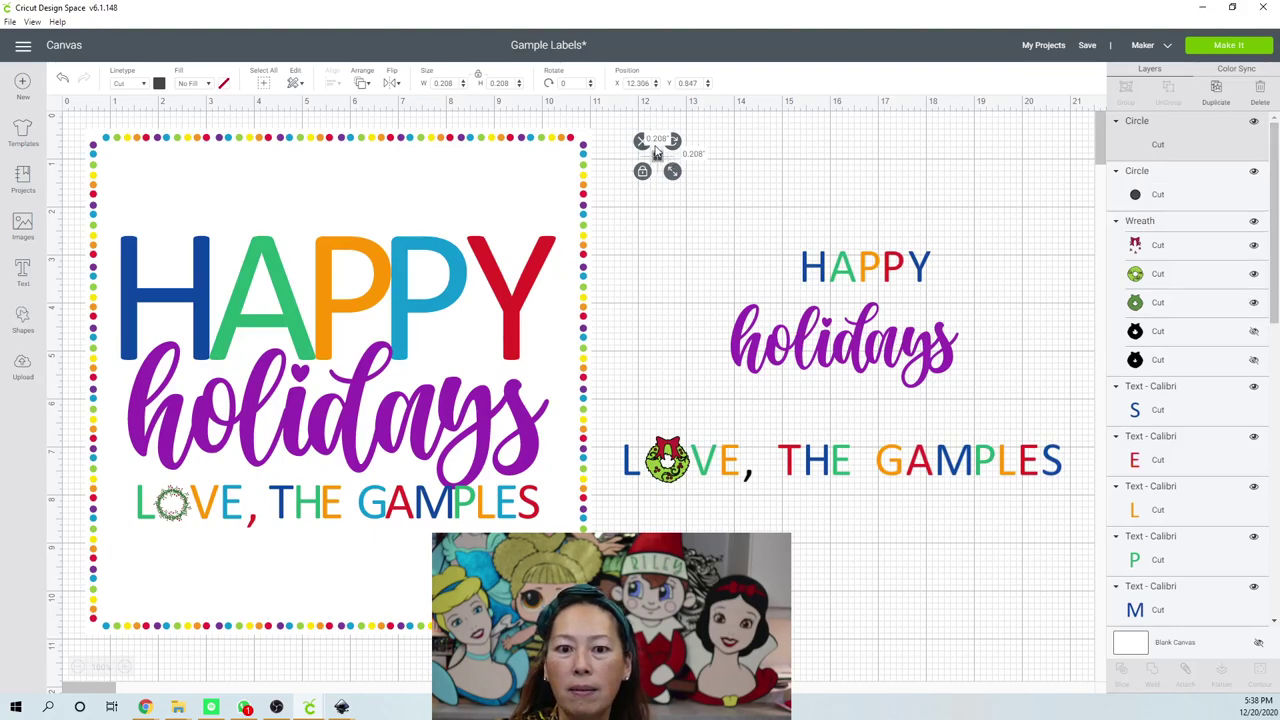
drag(657, 157, 634, 132)
click(704, 190)
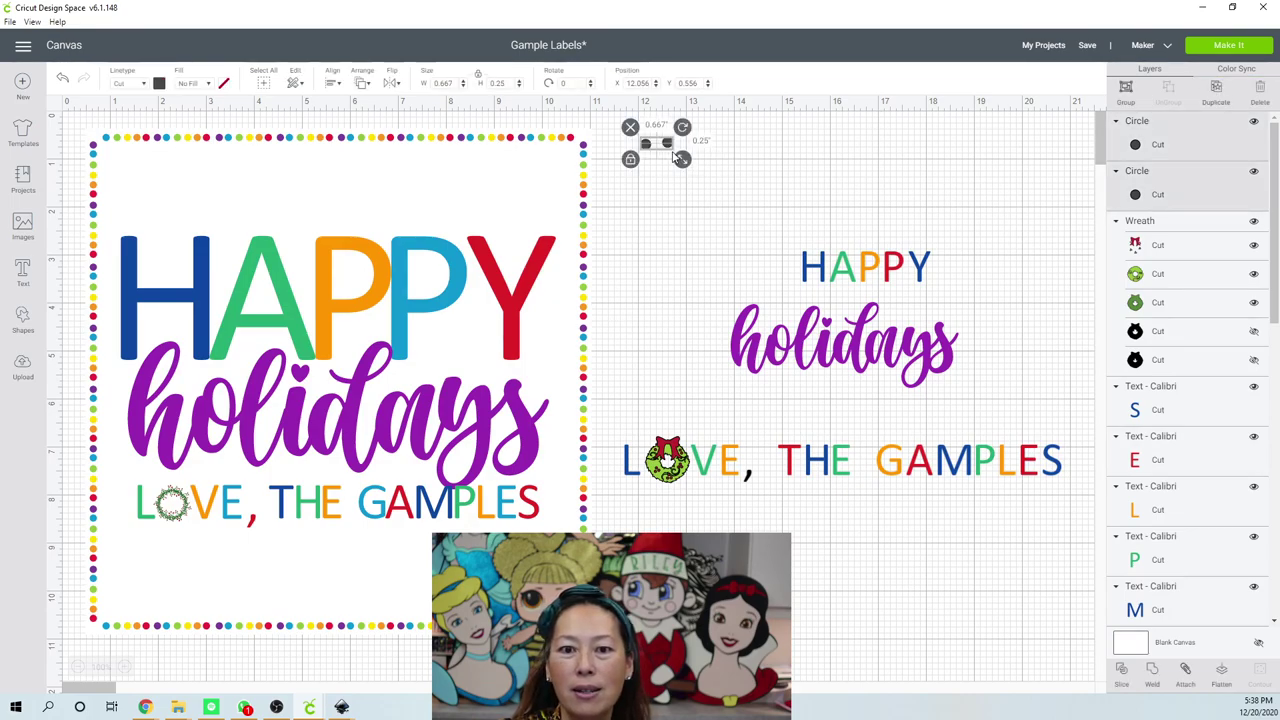
Duplicate the pair of small circles twice and extend them into a row of six.
key(ctrl+d)
drag(718, 157, 749, 142)
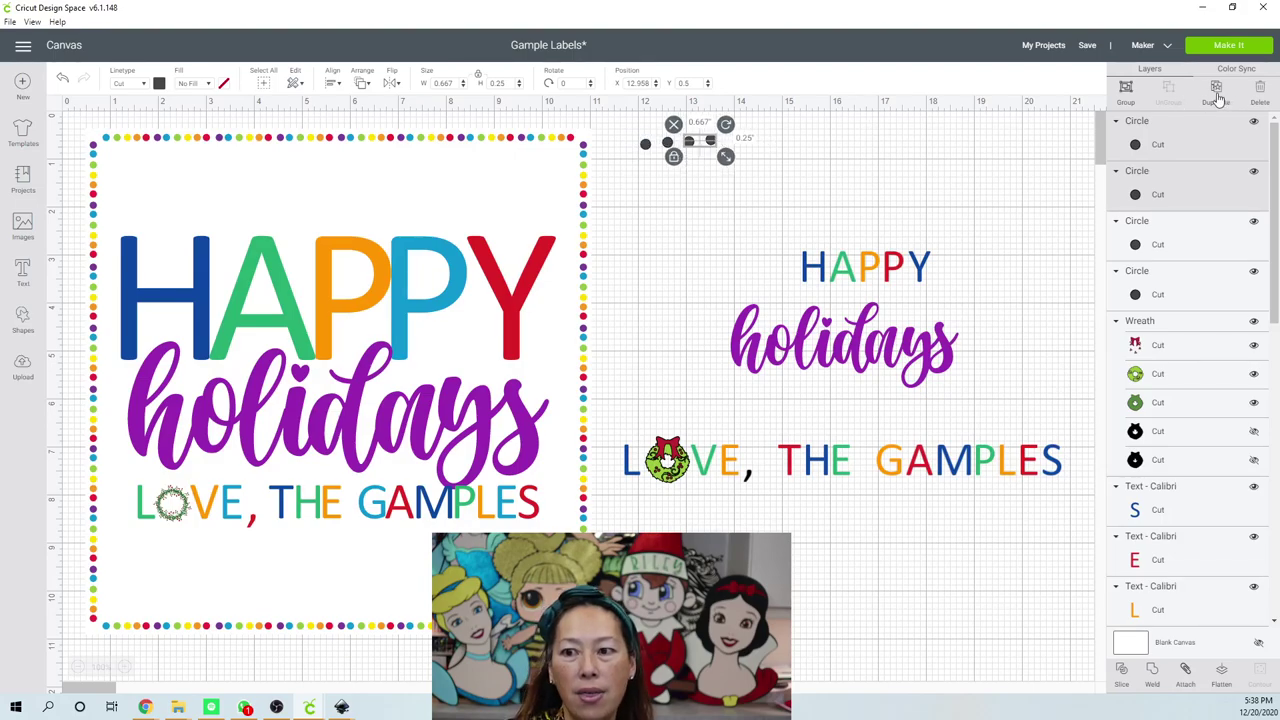
key(ctrl+d)
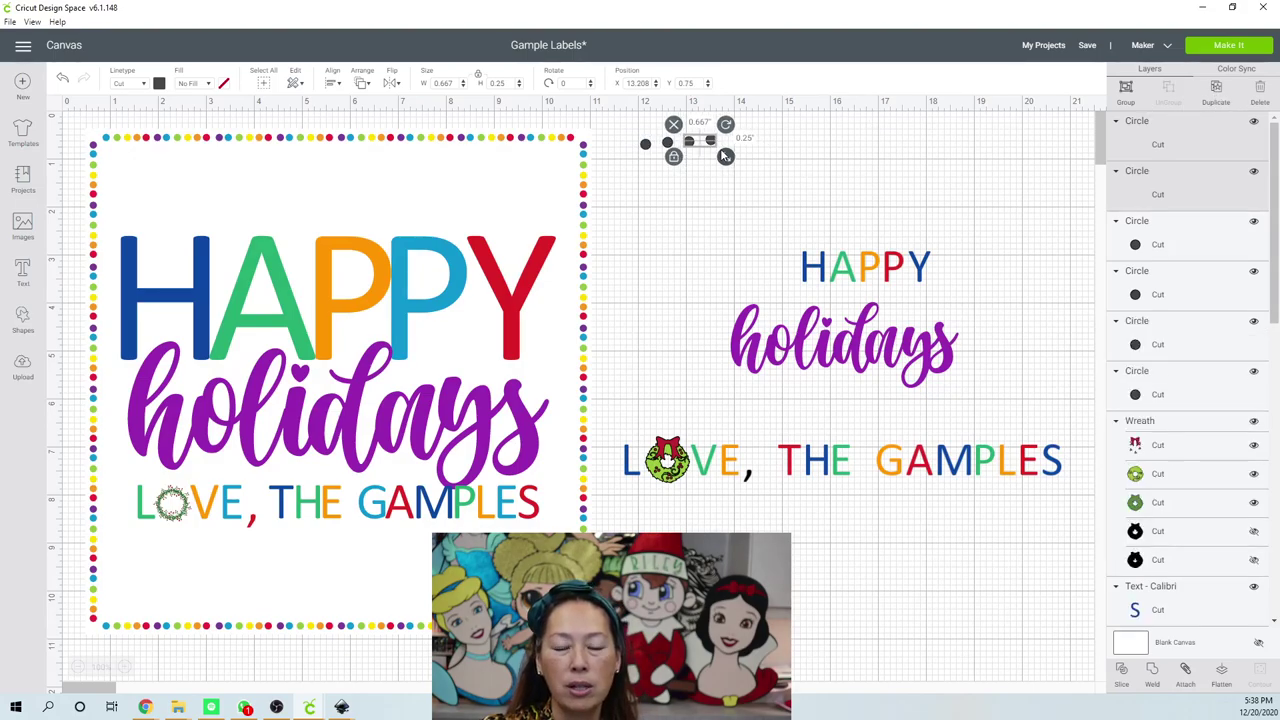
drag(722, 157, 755, 146)
click(708, 219)
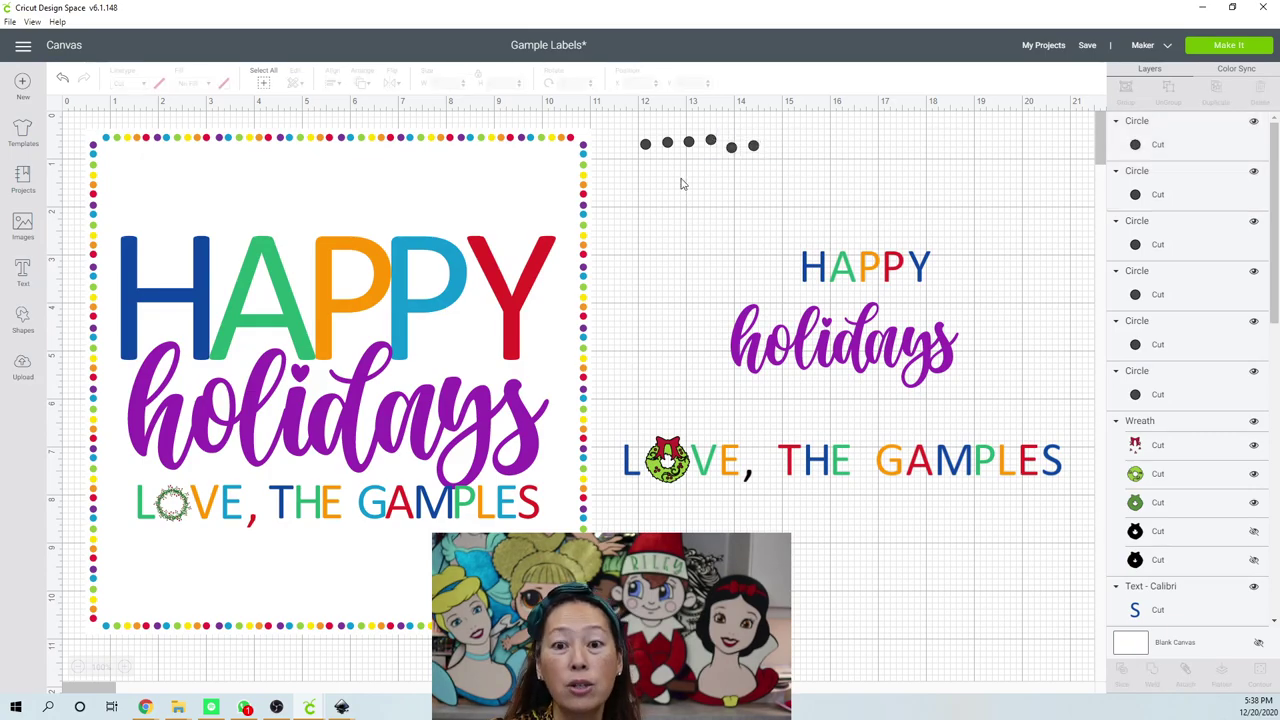
Align all six small circles with Center Vertically so they form a straight row.
drag(620, 133, 796, 180)
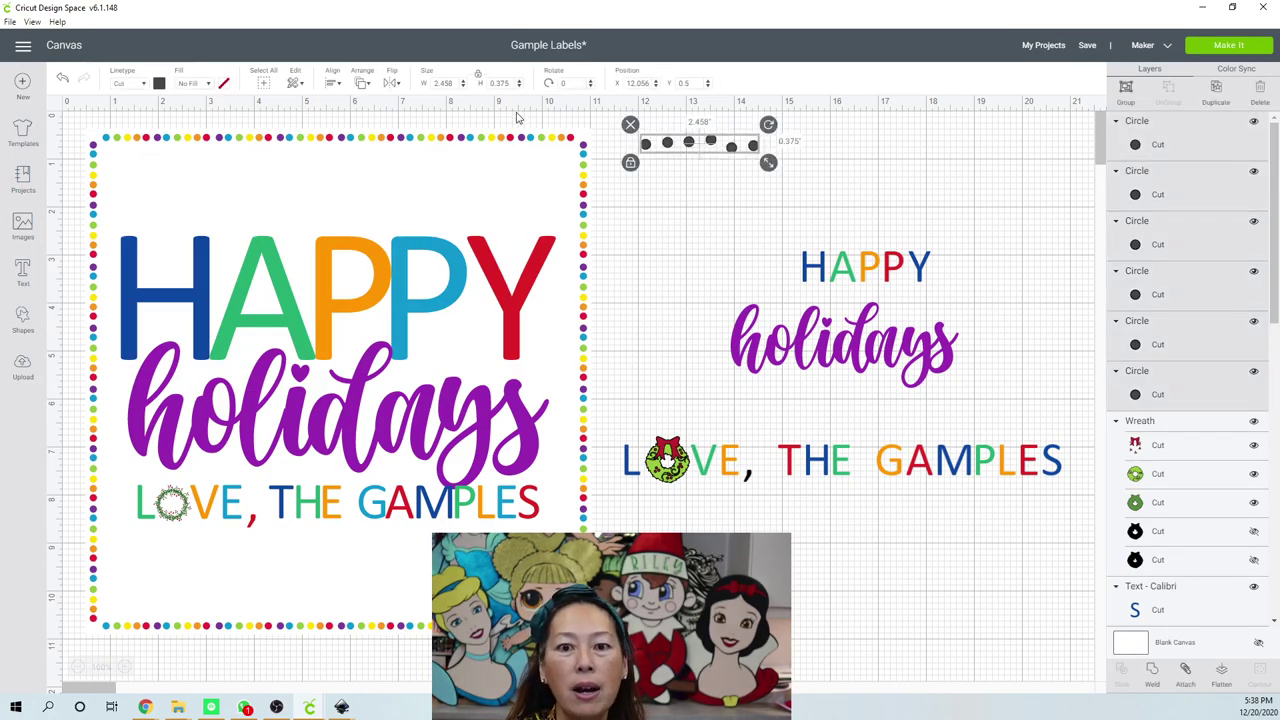
click(335, 86)
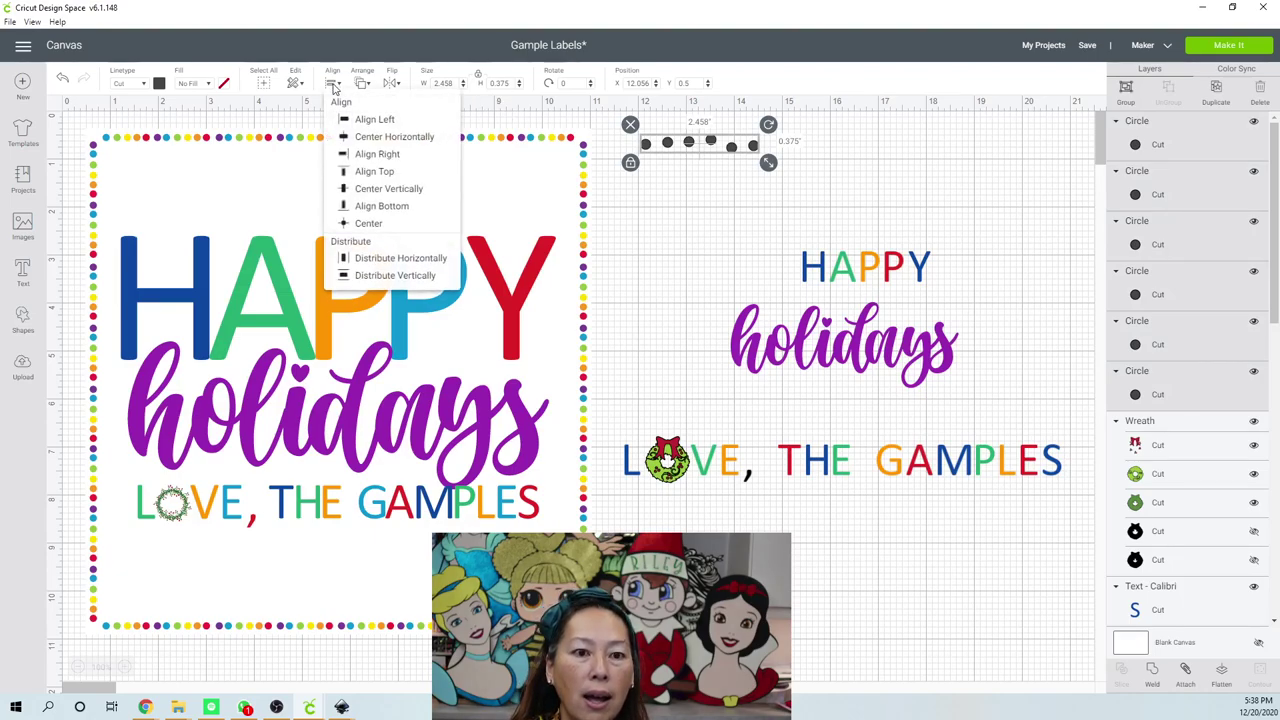
click(357, 192)
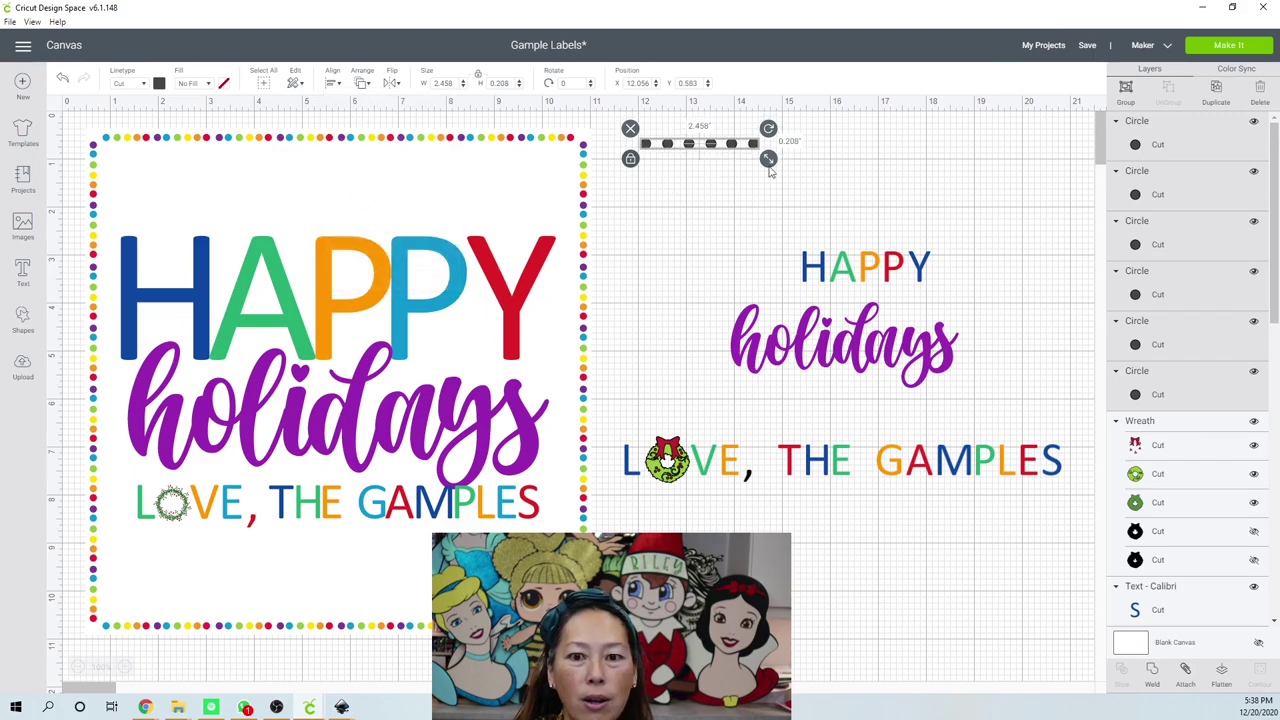
click(732, 199)
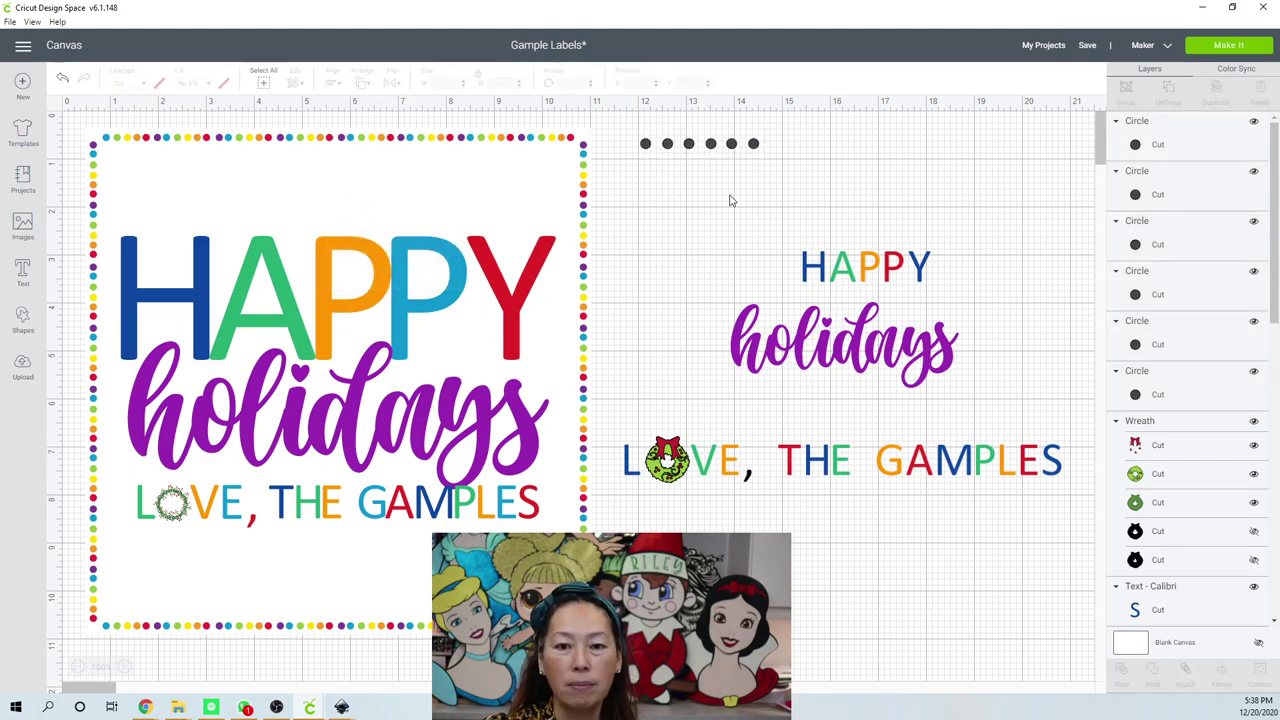
Recolour the row's first circle light blue and its second circle light green.
click(646, 145)
click(158, 86)
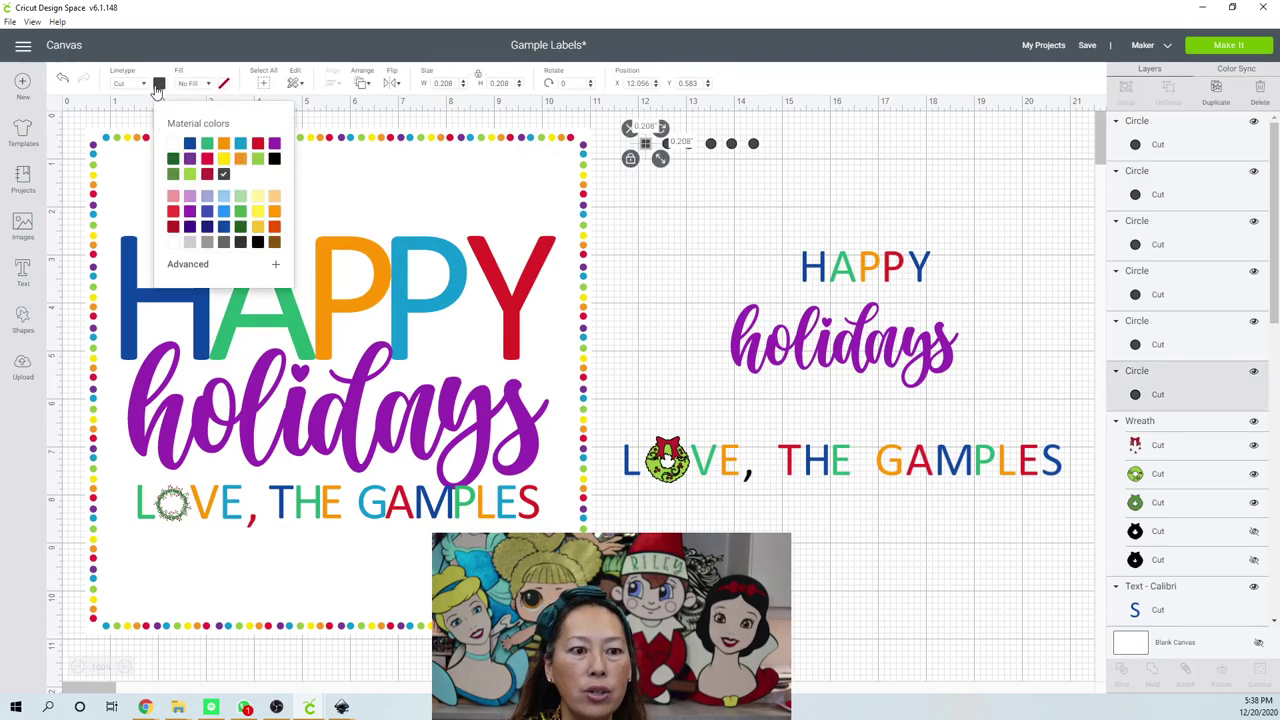
click(240, 143)
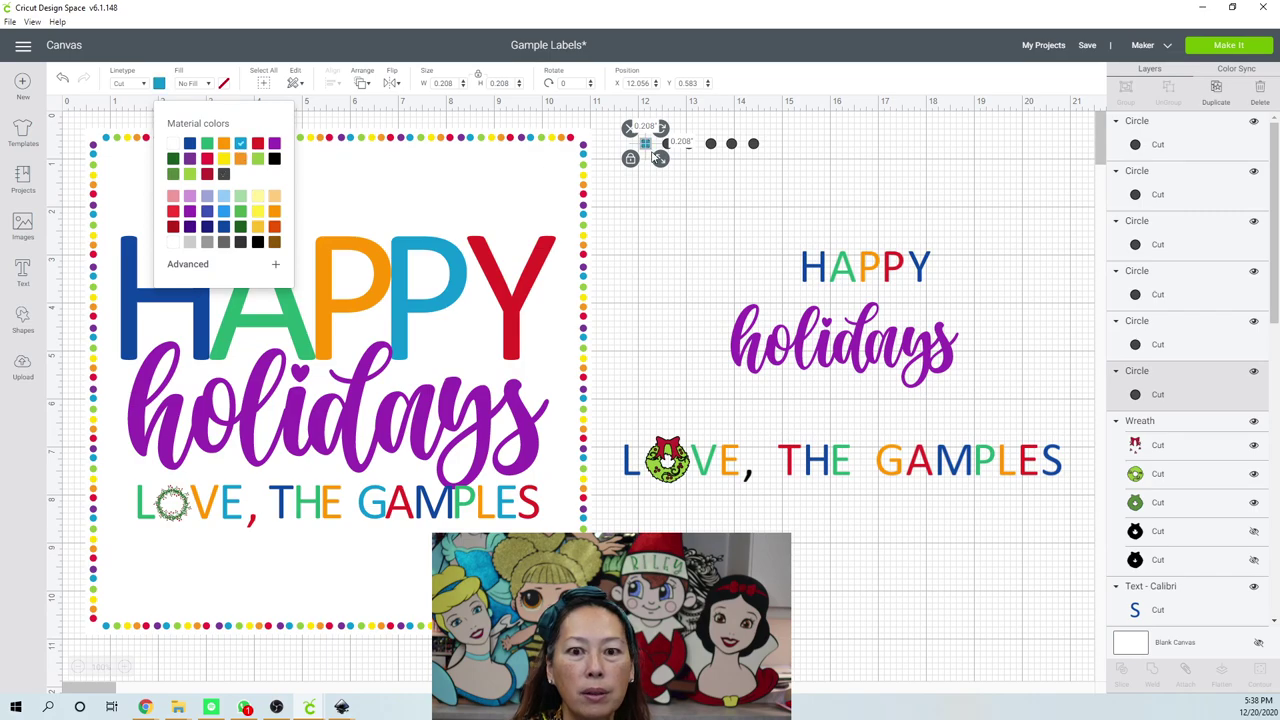
click(678, 188)
click(667, 143)
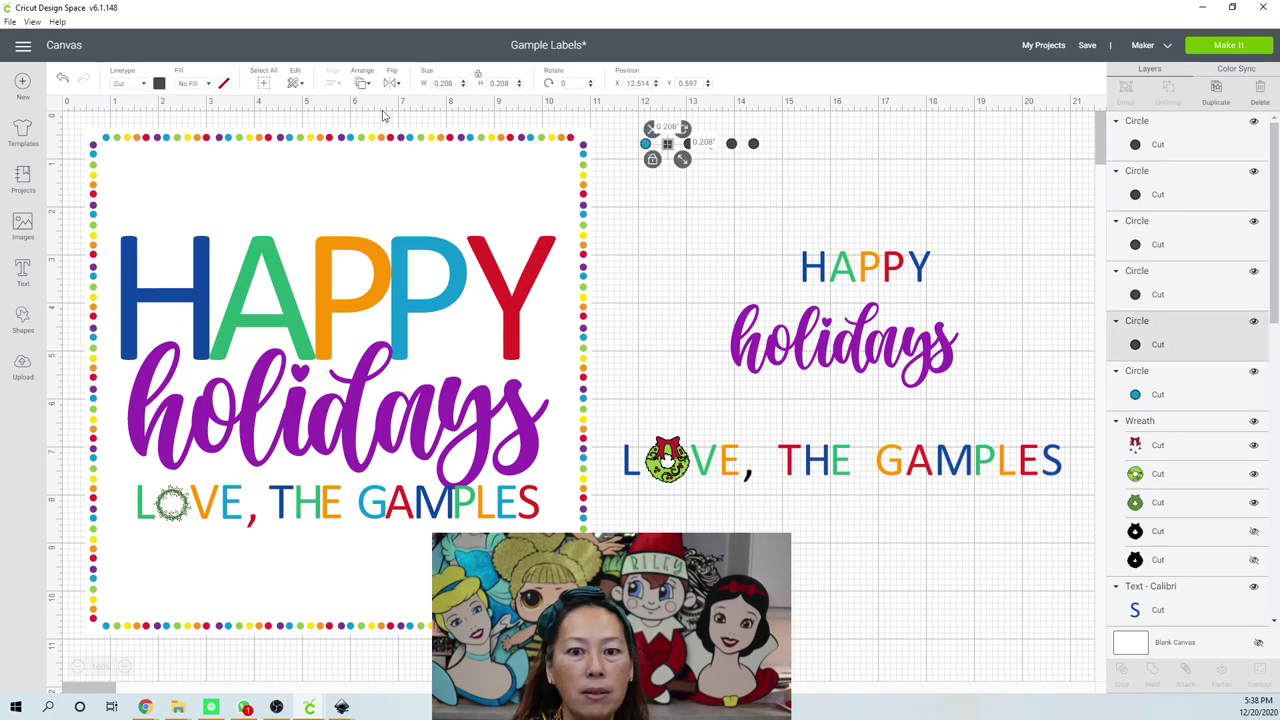
click(158, 84)
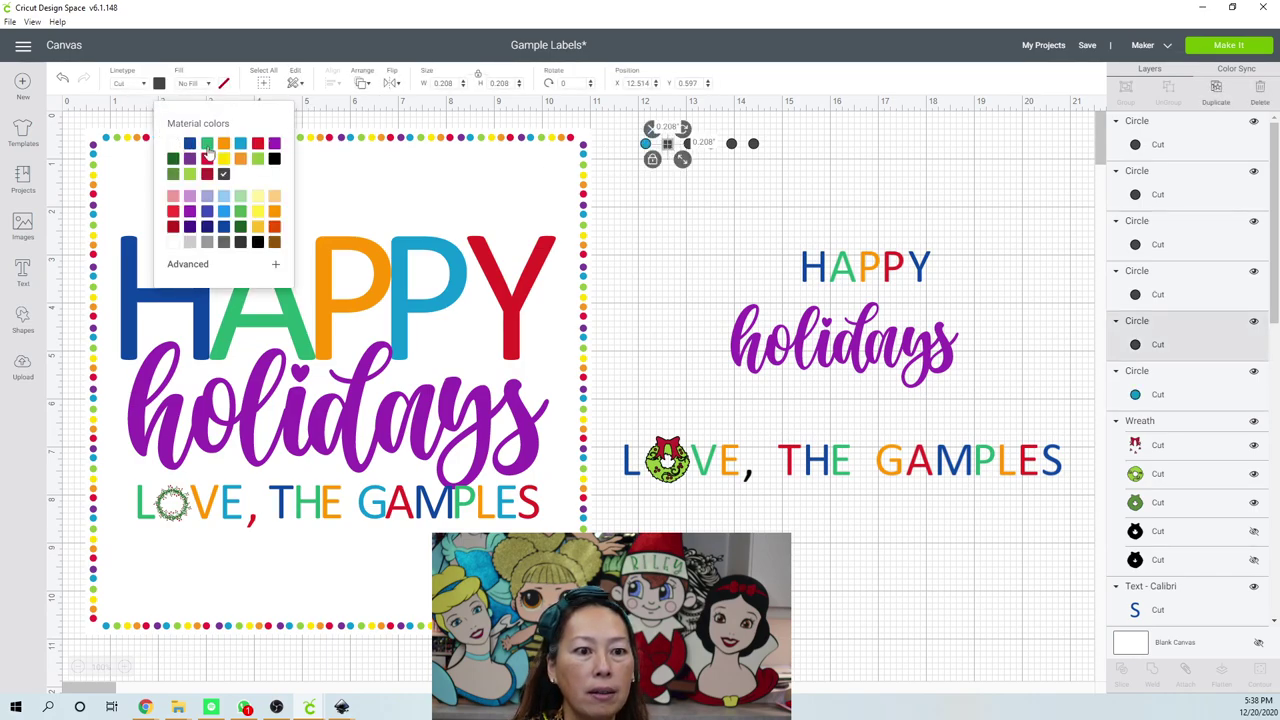
click(256, 163)
click(623, 184)
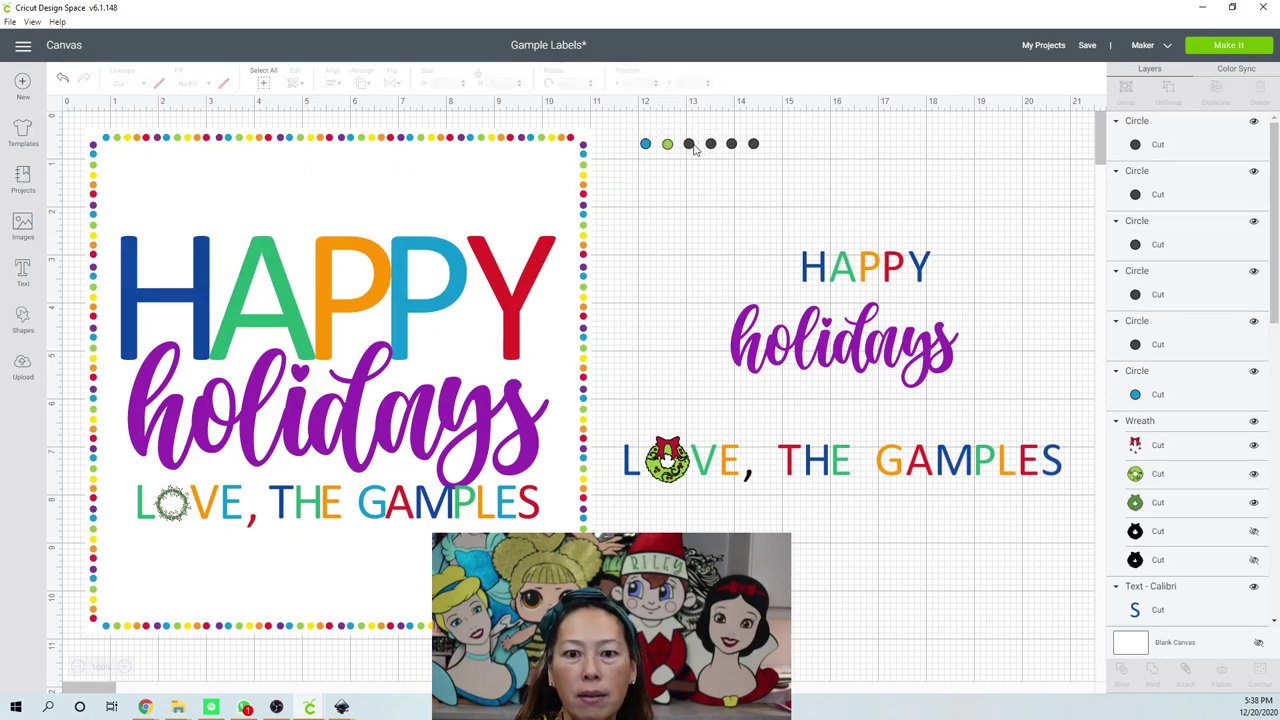
Recolour the row's third circle yellow and its fourth circle orange.
click(689, 145)
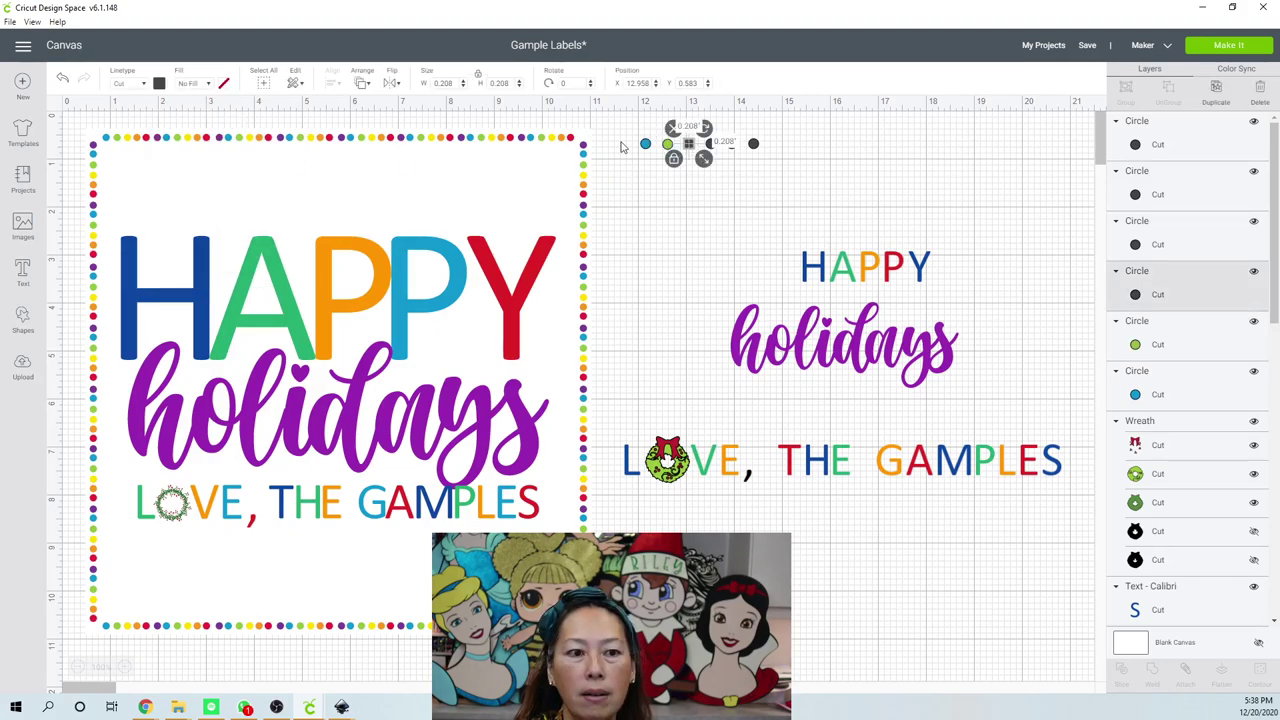
click(160, 84)
click(251, 163)
click(715, 170)
click(711, 144)
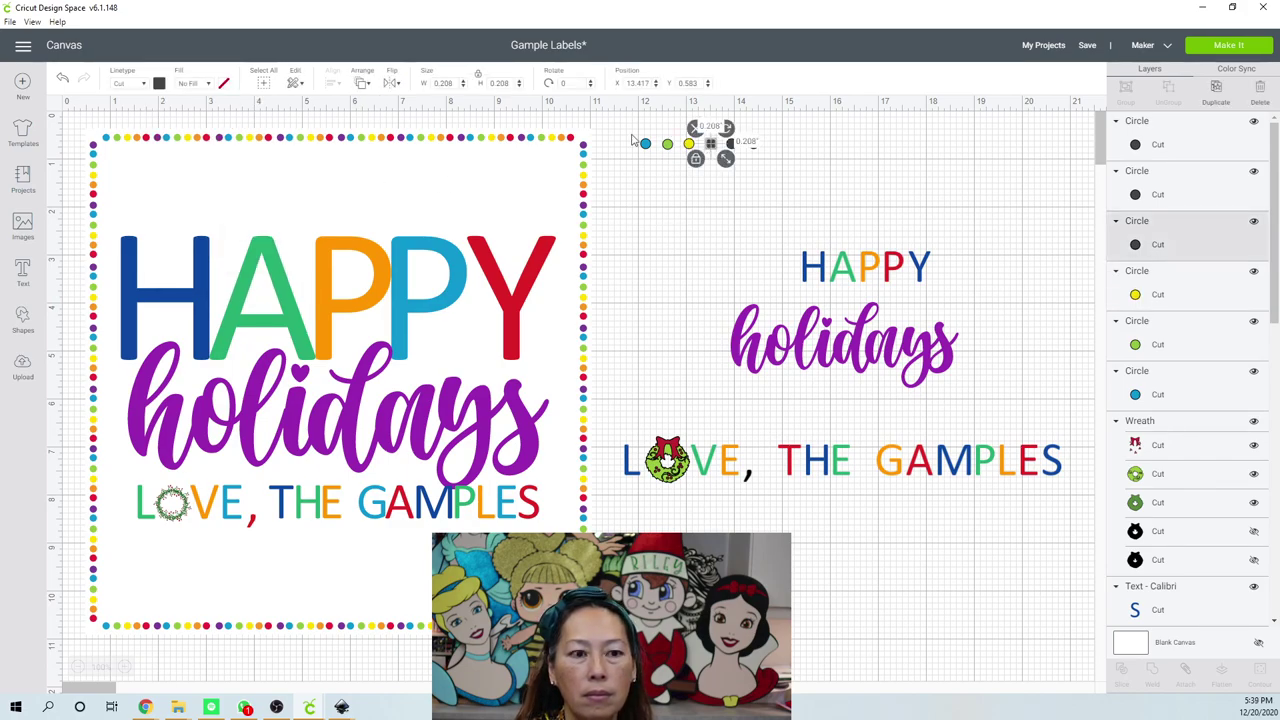
click(158, 85)
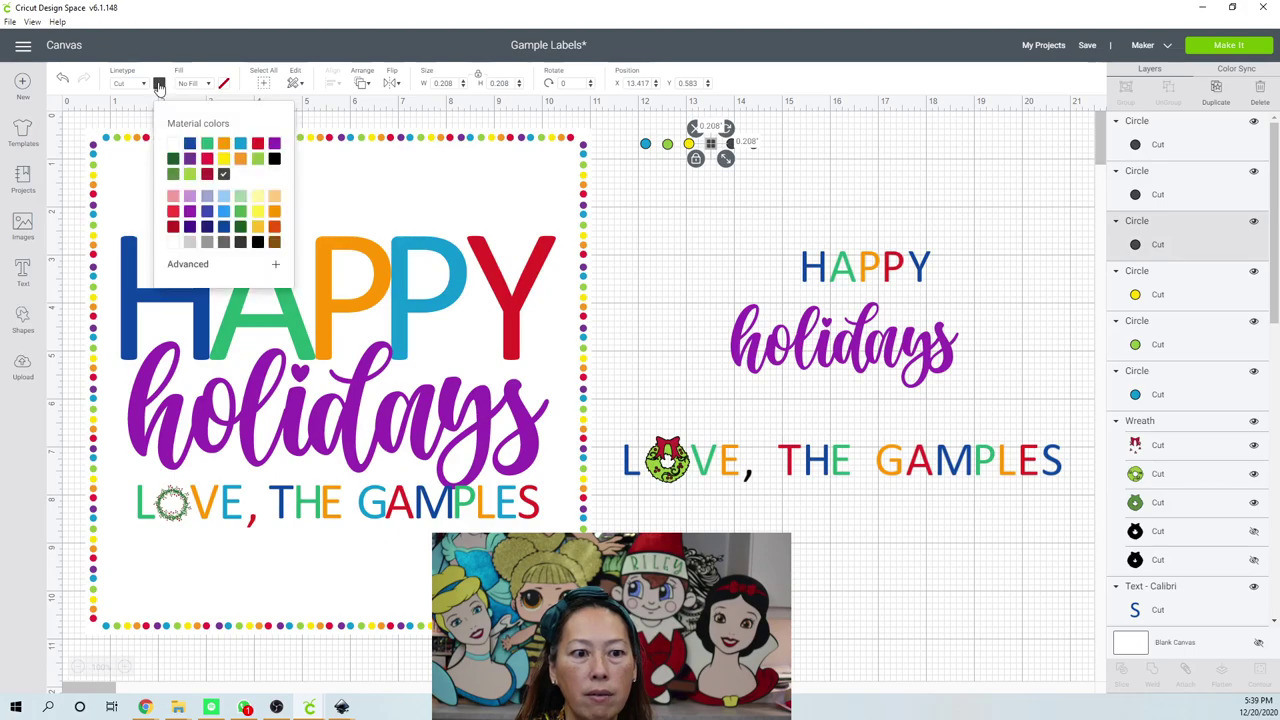
click(240, 158)
click(728, 165)
Recolour the row's fifth circle red and its sixth circle purple.
click(731, 145)
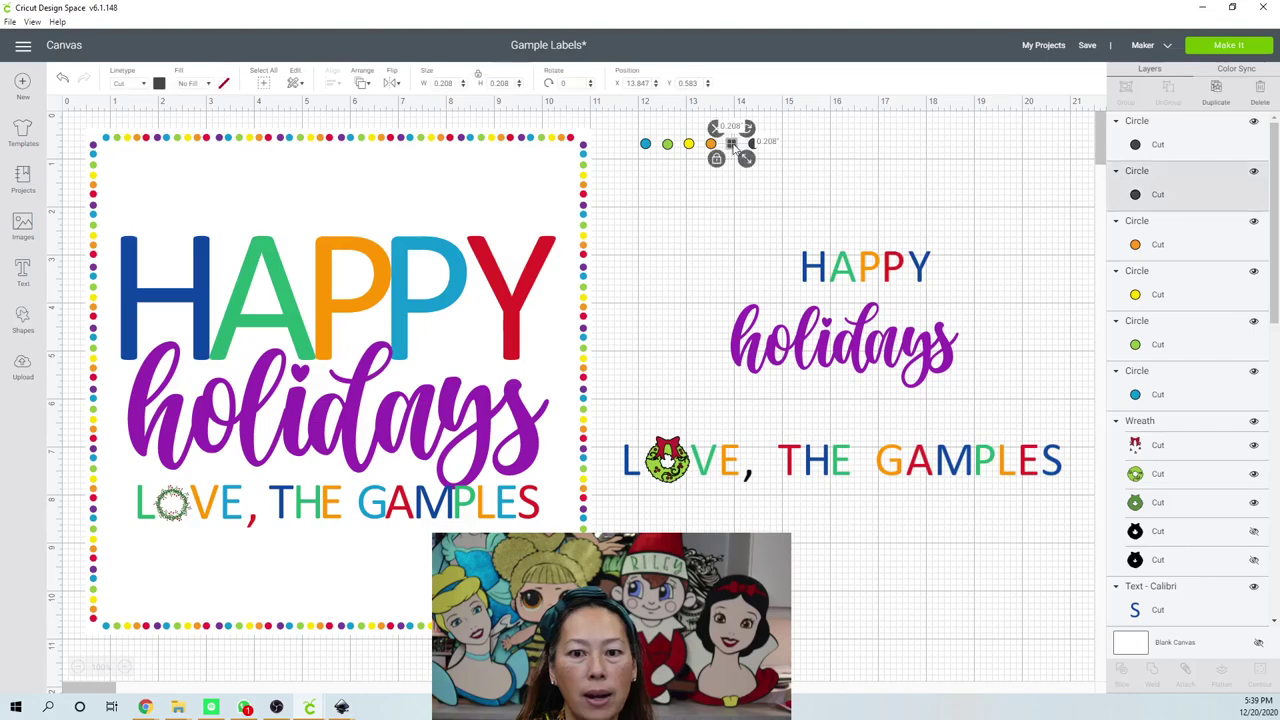
click(159, 85)
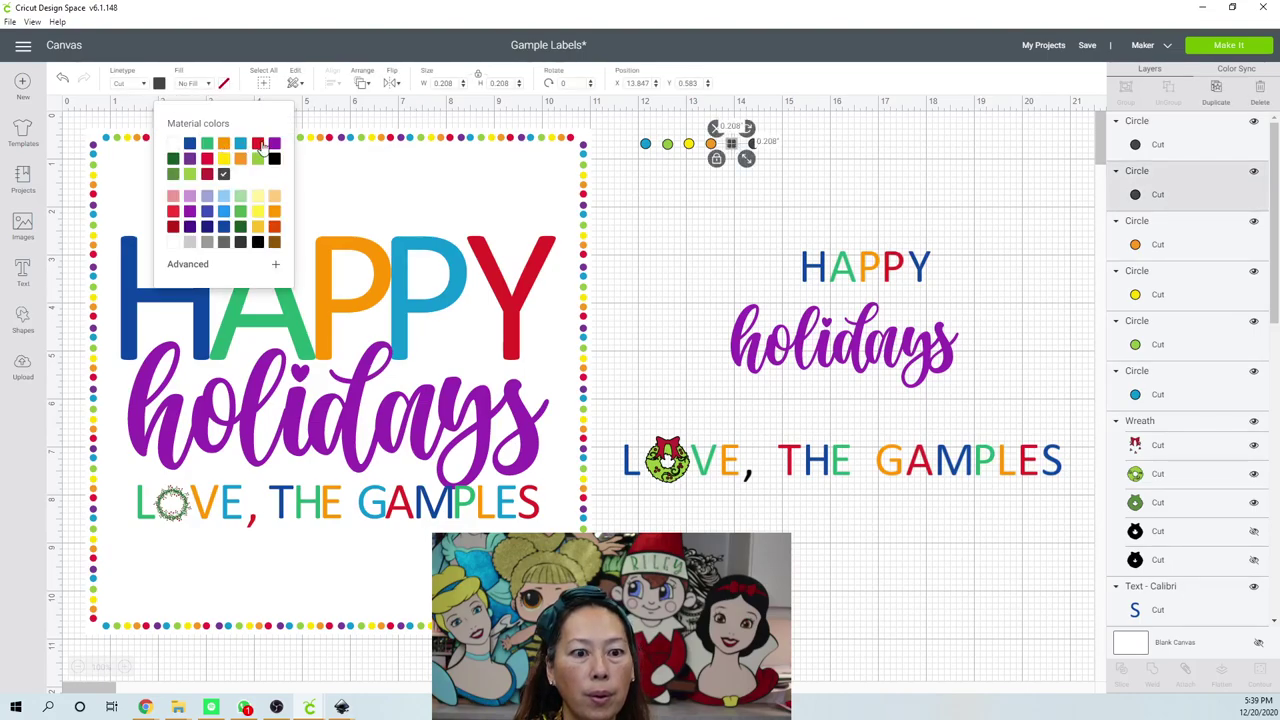
click(772, 218)
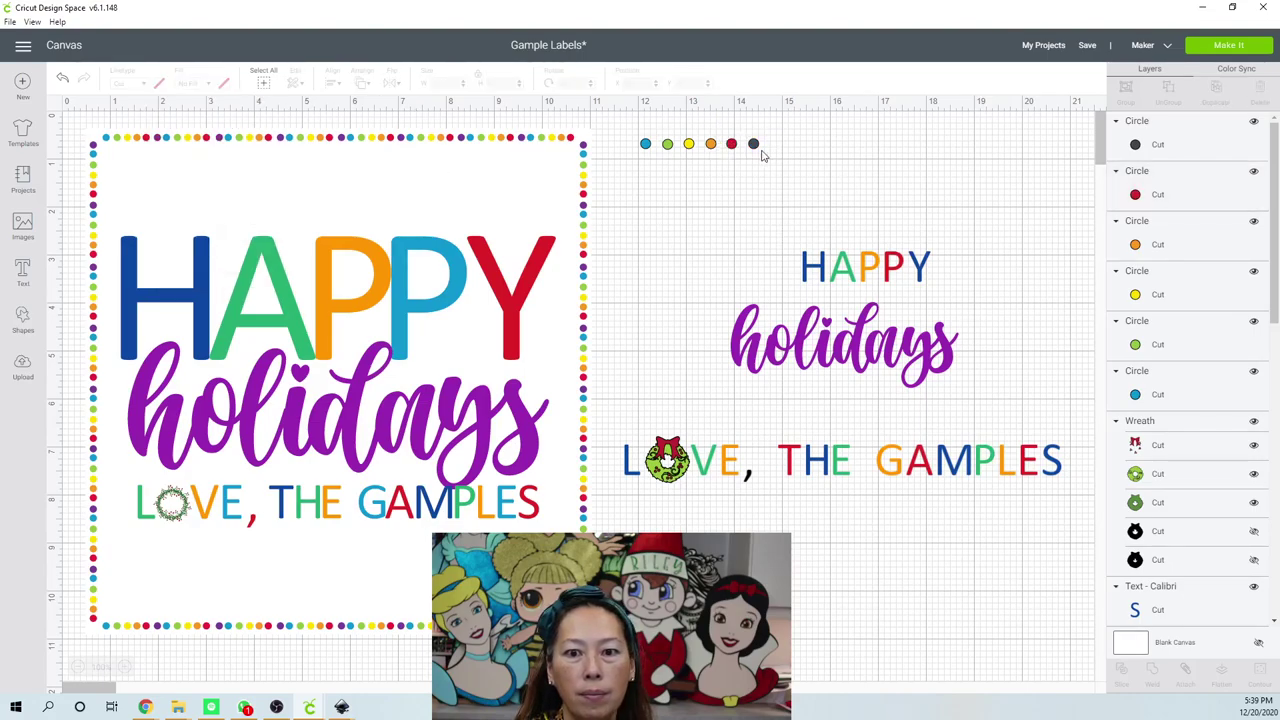
click(755, 146)
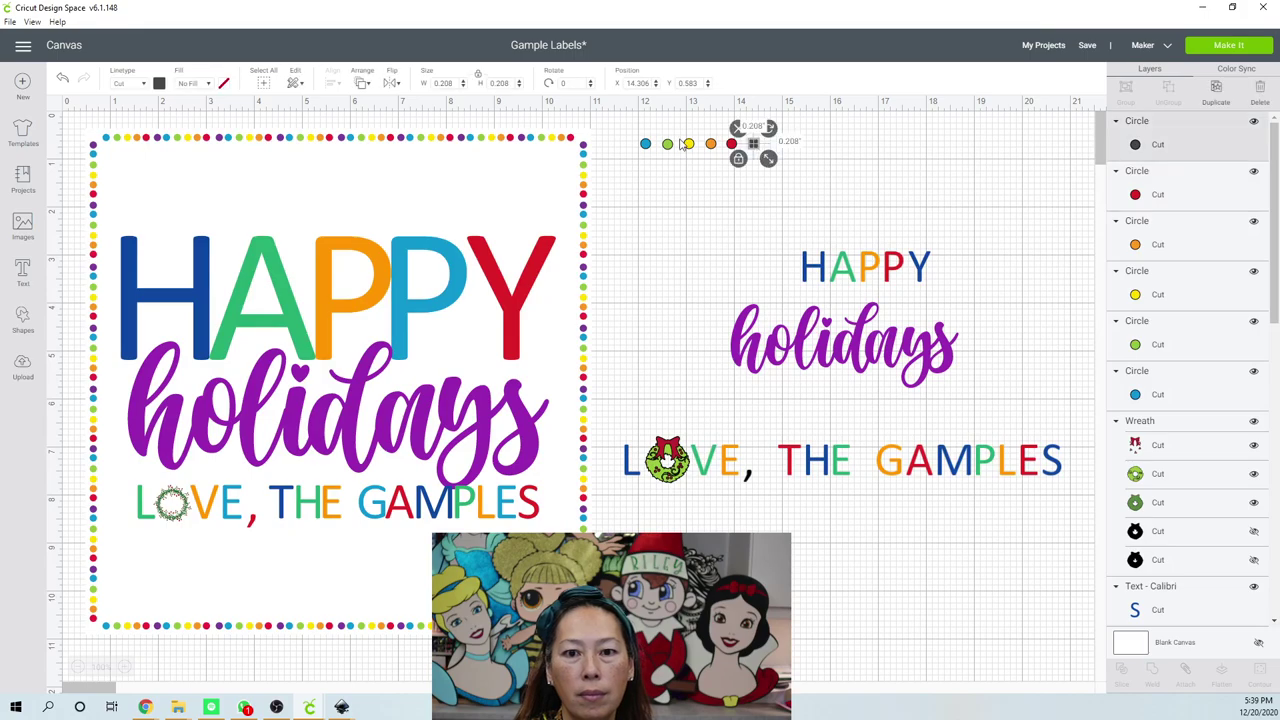
click(158, 85)
click(274, 145)
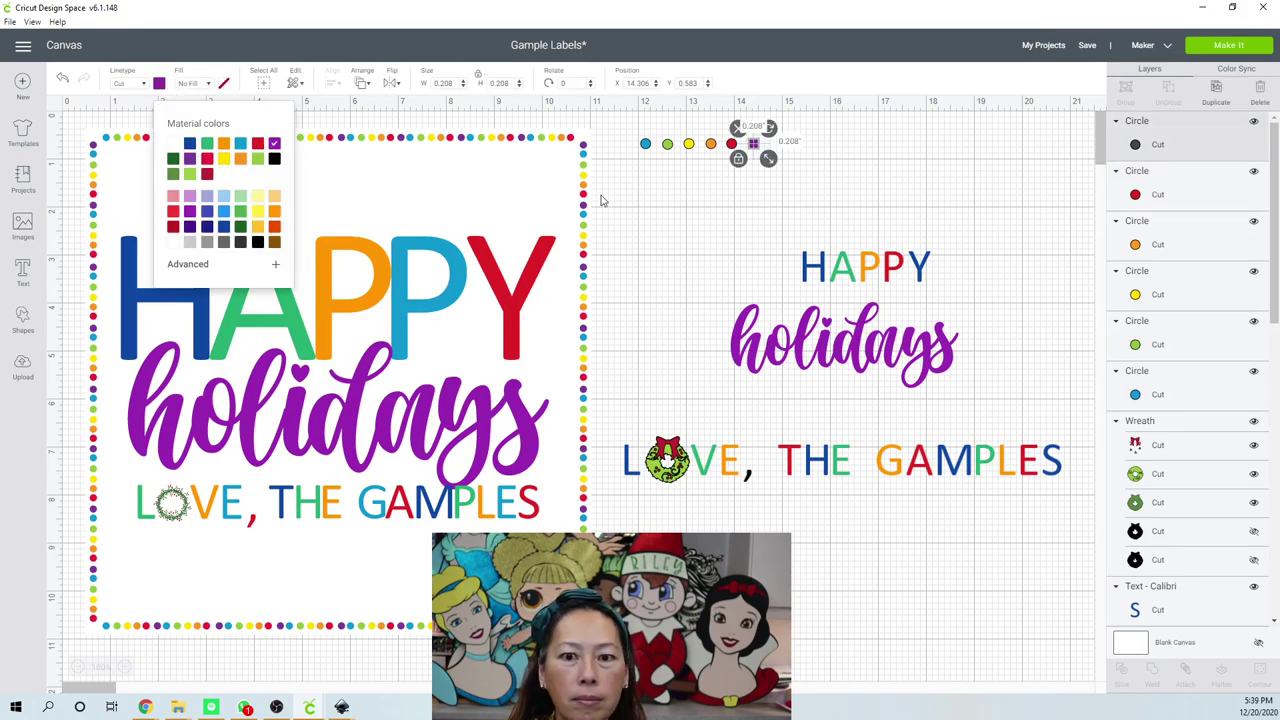
click(665, 203)
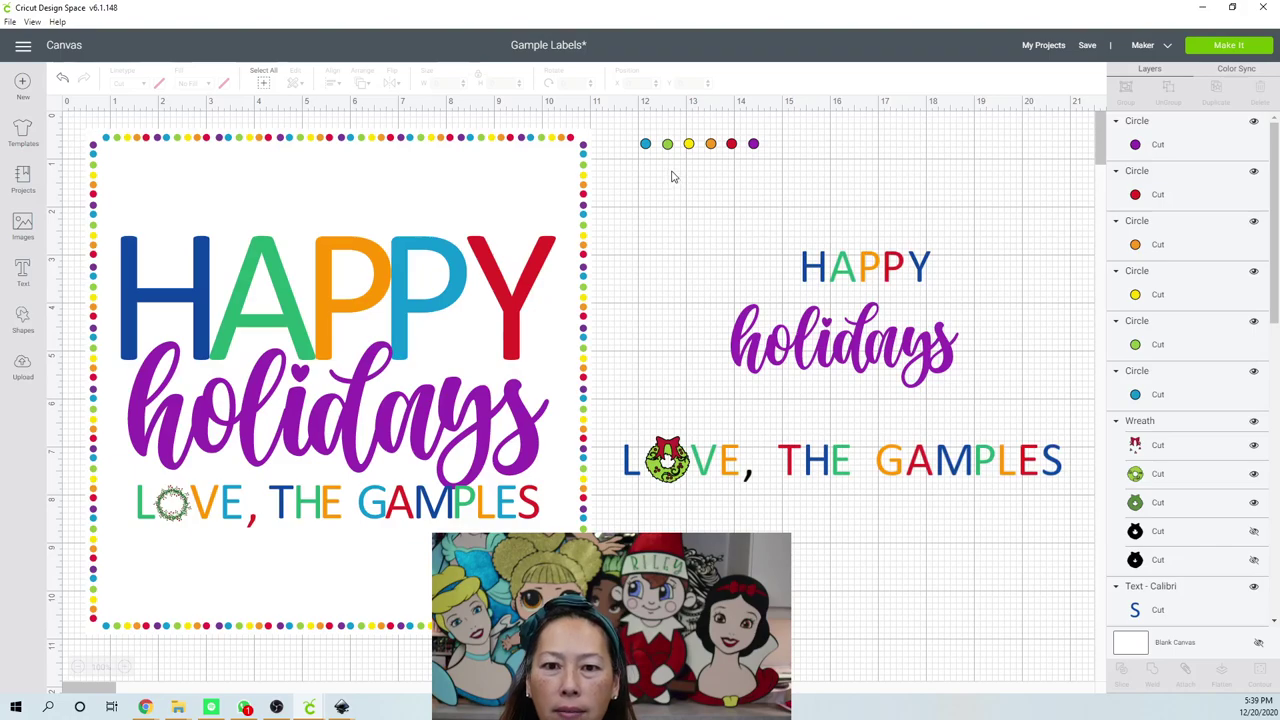
Shrink the whole row of coloured circles together to about 1.875 inches wide.
drag(776, 163, 630, 133)
drag(768, 160, 742, 158)
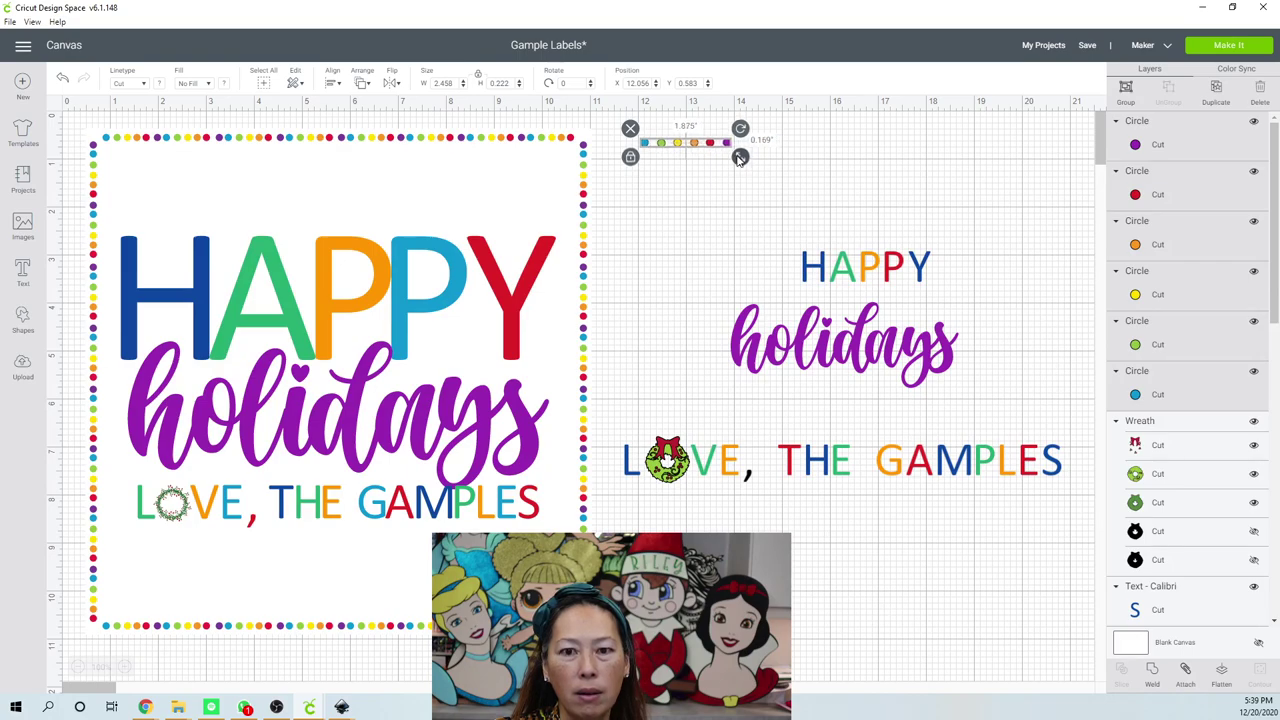
click(674, 186)
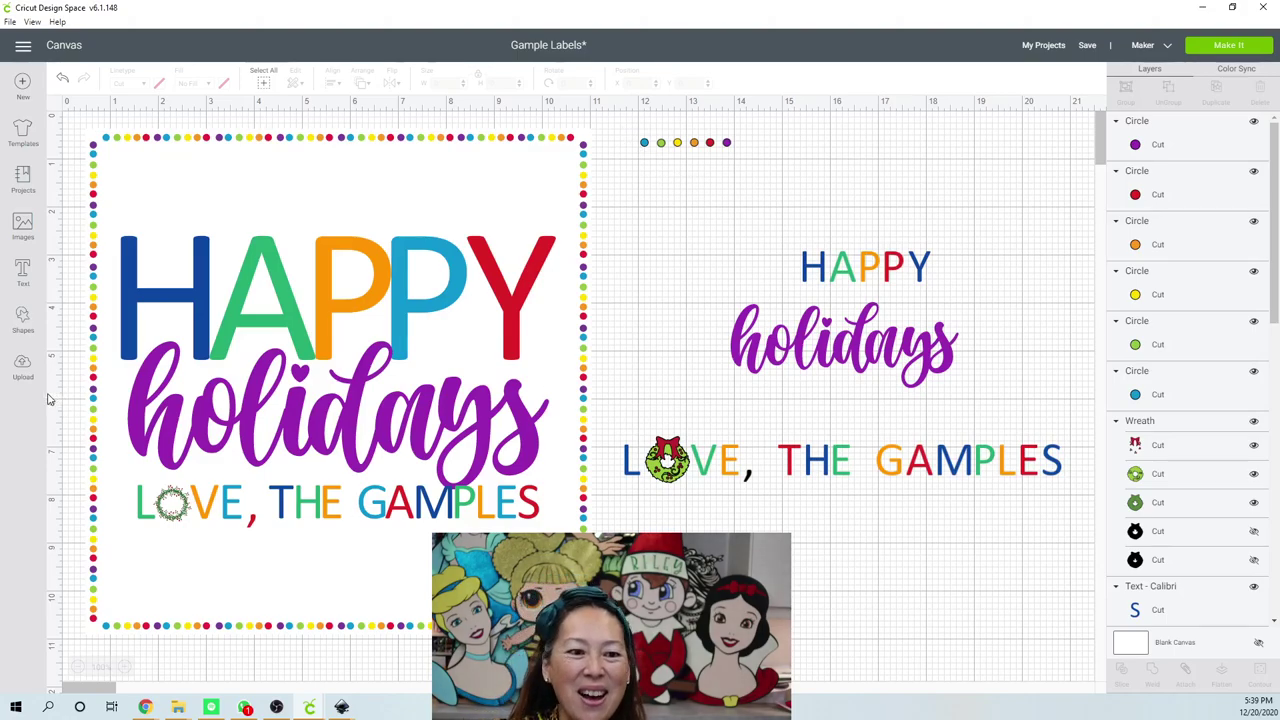
Add a square shape, enlarge it to 6.5 inches and place it so its upper edge overlaps the small design's lower text line.
click(22, 318)
click(76, 234)
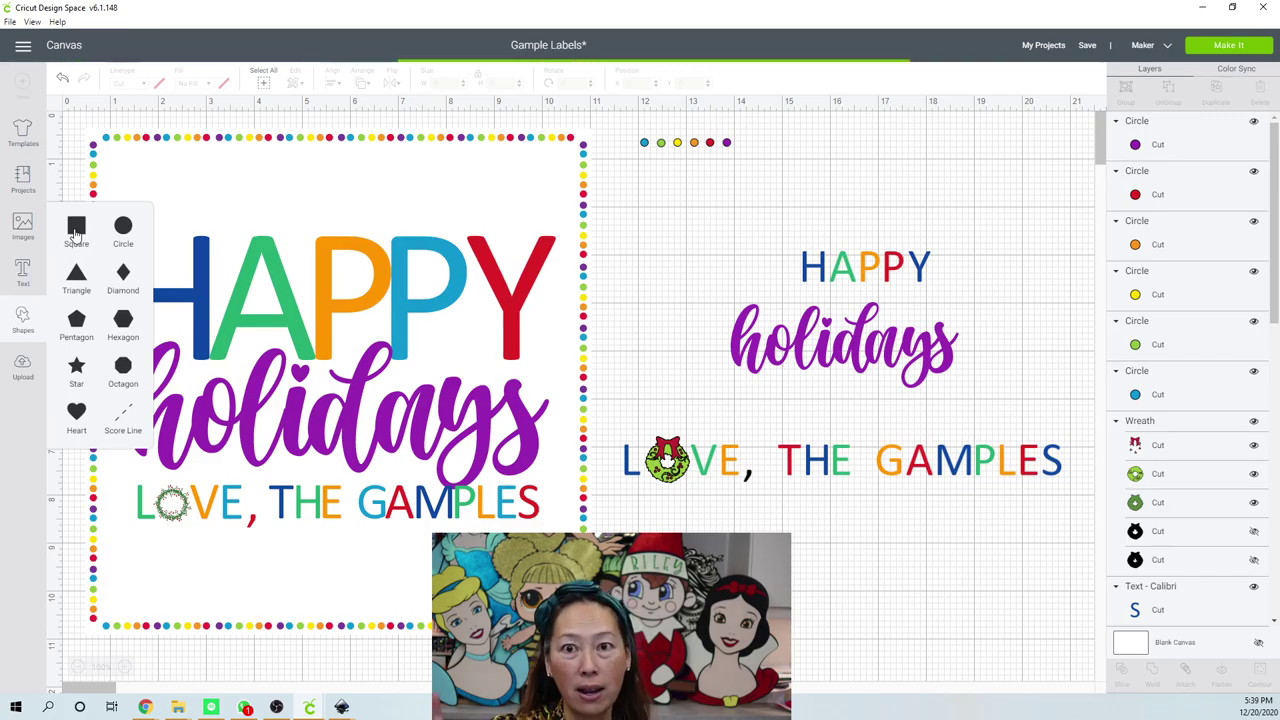
drag(194, 223, 426, 316)
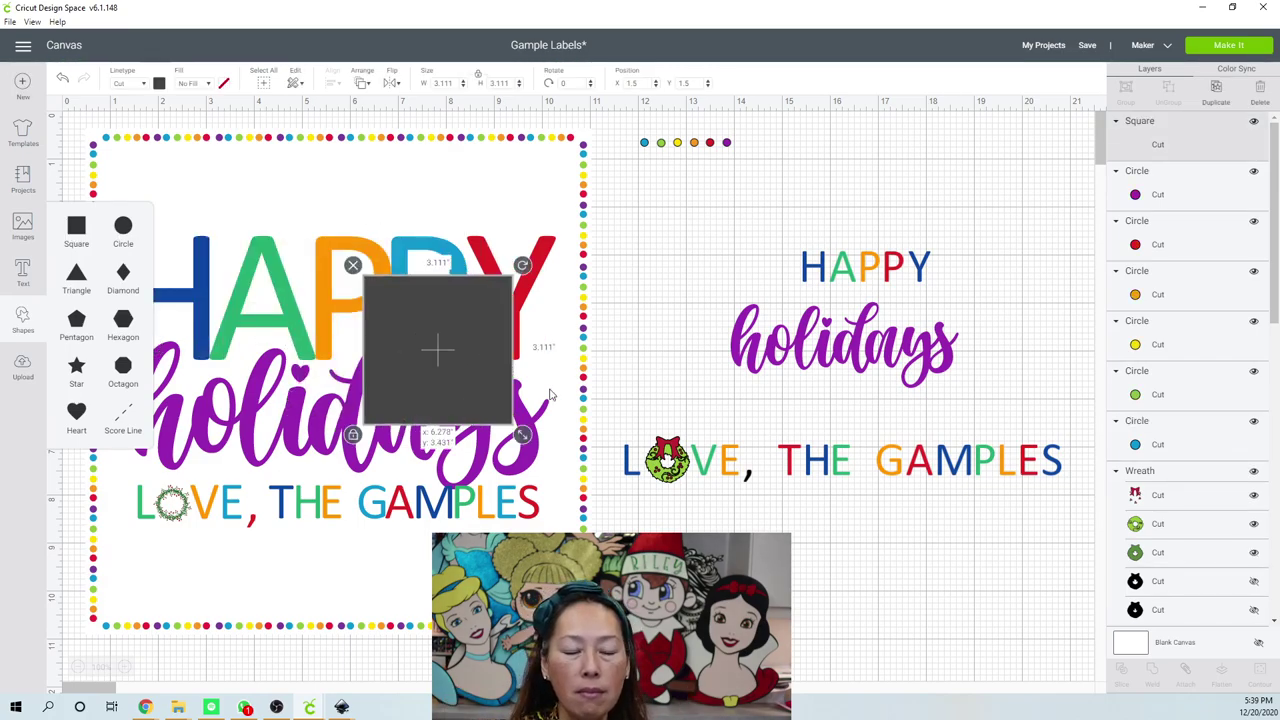
drag(548, 393, 666, 438)
scroll(690, 405, down, 3)
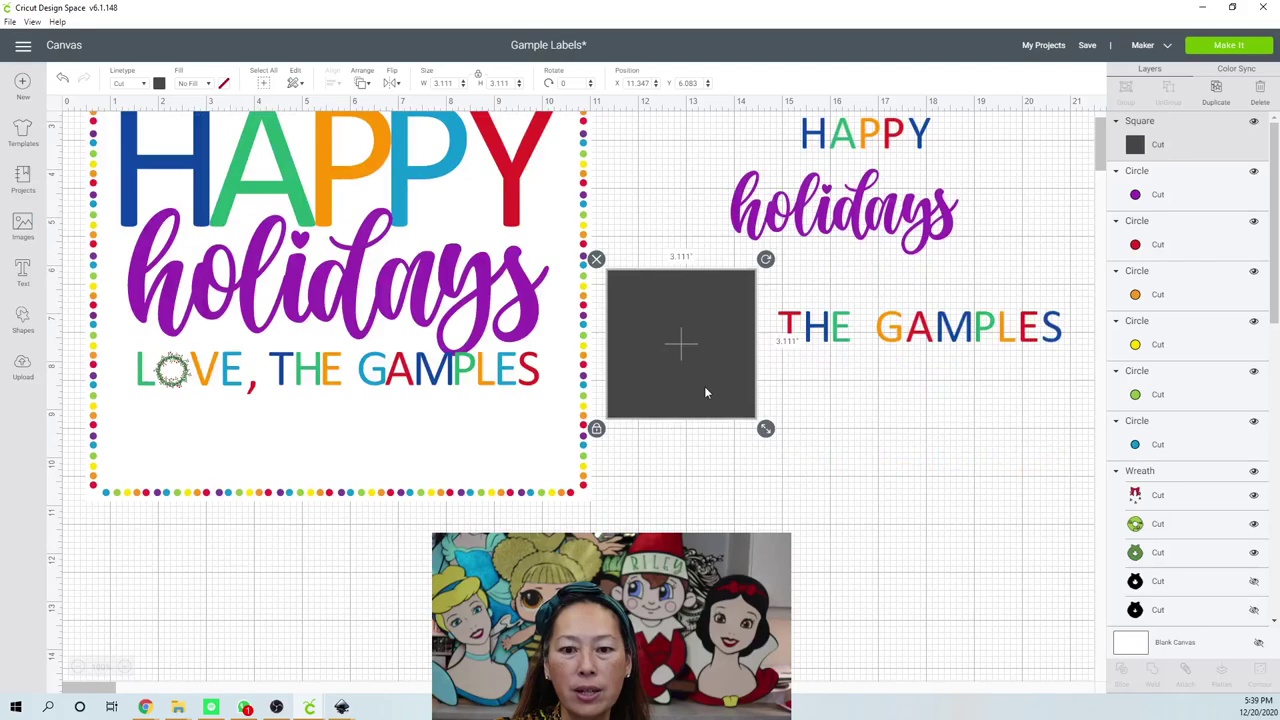
drag(765, 428, 929, 589)
mouse_move(829, 403)
mouse_down()
mouse_move(869, 449)
mouse_move(806, 404)
mouse_up()
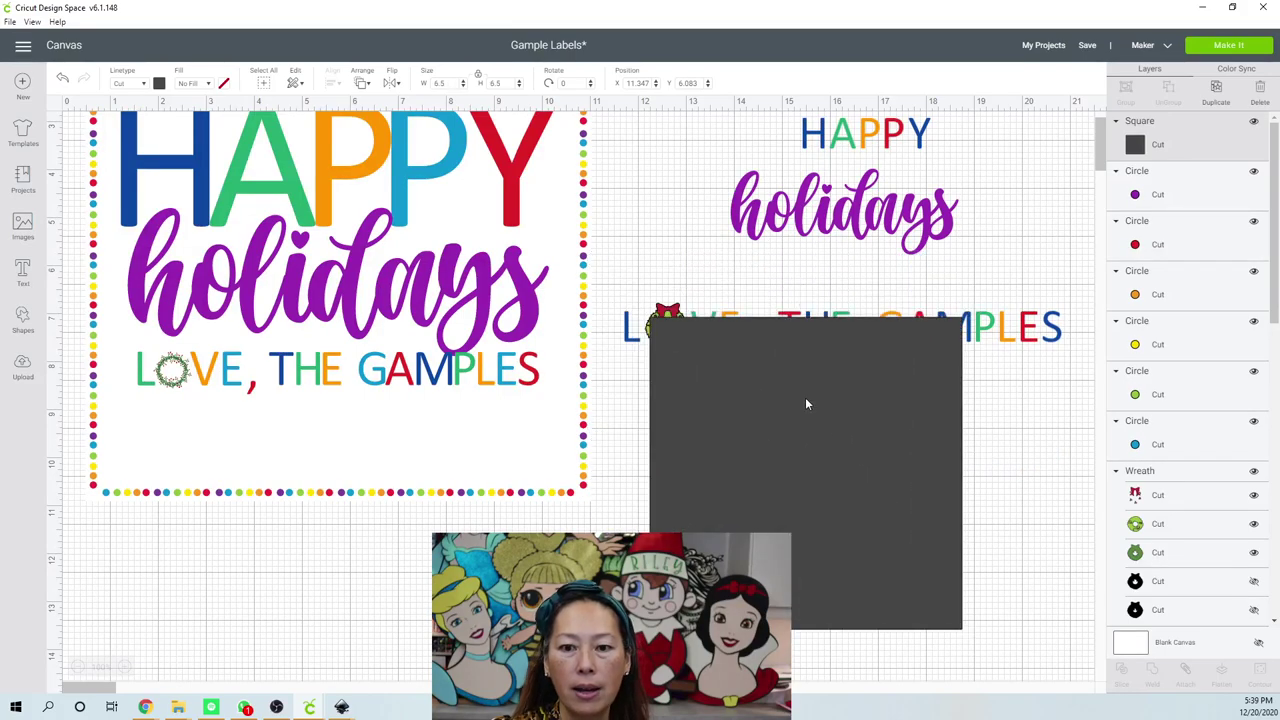
Recolour the 6.5-inch square white and send it to the back behind the lettering.
click(159, 83)
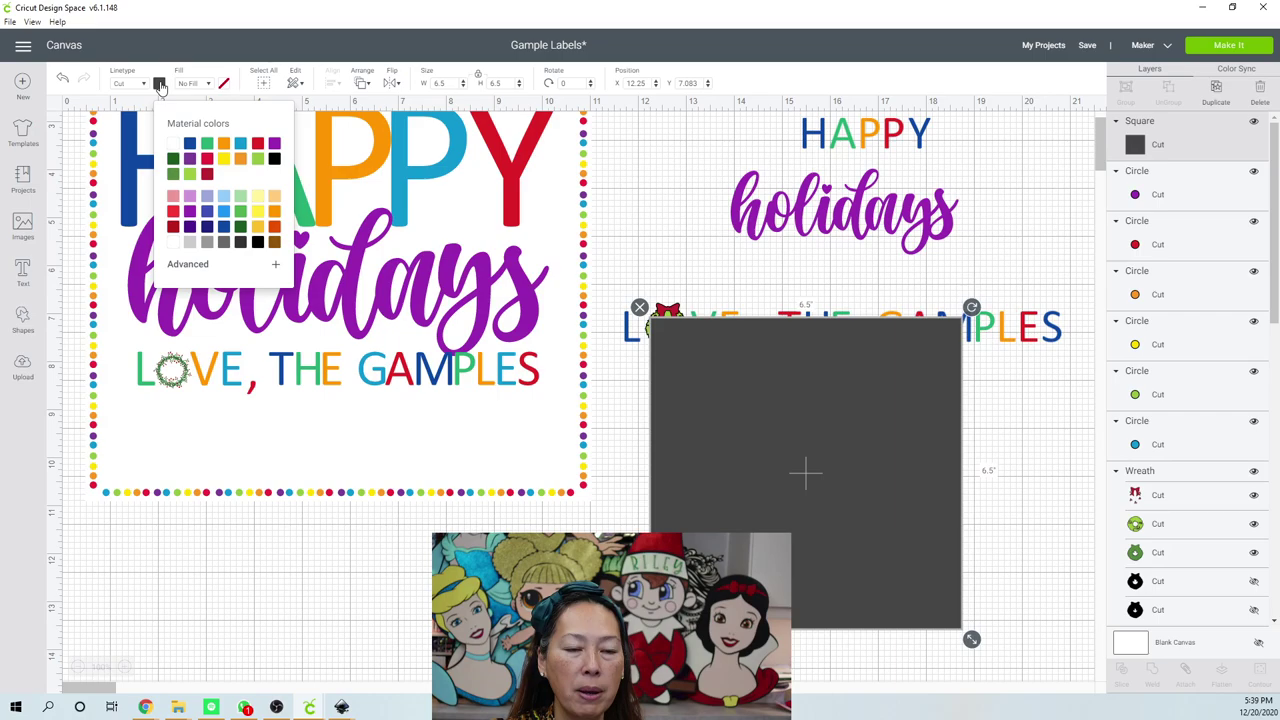
click(173, 143)
click(360, 85)
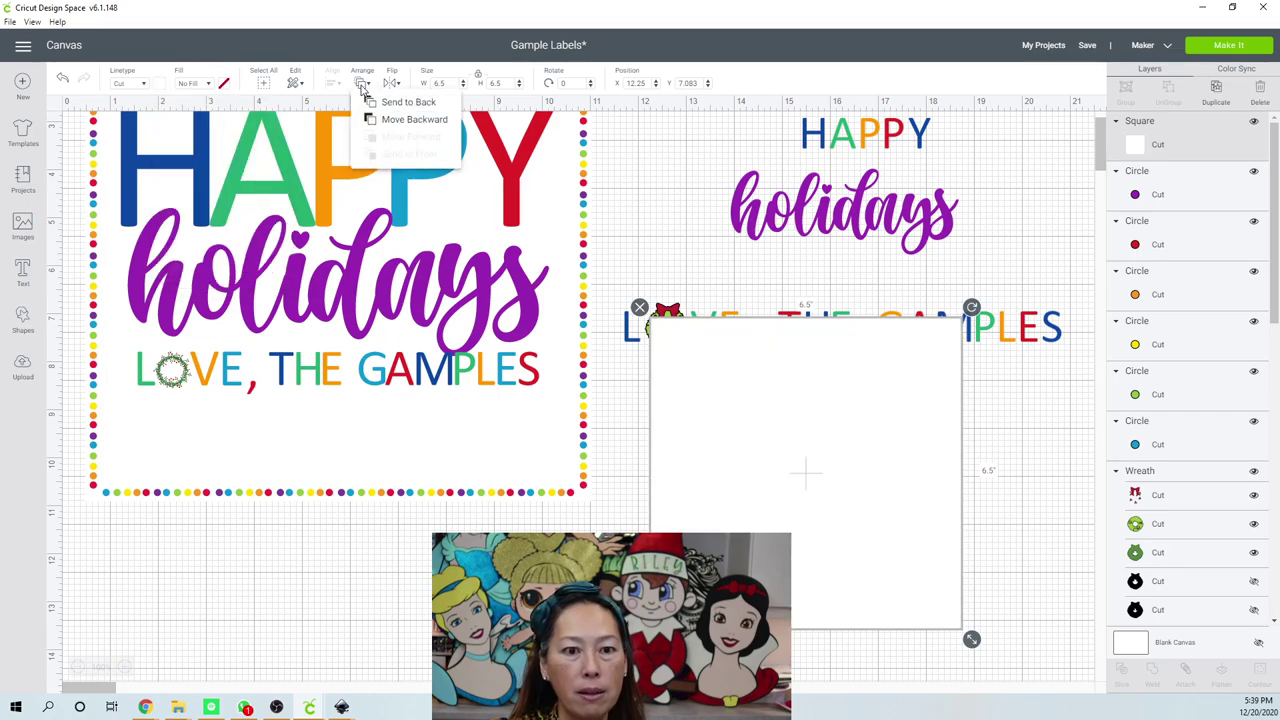
click(380, 103)
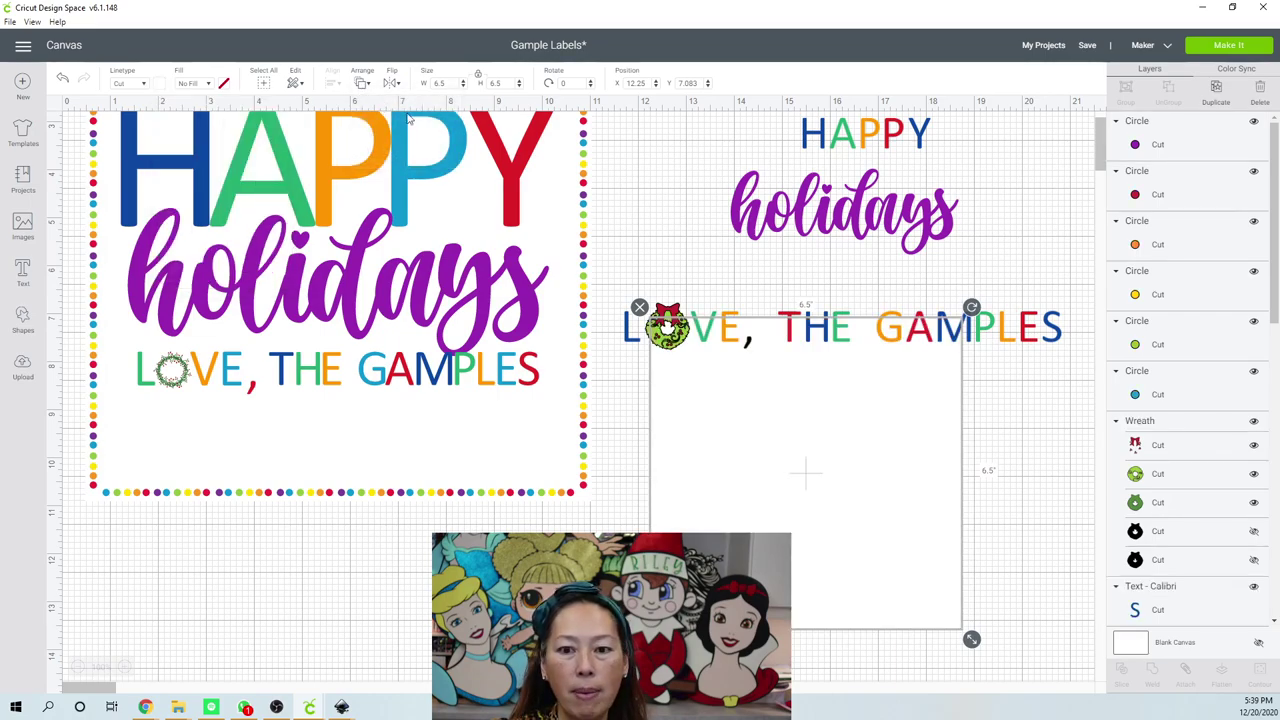
Move the small purple holidays word onto the middle of the white square.
click(810, 256)
drag(847, 216, 813, 469)
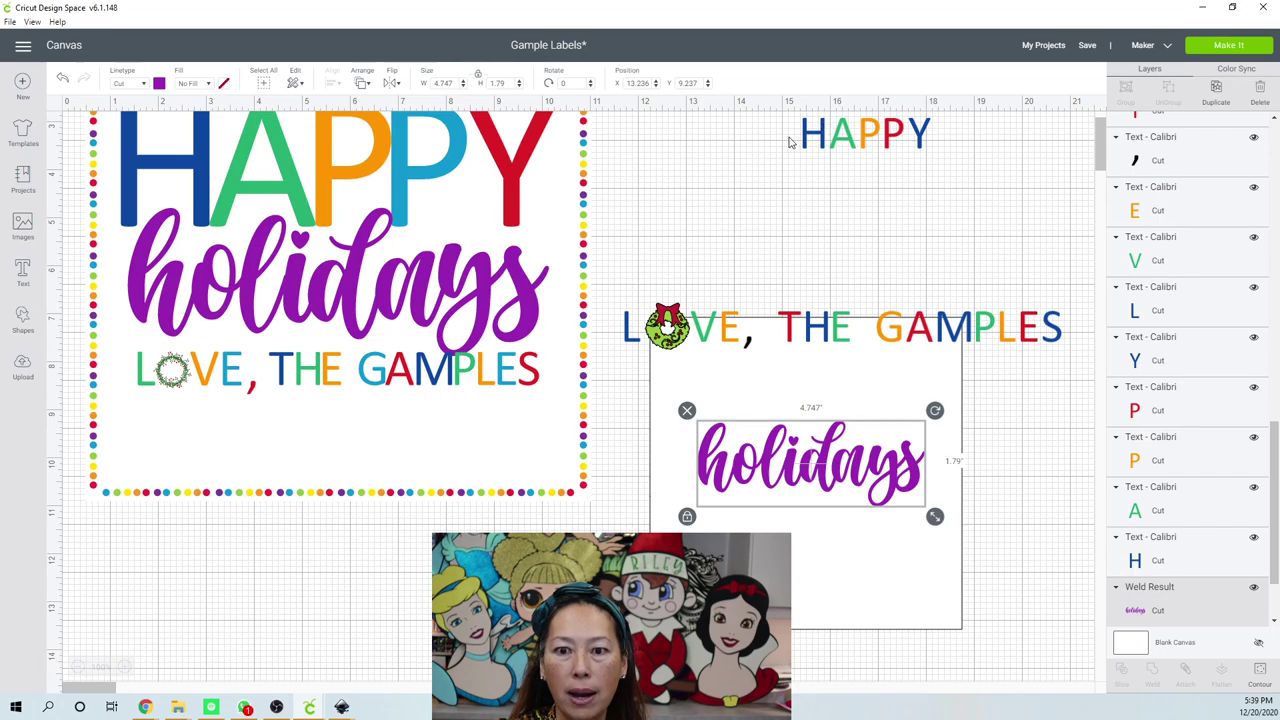
Place the small HAPPY letters as a group above holidays at about 4.81 inches wide and flatten them into one printable image.
drag(776, 112, 946, 166)
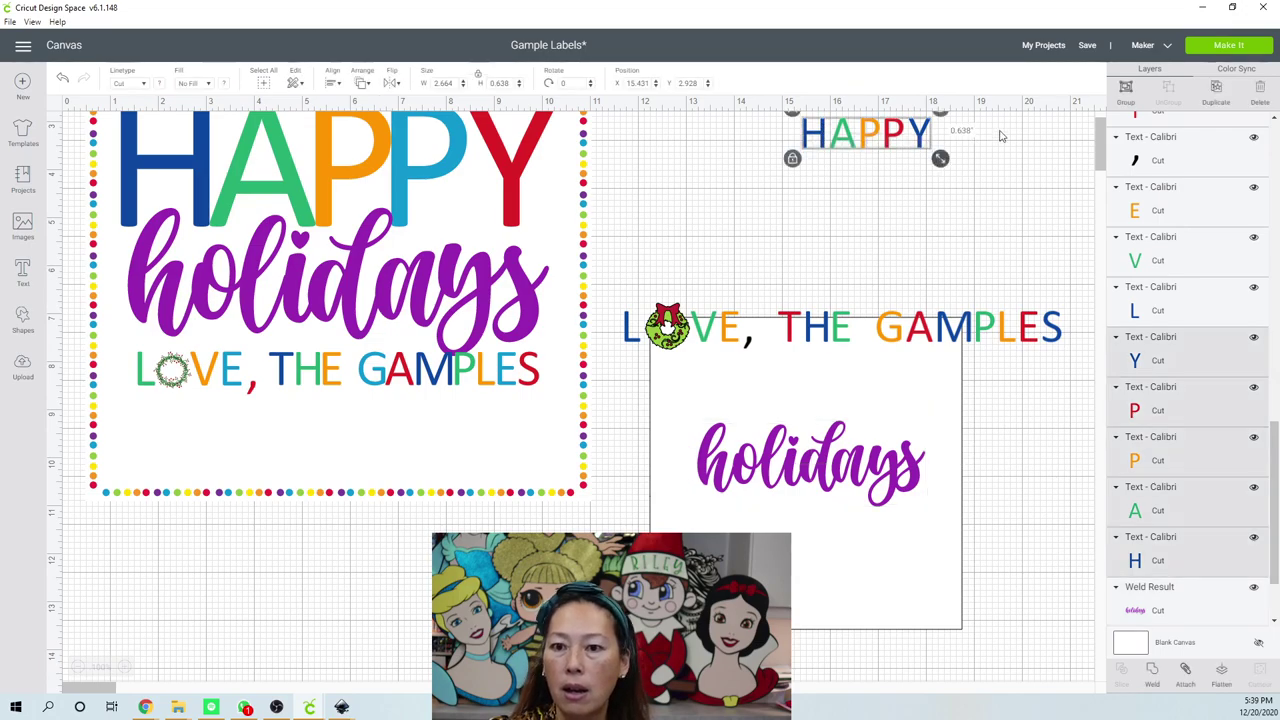
click(1126, 92)
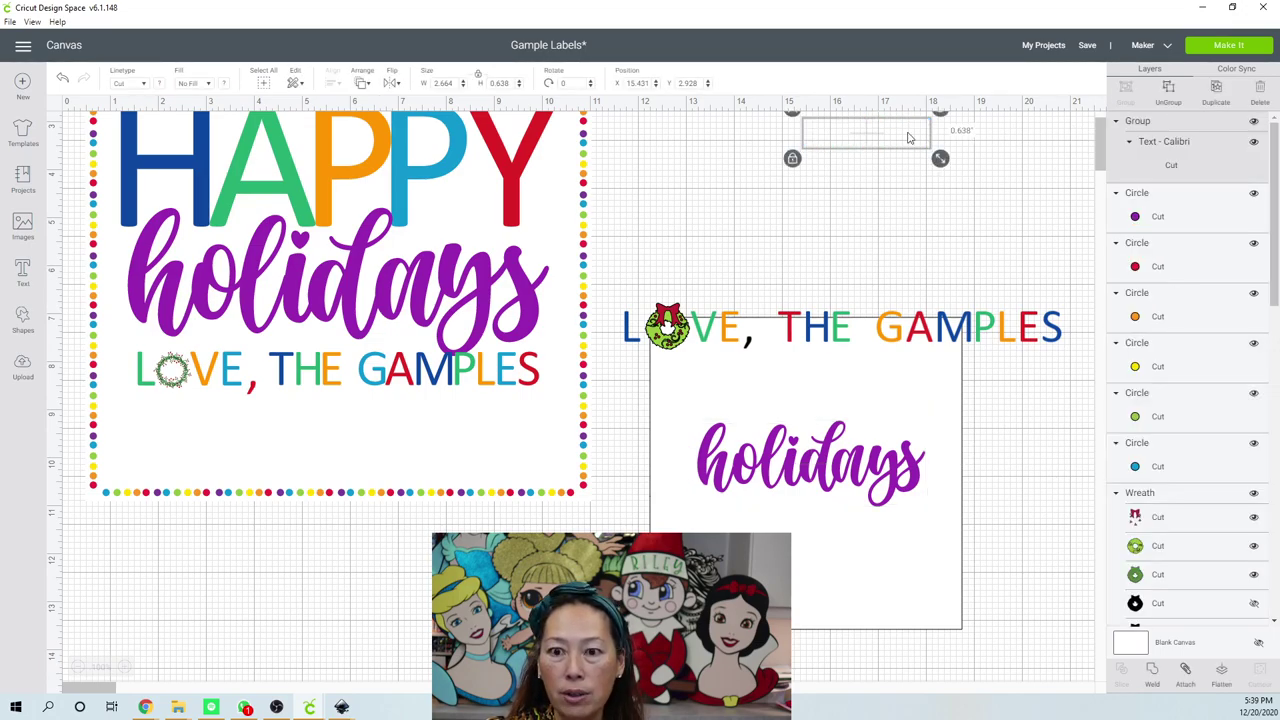
drag(922, 137, 984, 433)
drag(907, 404, 861, 409)
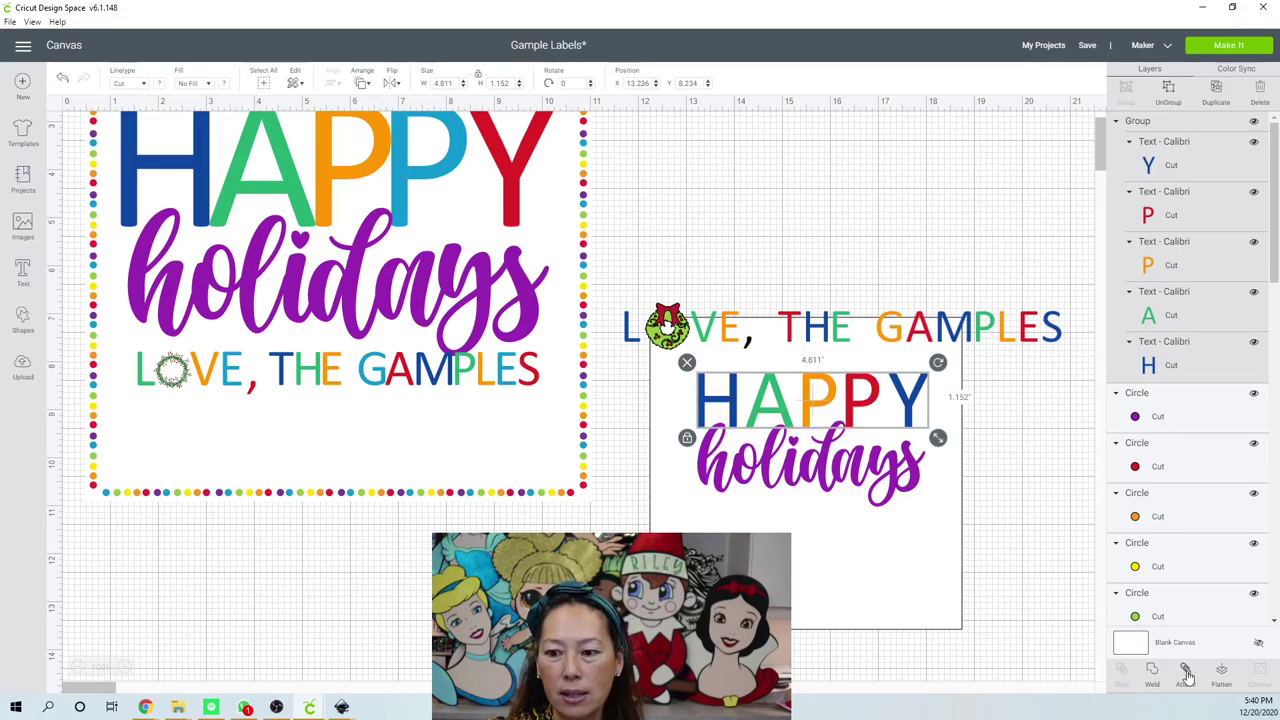
click(1222, 674)
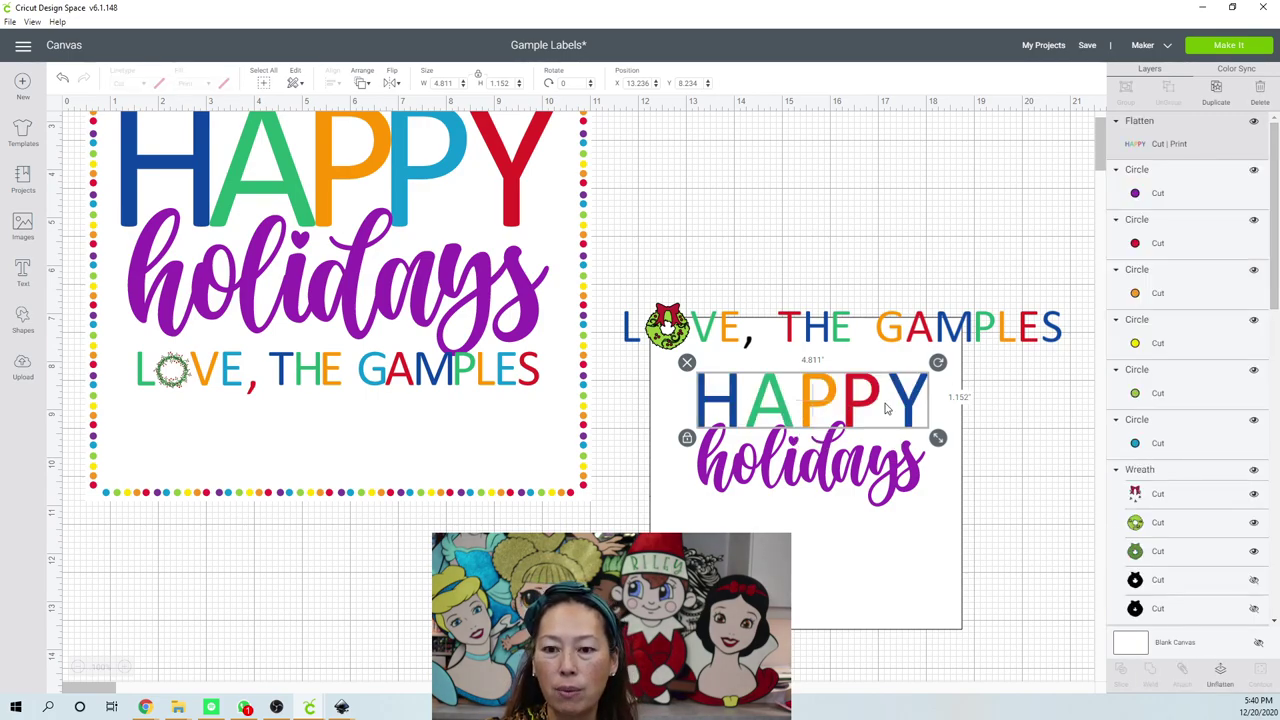
click(820, 227)
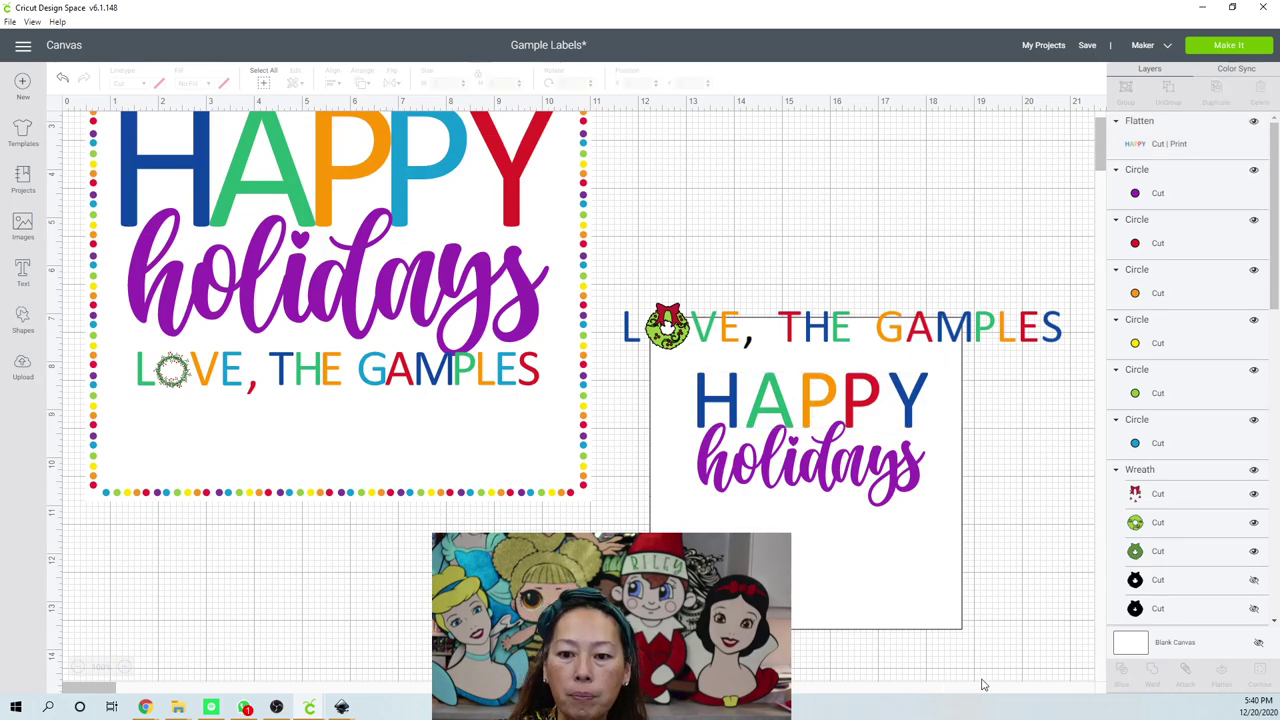
Move the white square together with its lettering down to about Y 9.375 inches, clear of the small lower text line.
drag(990, 670, 658, 398)
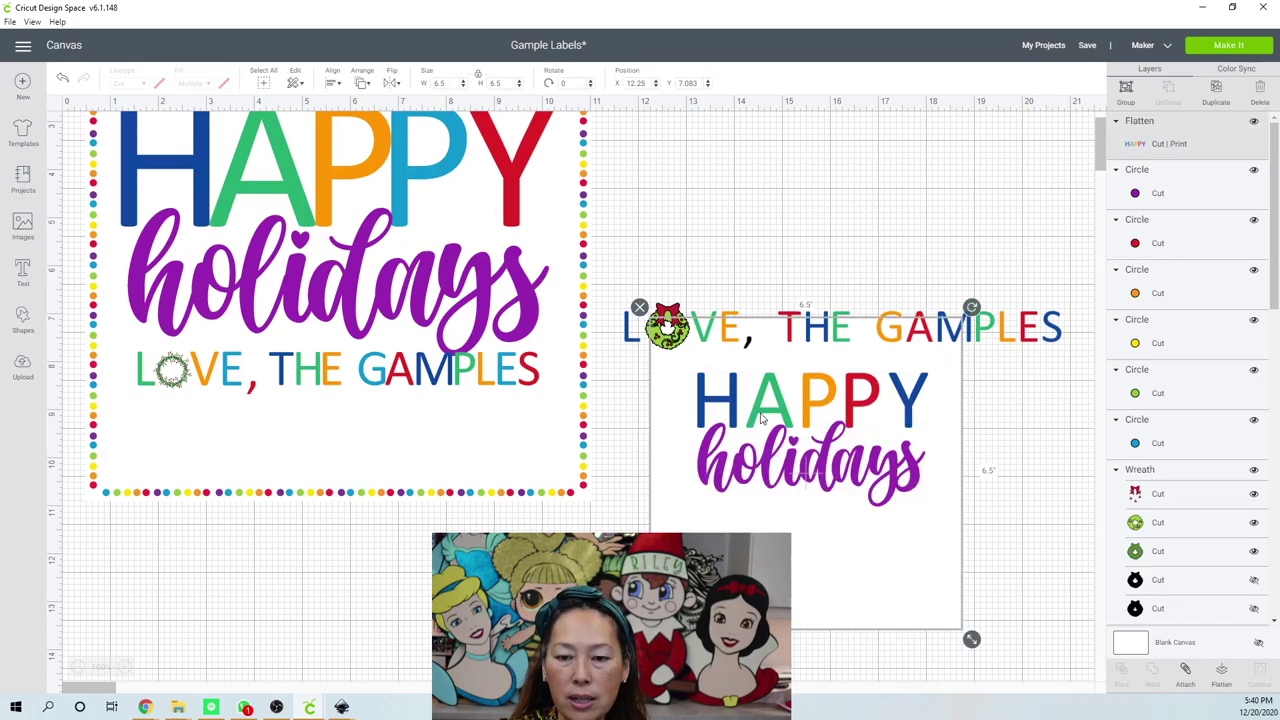
drag(775, 405, 777, 515)
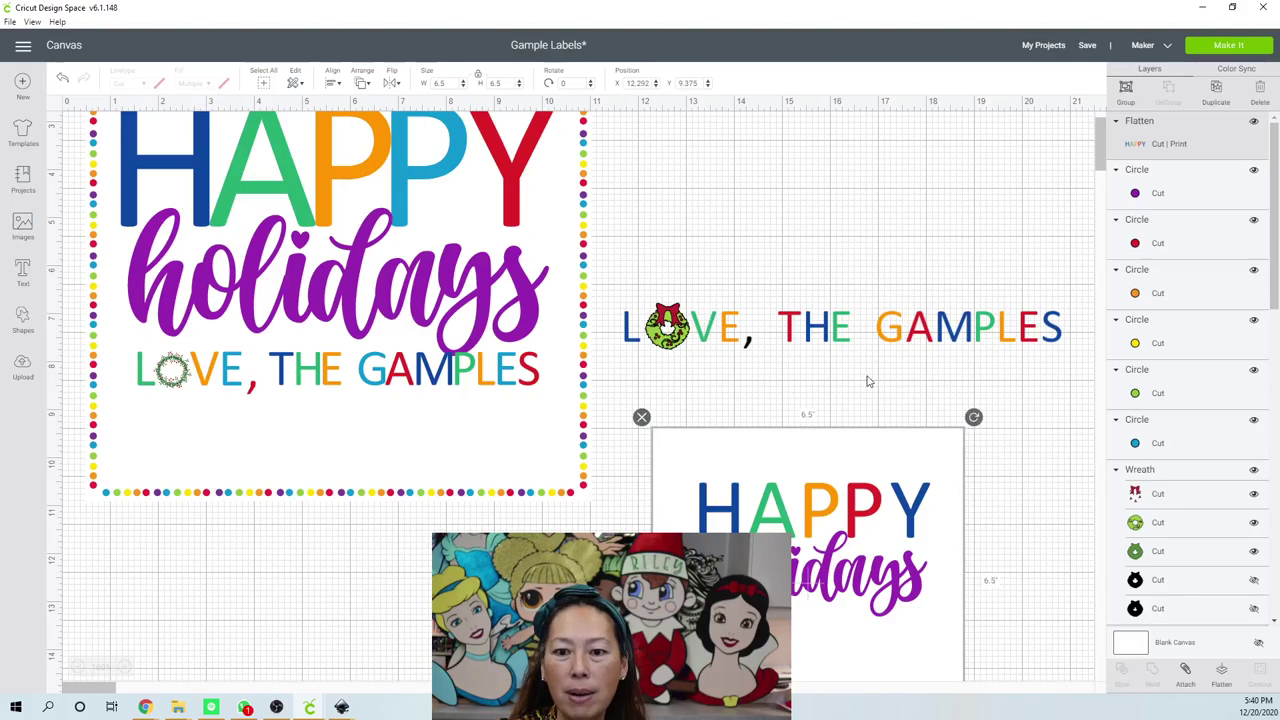
click(770, 300)
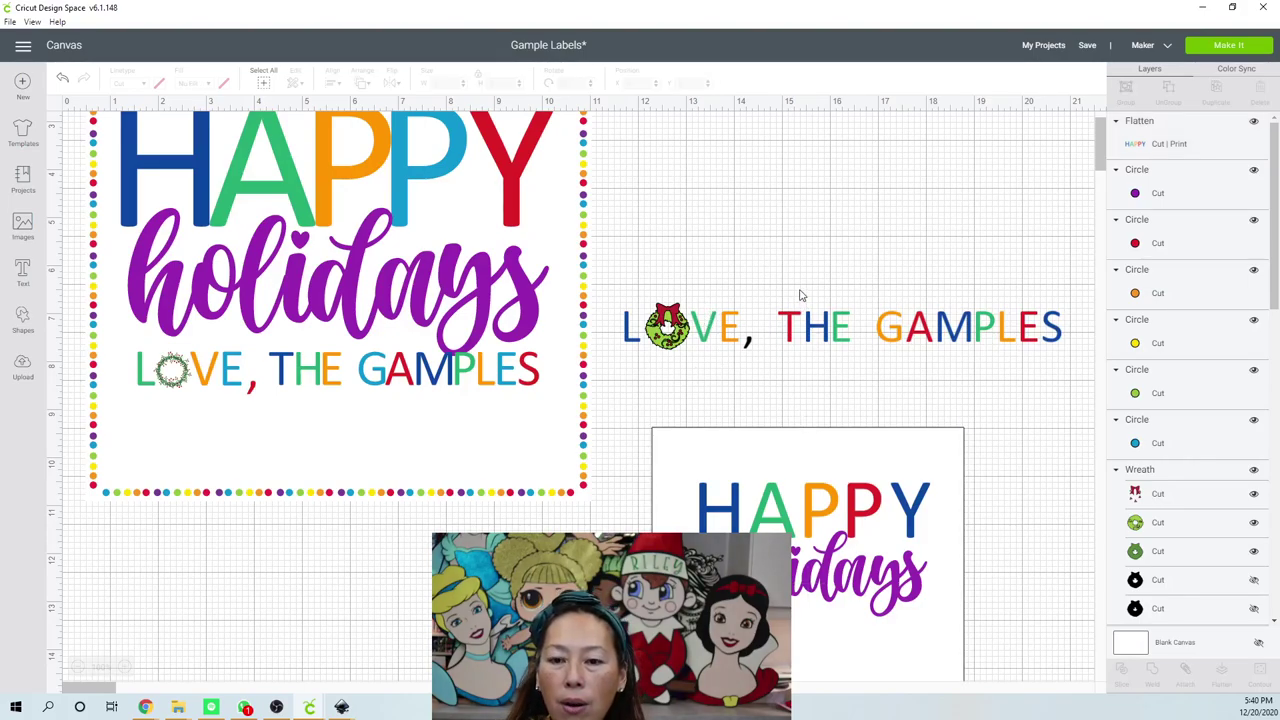
Shift the word THE in the small LOVE line 0.4 inch left, closer to the comma.
drag(781, 297, 864, 355)
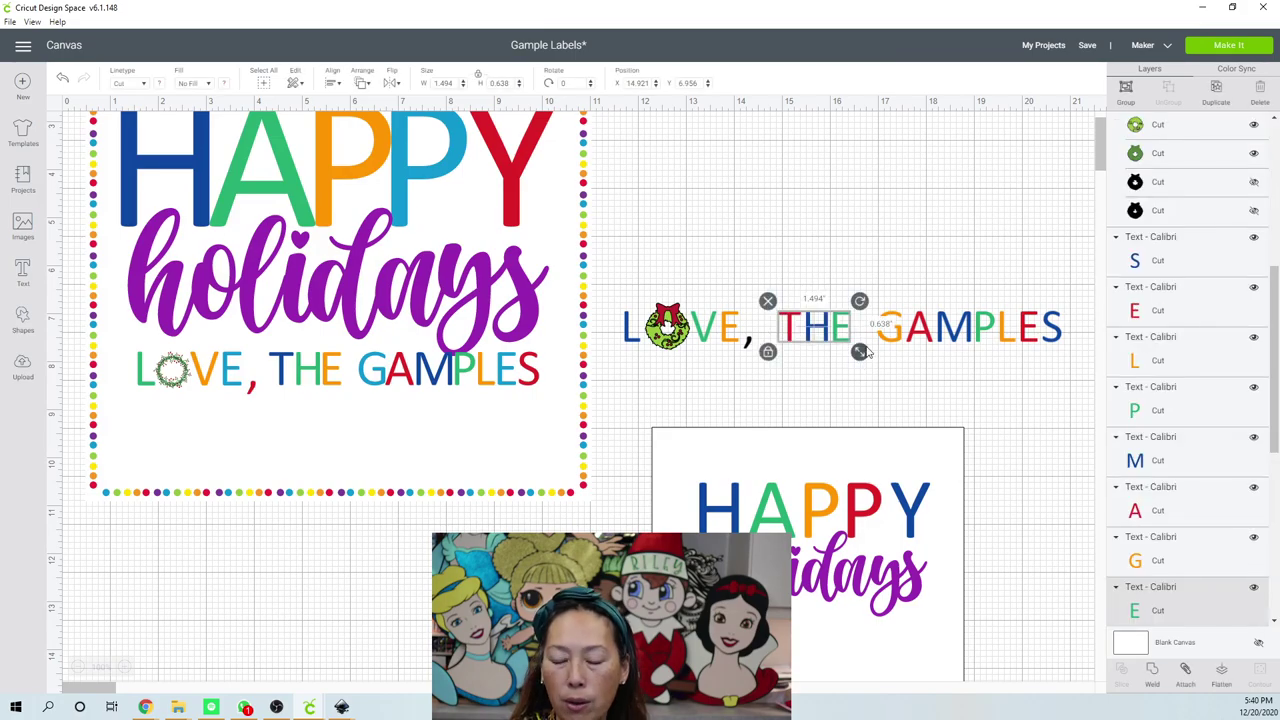
key(Left)
key(Left)
key(Left)
key(Left)
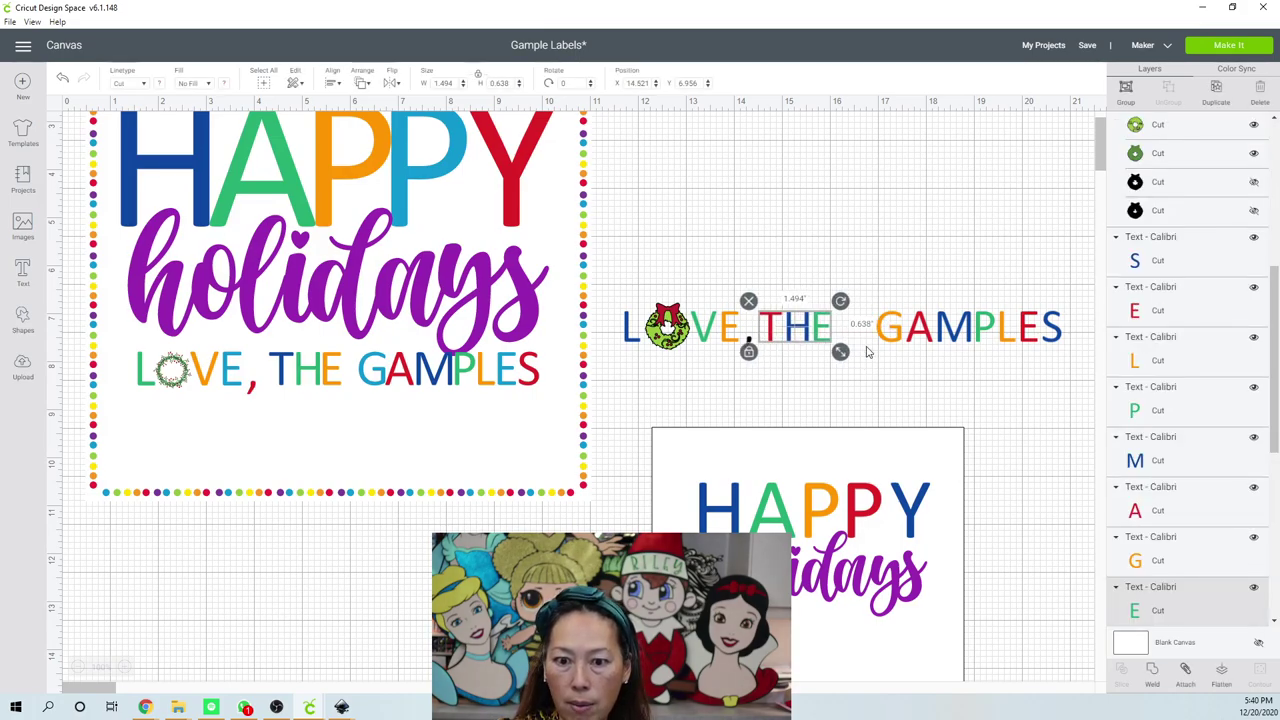
click(895, 400)
Shift the family name in the small LOVE line about 0.6 inch left, closer to THE.
drag(875, 290, 1074, 380)
key(Left)
key(Left)
key(Left)
key(Left)
key(Left)
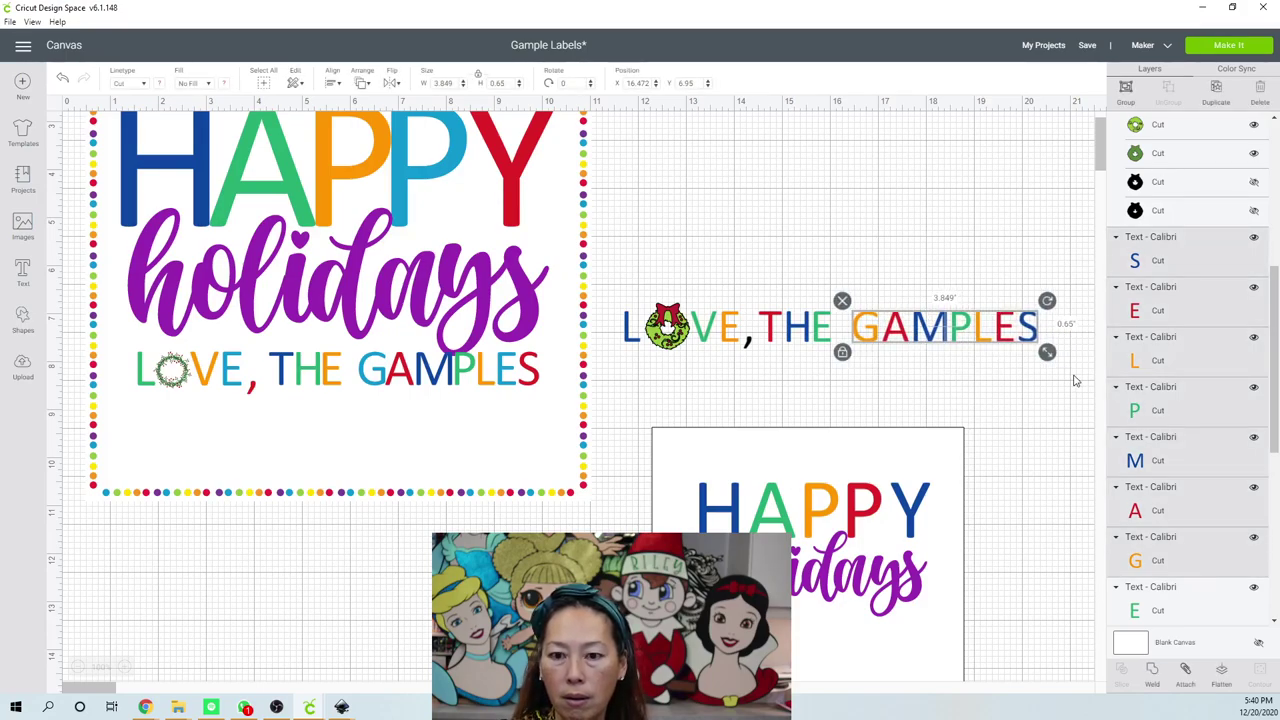
key(Left)
click(858, 417)
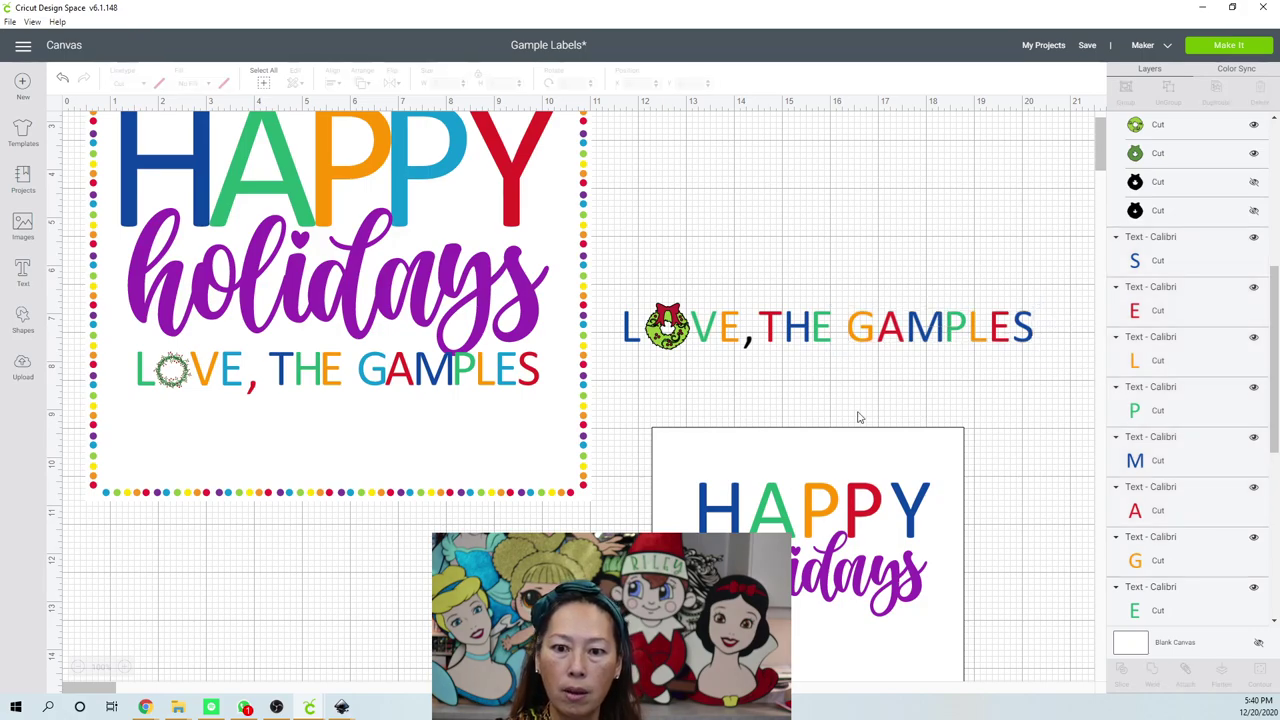
Flatten the whole small LOVE line with its wreath and move it onto the white square below holidays.
drag(604, 276, 1078, 390)
click(1151, 670)
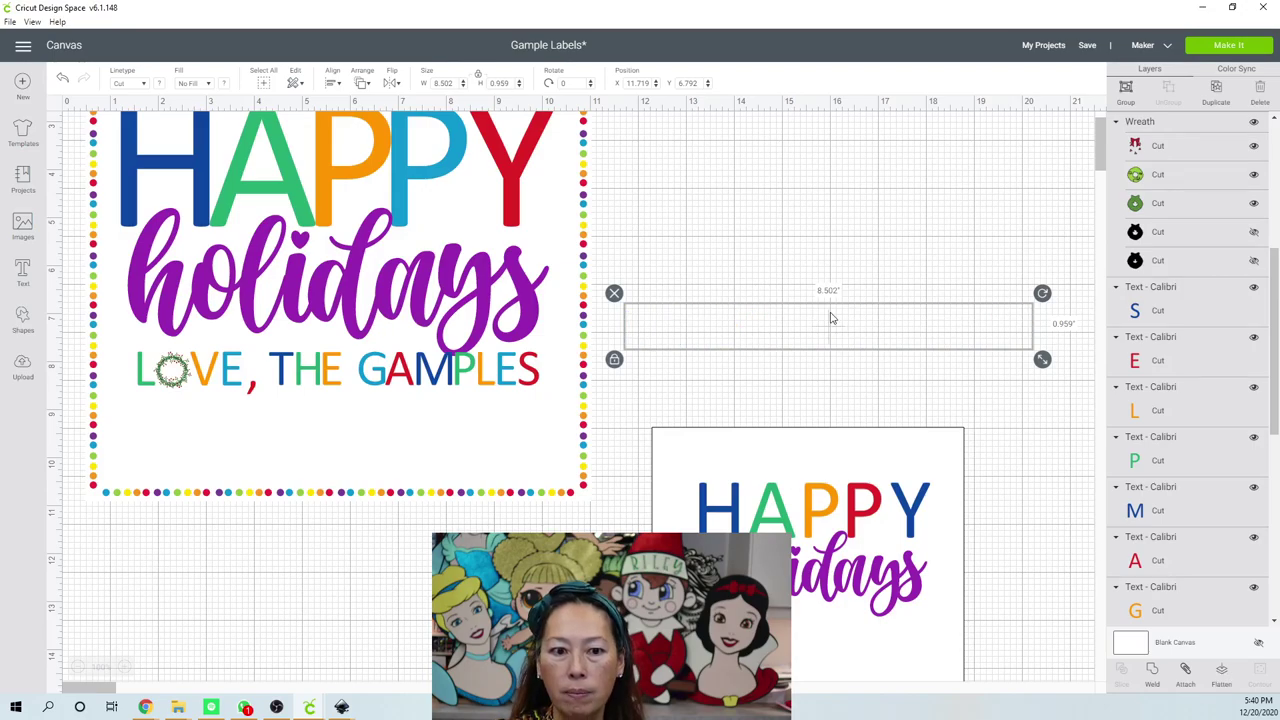
drag(829, 333, 823, 630)
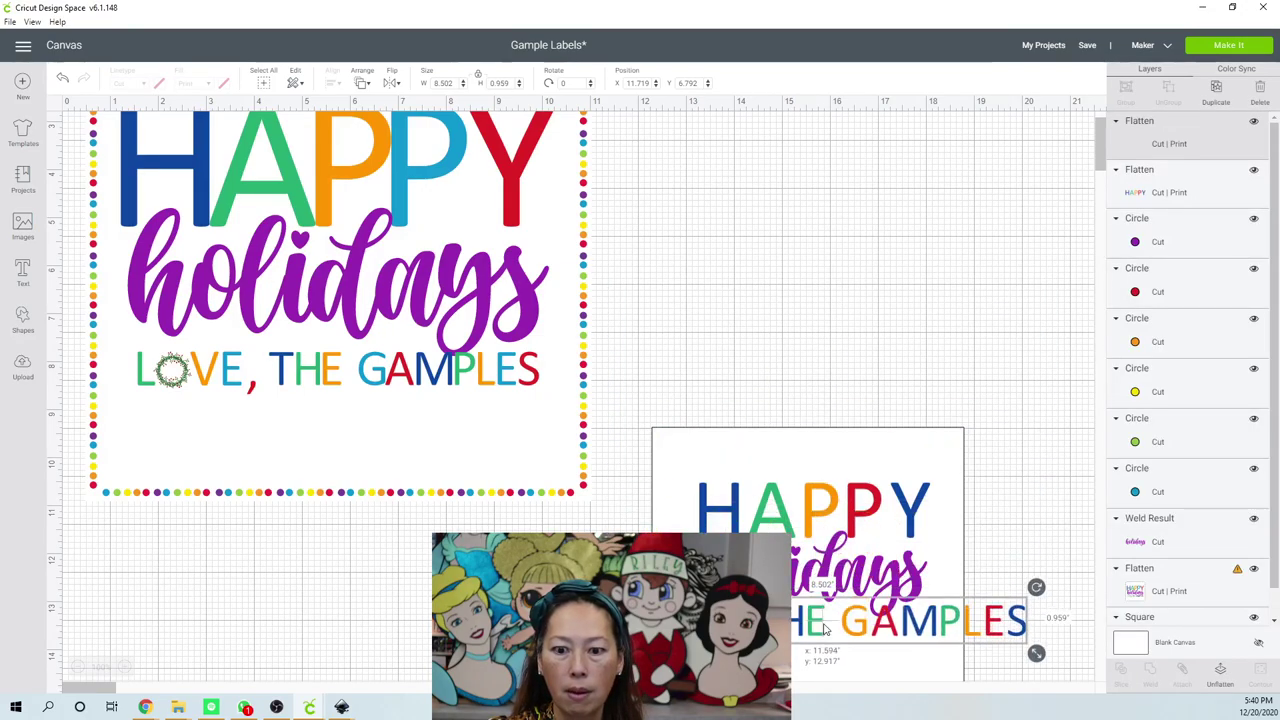
Shrink the flattened LOVE line to about 5.45 inches wide and position it inside the white square beneath holidays.
scroll(840, 585, down, 3)
scroll(840, 585, down, 1)
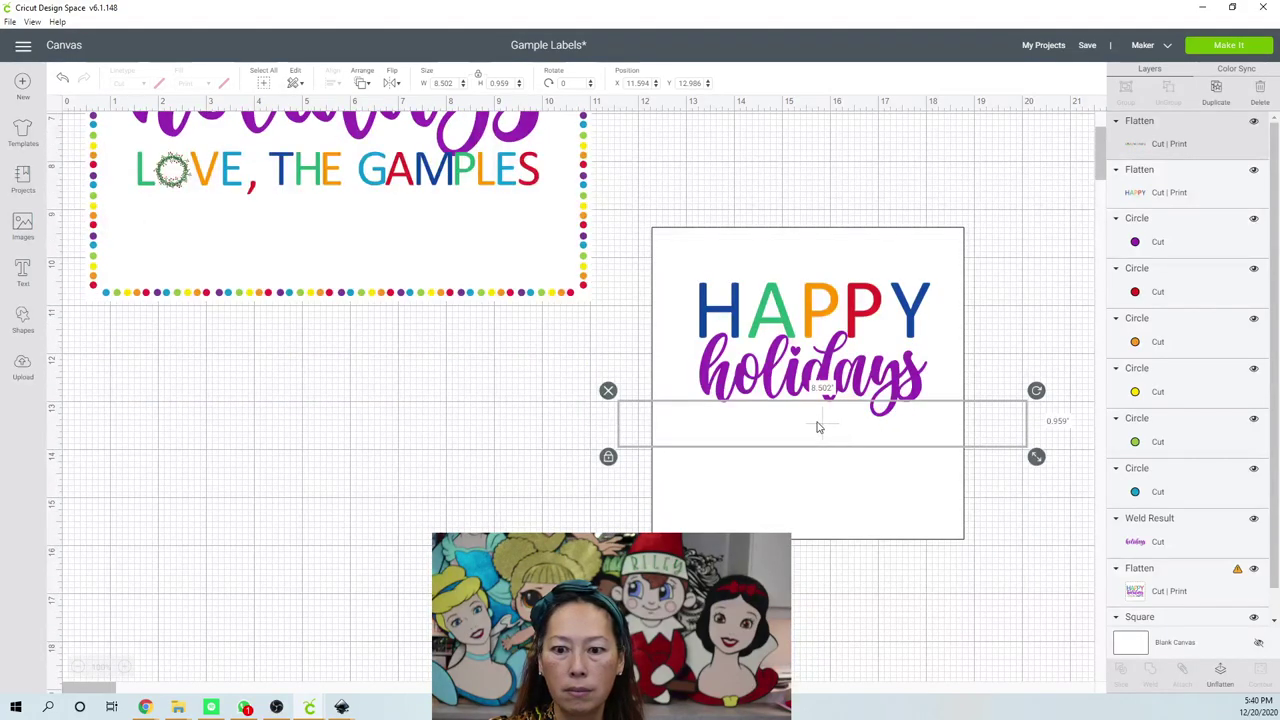
click(362, 88)
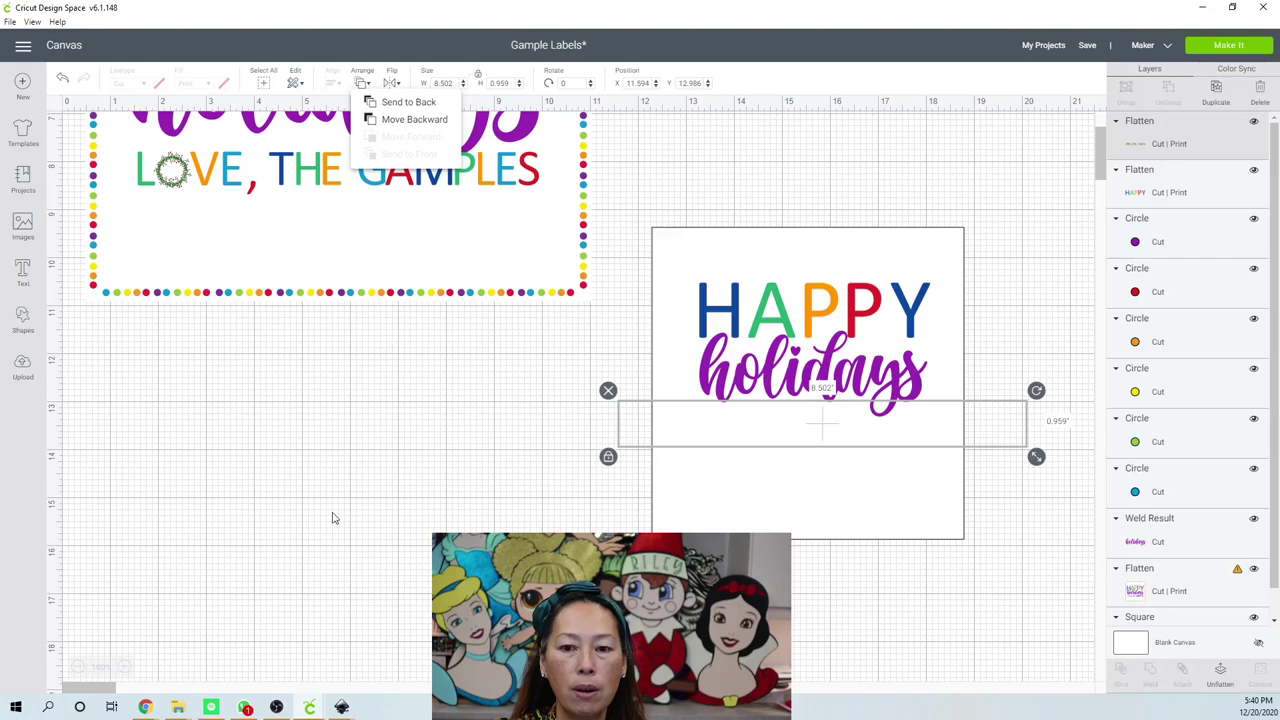
drag(1020, 429, 795, 549)
drag(867, 642, 907, 455)
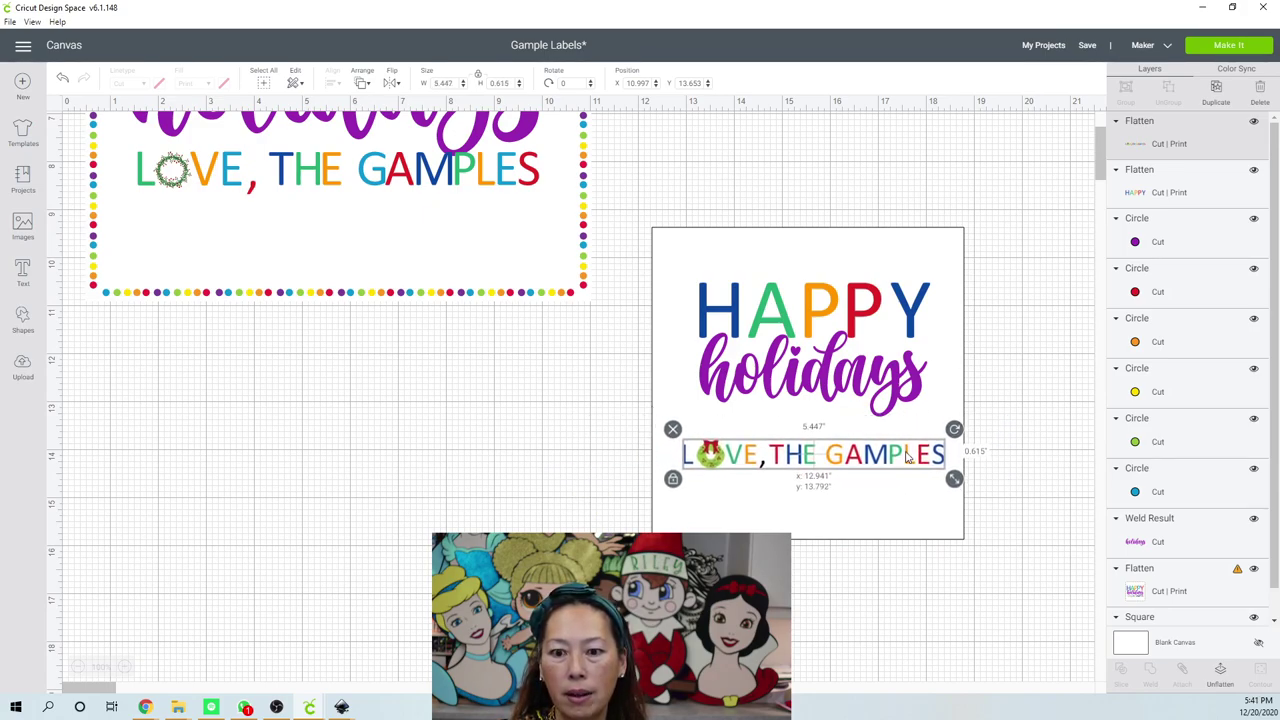
Move the small purple holidays word slightly down so it sits between HAPPY and the LOVE line.
drag(838, 380, 839, 392)
click(1047, 305)
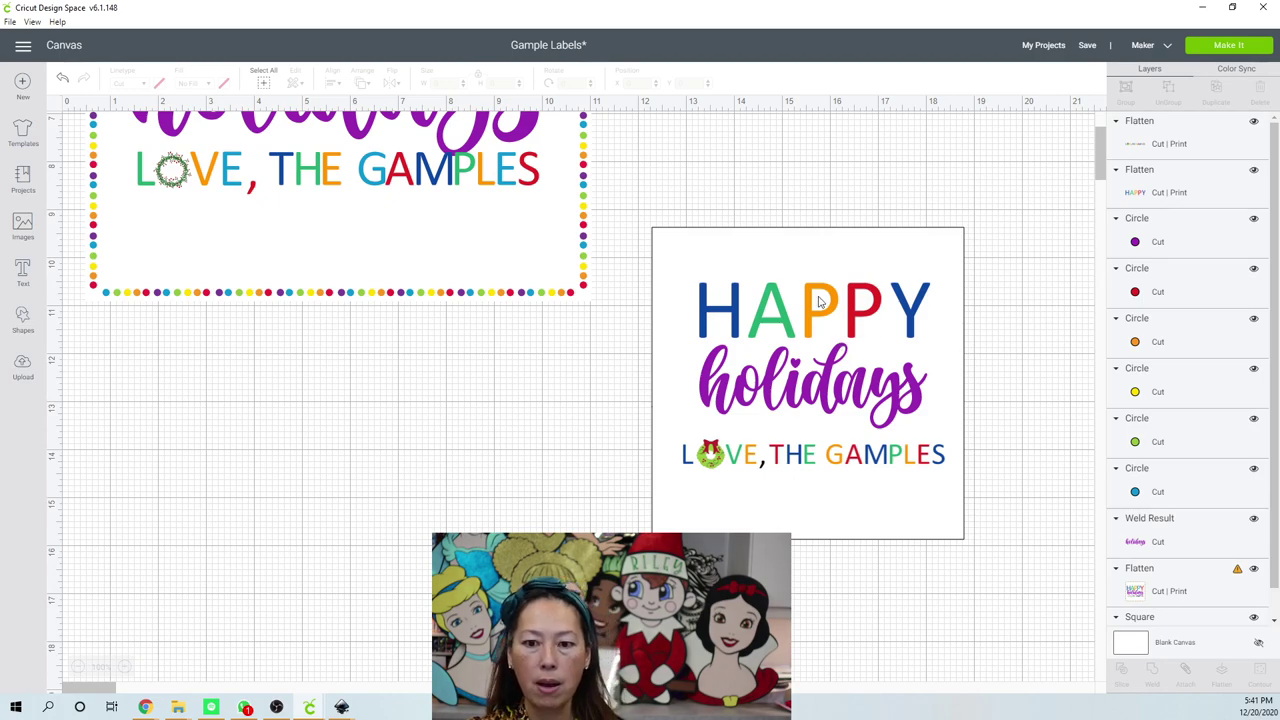
click(812, 394)
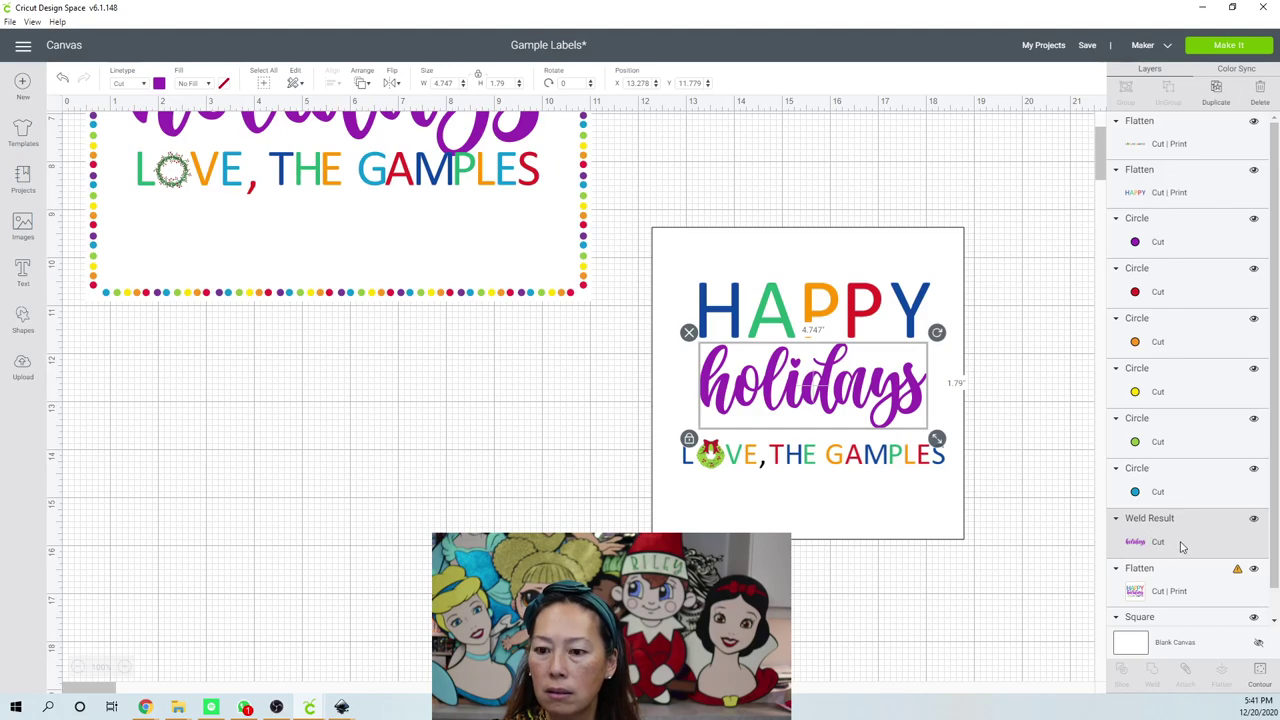
click(1046, 455)
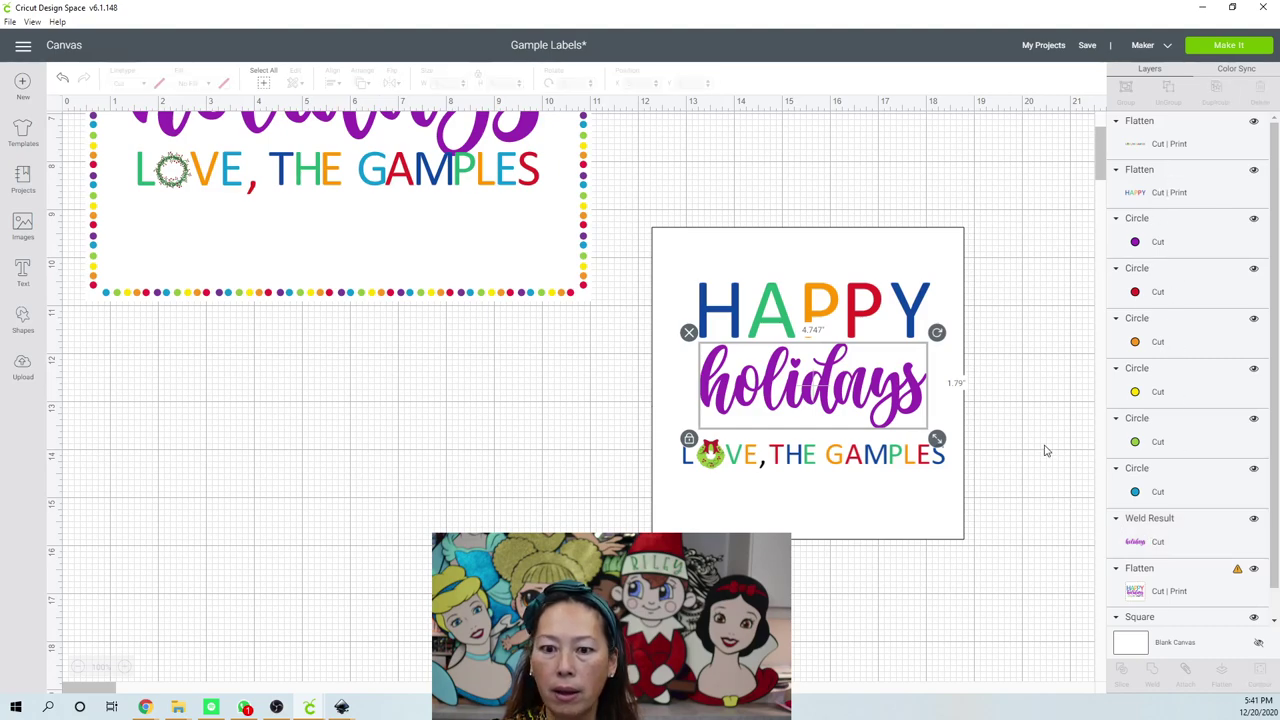
Center HAPPY, holidays and the LOVE line horizontally with one another on the white square.
click(815, 317)
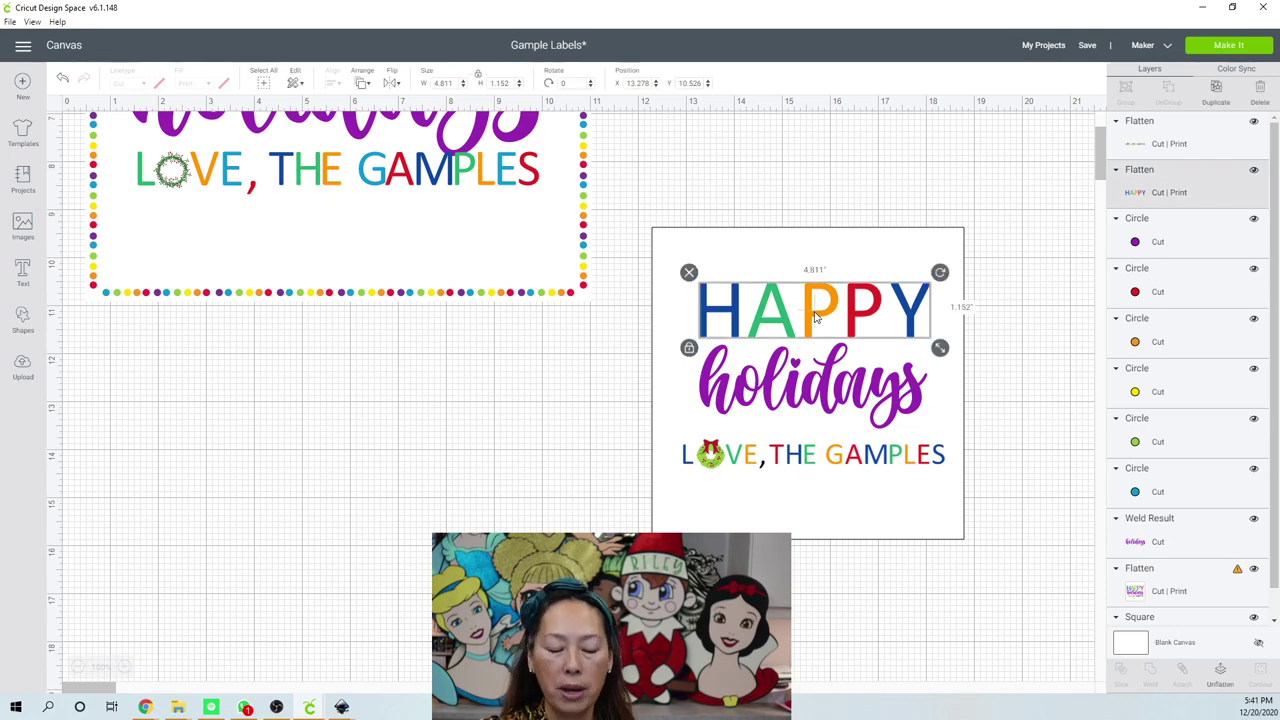
shift+click(798, 390)
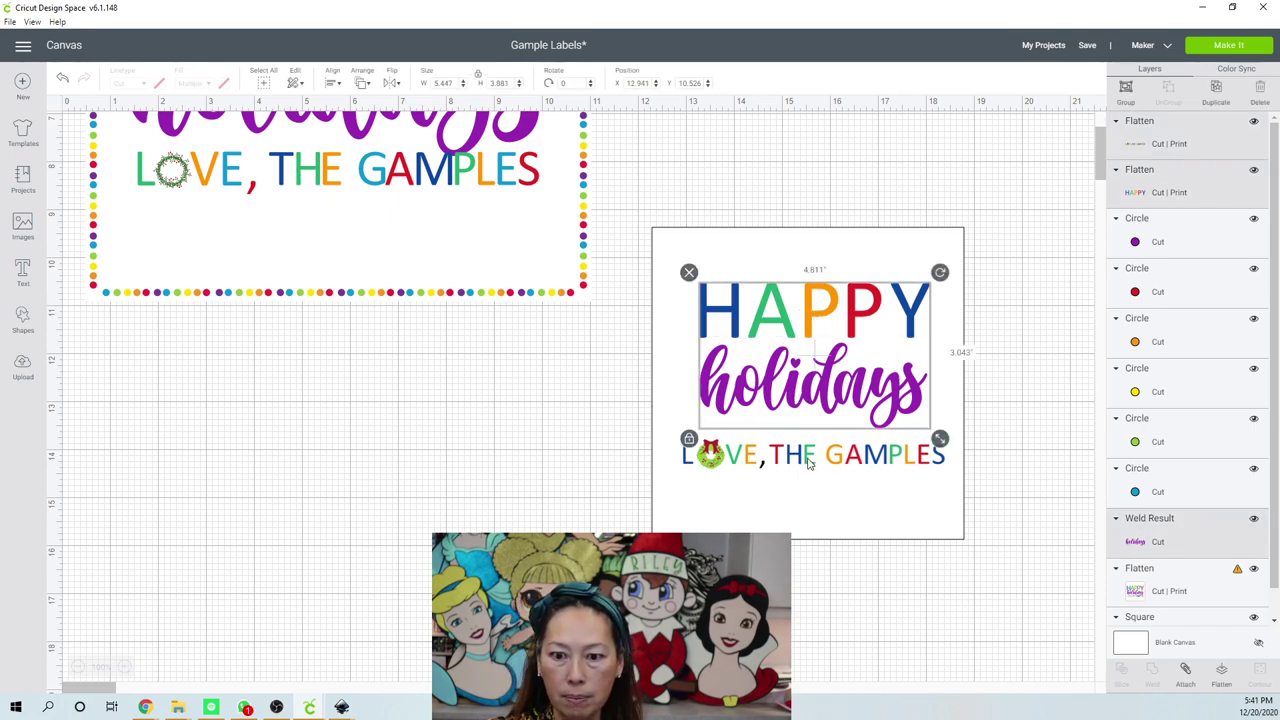
shift+click(797, 450)
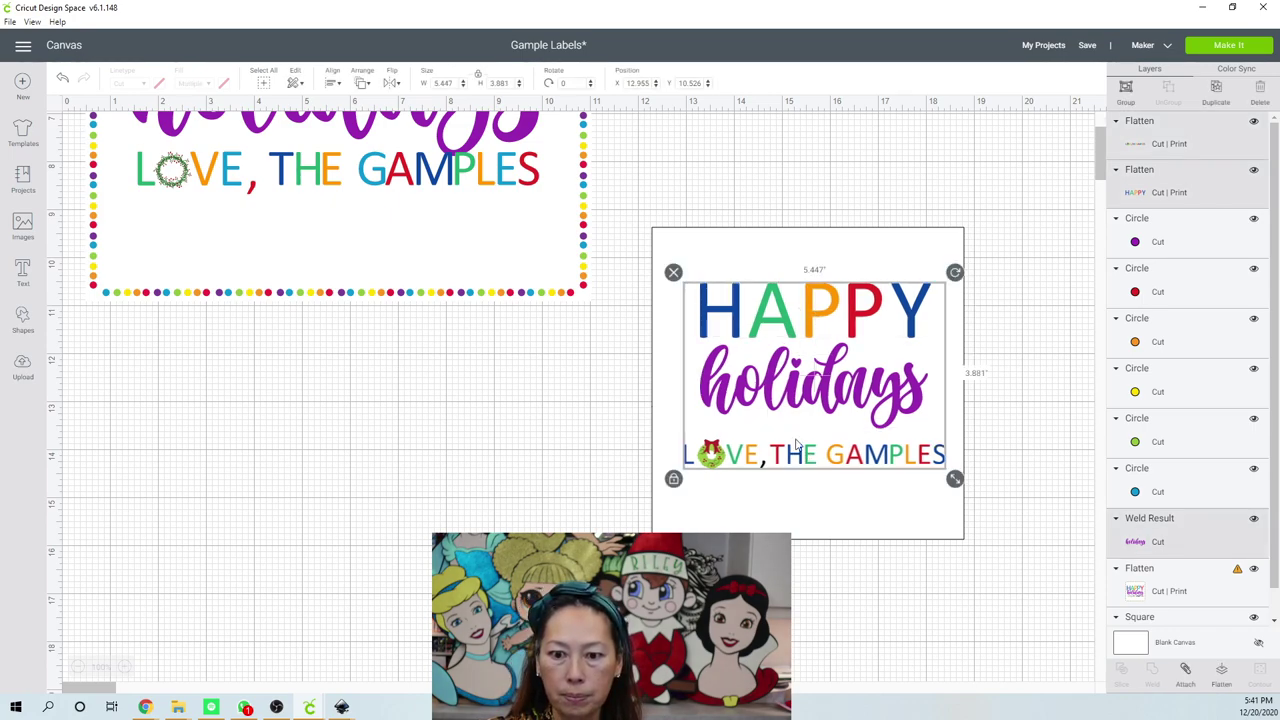
click(335, 85)
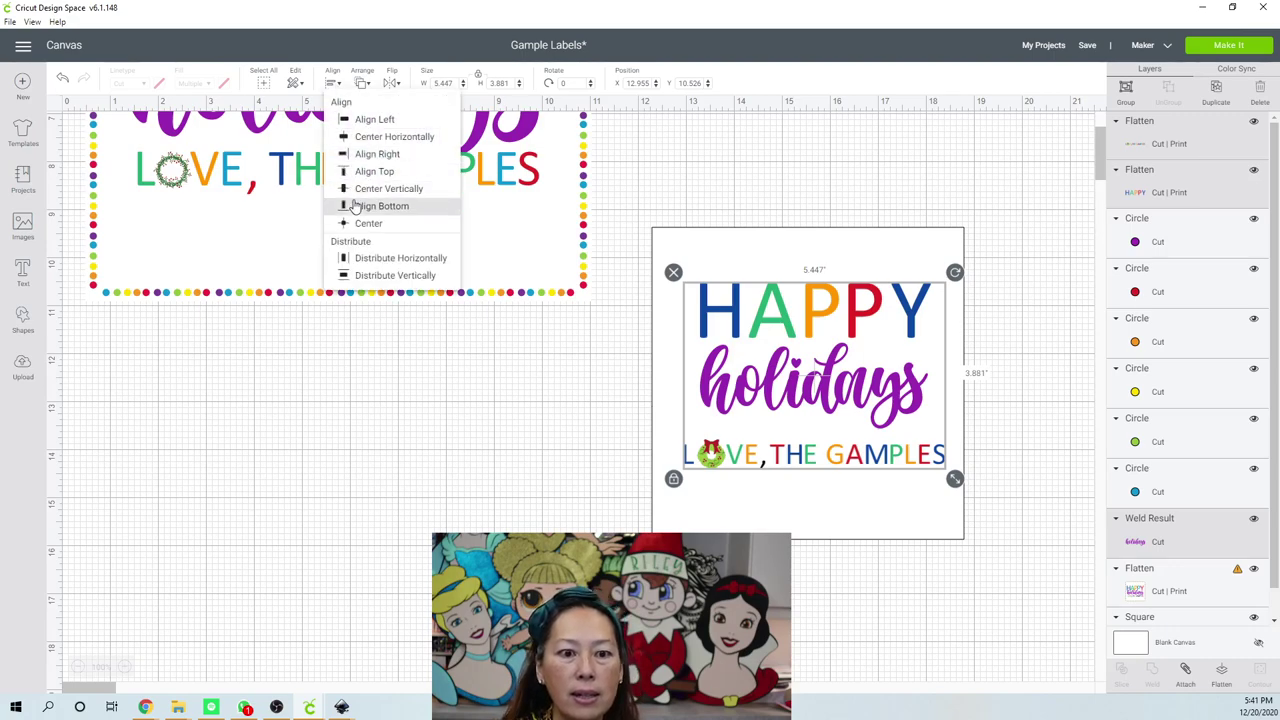
click(371, 143)
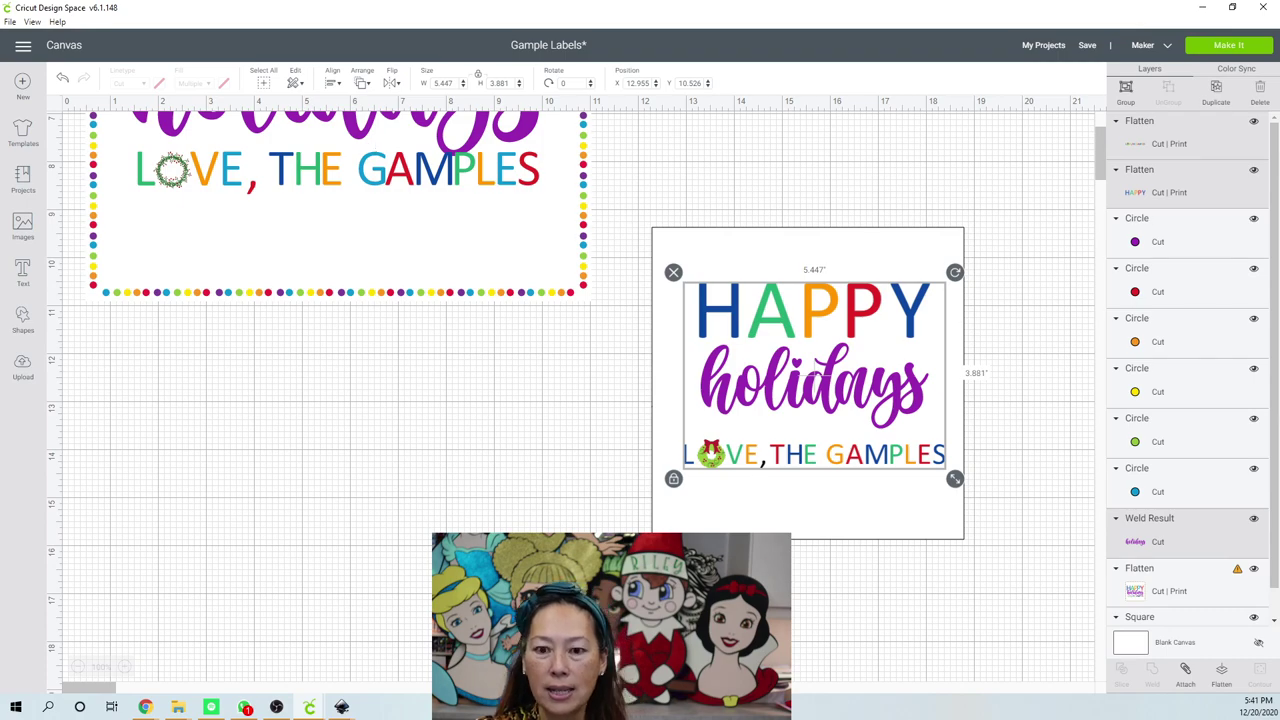
click(906, 380)
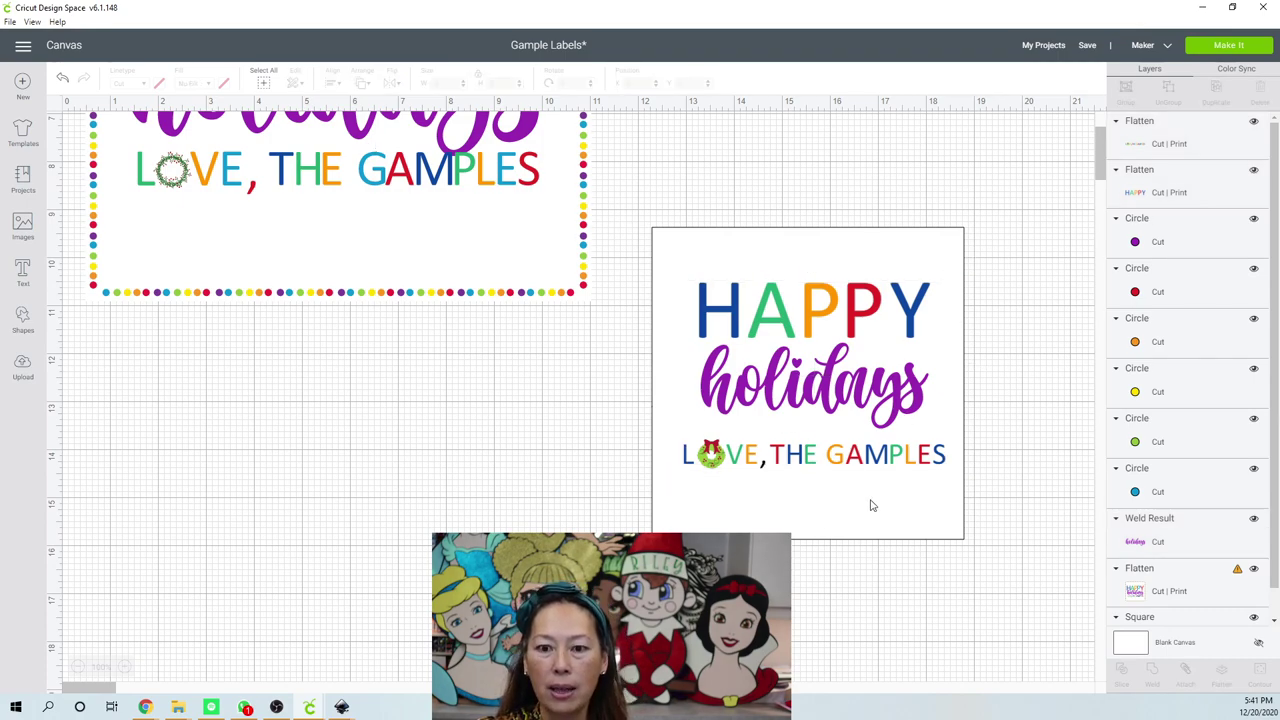
Flatten HAPPY, holidays and the LOVE line on the white square into a single printable image, leaving out the square.
drag(990, 595, 635, 259)
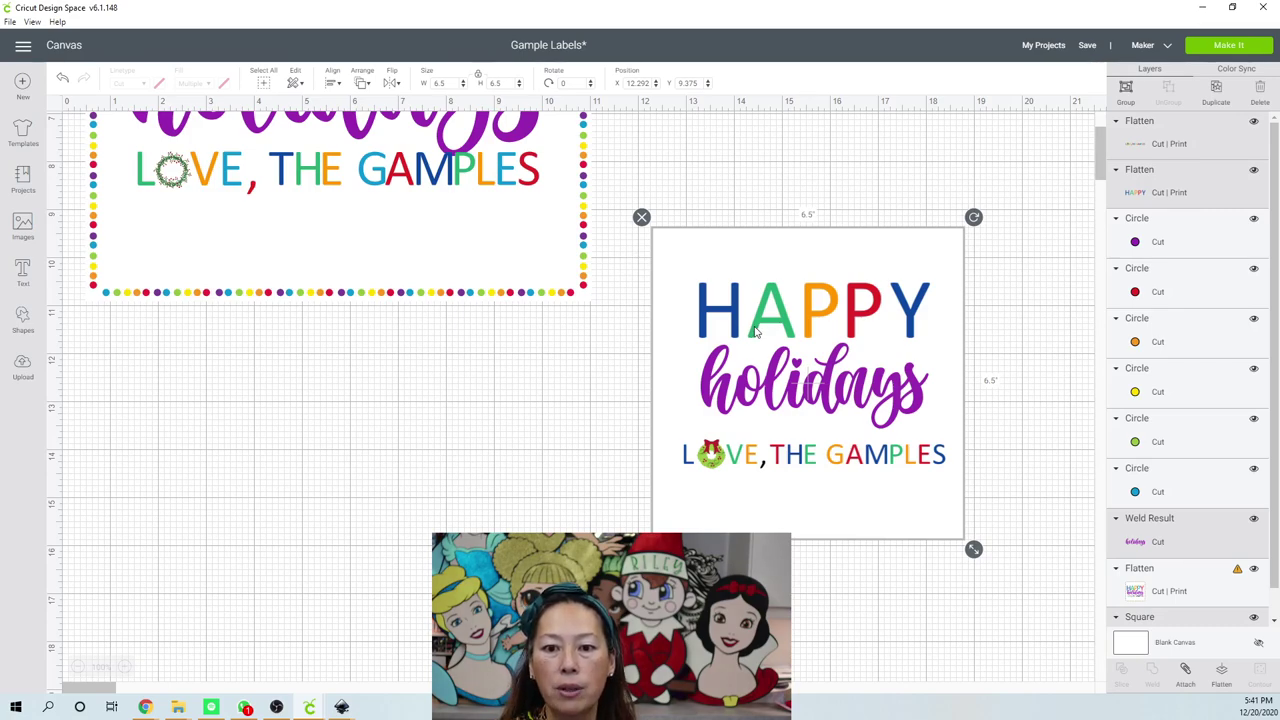
click(818, 177)
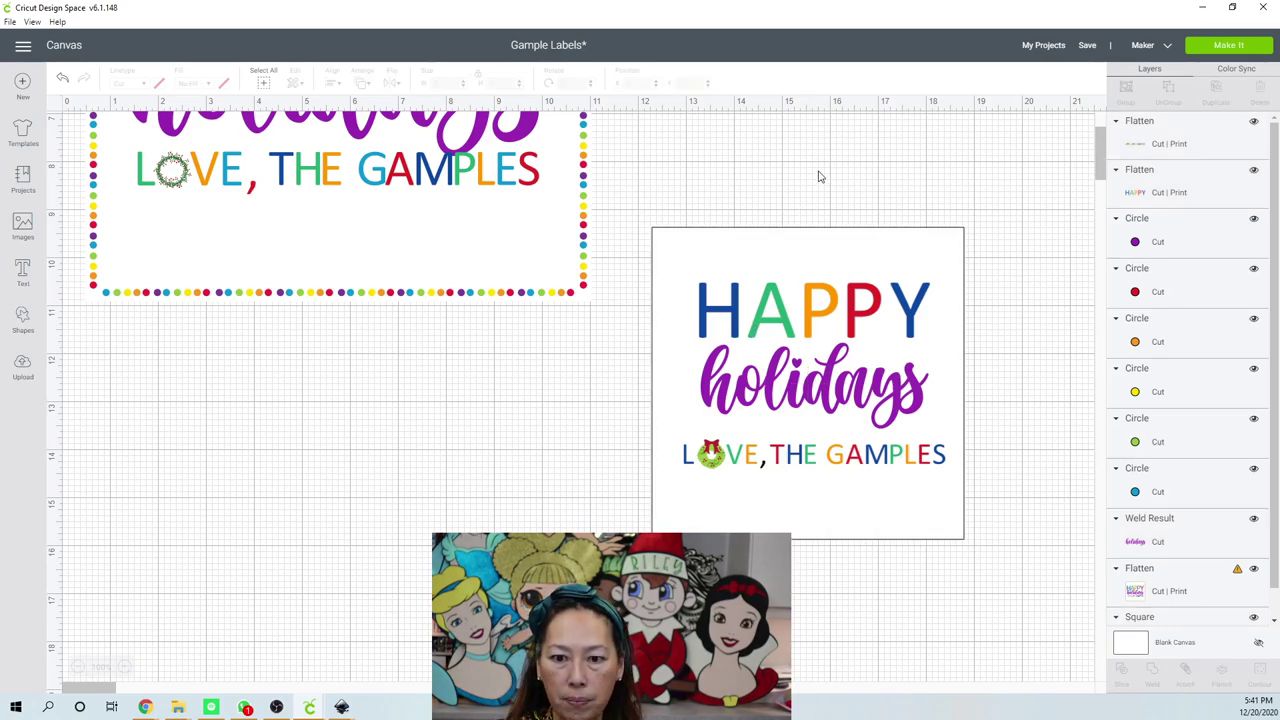
click(812, 323)
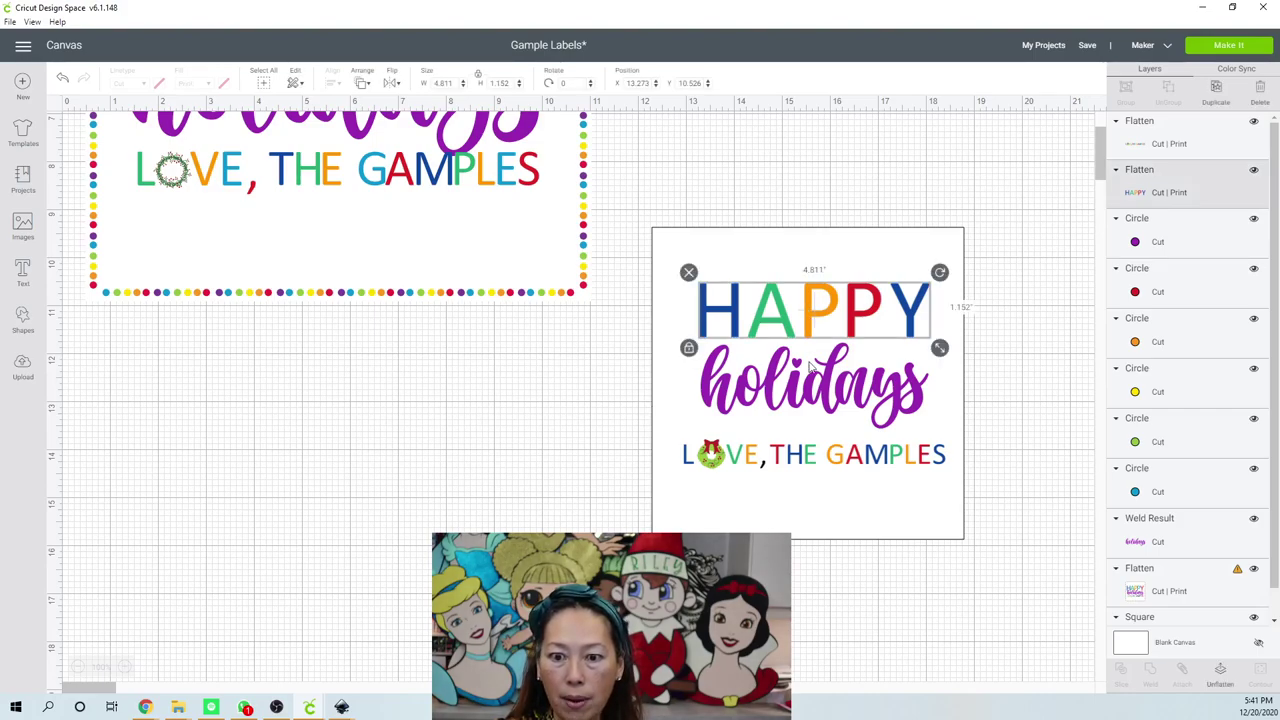
shift+click(804, 398)
shift+click(810, 462)
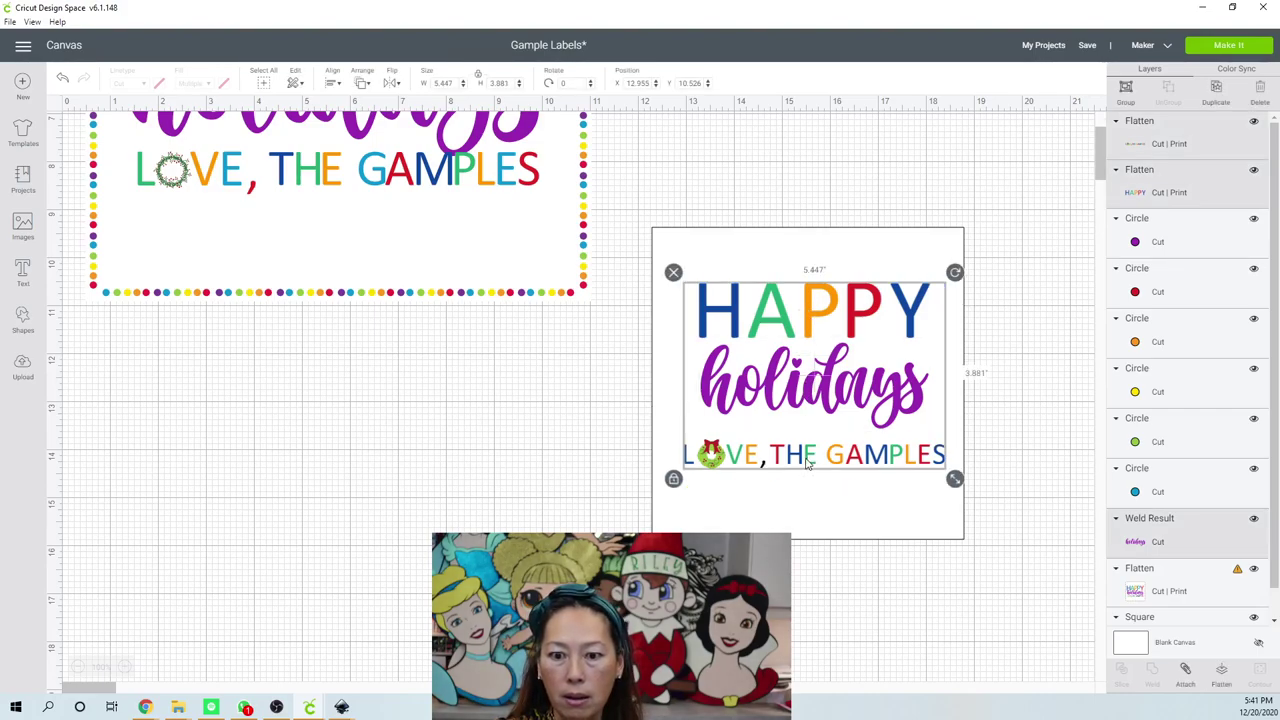
click(1221, 670)
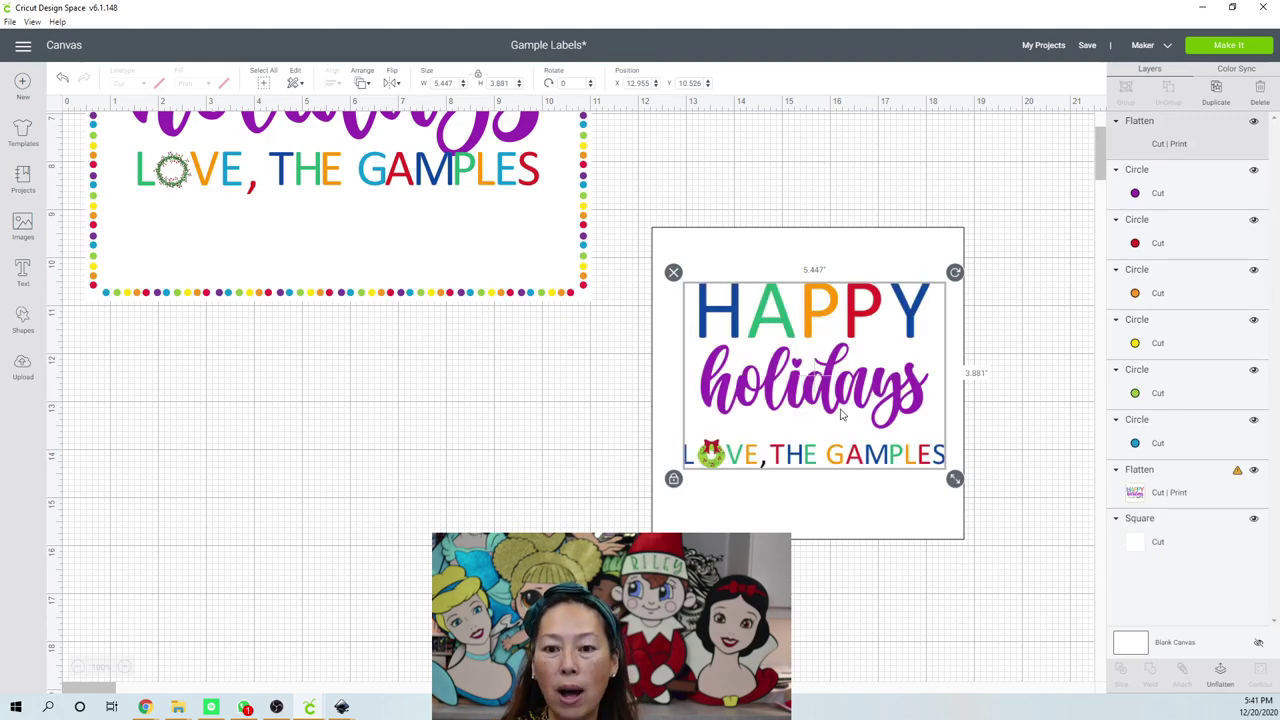
Center the flattened lettering on the 6.5-inch white square and flatten the two together.
click(738, 176)
drag(716, 160, 766, 326)
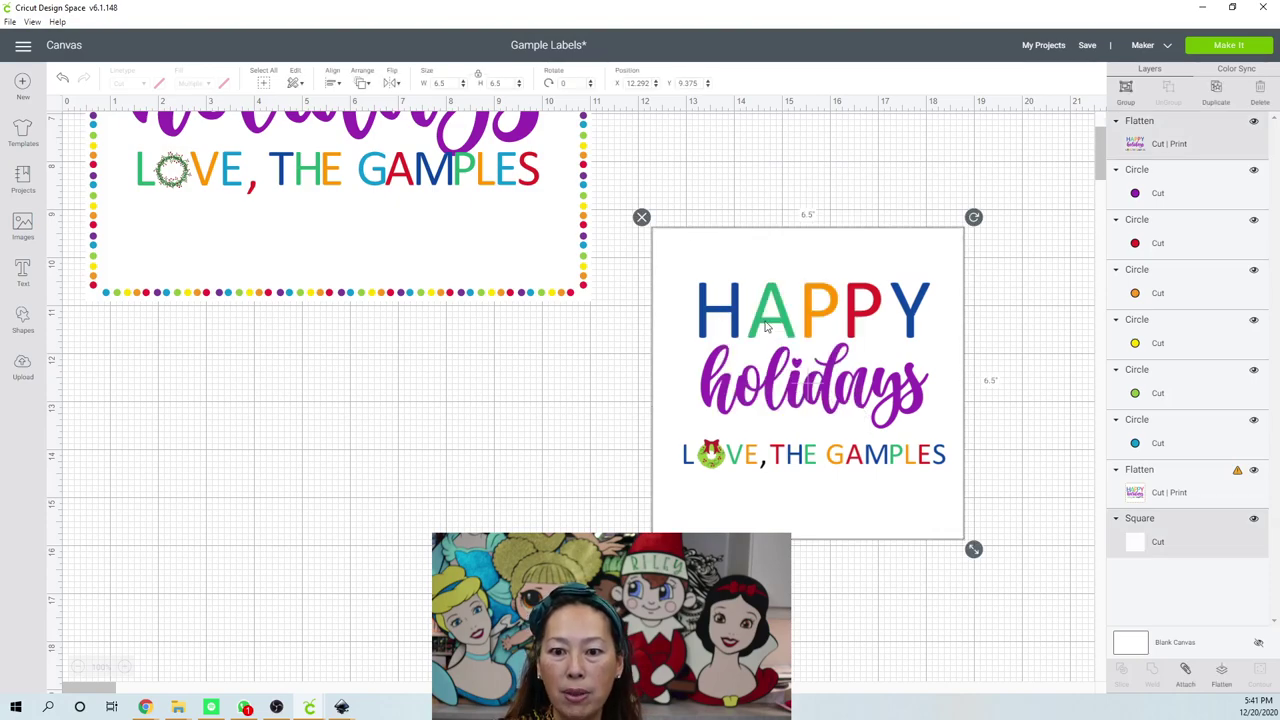
click(333, 84)
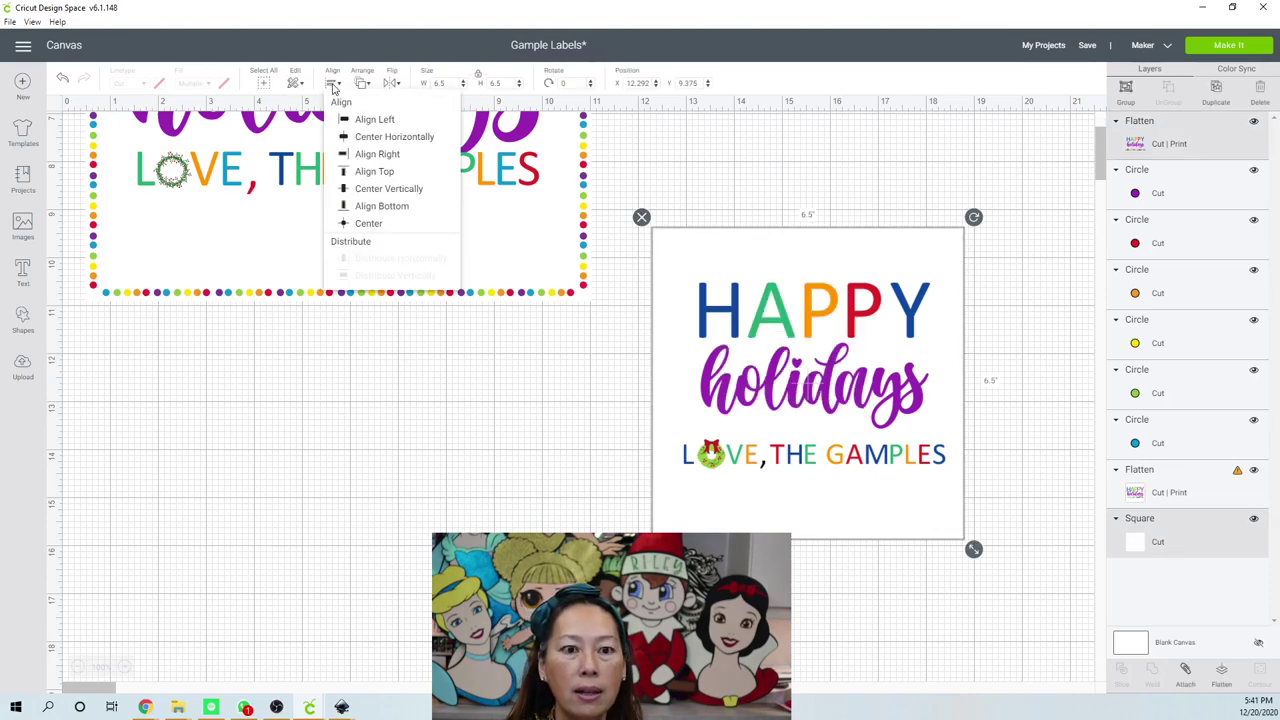
click(367, 224)
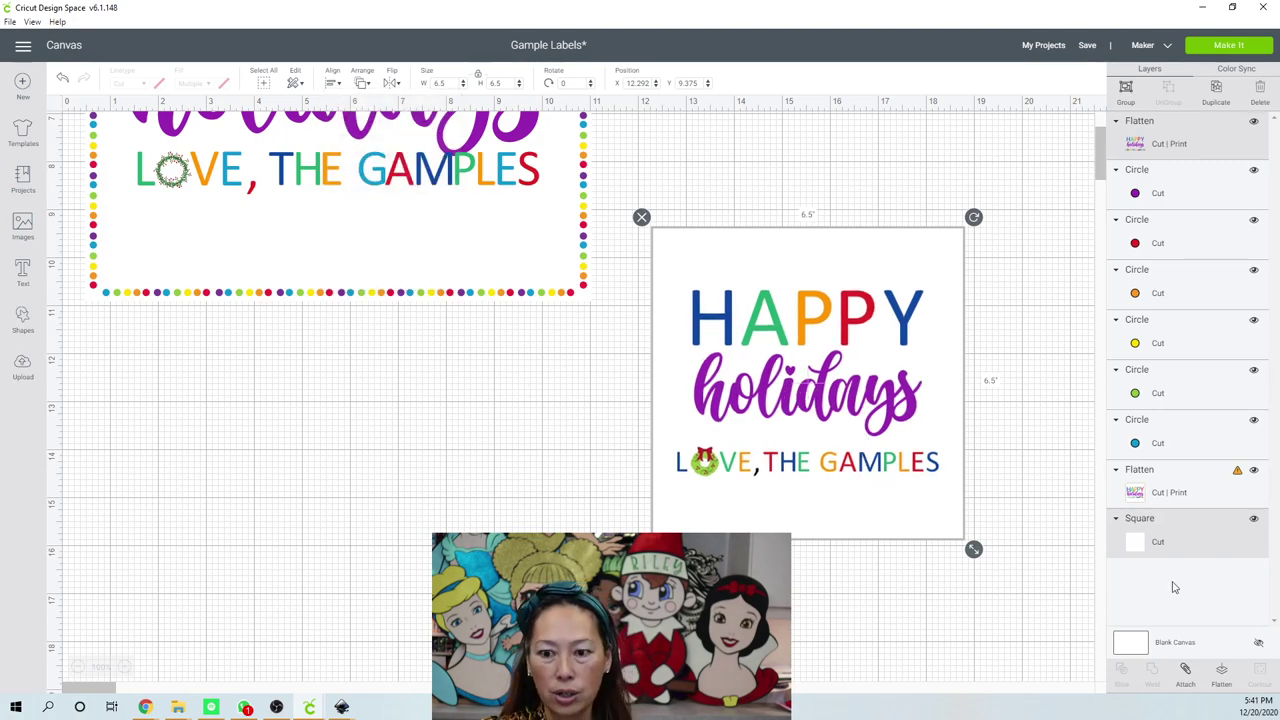
click(1222, 673)
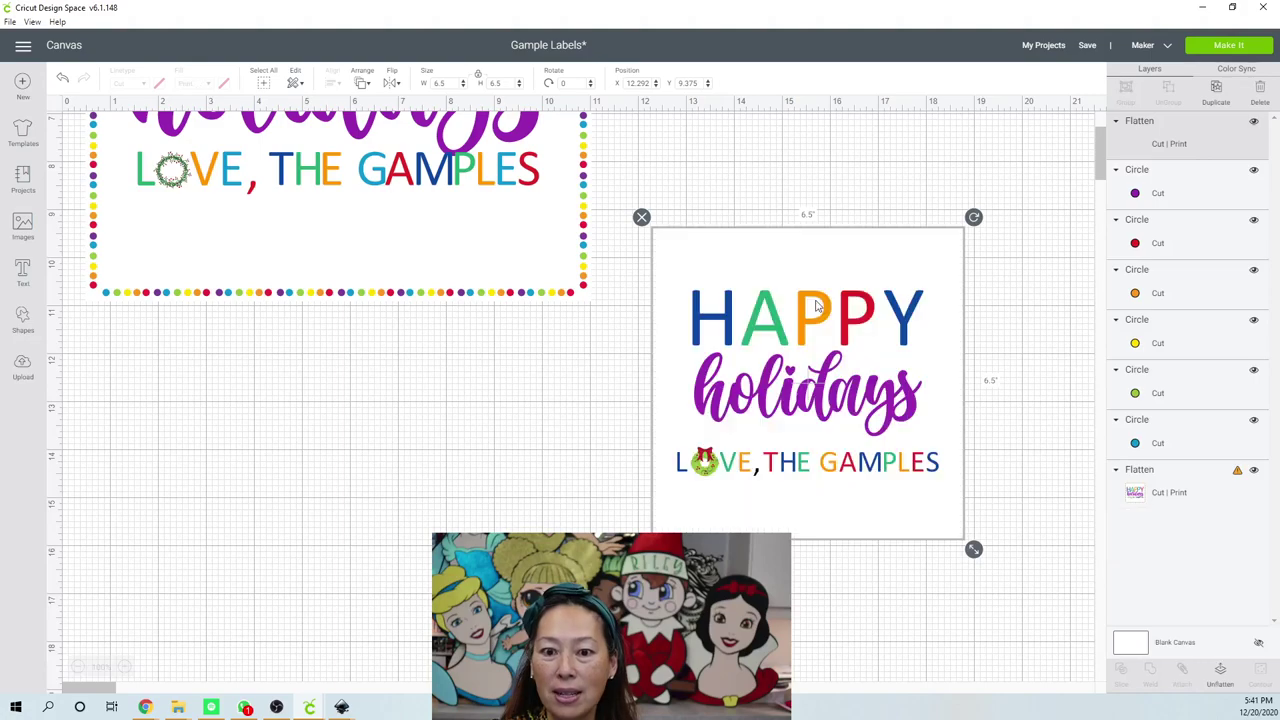
Move the flattened 6.5-inch label up beside the large reference label, just below the row of coloured dots.
click(973, 584)
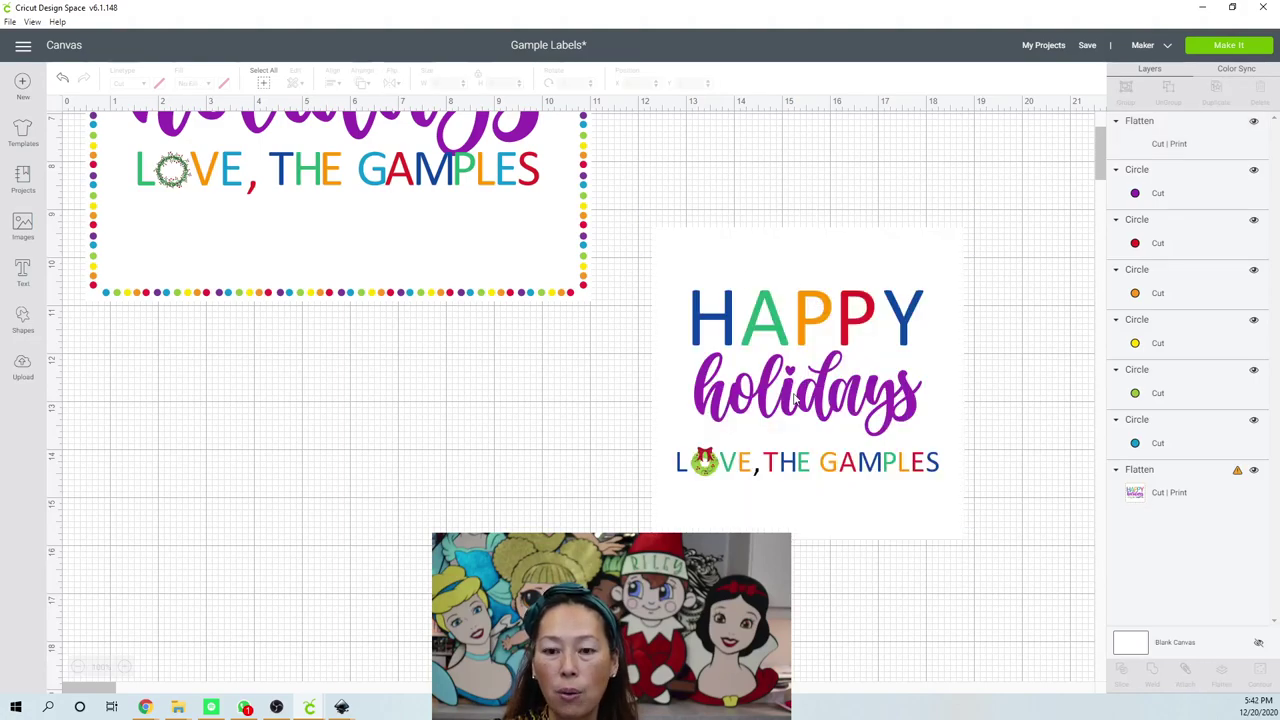
drag(797, 398, 871, 345)
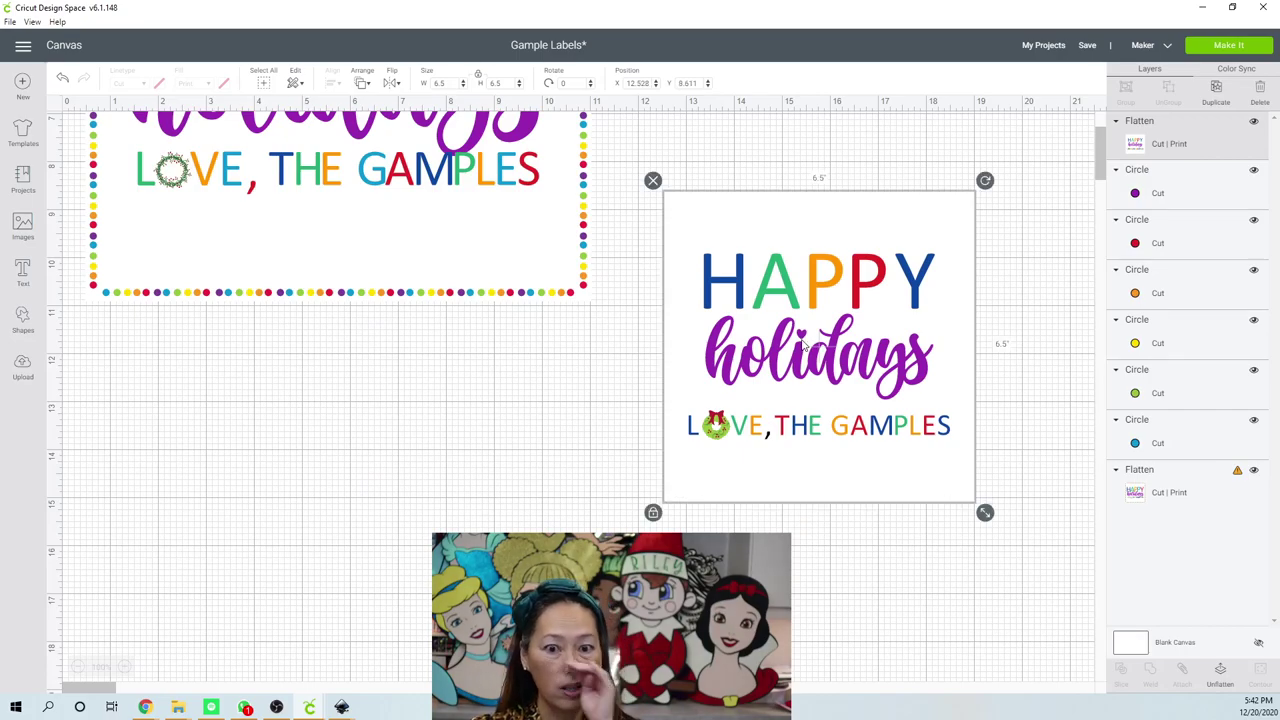
scroll(800, 344, up, 4)
drag(785, 423, 785, 240)
scroll(778, 285, up, 3)
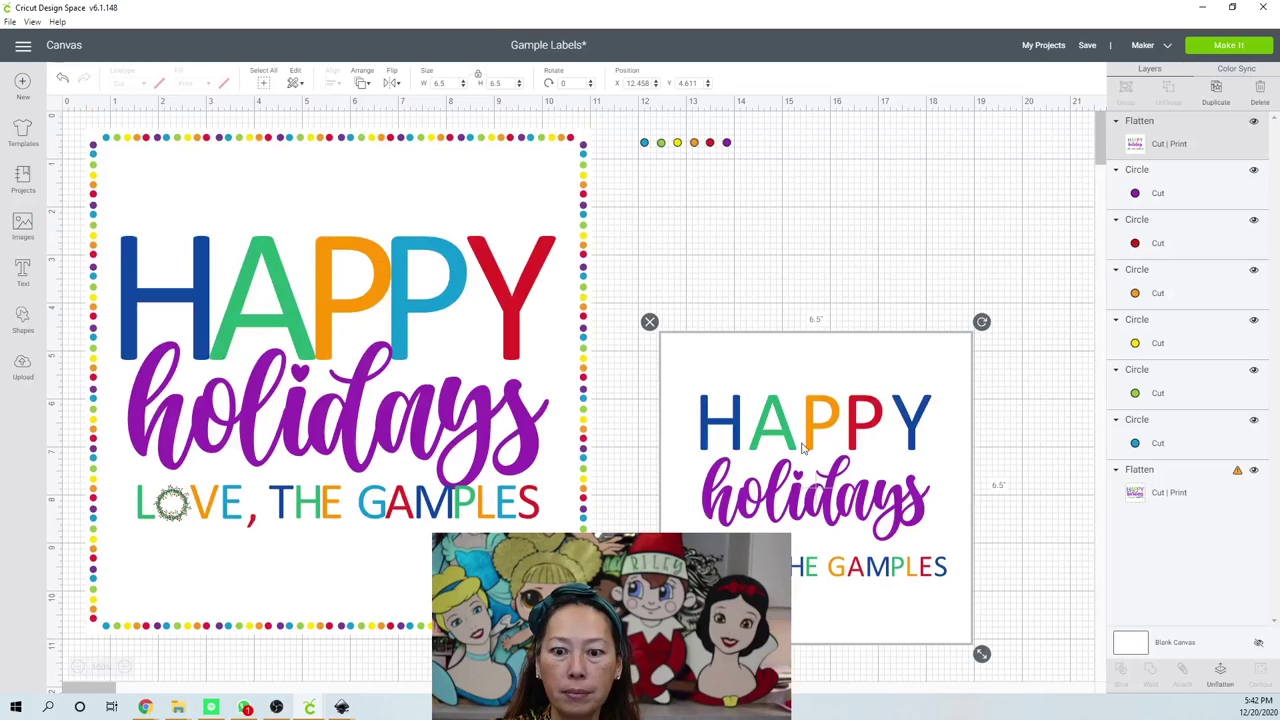
drag(798, 483, 783, 378)
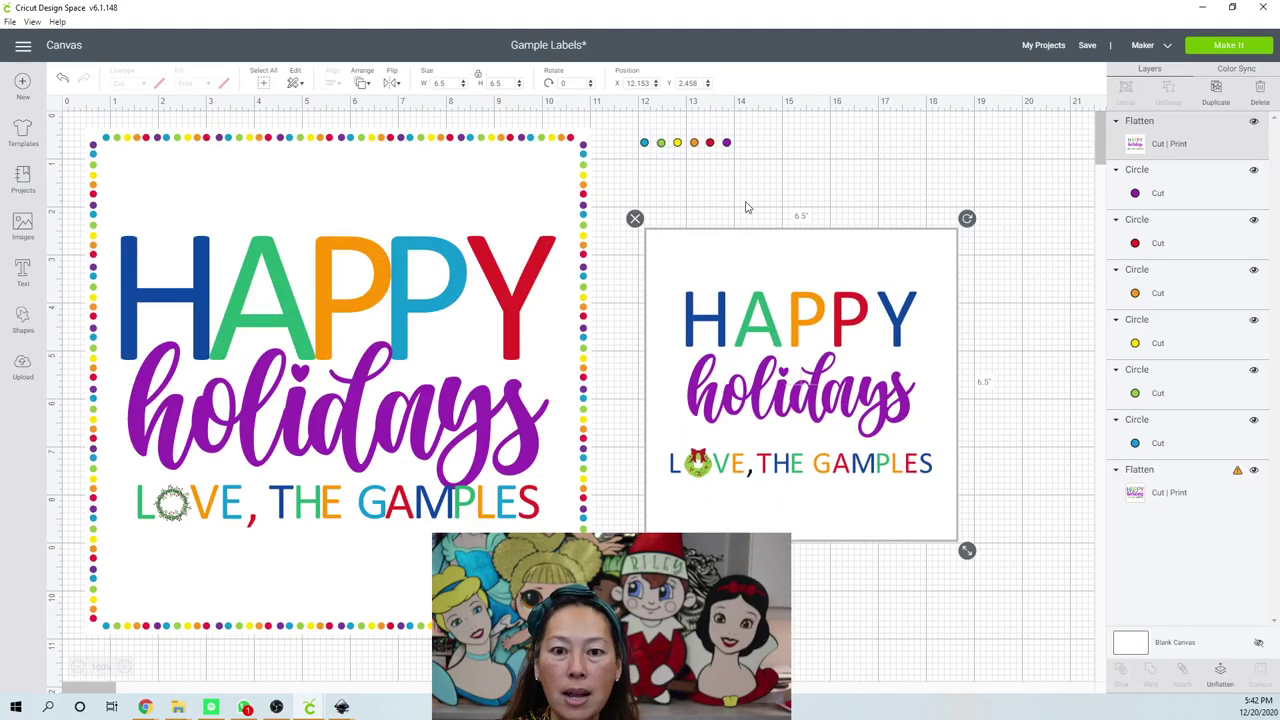
Duplicate the row of six coloured dots twice and line the copies up end to end into a row about 6.11 inches wide.
click(671, 162)
drag(631, 131, 752, 168)
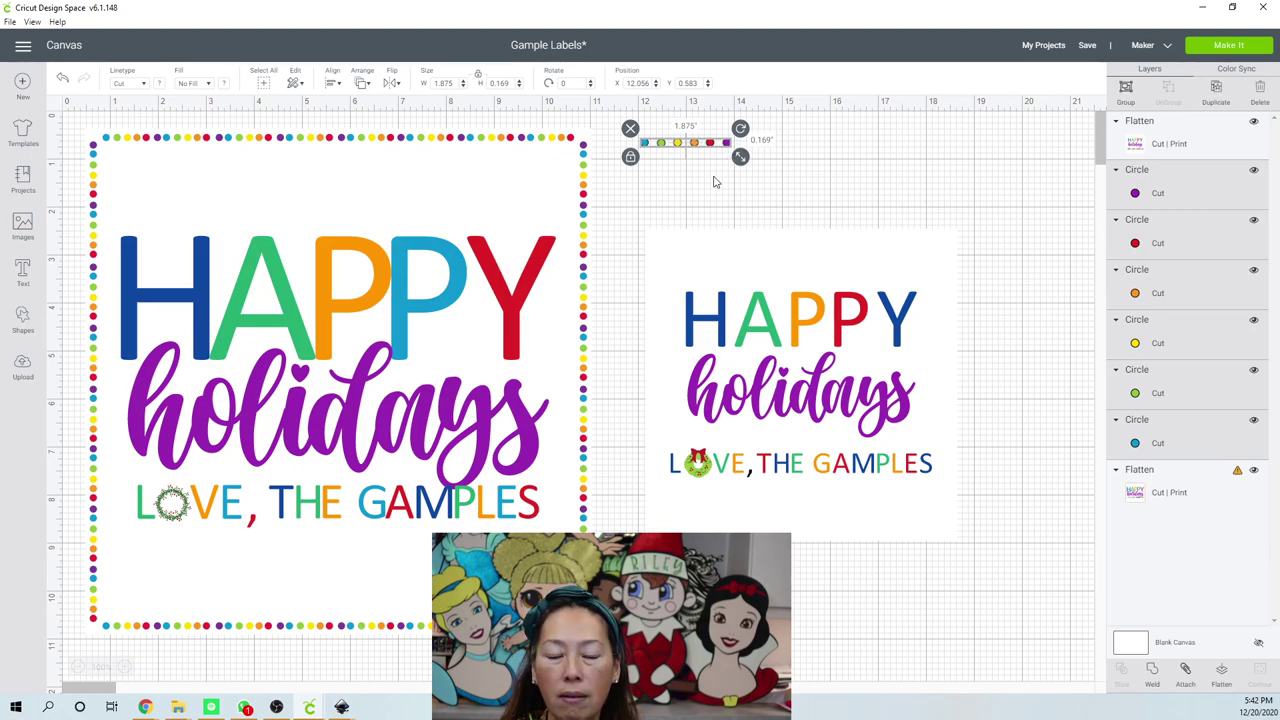
click(1220, 96)
drag(731, 158, 811, 143)
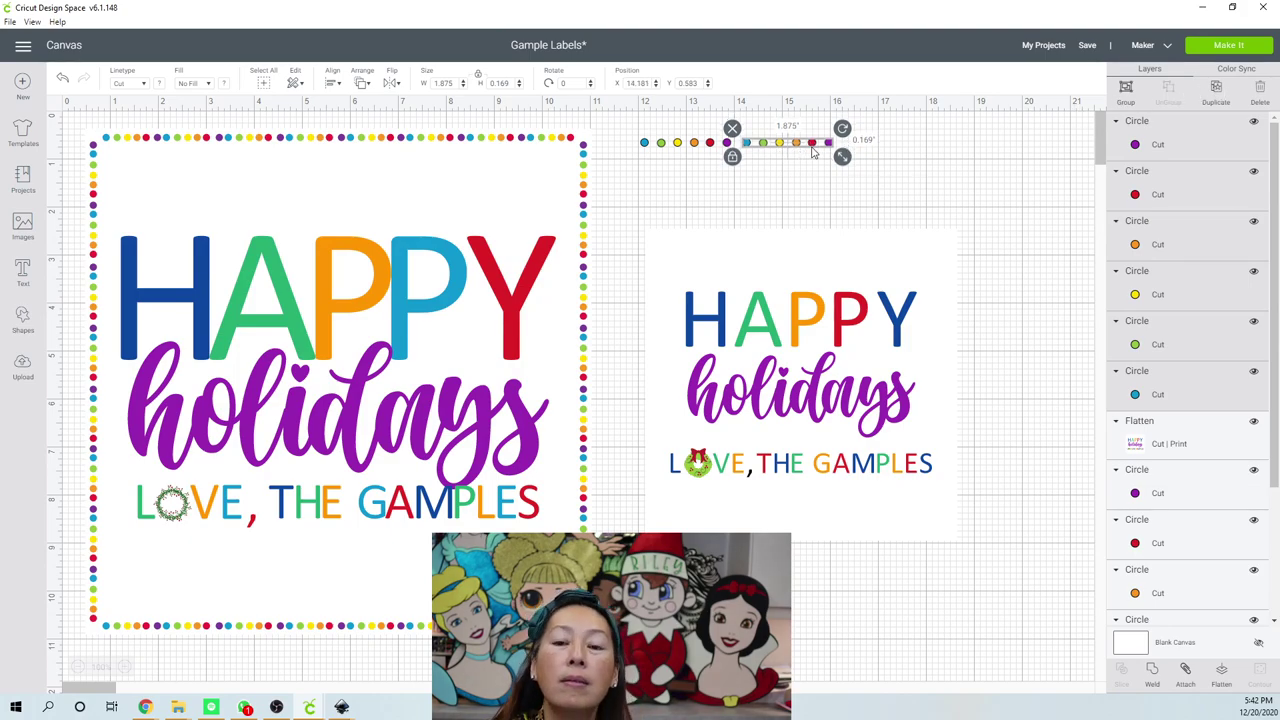
key(ctrl+d)
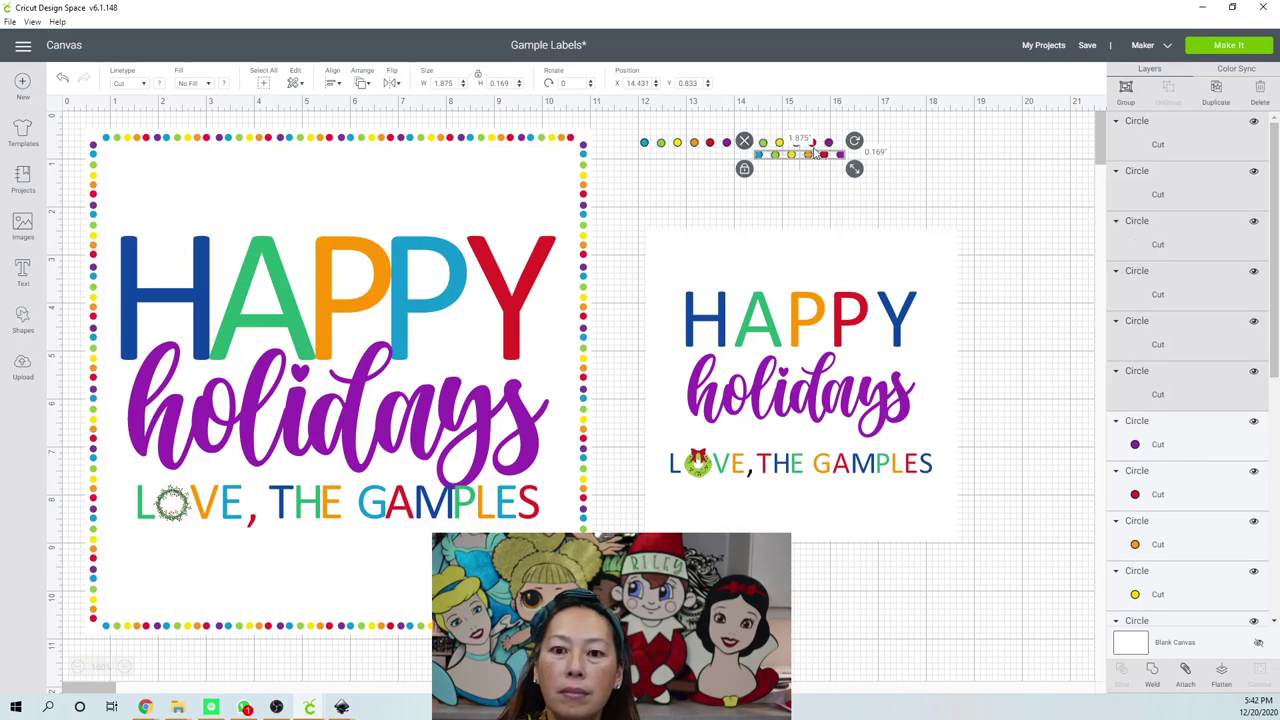
drag(810, 163, 622, 120)
click(975, 189)
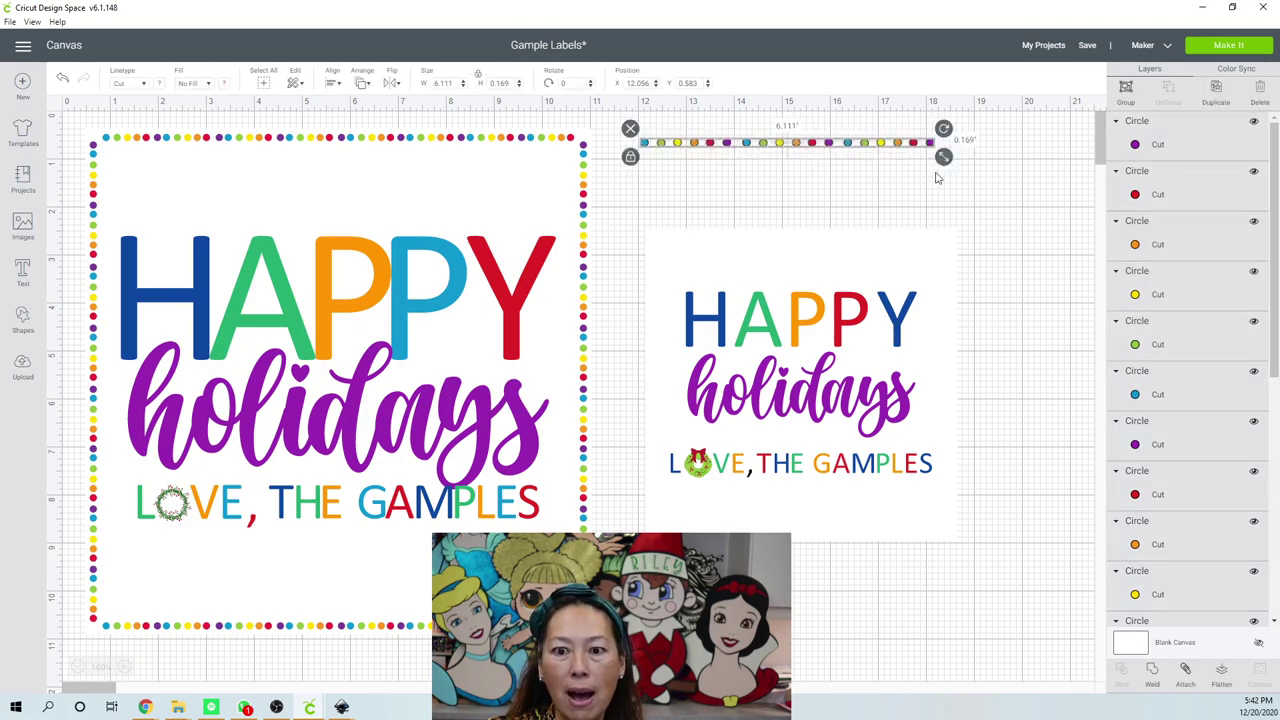
Align all the dots in the long row with Center Vertically and Distribute Vertically, and group them.
click(333, 86)
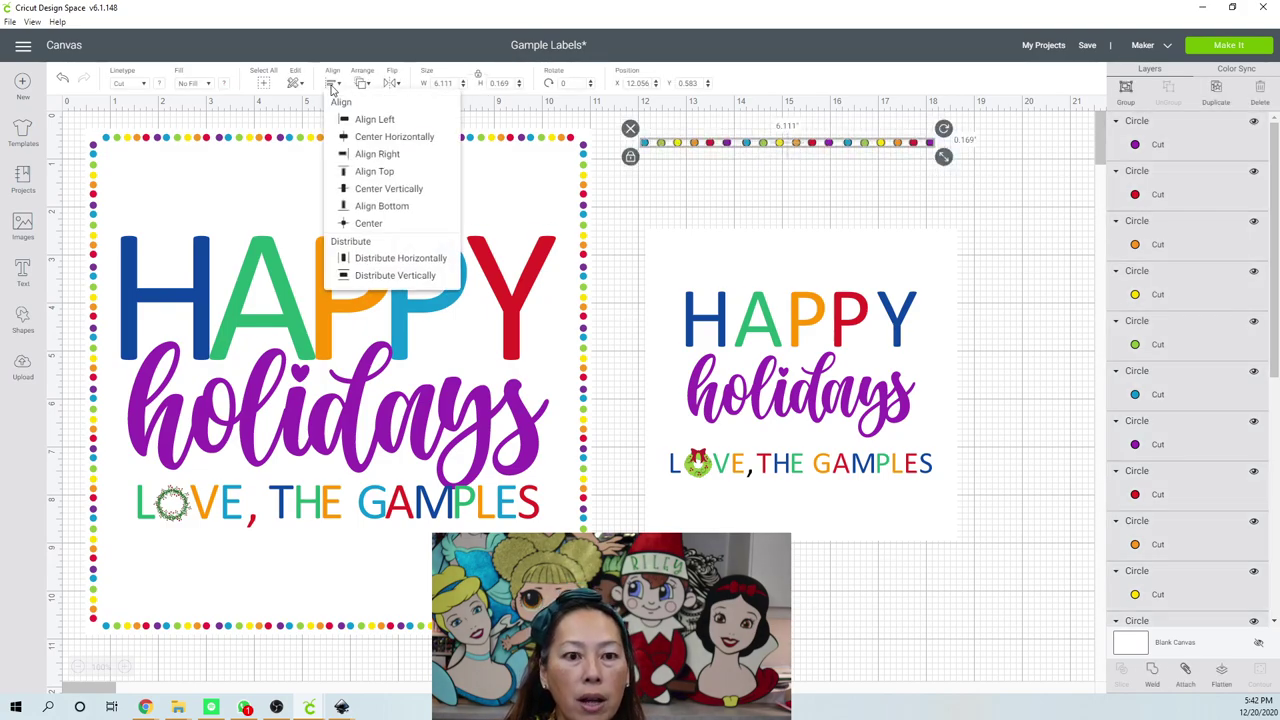
click(354, 189)
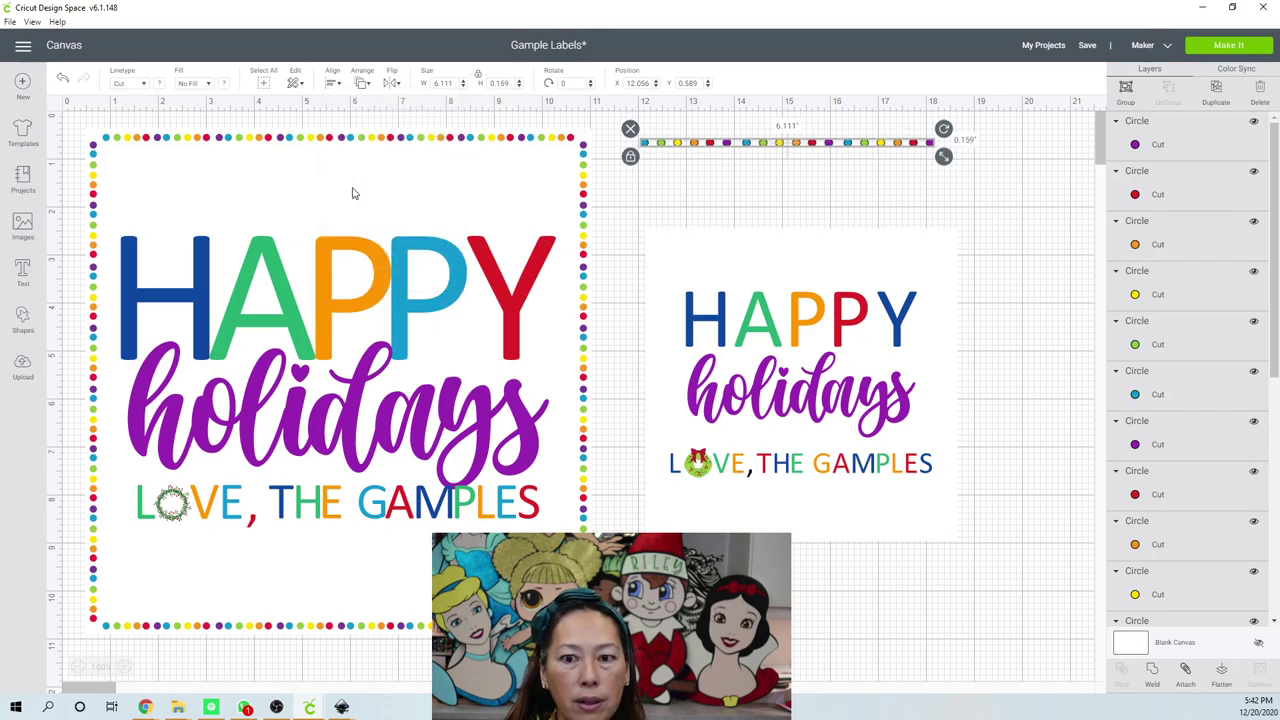
click(333, 87)
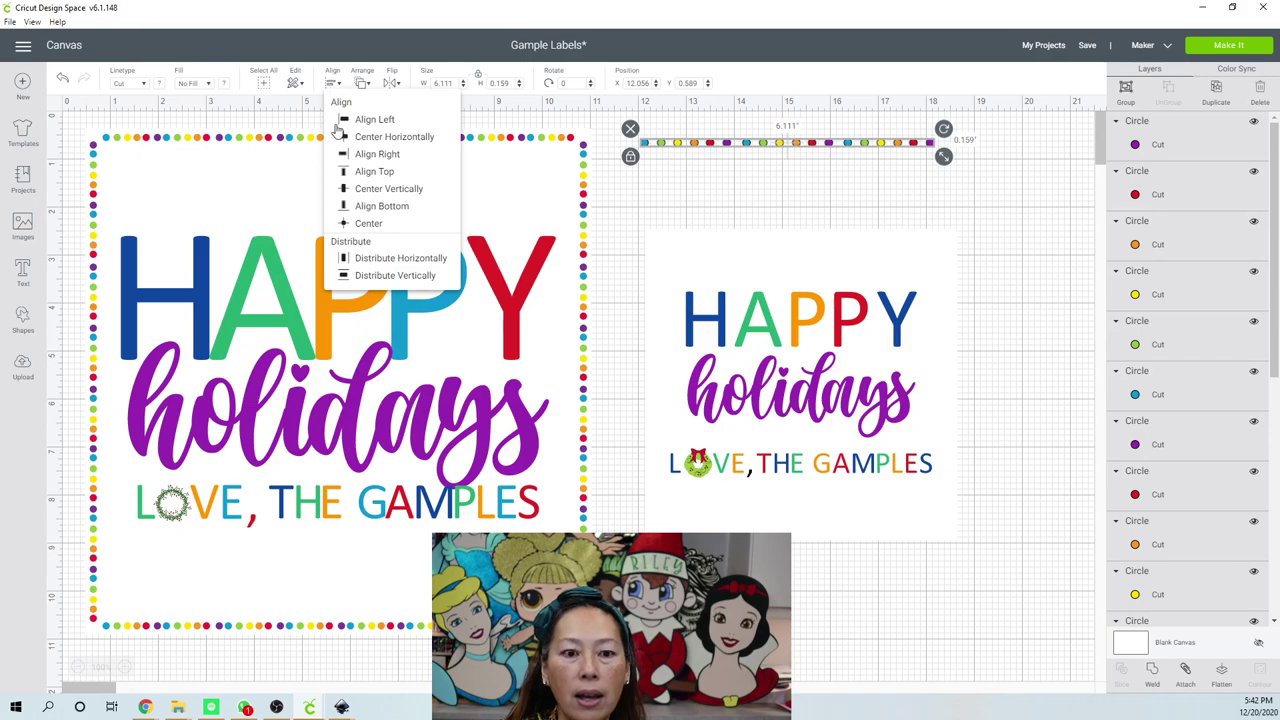
click(384, 278)
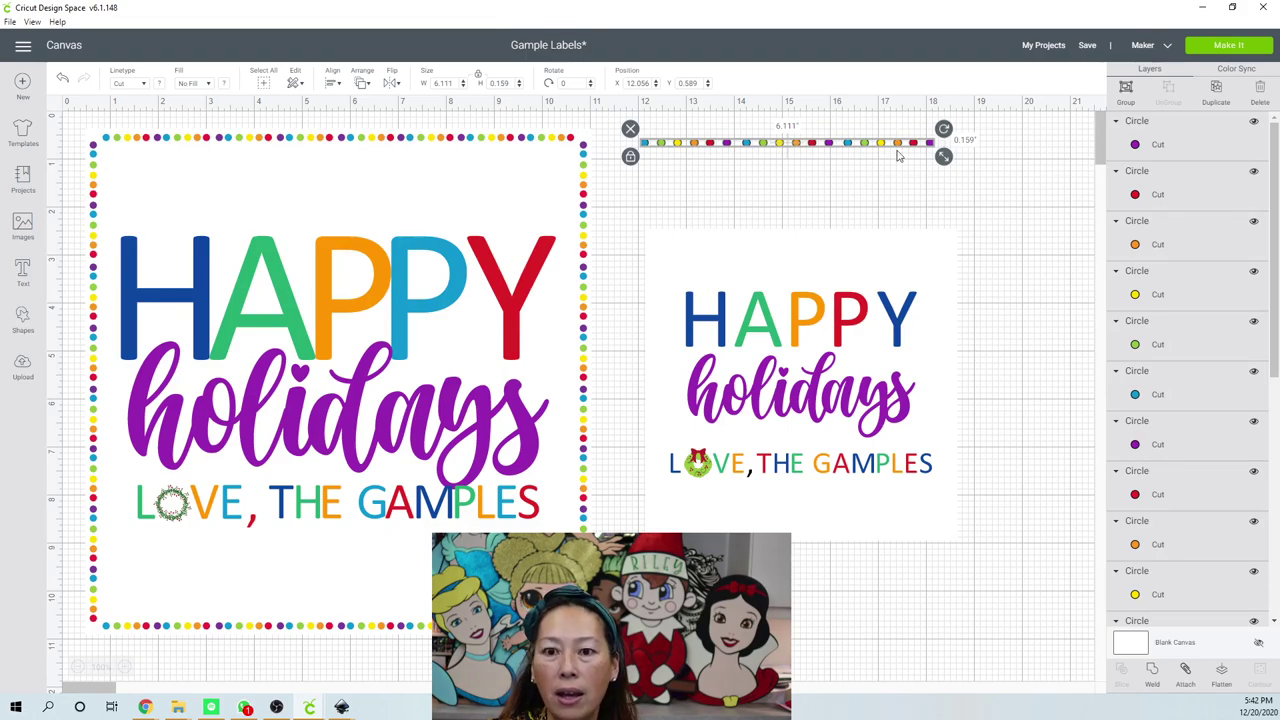
click(1128, 90)
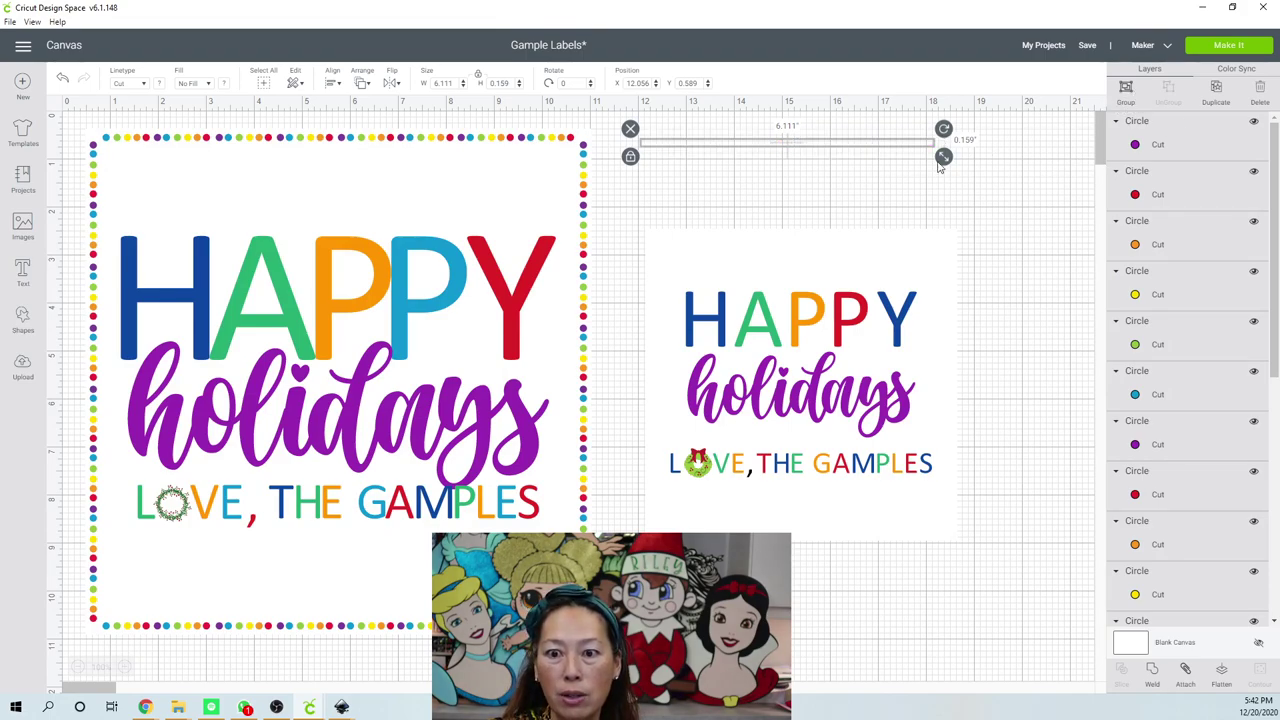
Place the grouped dot row along the small label's top edge and a duplicate of it along the bottom edge.
drag(879, 146, 895, 247)
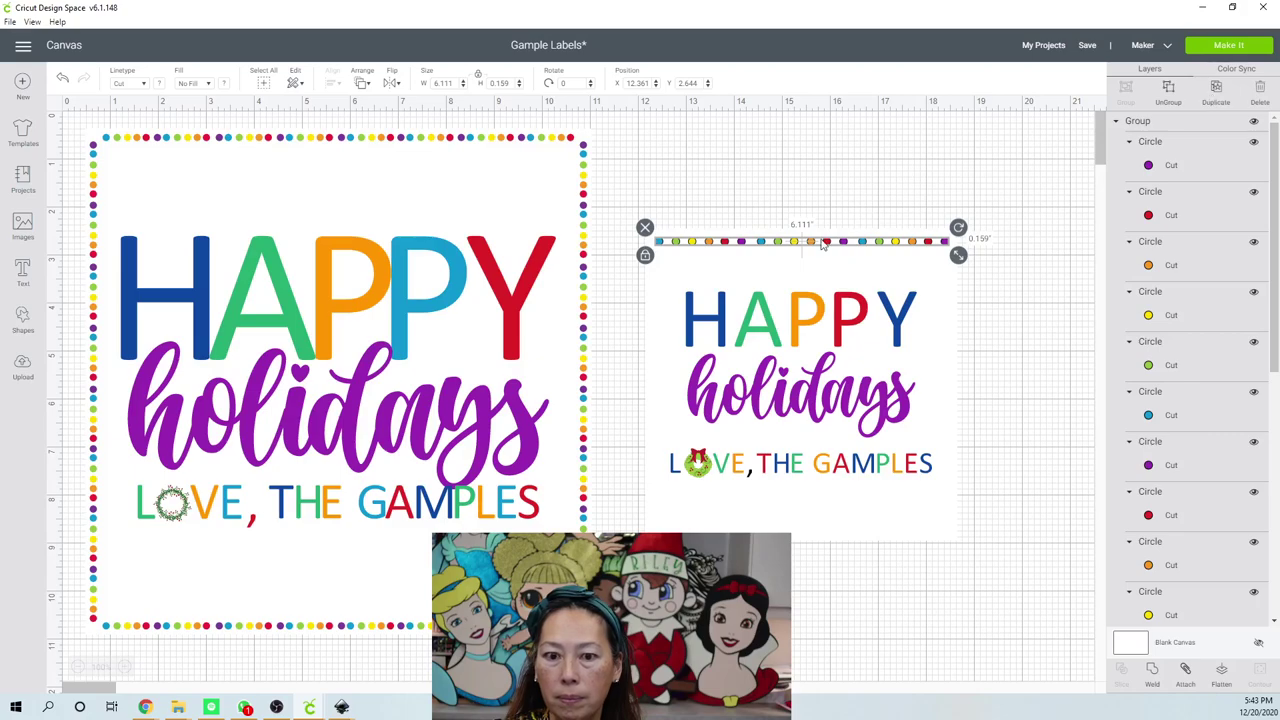
key(ctrl+d)
drag(826, 265, 813, 529)
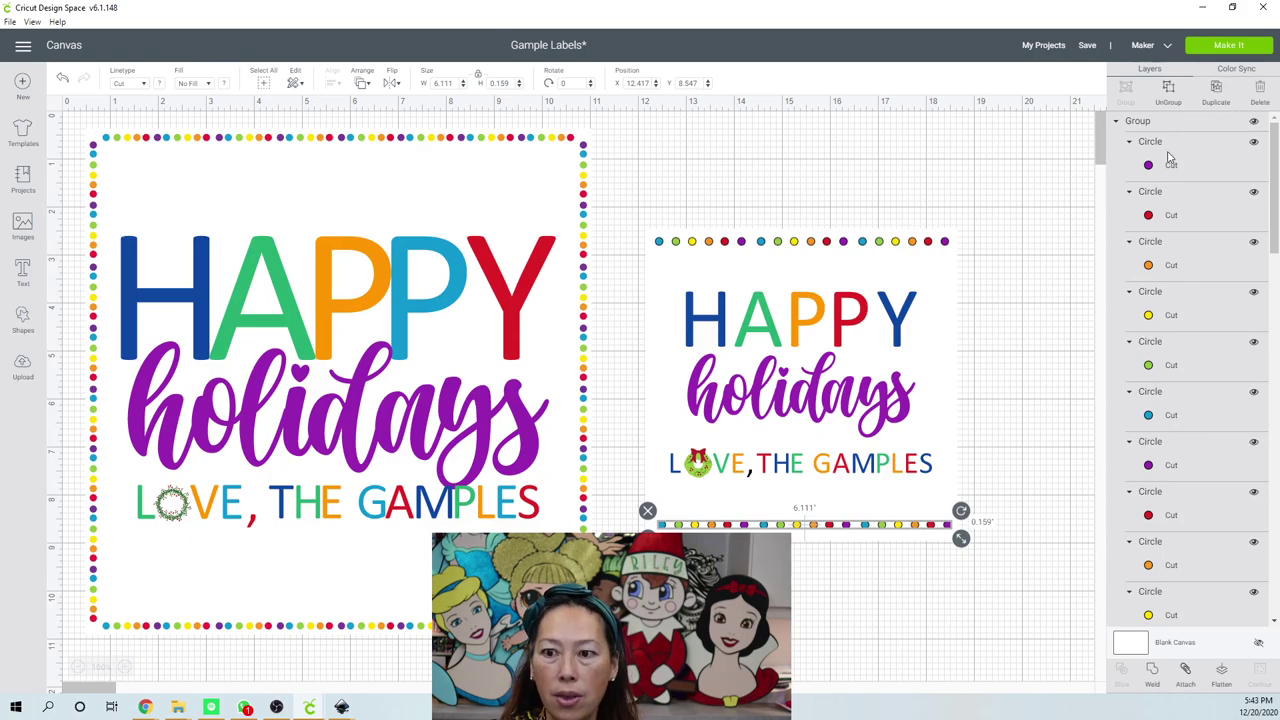
Try to align the label's two dot rows with Center Vertically, and undo the alignment.
click(881, 250)
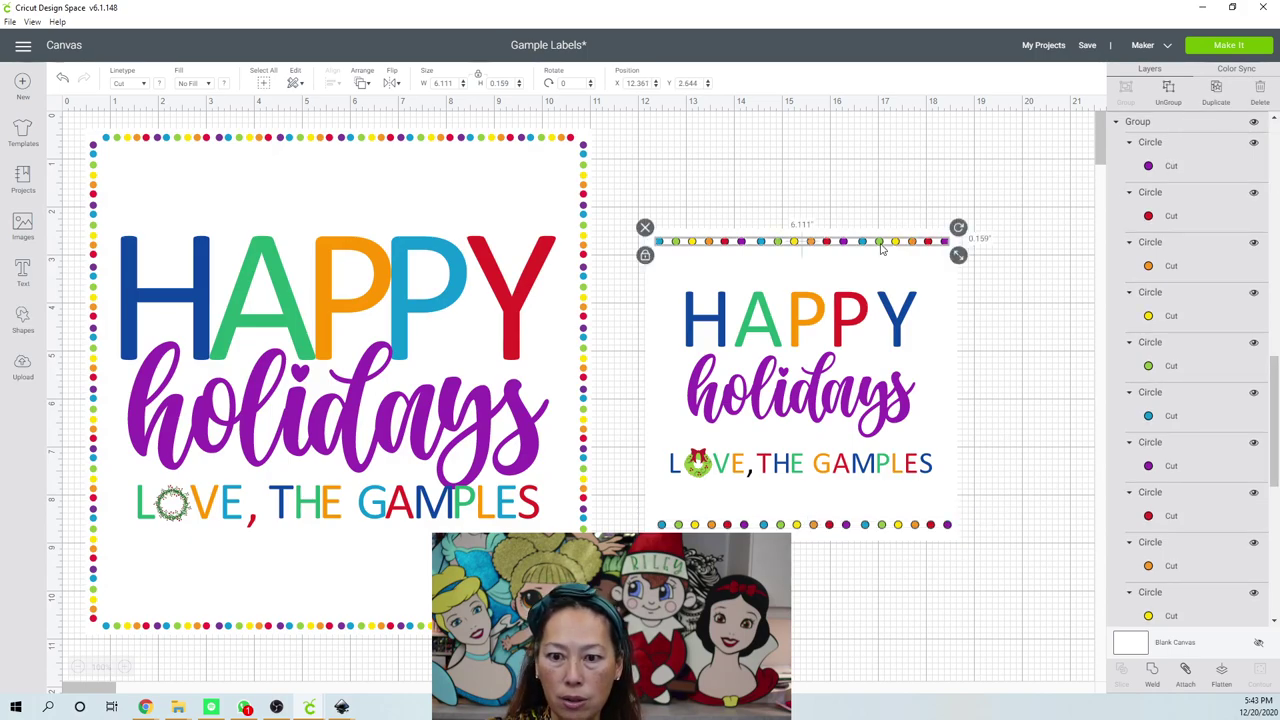
shift+click(813, 524)
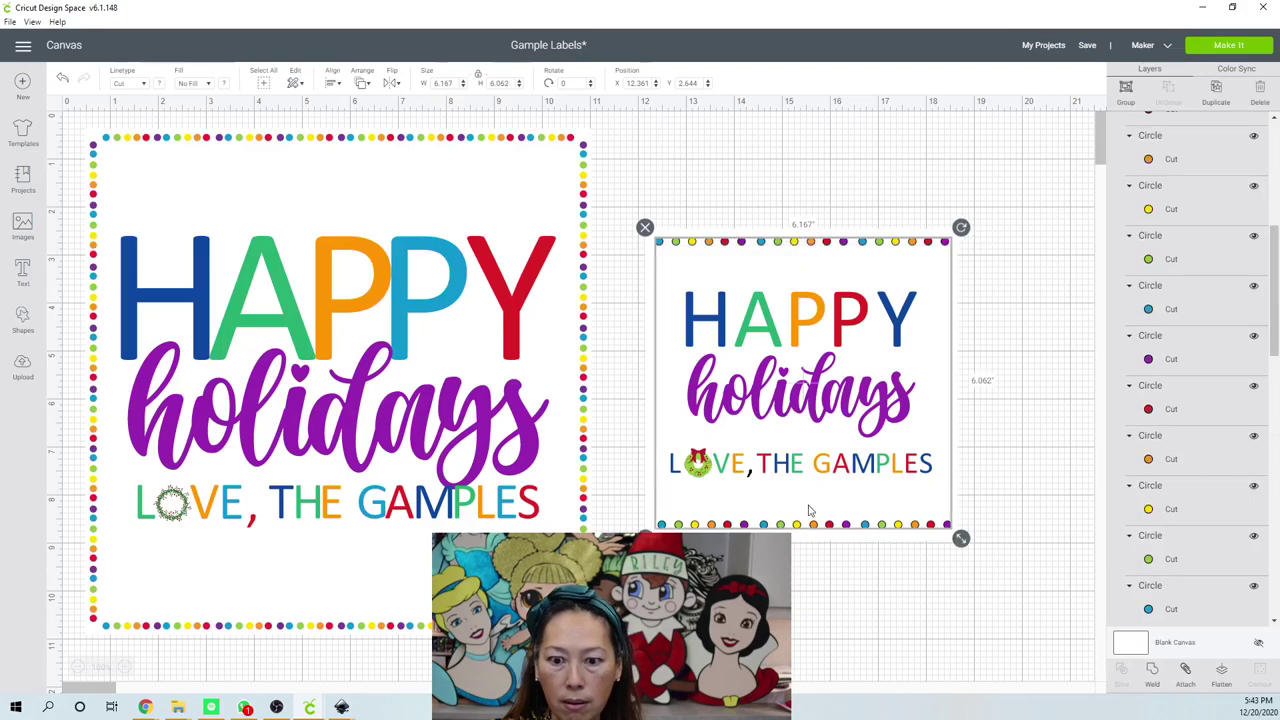
click(334, 88)
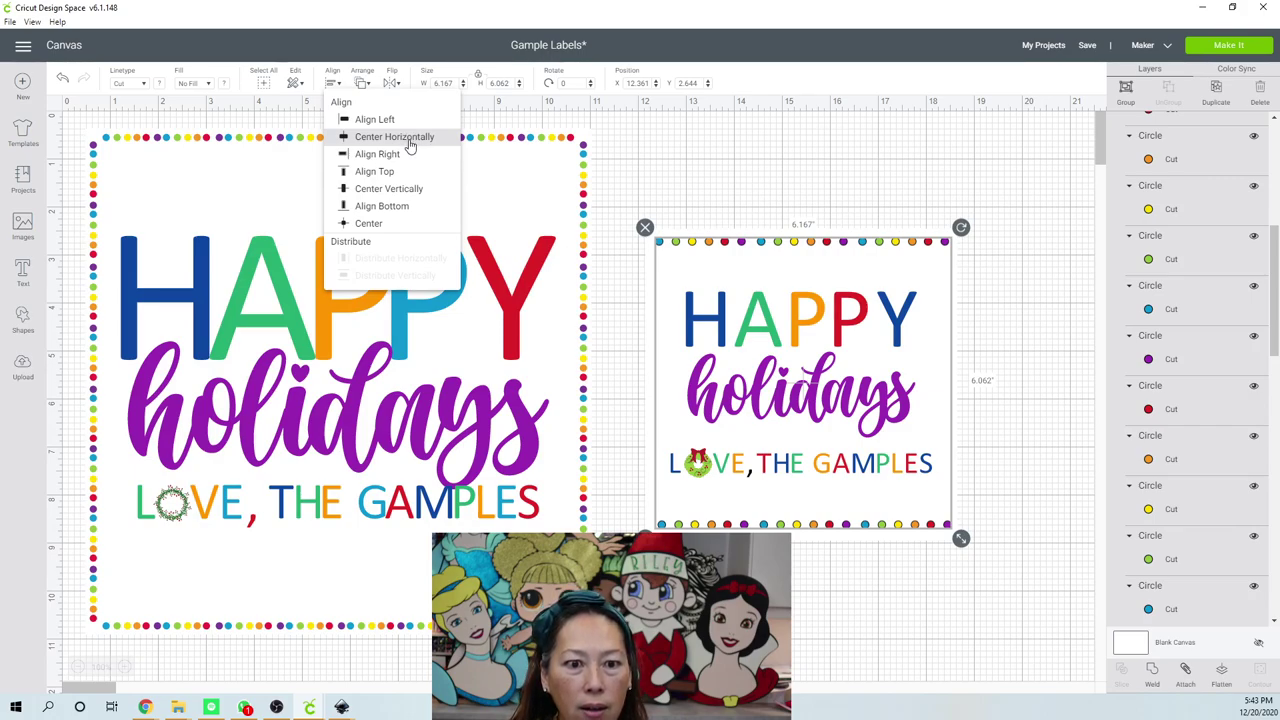
click(396, 189)
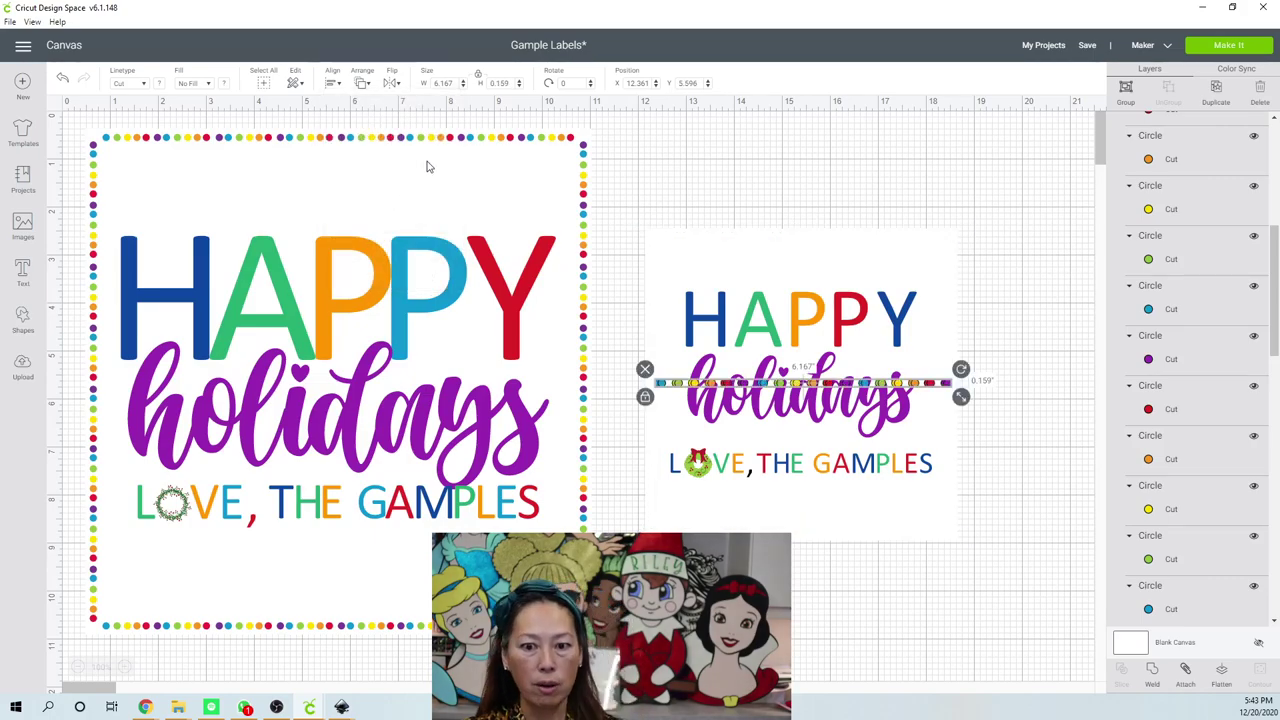
click(445, 165)
key(ctrl+z)
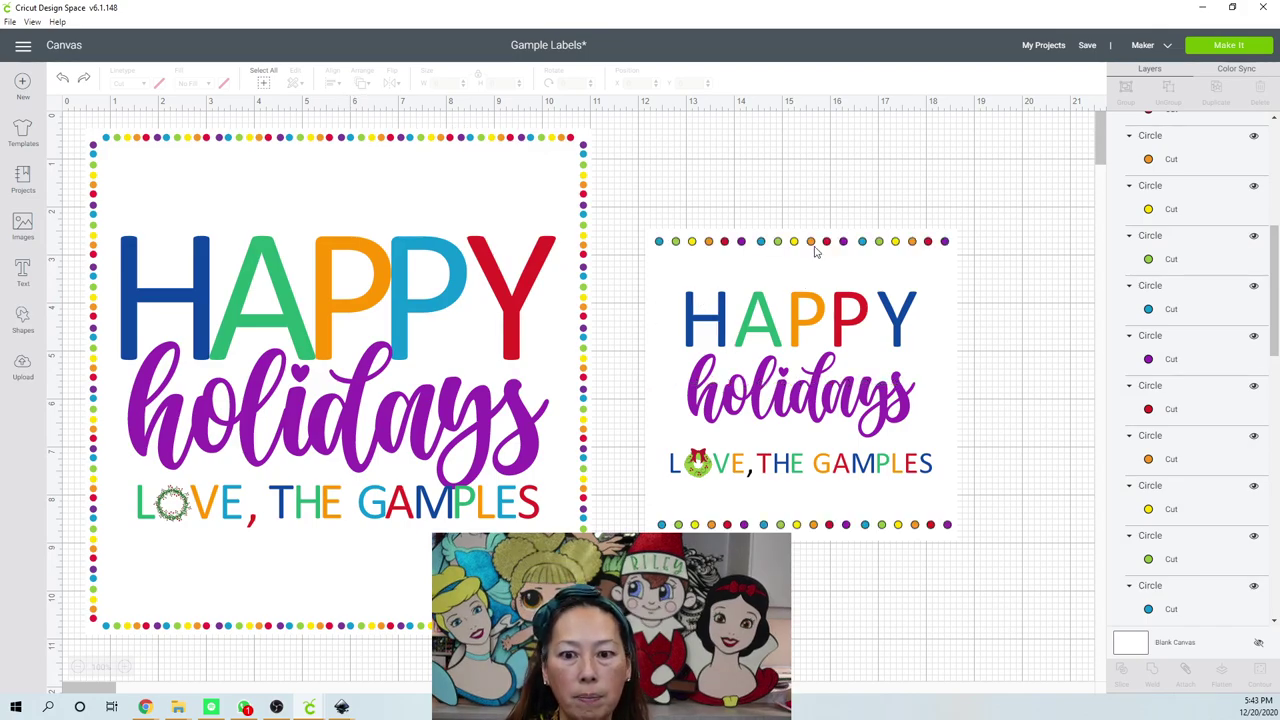
Center the upper and lower dot rows horizontally with each other and group the two rows.
click(814, 252)
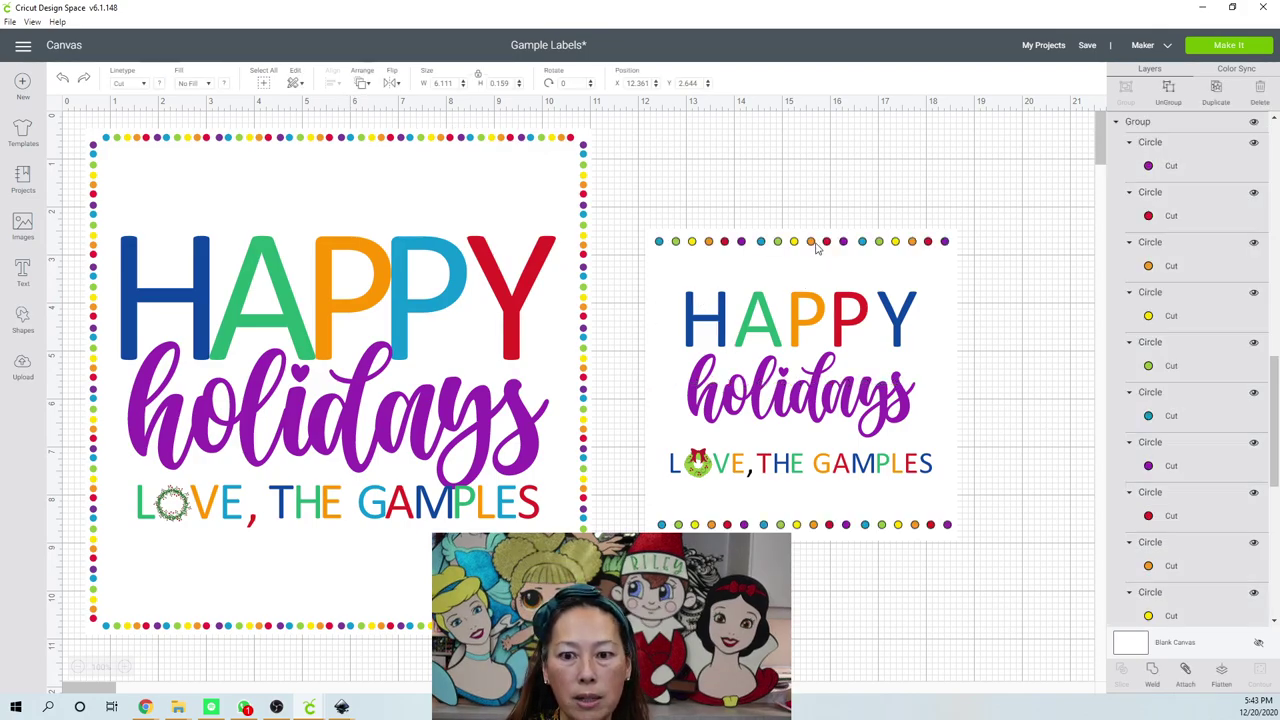
shift+click(825, 527)
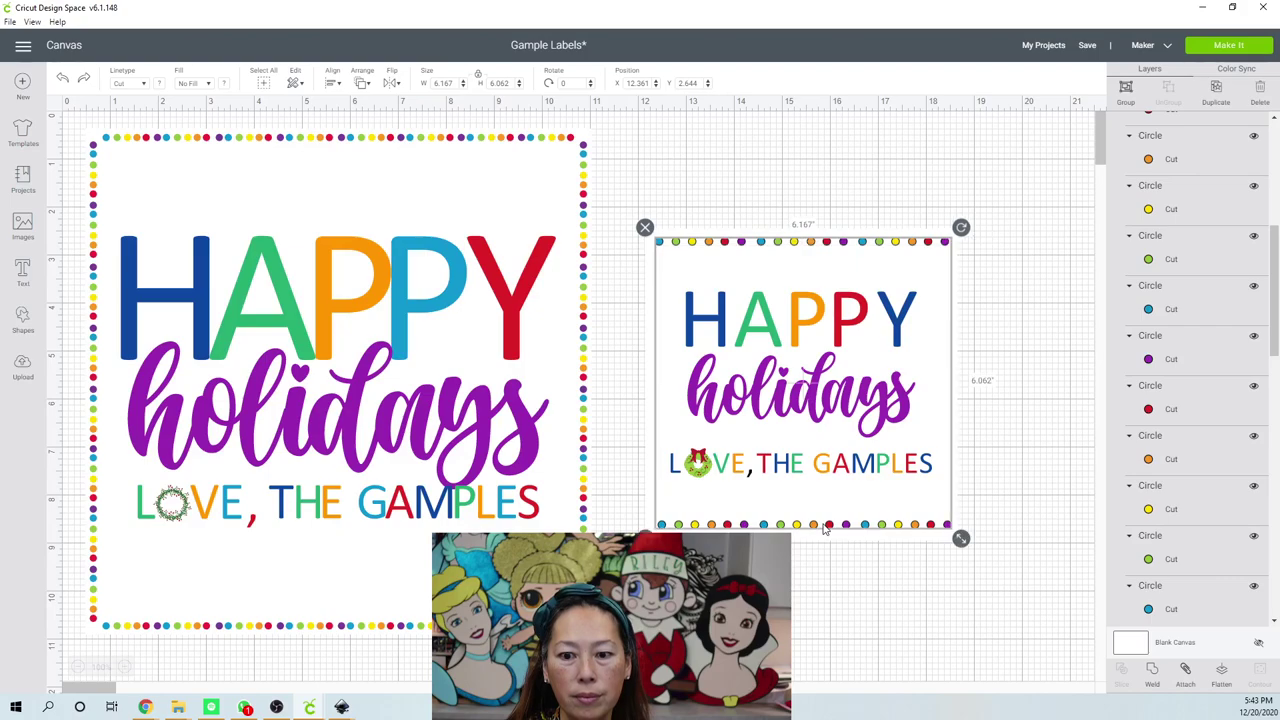
click(335, 84)
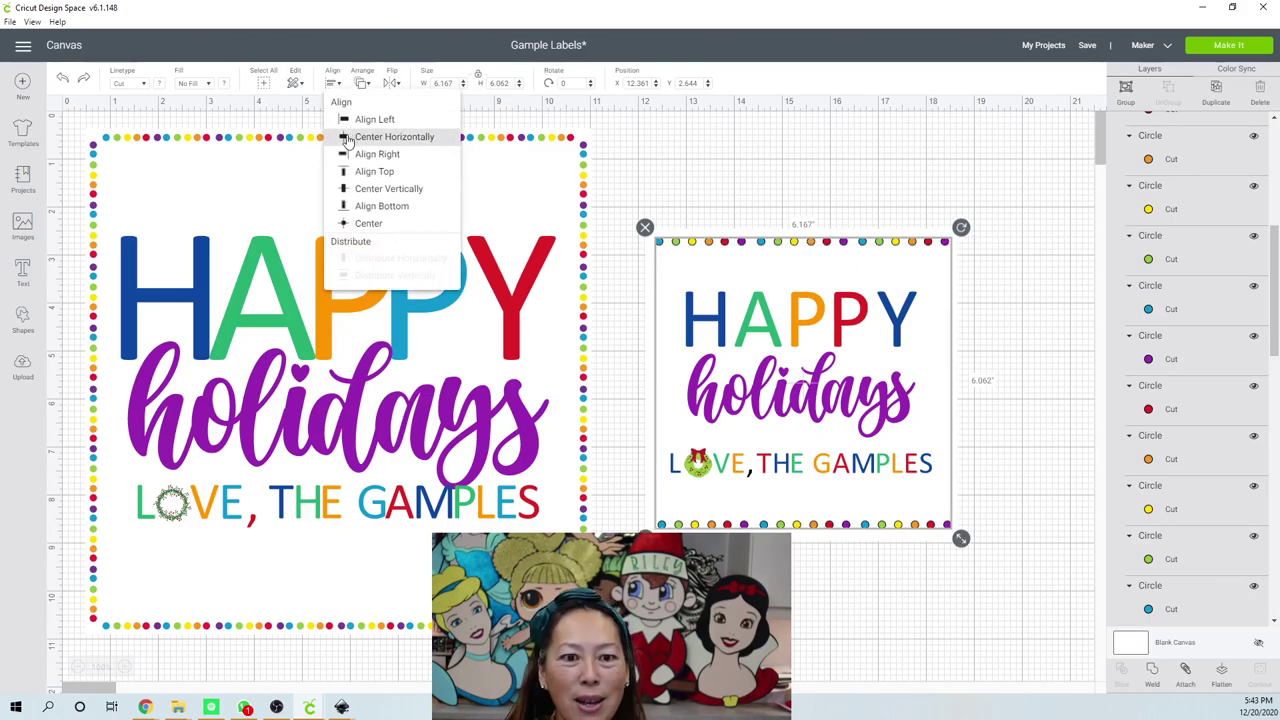
click(349, 136)
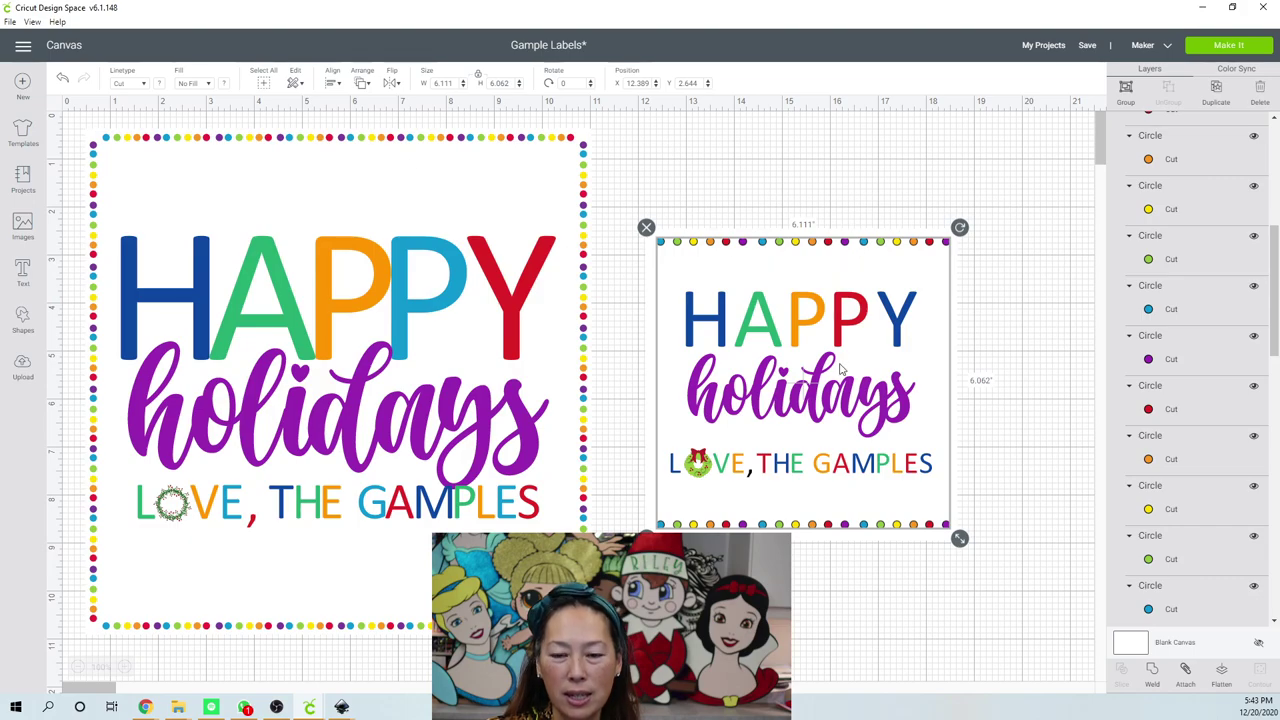
click(1127, 90)
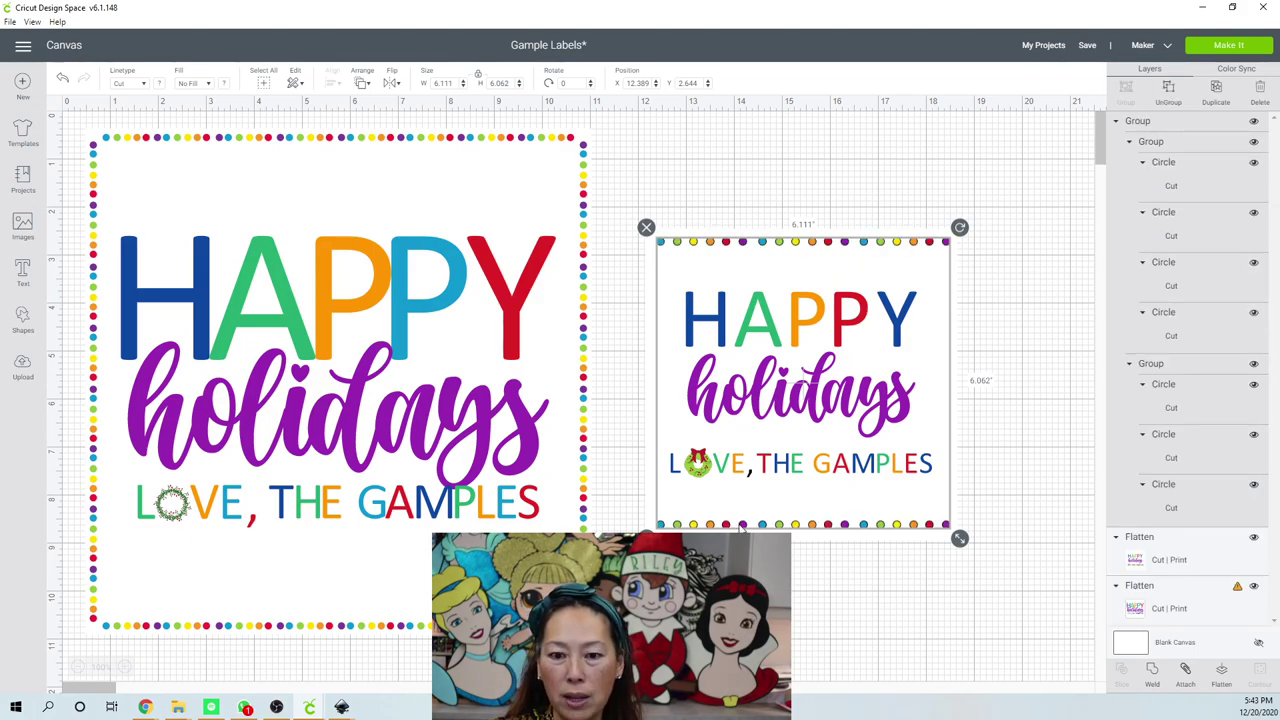
click(751, 191)
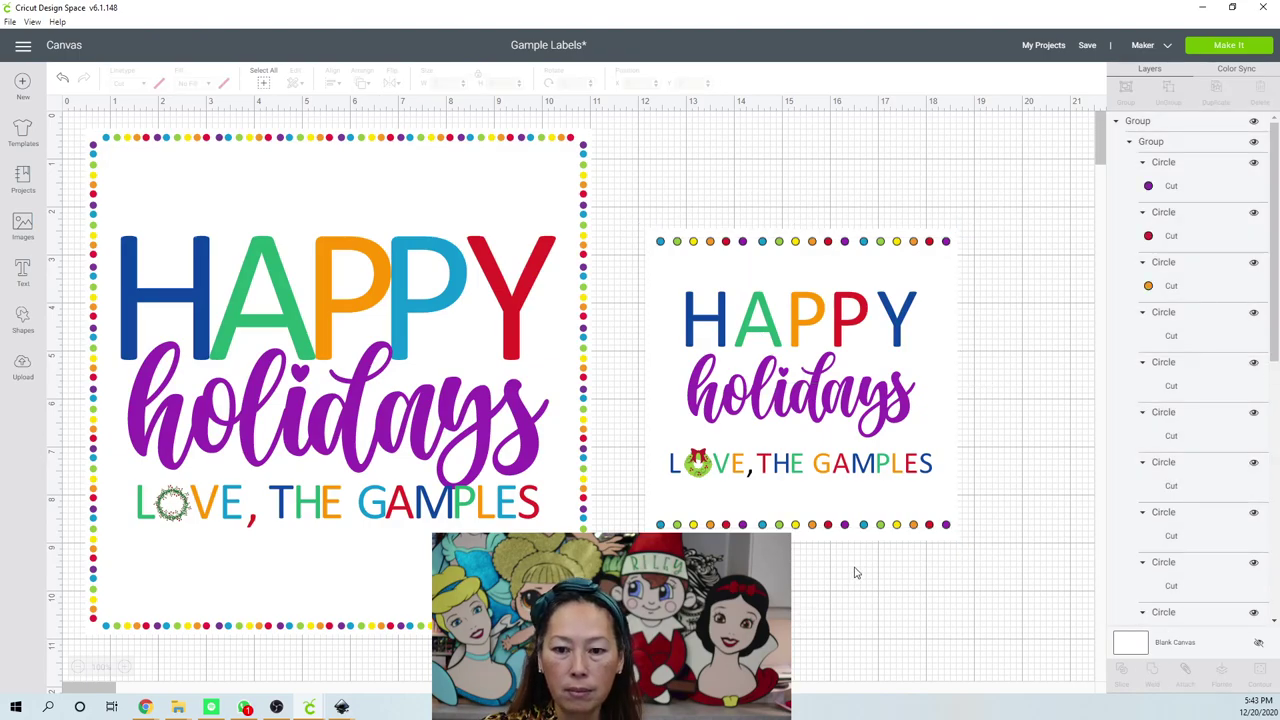
Center the grouped pair of dot rows on the 6.5-inch white label.
drag(810, 241, 835, 250)
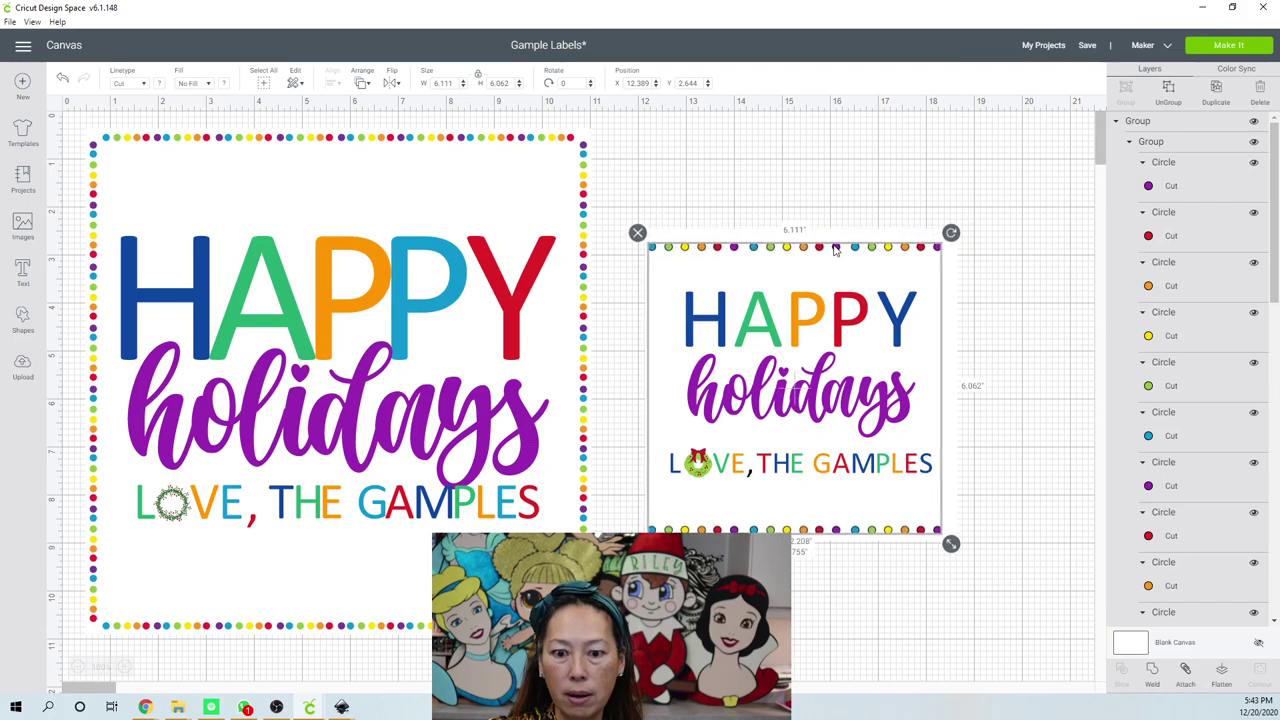
drag(981, 584, 728, 325)
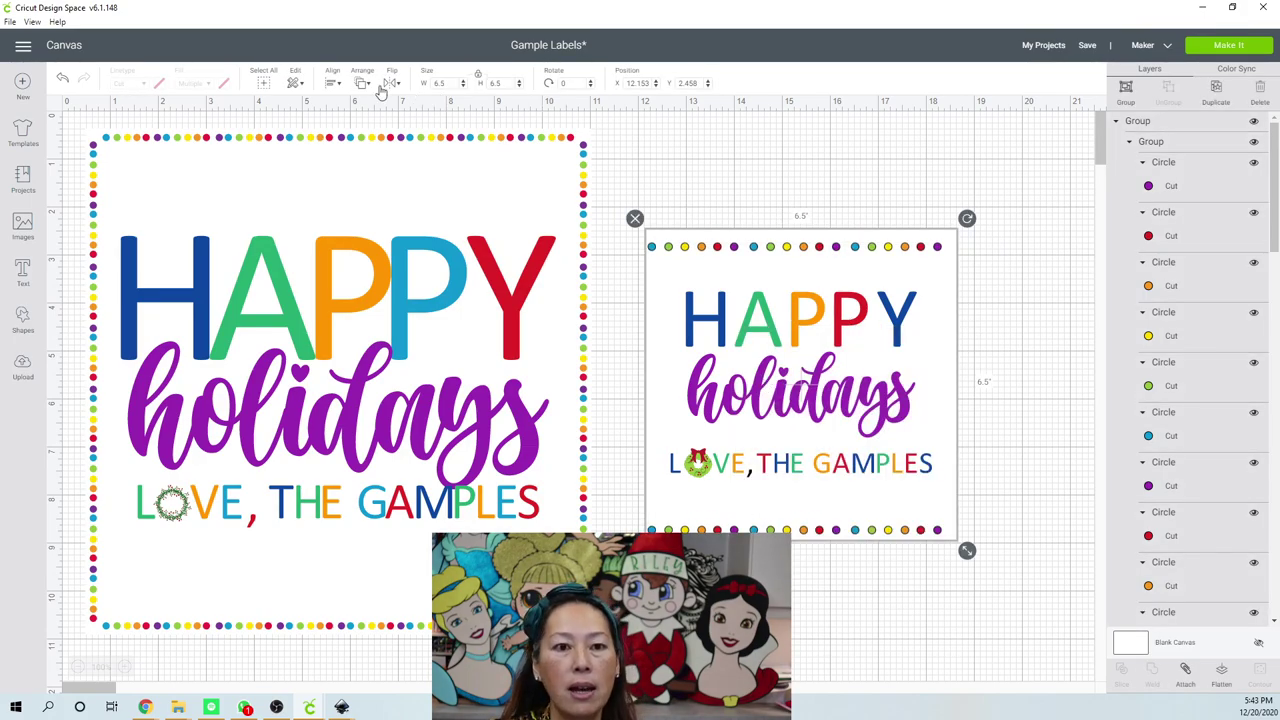
click(335, 83)
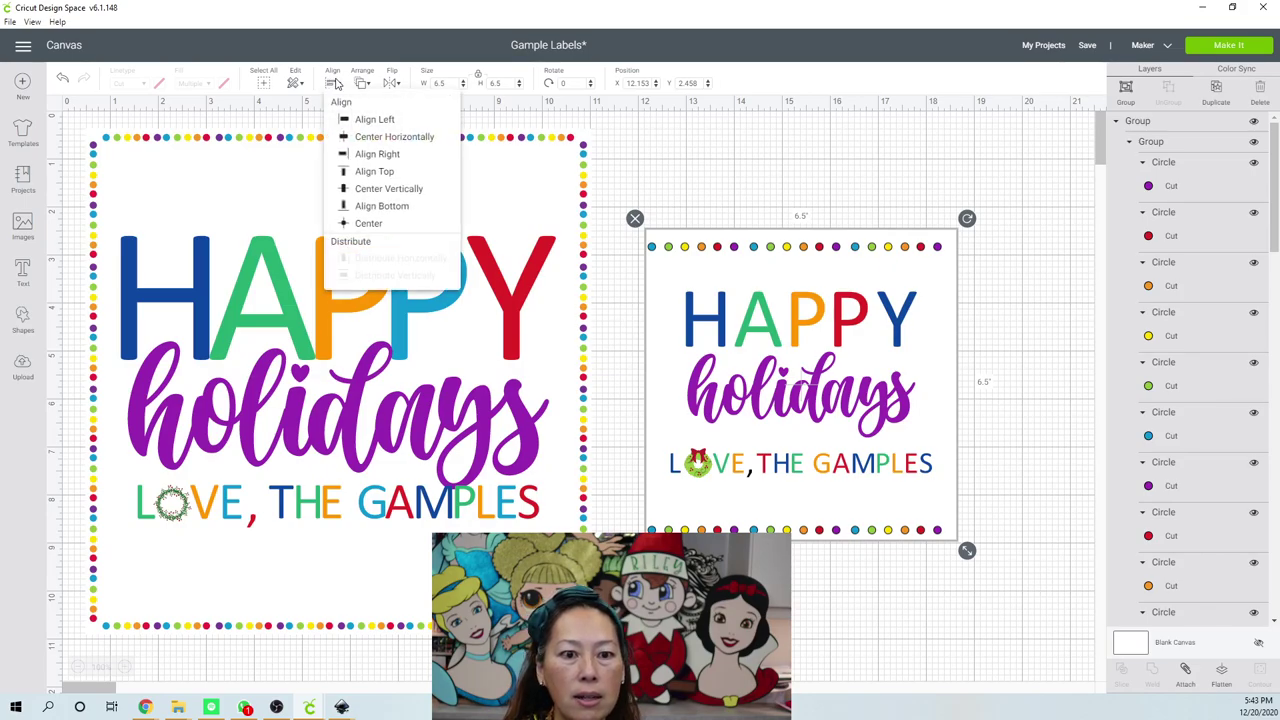
click(366, 224)
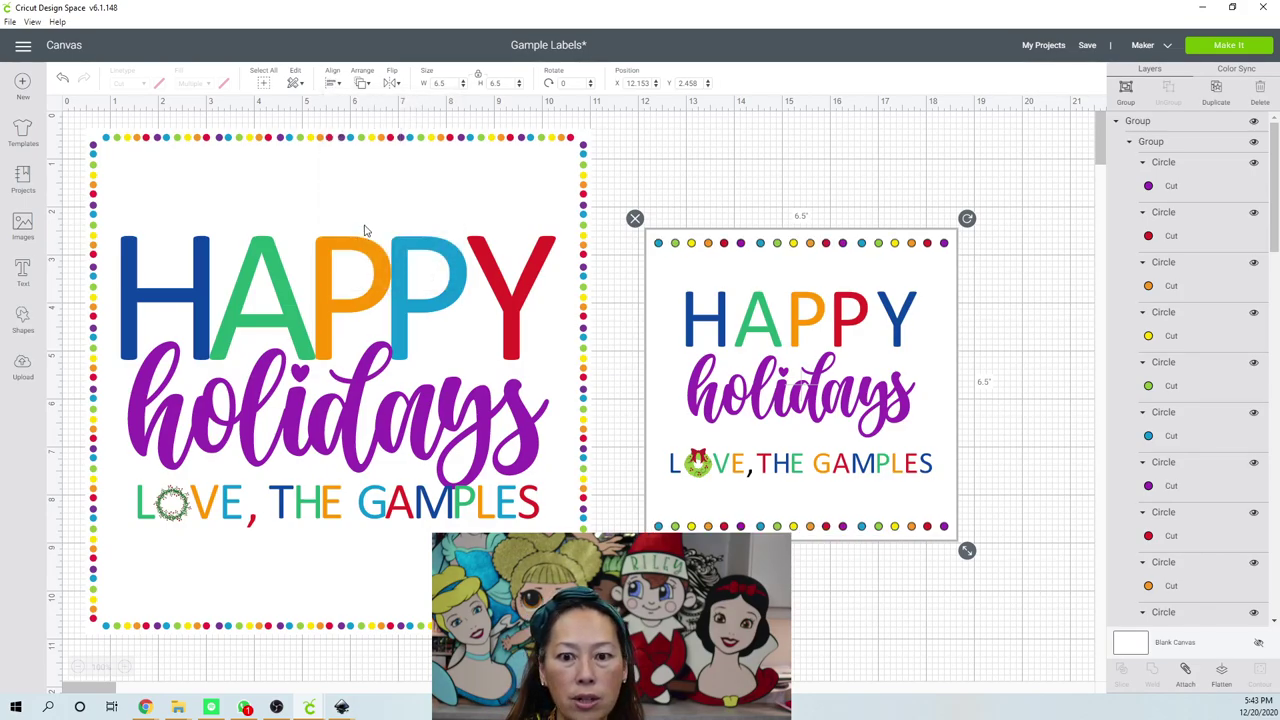
click(909, 567)
Duplicate the grouped pair of dot rows, rotated 90 degrees, and place the copy on the empty canvas below the label.
drag(998, 524, 909, 592)
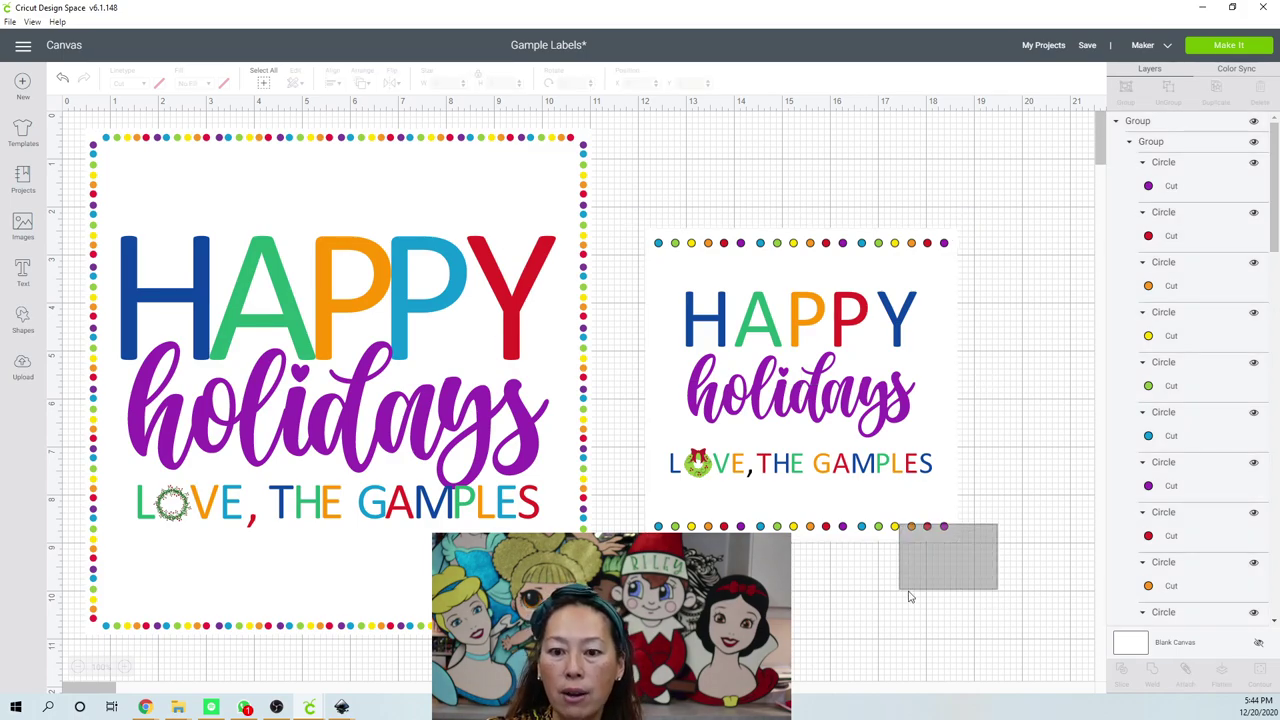
click(880, 532)
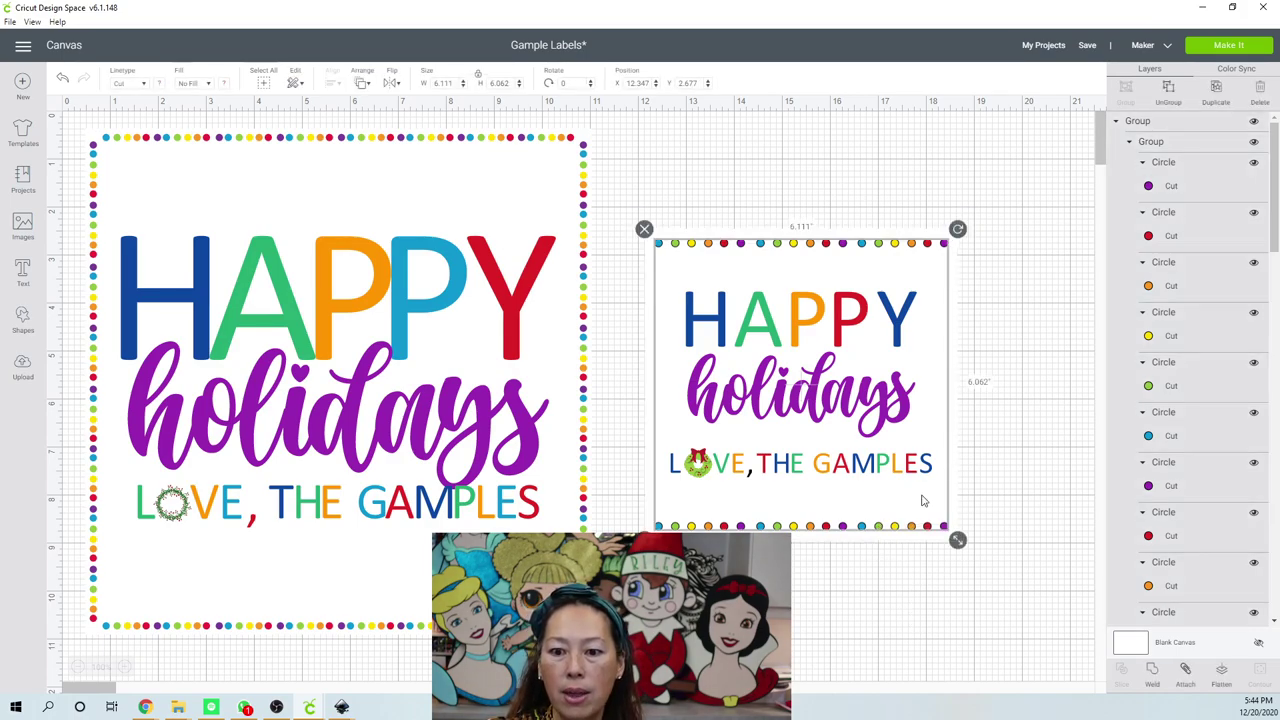
click(1217, 90)
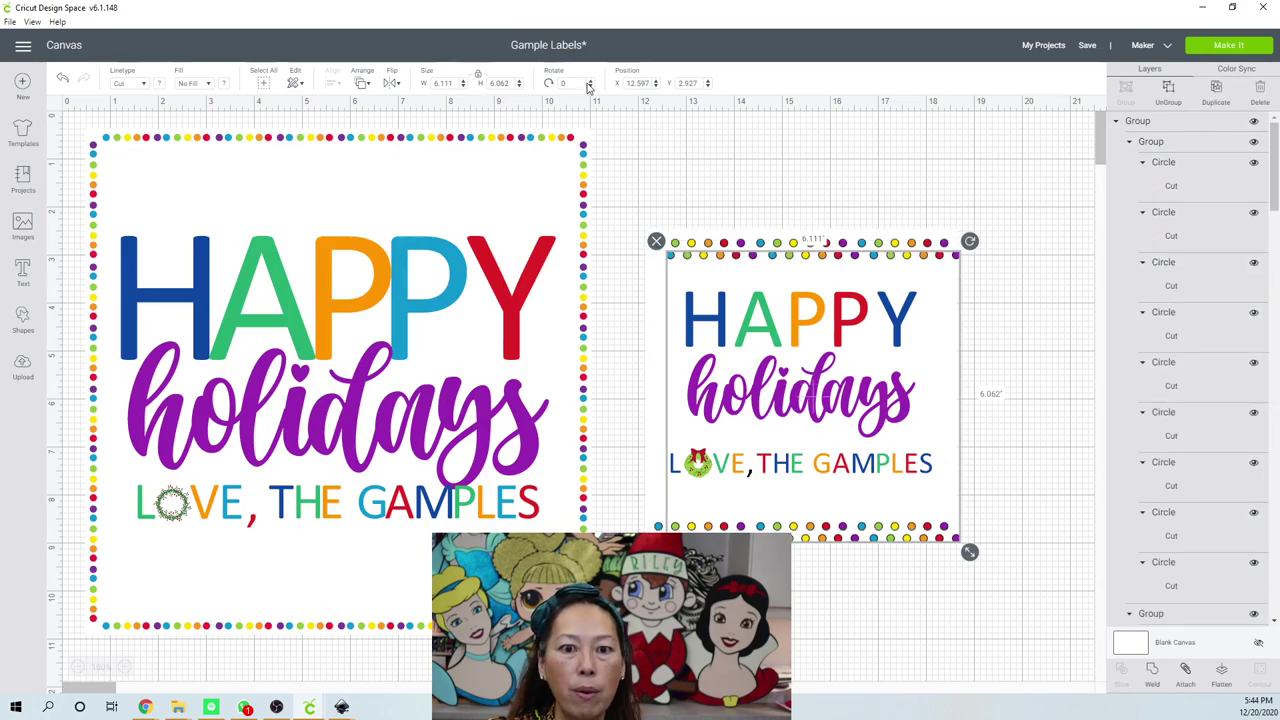
text(90)
key(Tab)
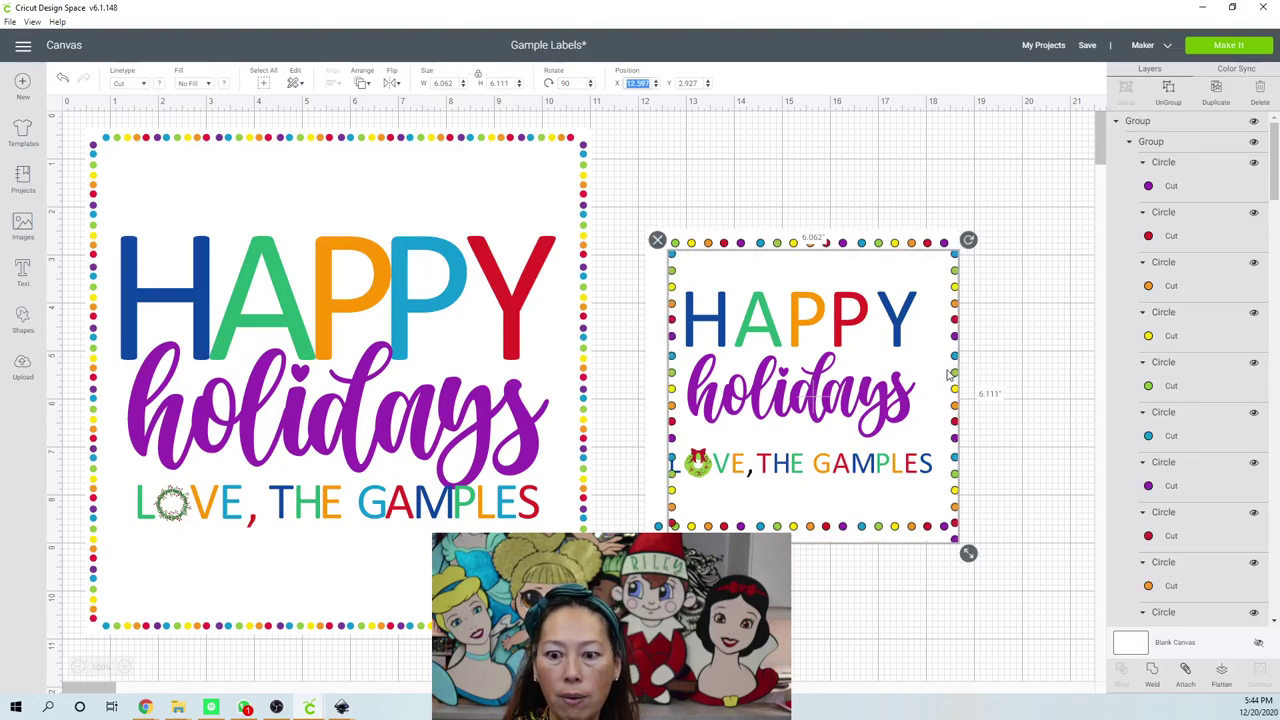
drag(955, 360, 957, 515)
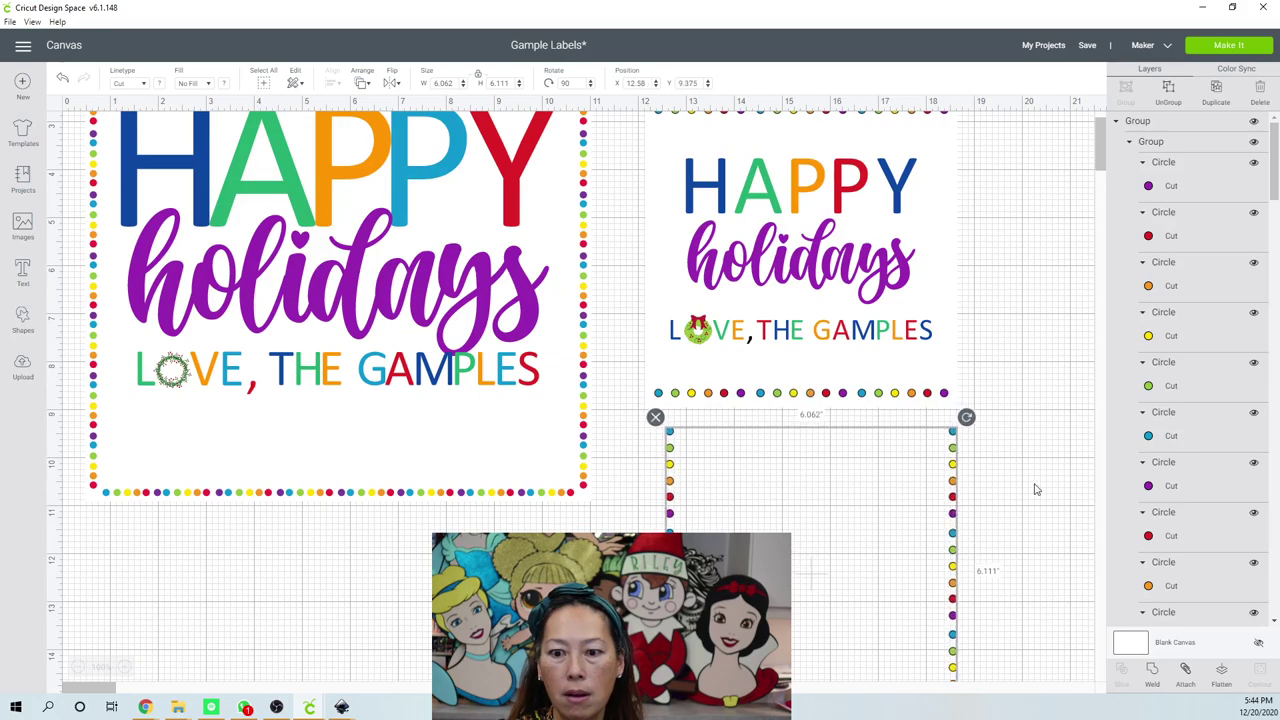
Ungroup the rotated pair into two separate dot columns, and ungroup the left column into single circles.
click(1037, 490)
click(670, 446)
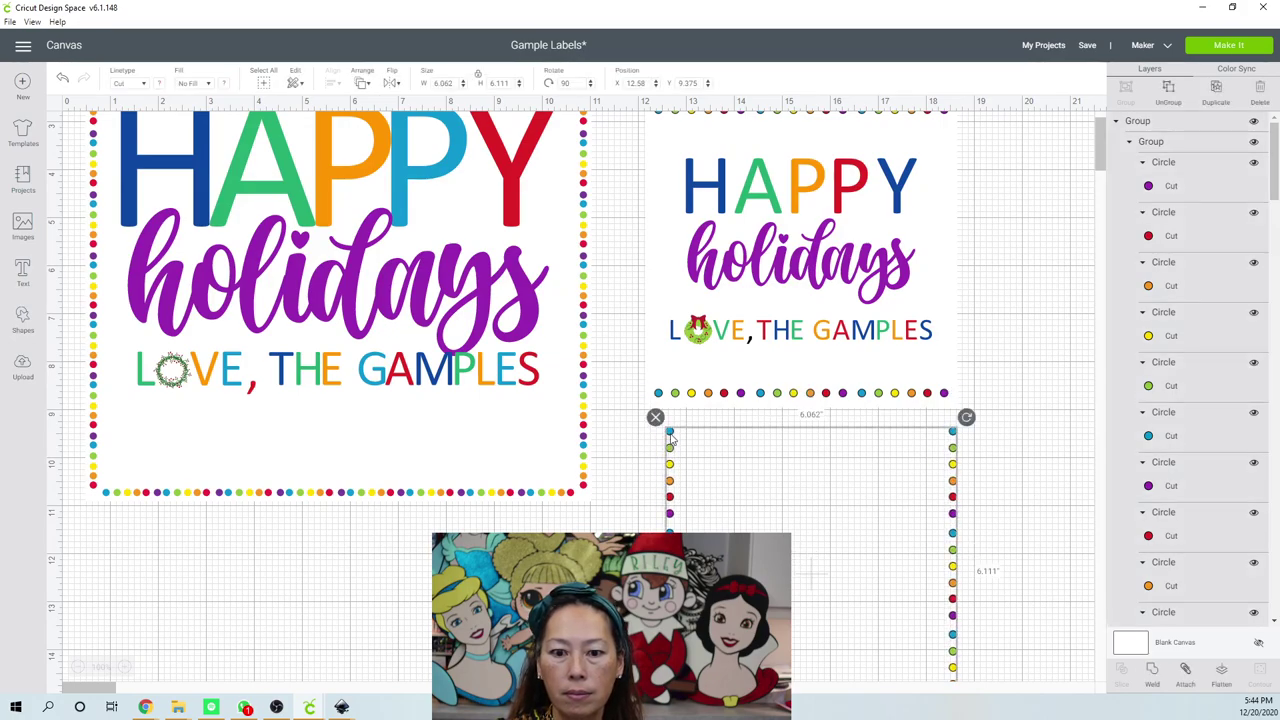
click(1166, 95)
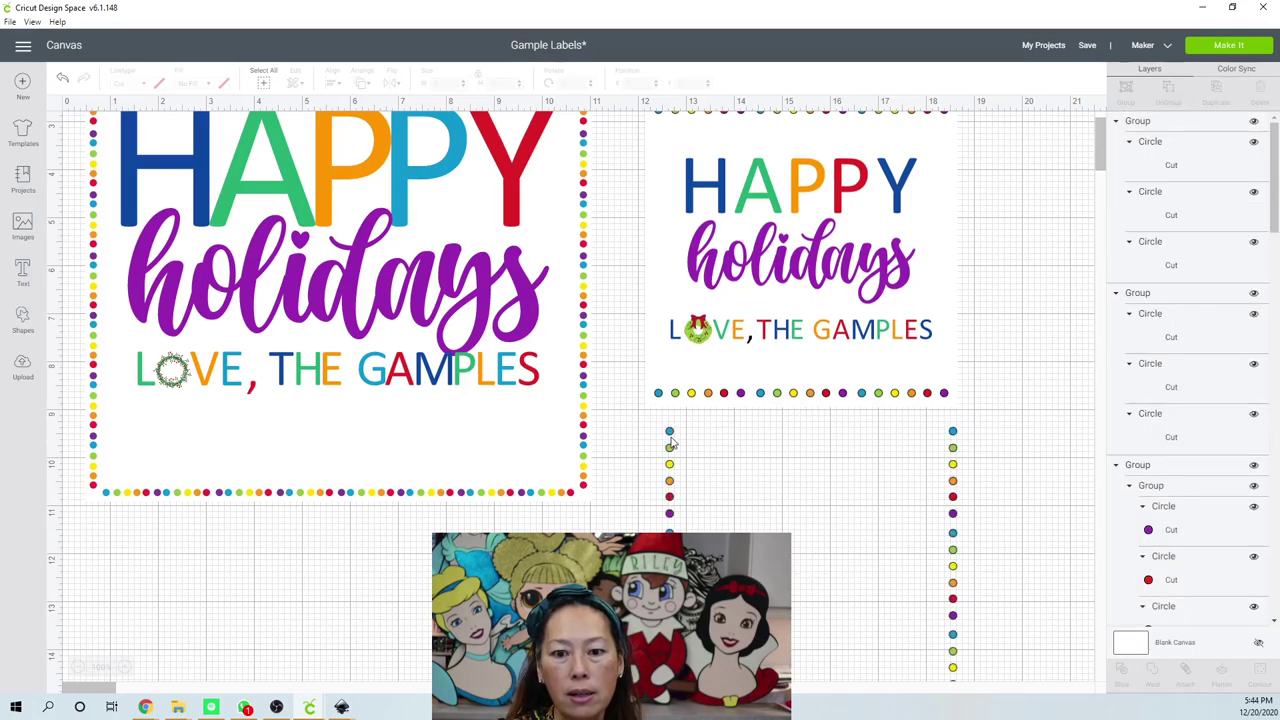
click(672, 441)
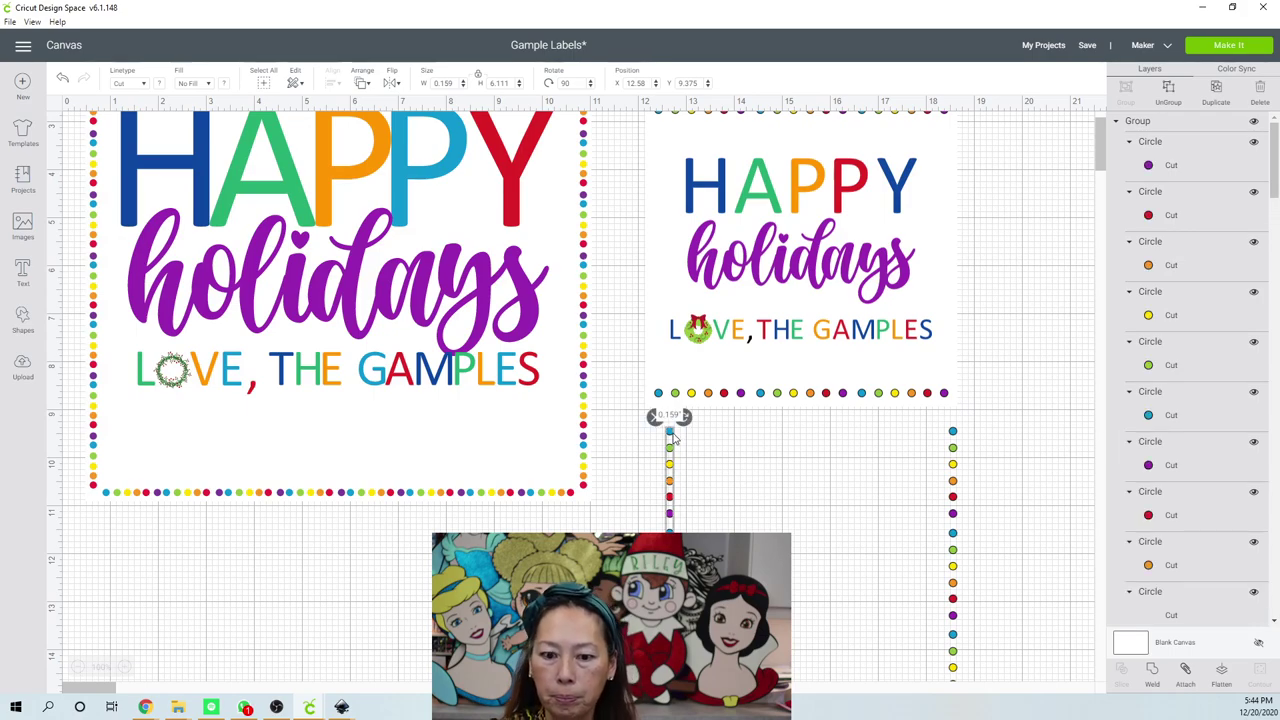
scroll(674, 438, down, 3)
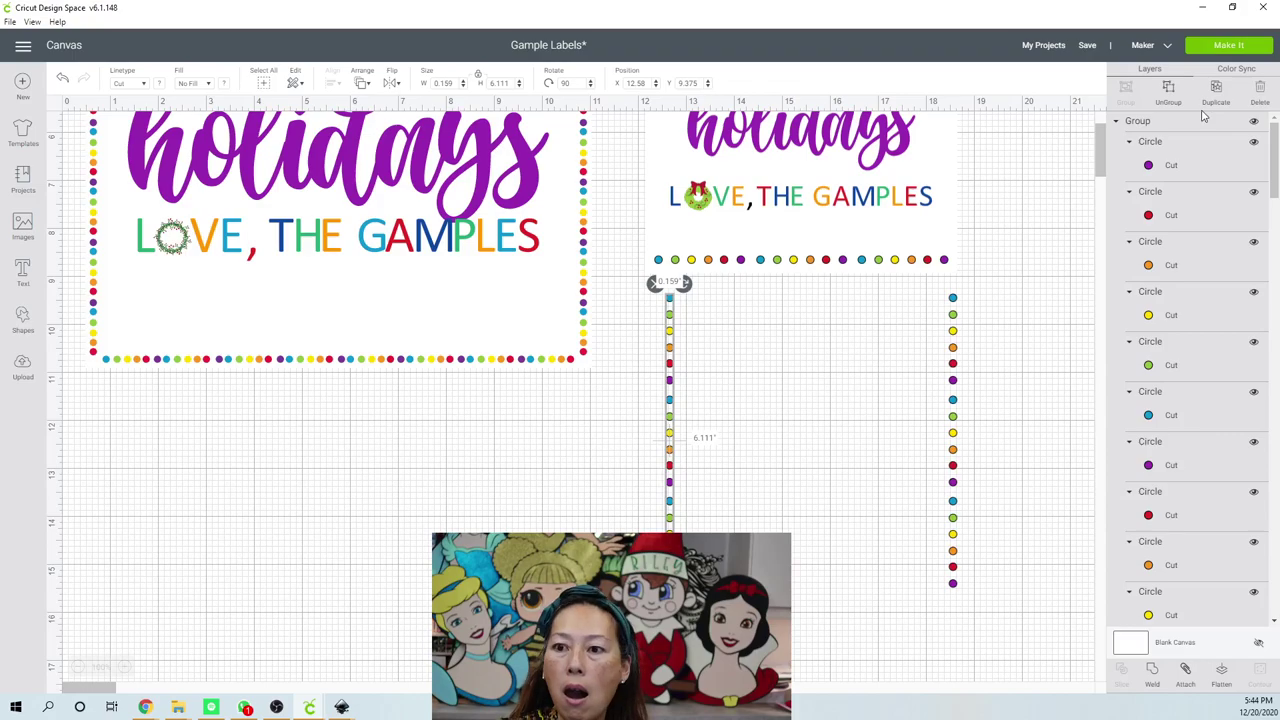
click(1170, 92)
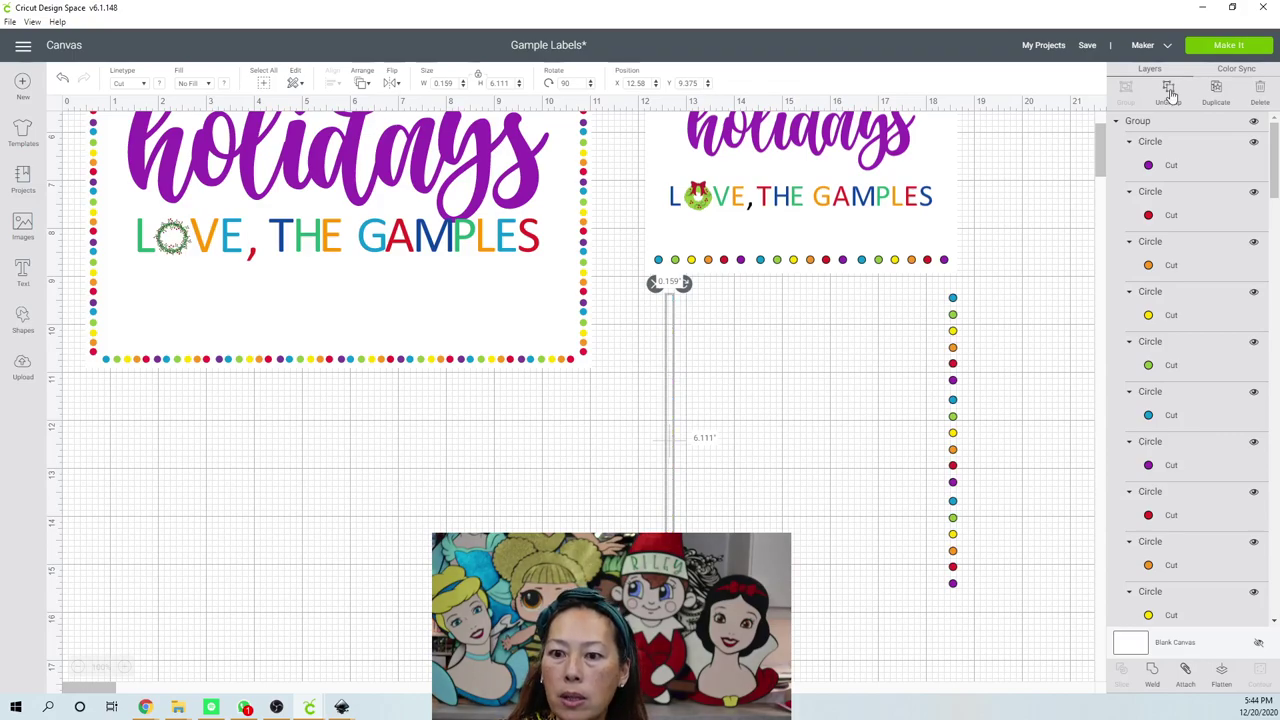
Delete the top blue circle of the left dot column and group its remaining circles.
click(670, 298)
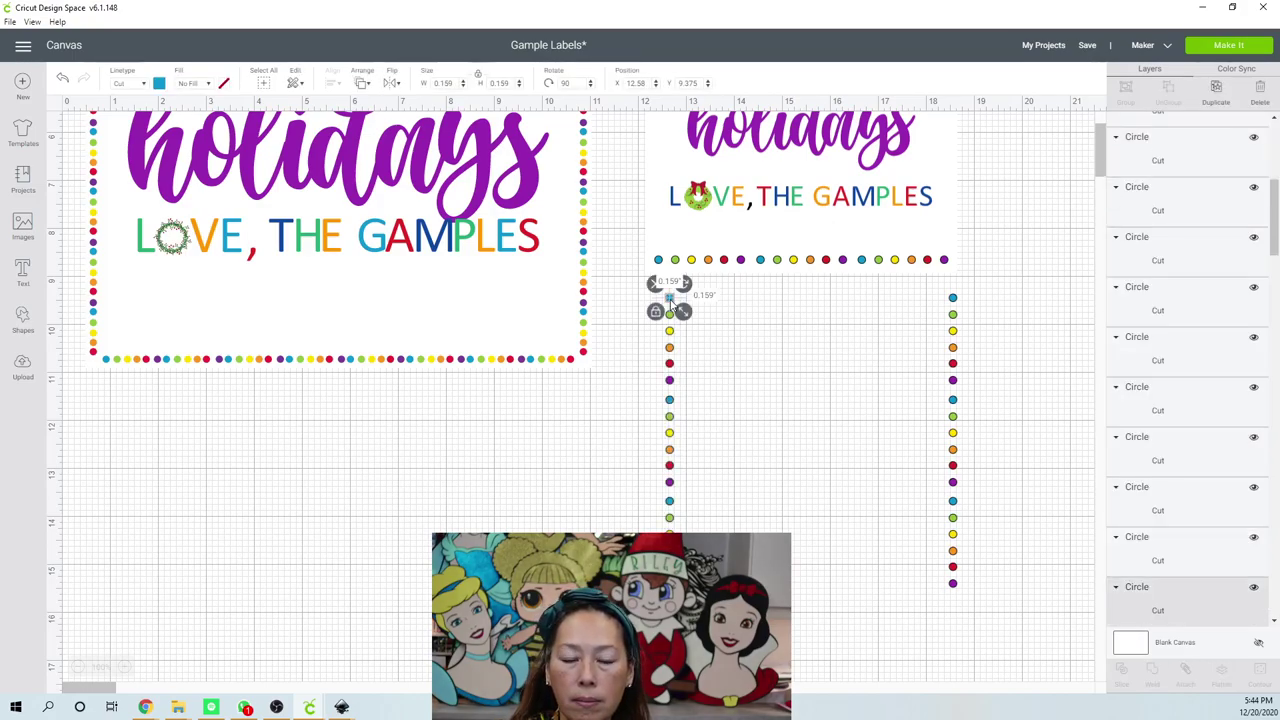
drag(654, 305, 720, 532)
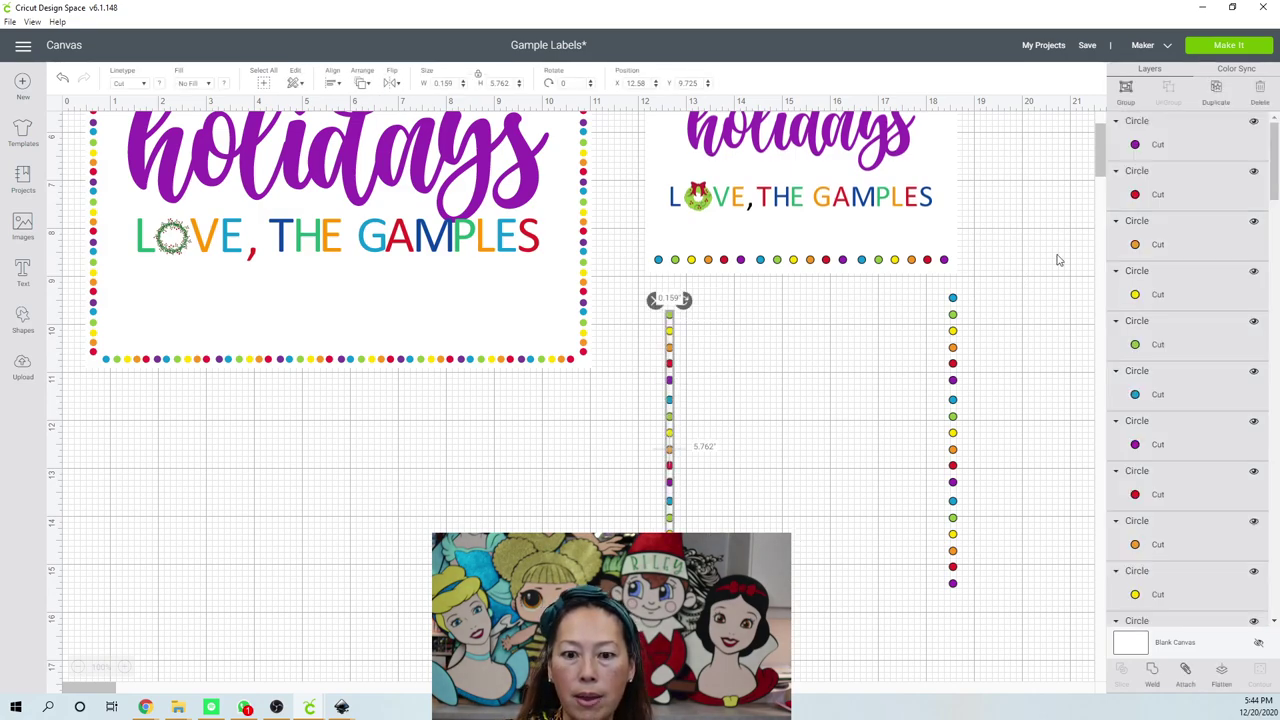
click(1125, 90)
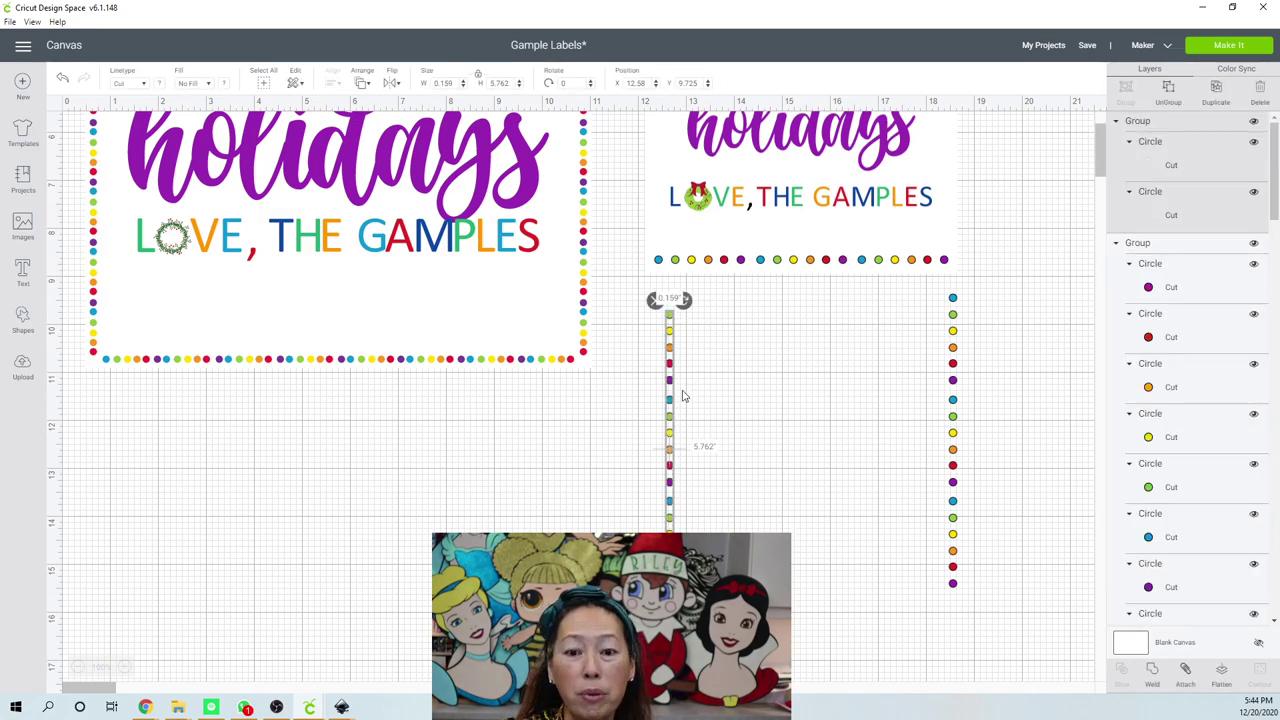
Move the shortened dot column up beside the left edge of the white label to compare it with the gap between the dot rows.
drag(670, 382, 664, 246)
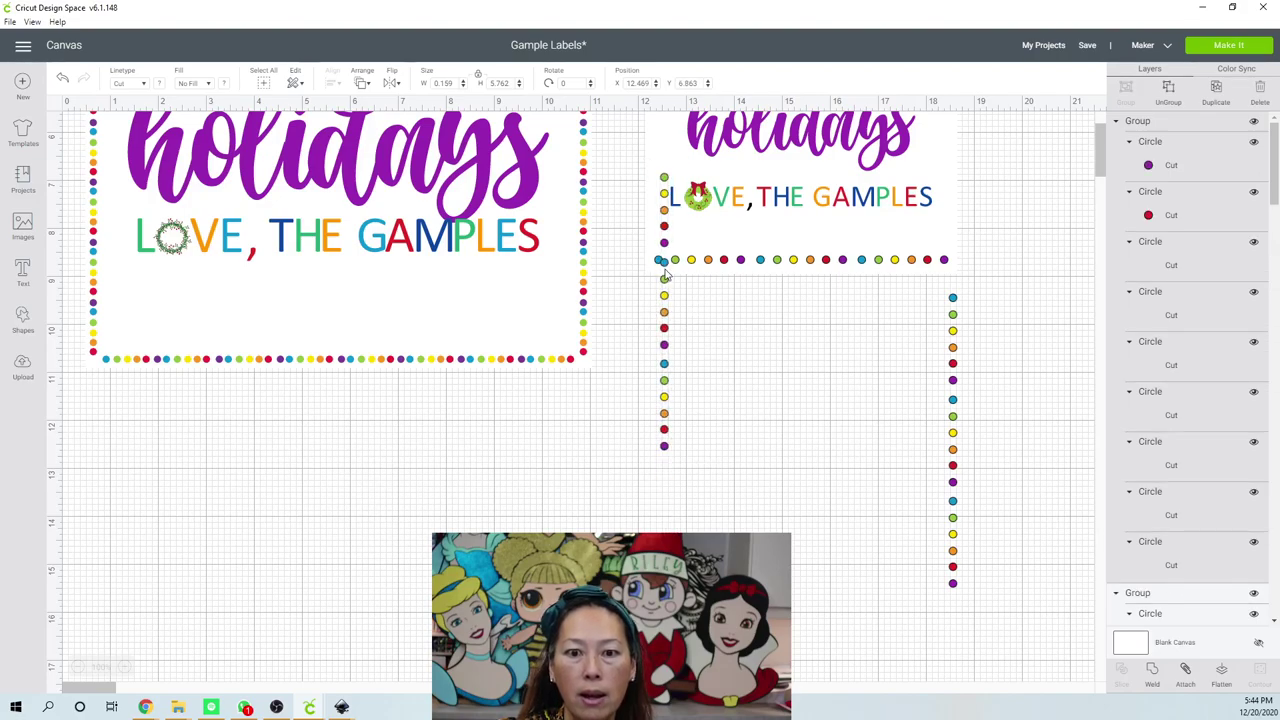
scroll(668, 300, up, 5)
drag(666, 466, 612, 274)
click(611, 290)
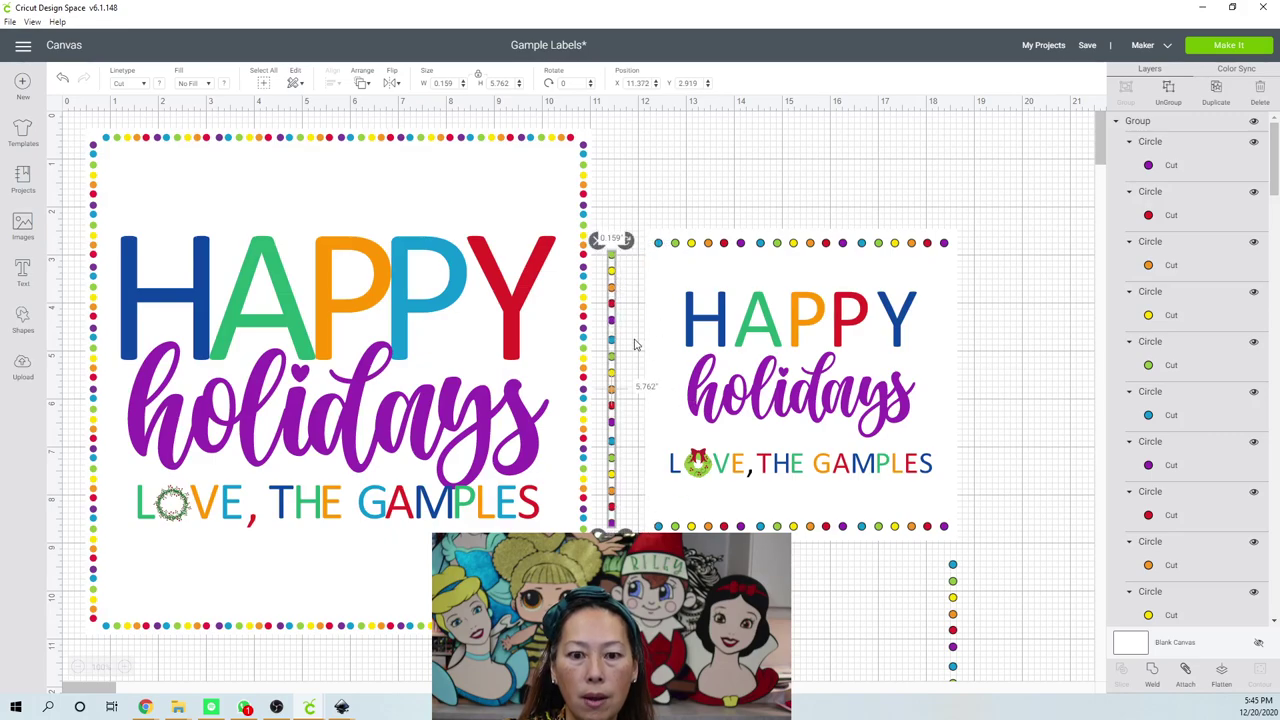
mouse_move(613, 327)
mouse_down()
mouse_move(661, 335)
mouse_move(614, 338)
mouse_up()
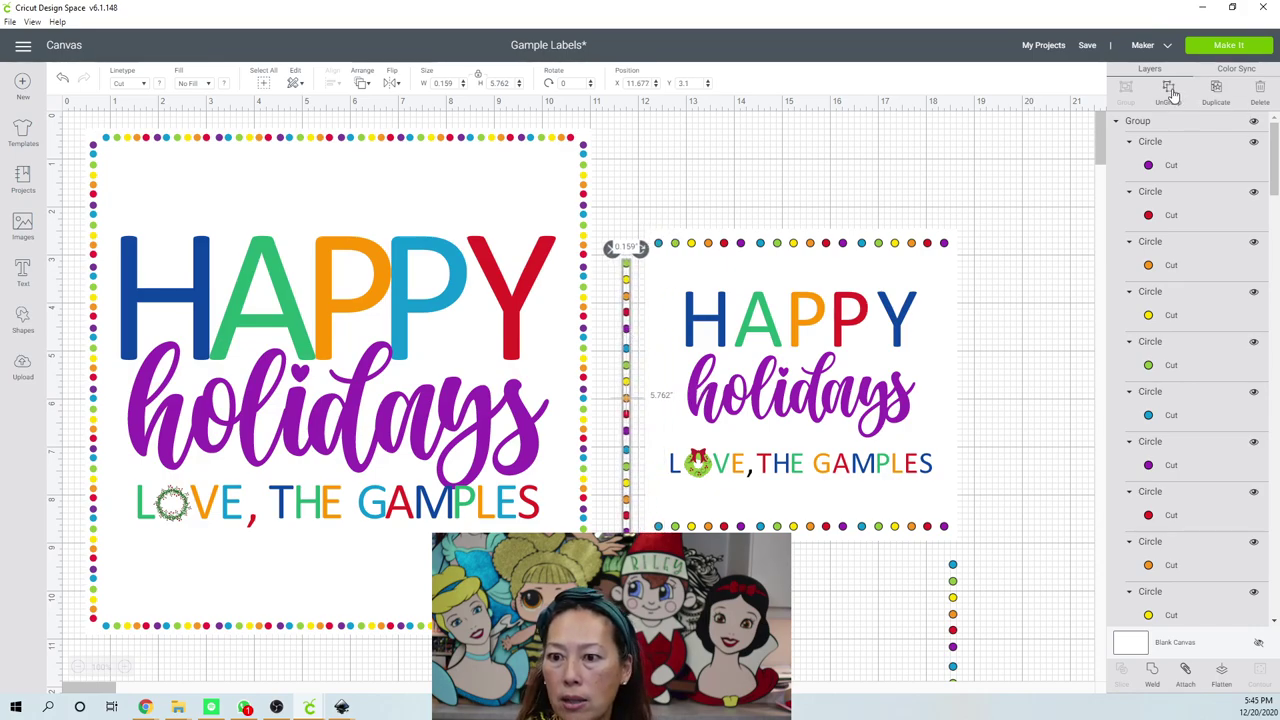
Ungroup the column beside the label, delete its bottom purple circle, and regroup the remaining circles.
key(ctrl+z)
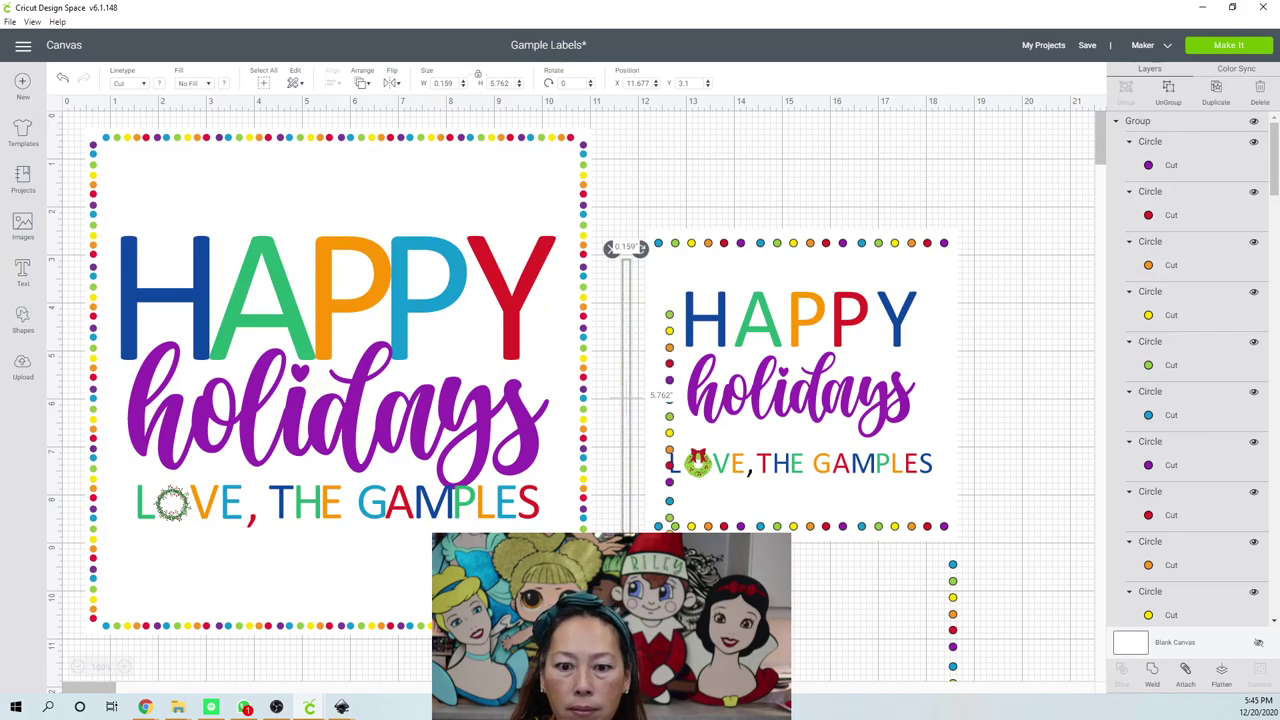
key(ctrl+y)
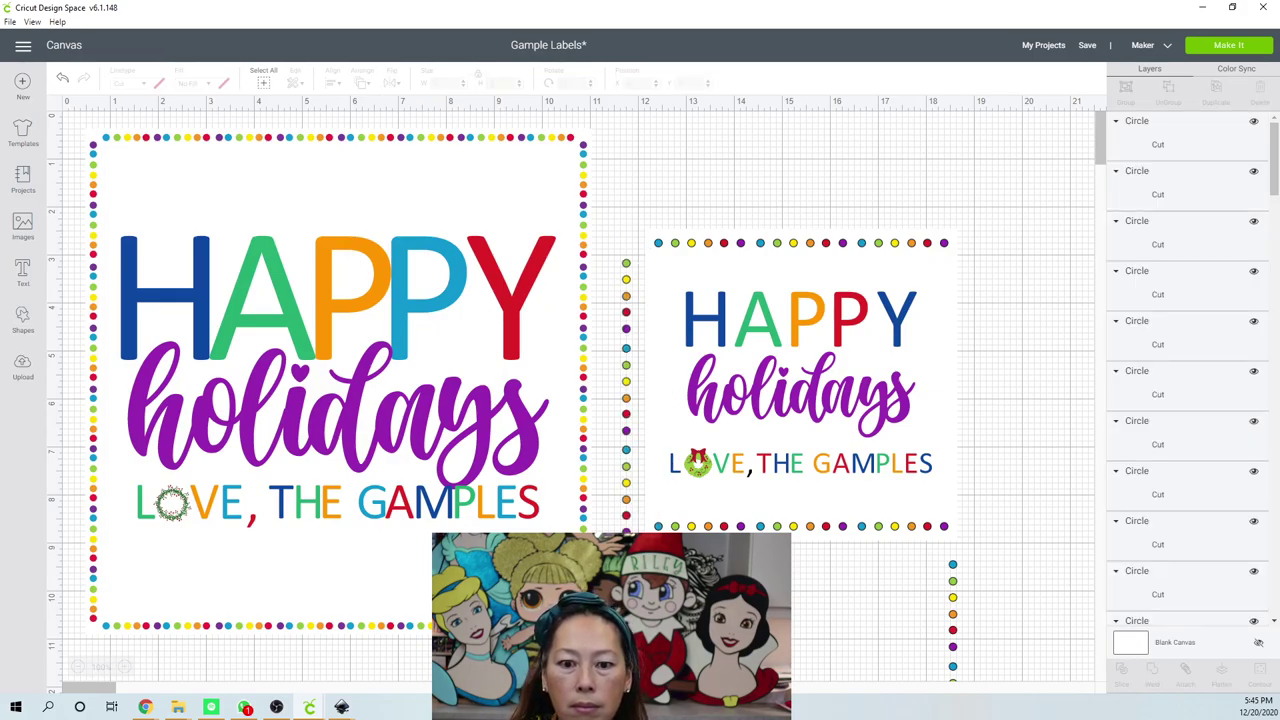
key(ctrl+z)
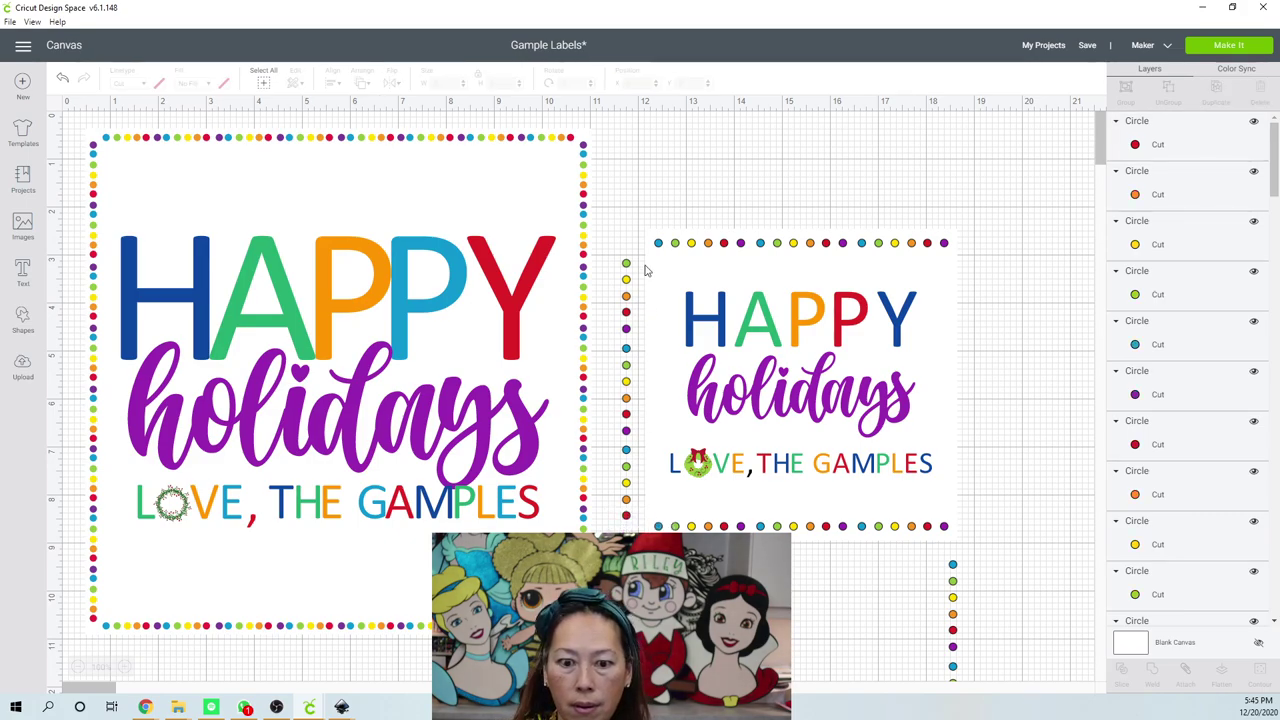
drag(614, 254, 636, 534)
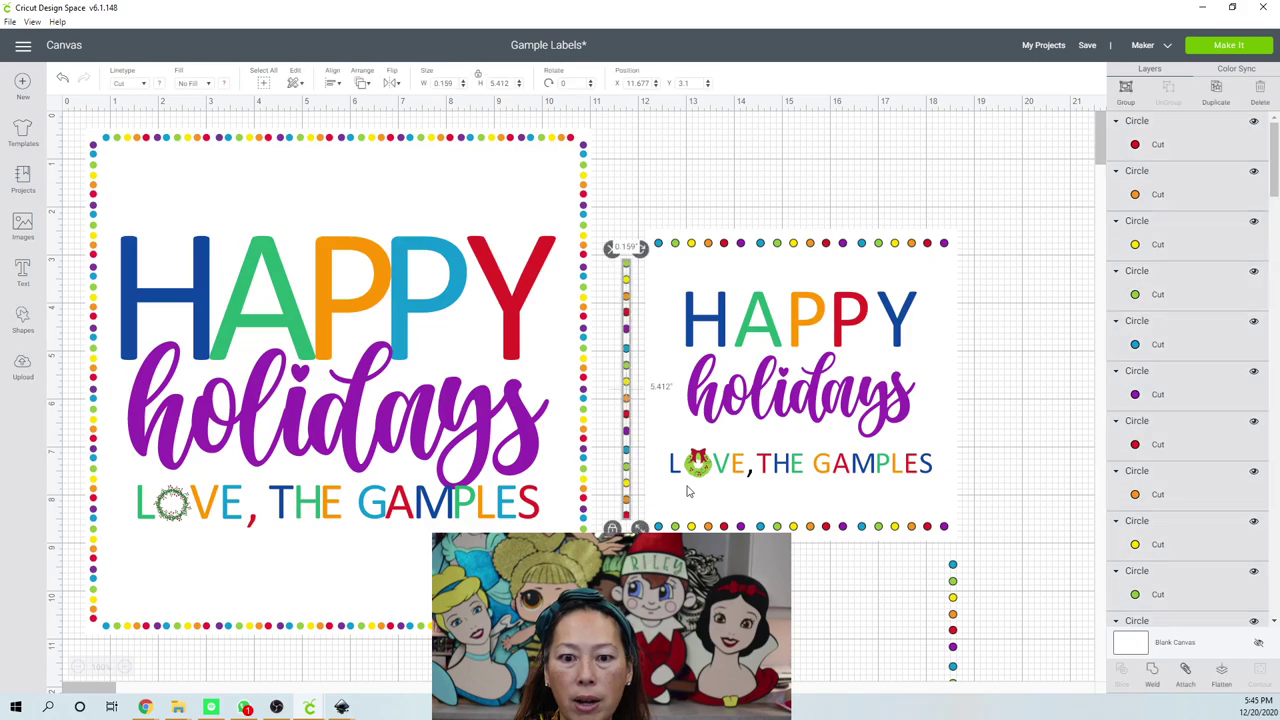
click(1126, 92)
Place the dot column along the label's left edge, evenly between the end dots of the upper and lower rows.
drag(632, 348, 659, 345)
key(Escape)
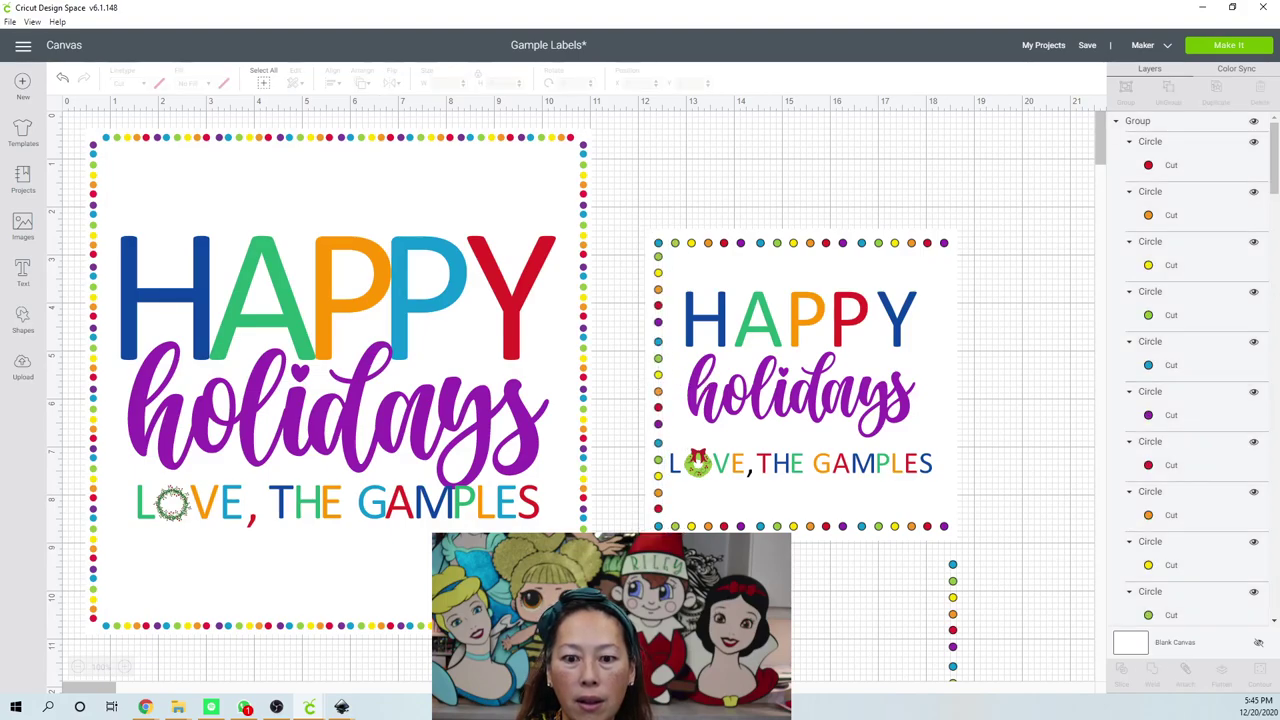
click(660, 334)
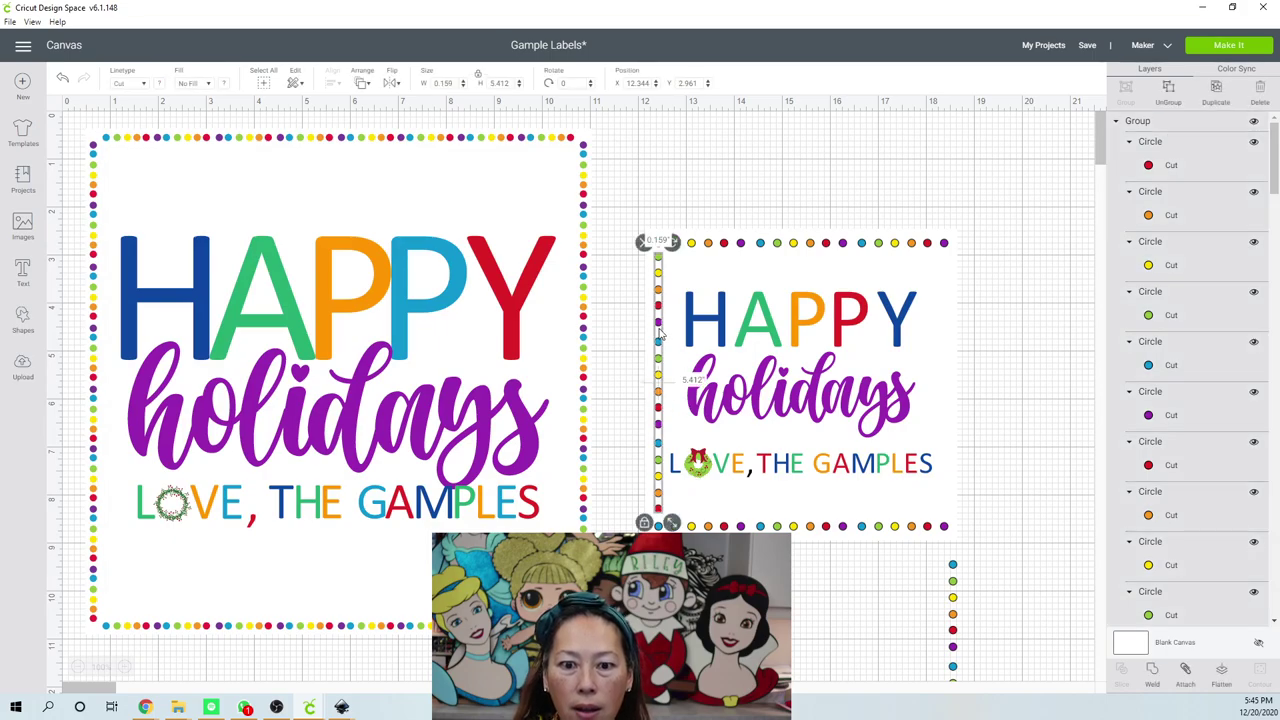
key(Escape)
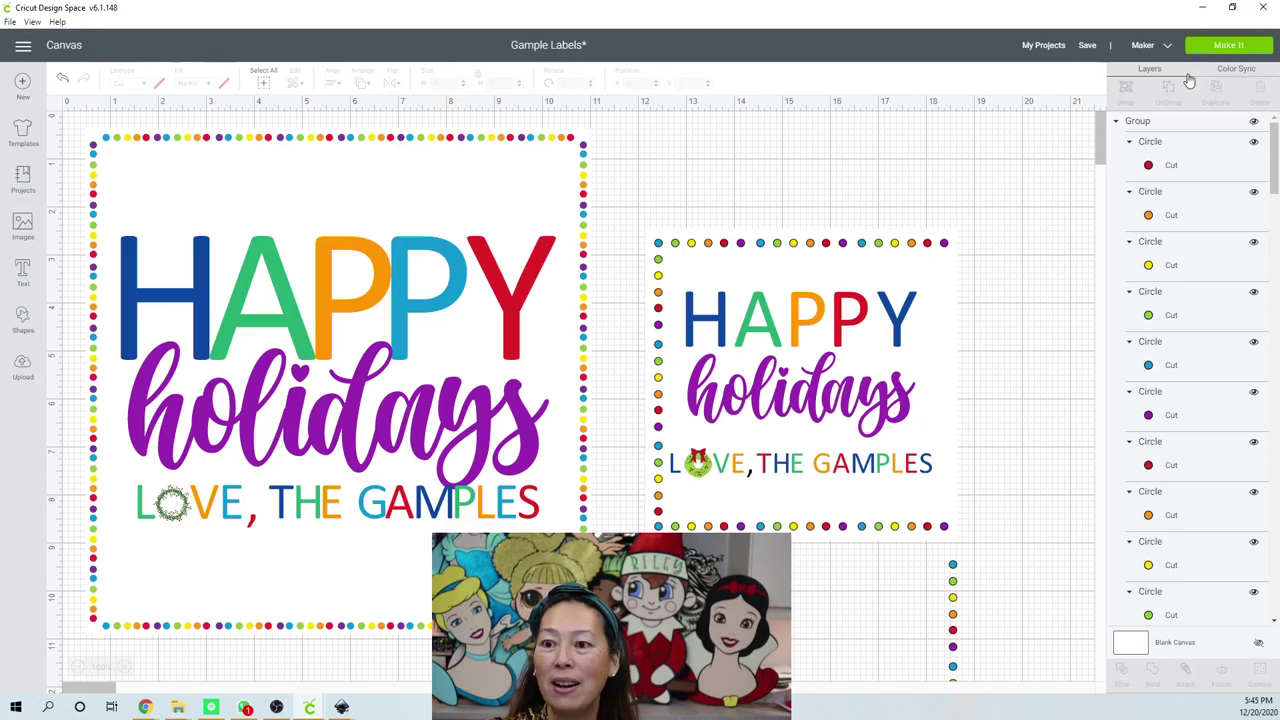
Duplicate the left dot column and place the copy along the label's right edge, level with the left column.
click(659, 296)
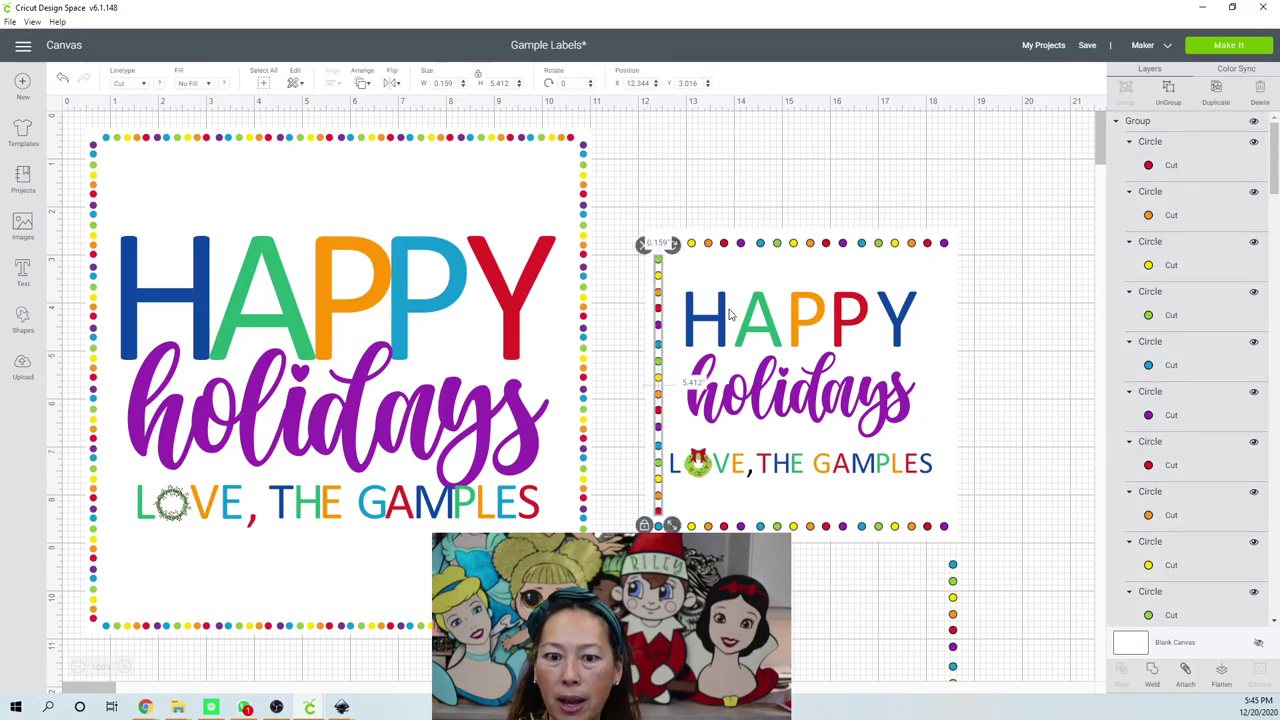
click(1215, 90)
drag(671, 378, 945, 362)
click(1005, 388)
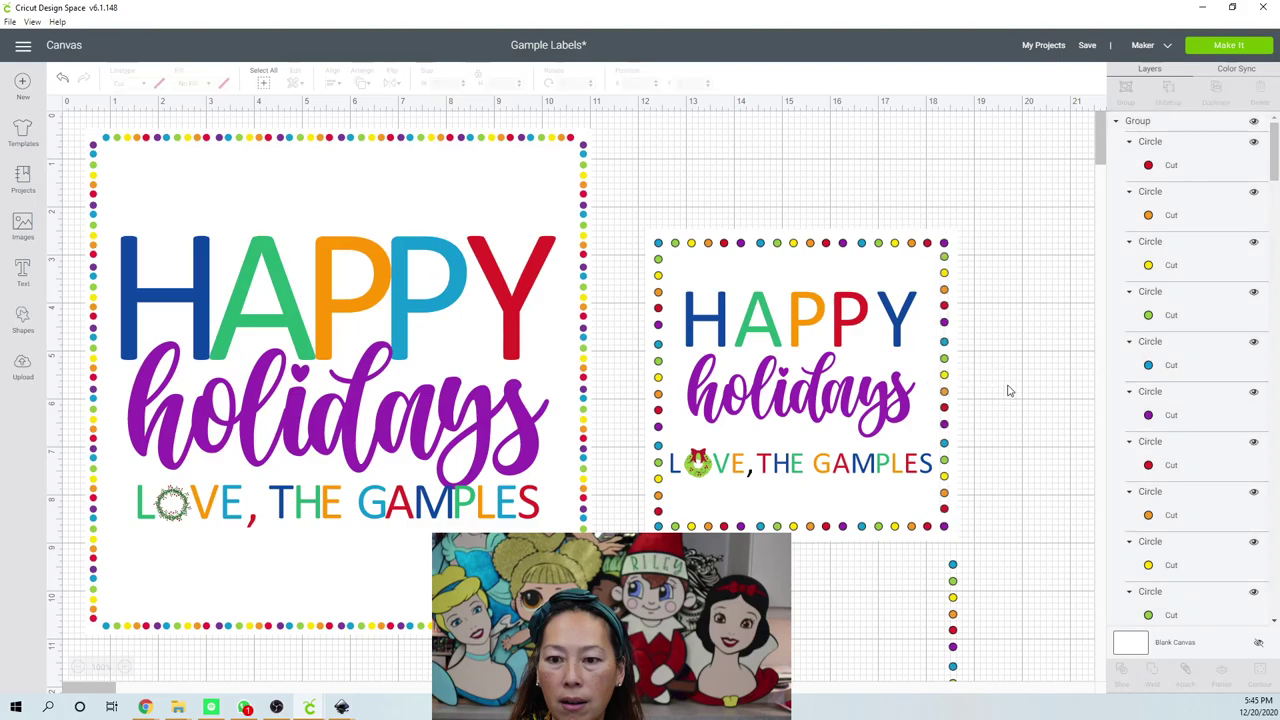
click(946, 370)
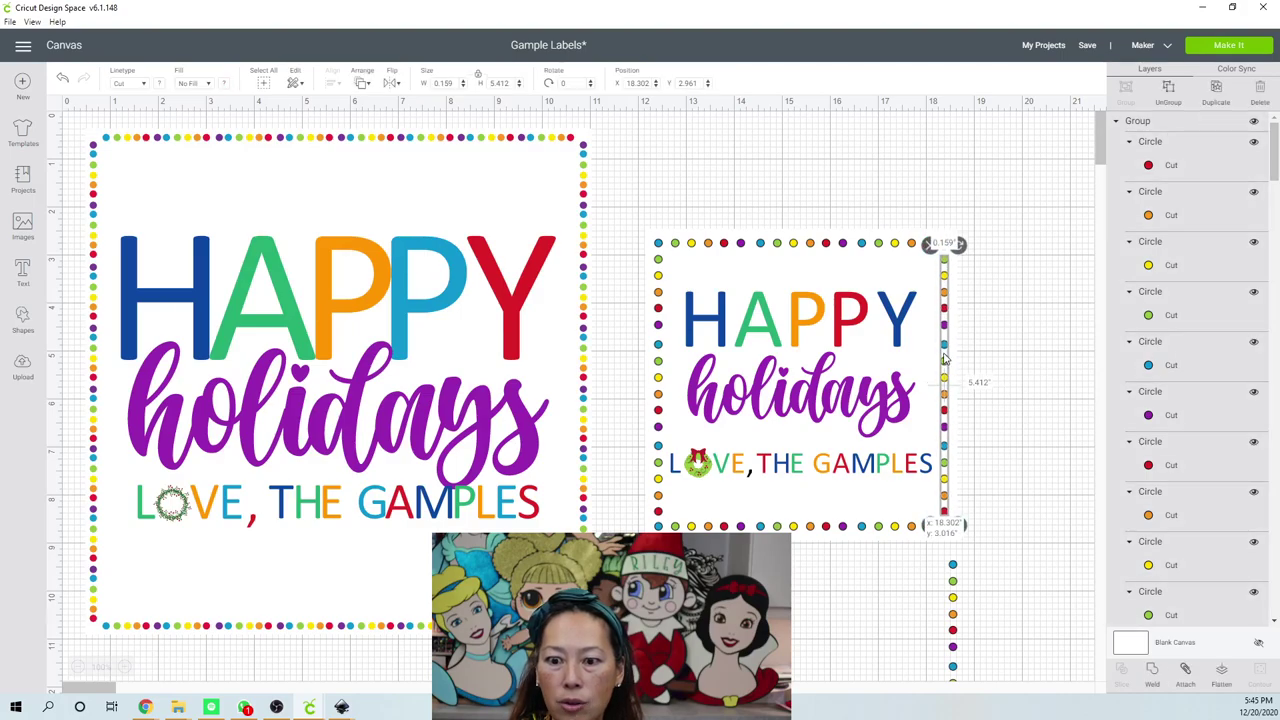
click(1008, 369)
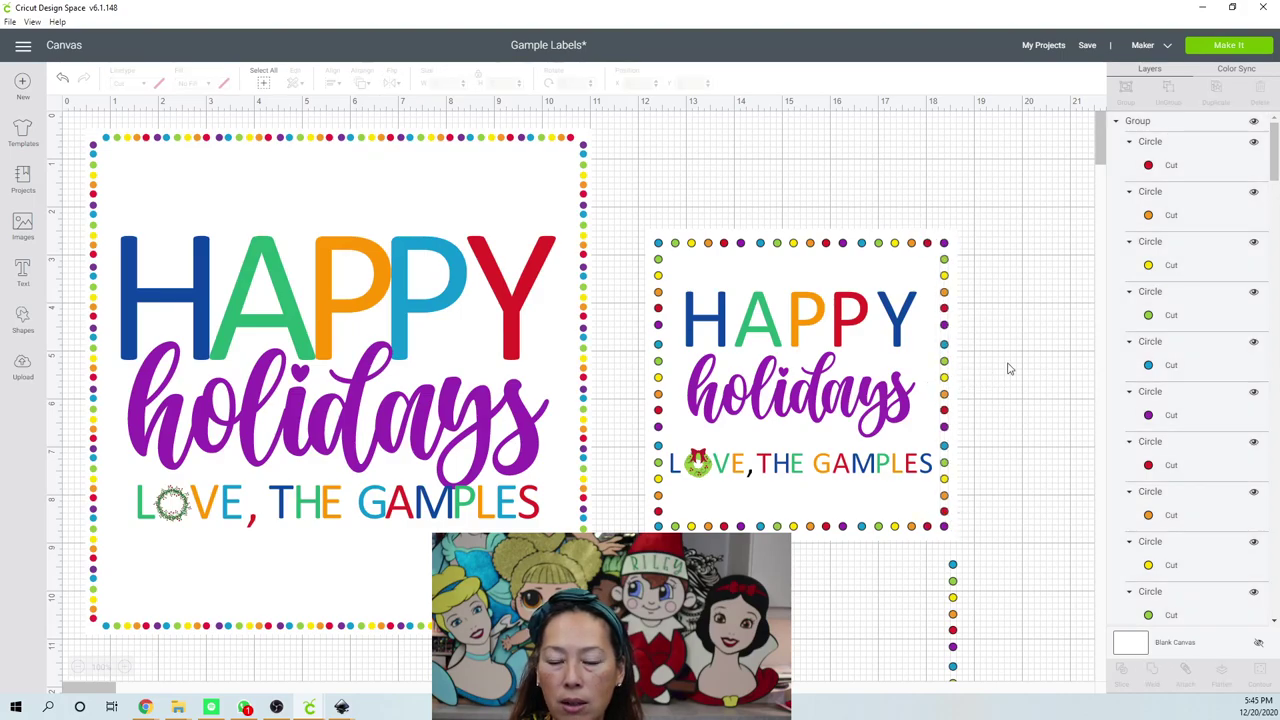
Delete the spare dot column below the label, and flatten all parts of the 6.5-inch label into one printable image.
click(955, 609)
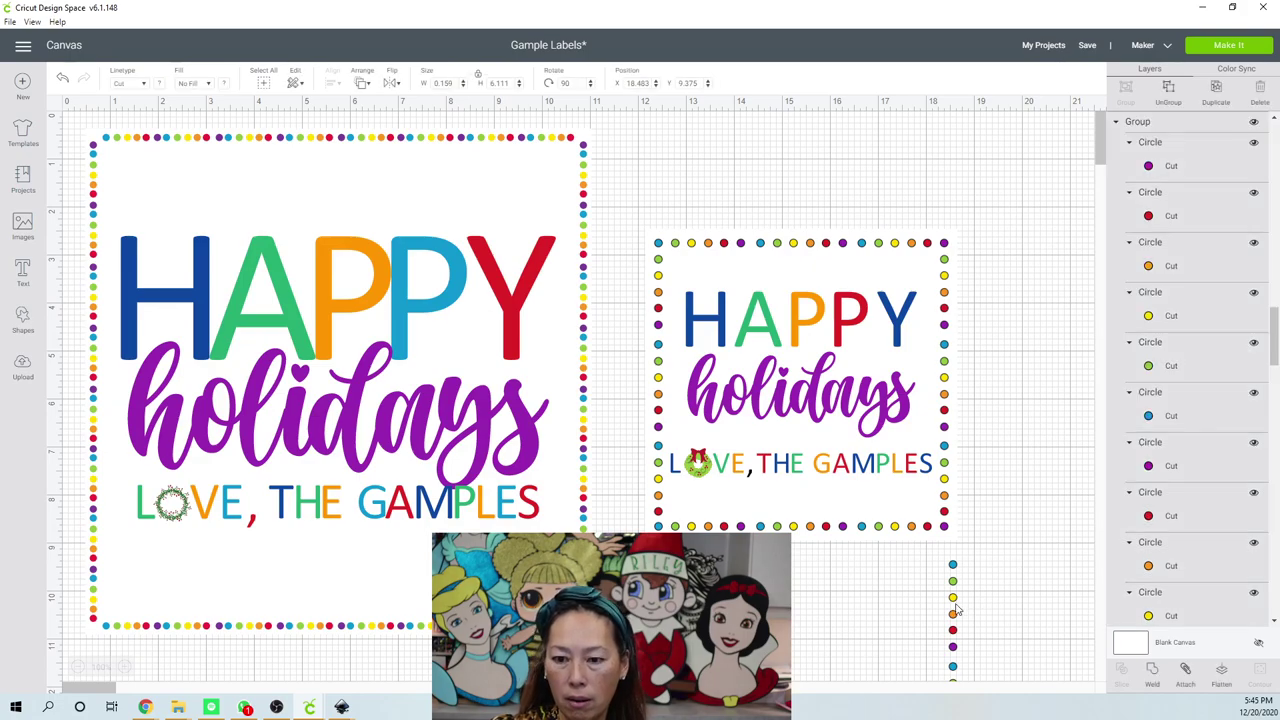
key(Delete)
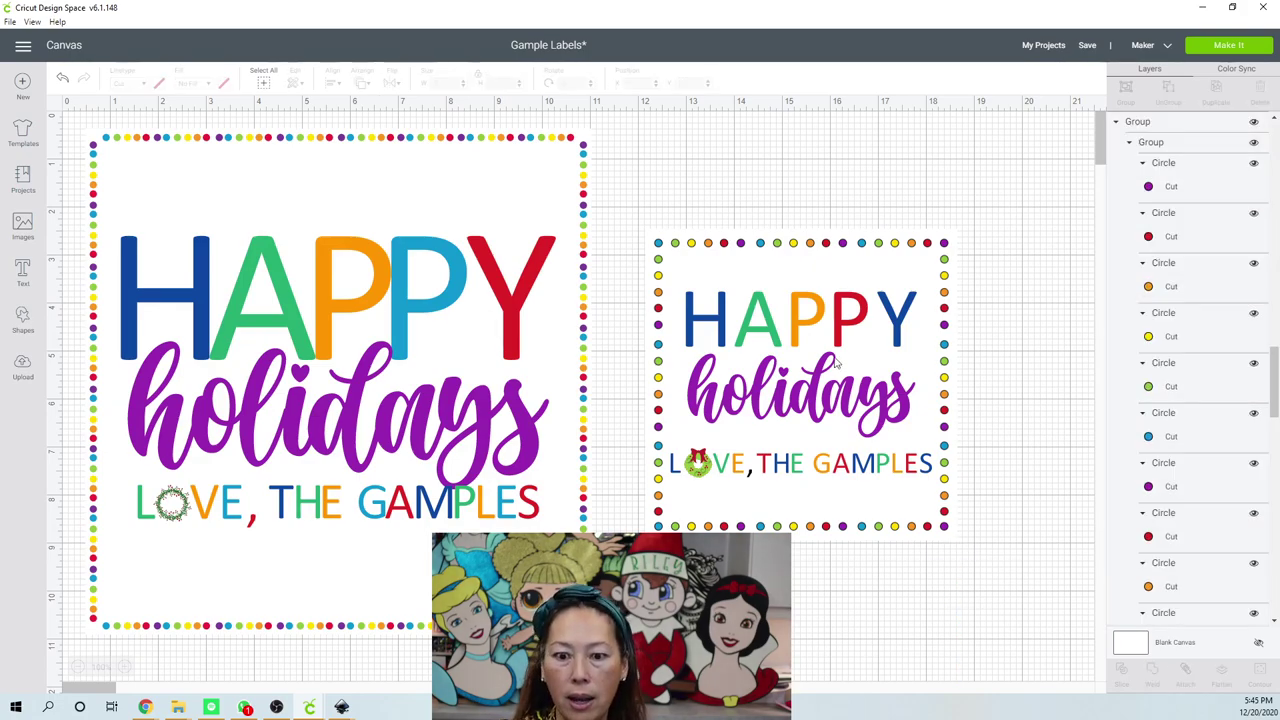
drag(639, 209, 978, 543)
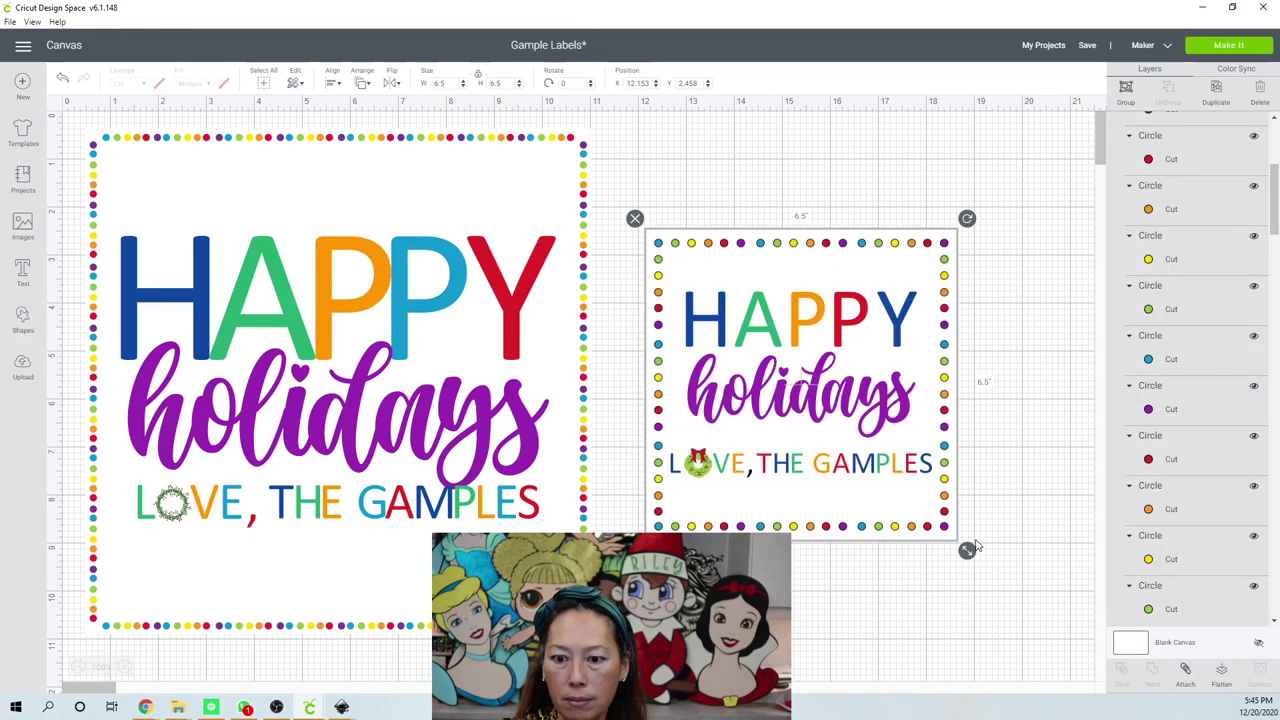
click(1222, 678)
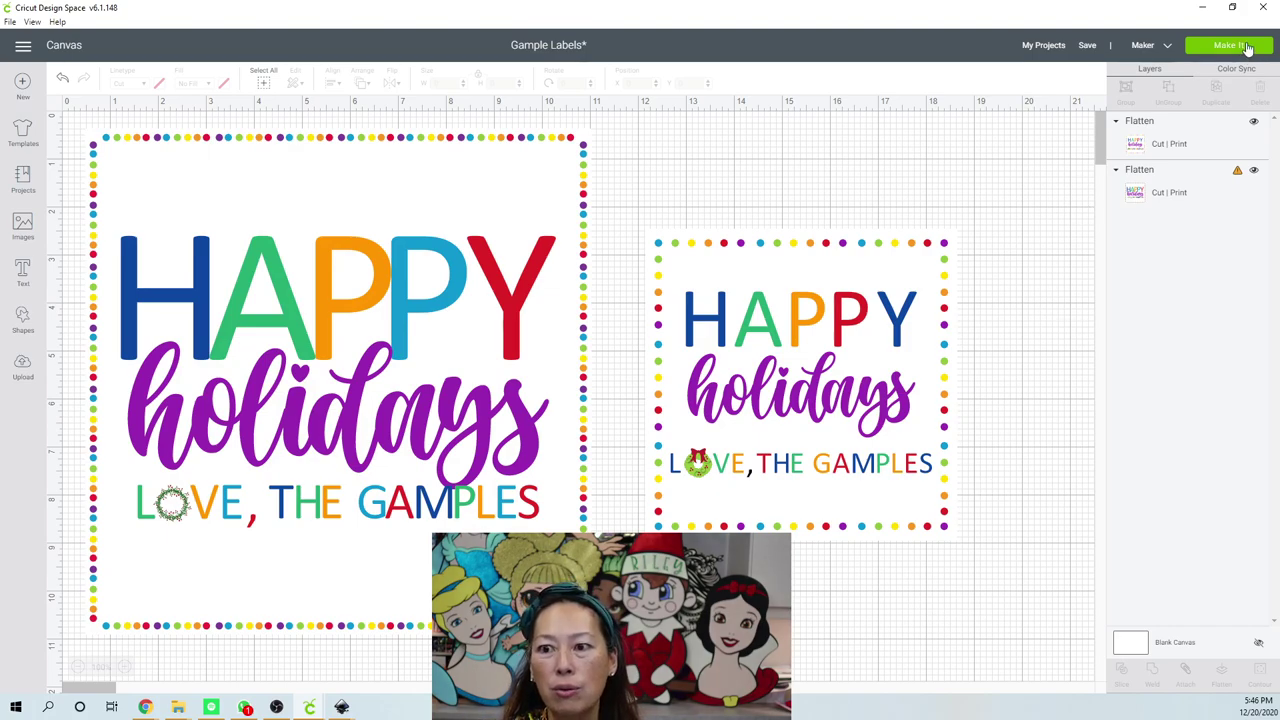
Resize the large original label to 3 inches wide with its proportions kept.
click(515, 201)
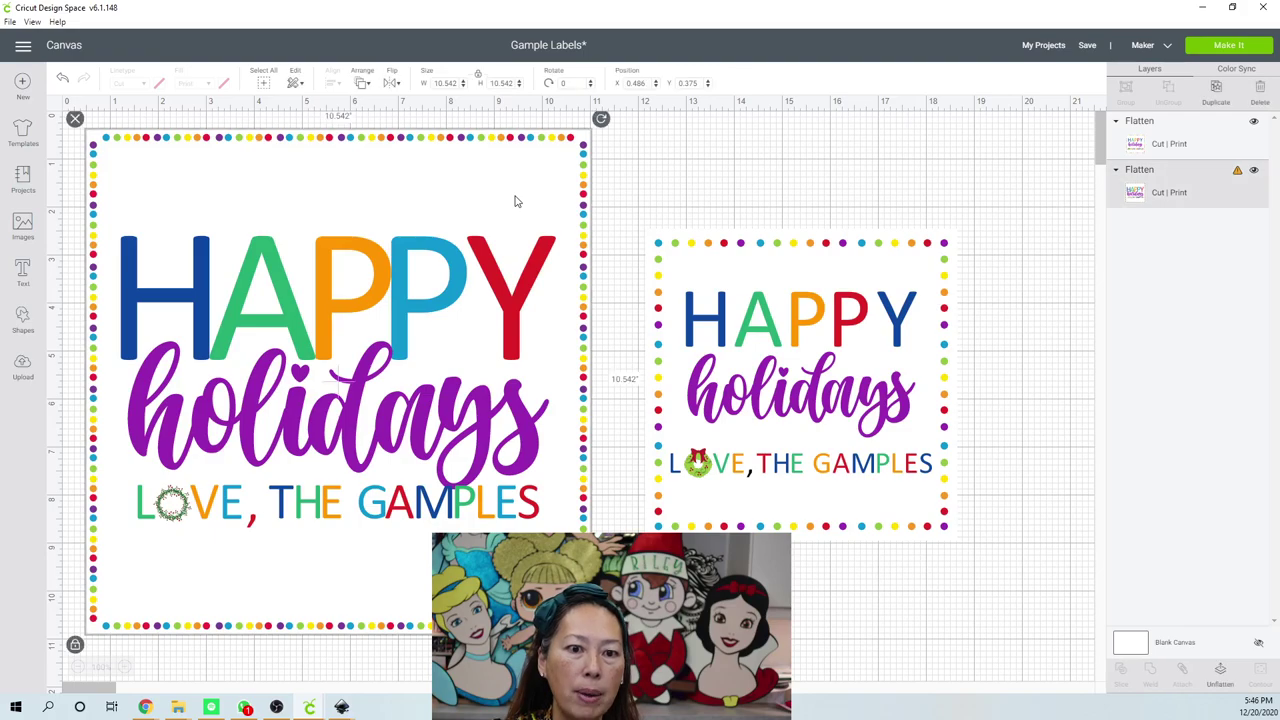
click(444, 84)
text(3)
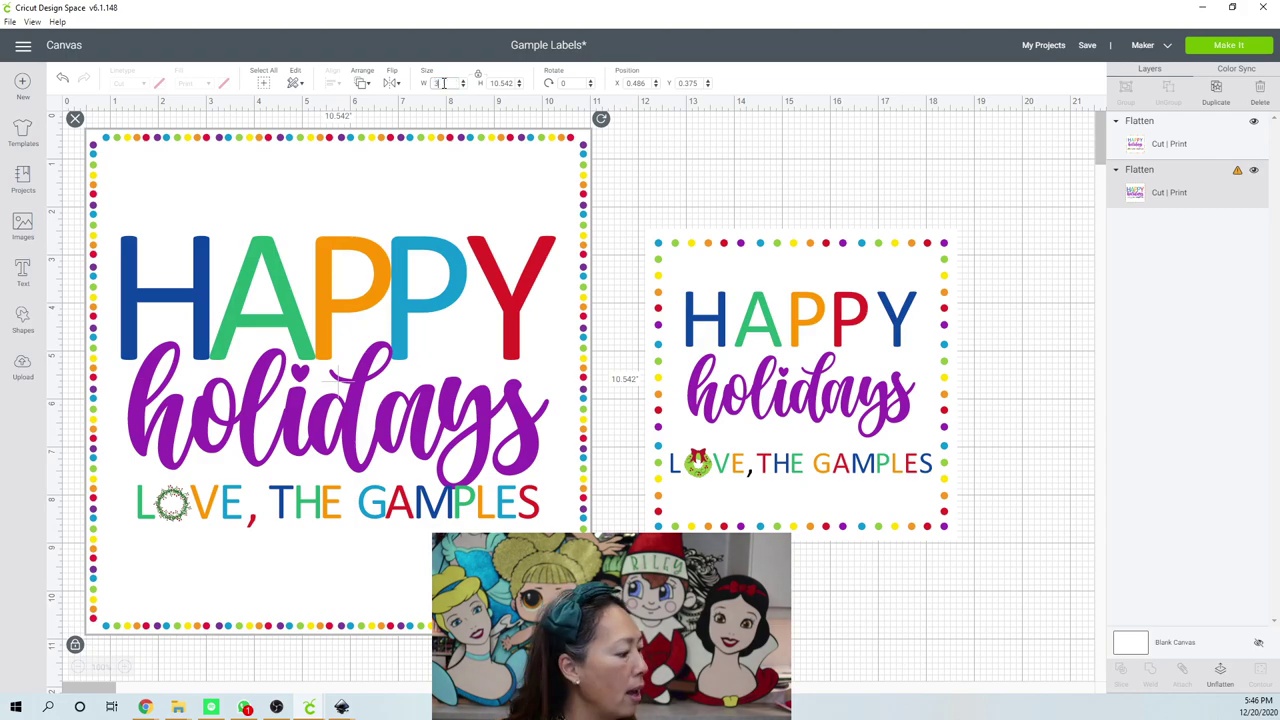
key(Return)
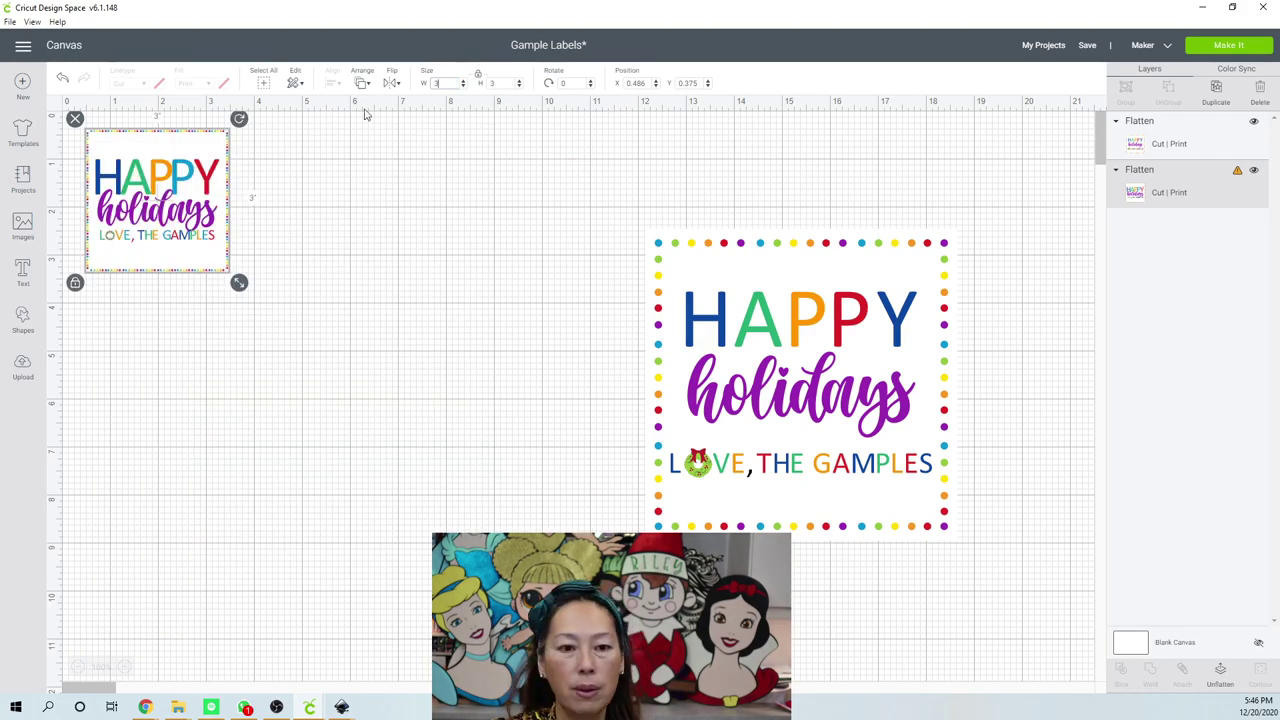
Arrange the two labels side by side, the 6.5-inch one at about X 6.04, Y 1.64 and the 3-inch one at X 1.75, Y 2.17.
click(697, 323)
drag(779, 317, 556, 233)
drag(148, 177, 207, 262)
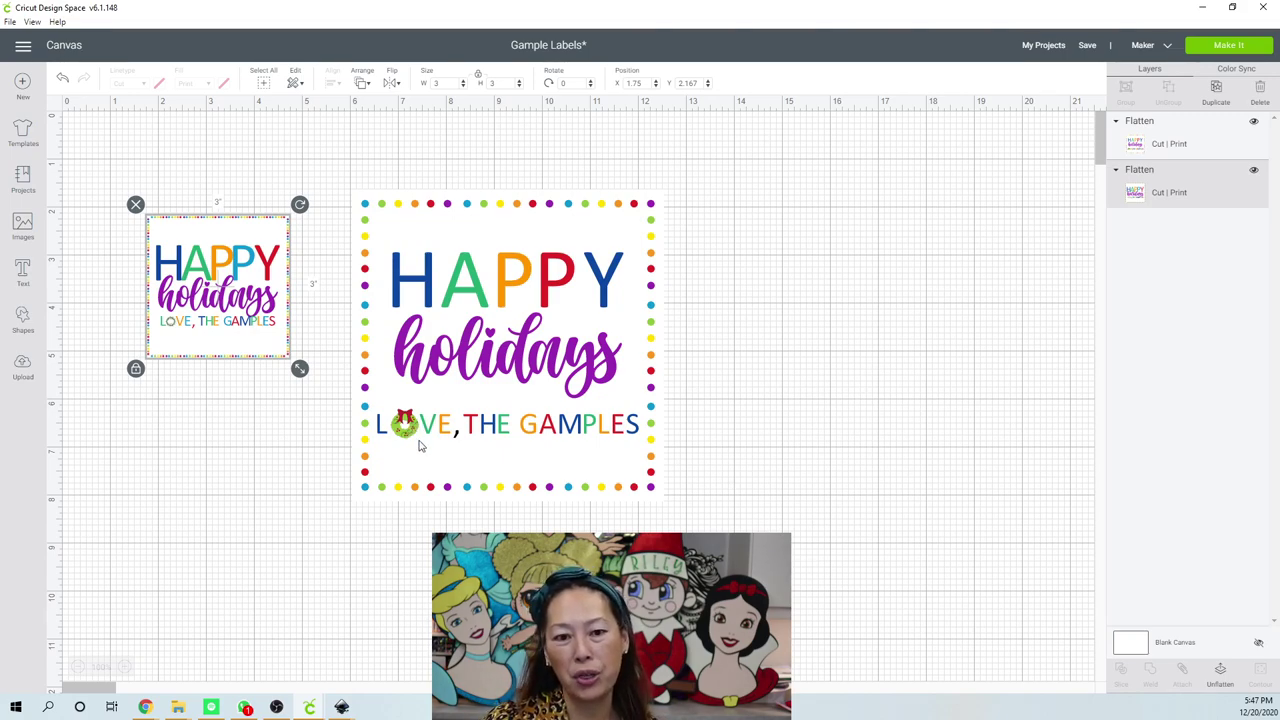
click(420, 446)
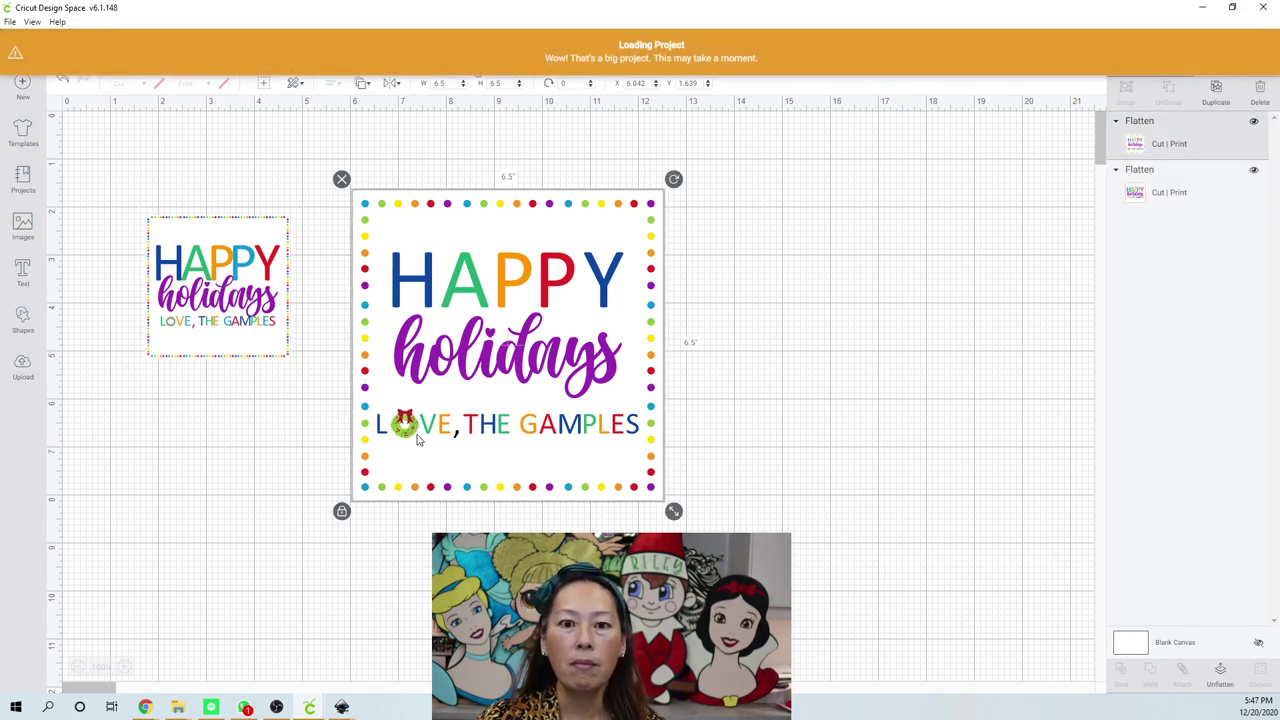